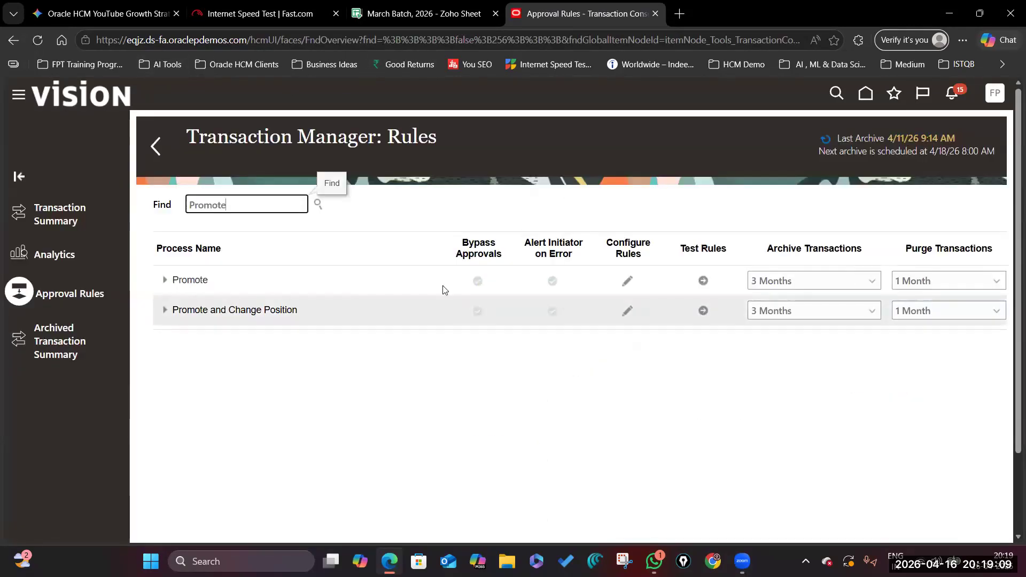
Enable Bypass Approvals for Promote and Promote and Change Position, then return to the home page.
{"action": "left_click", "coordinate": [478, 281]}
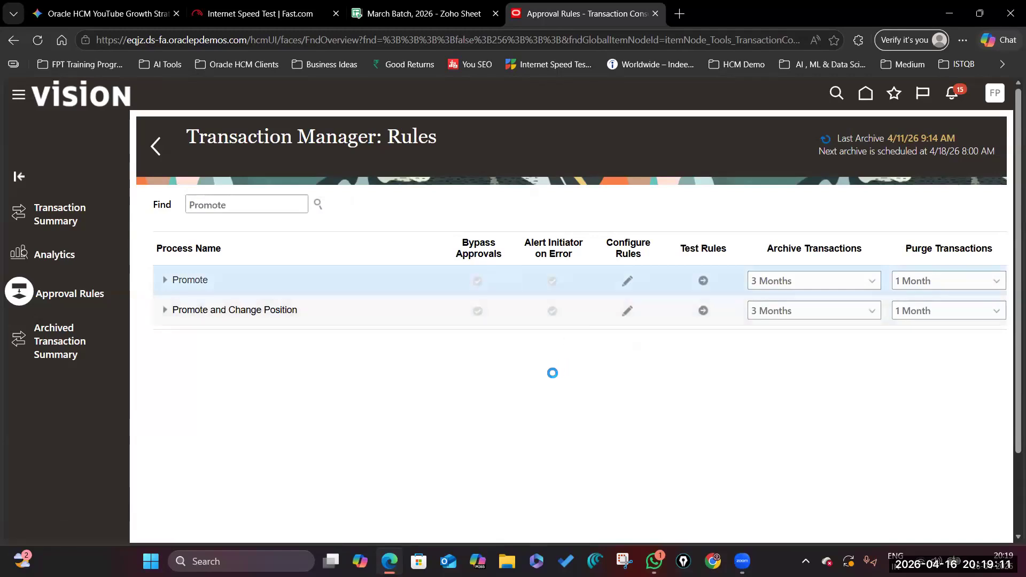
{"action": "left_click", "coordinate": [477, 311]}
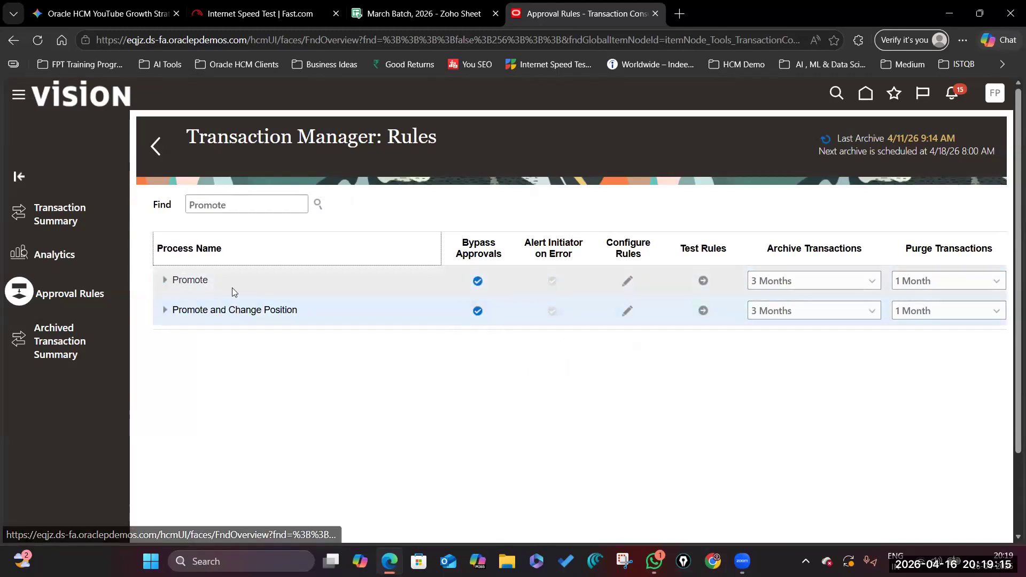
{"action": "left_click", "coordinate": [865, 93]}
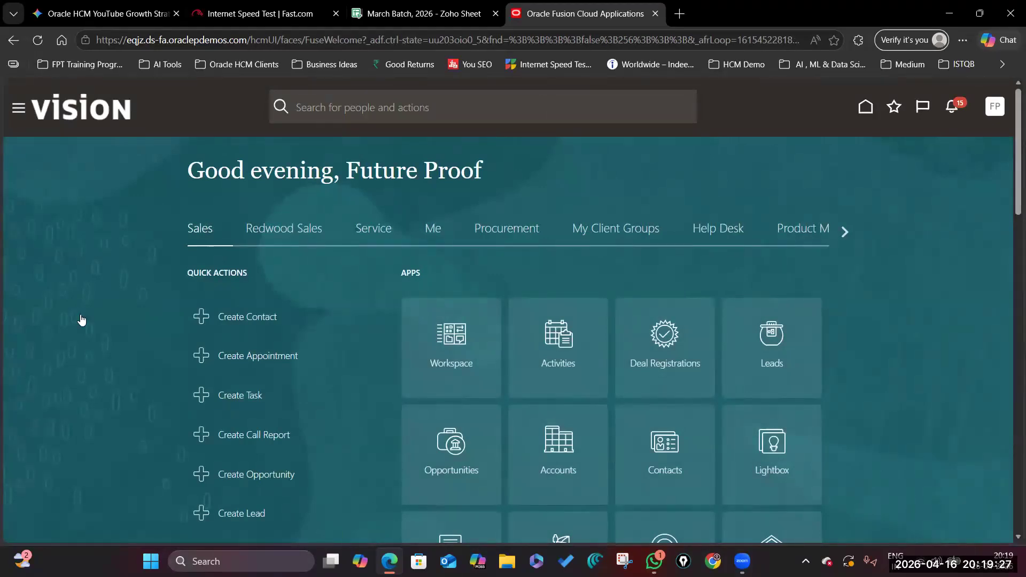
Open the Transaction Console from the Navigator's Tools list.
{"action": "scroll", "coordinate": [80, 318], "scroll_direction": "down", "scroll_amount": 8}
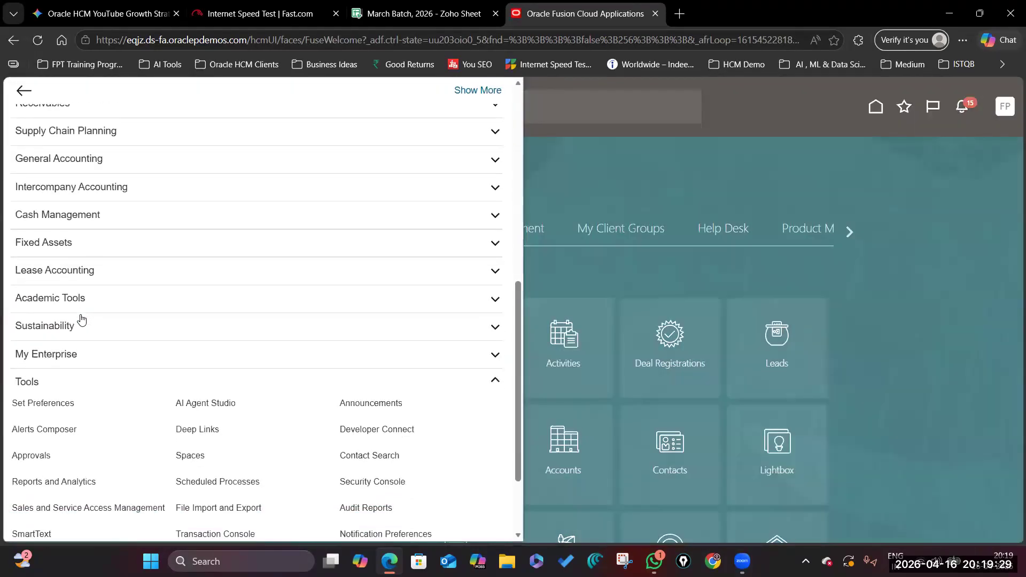
{"action": "scroll", "coordinate": [59, 326], "scroll_direction": "down", "scroll_amount": 2}
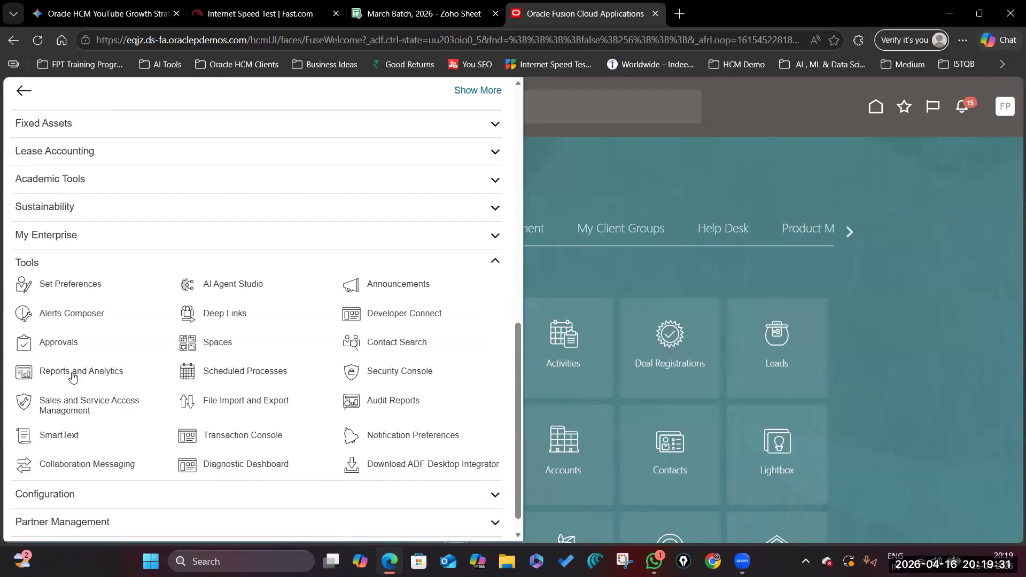
{"action": "scroll", "coordinate": [160, 376], "scroll_direction": "down", "scroll_amount": 1}
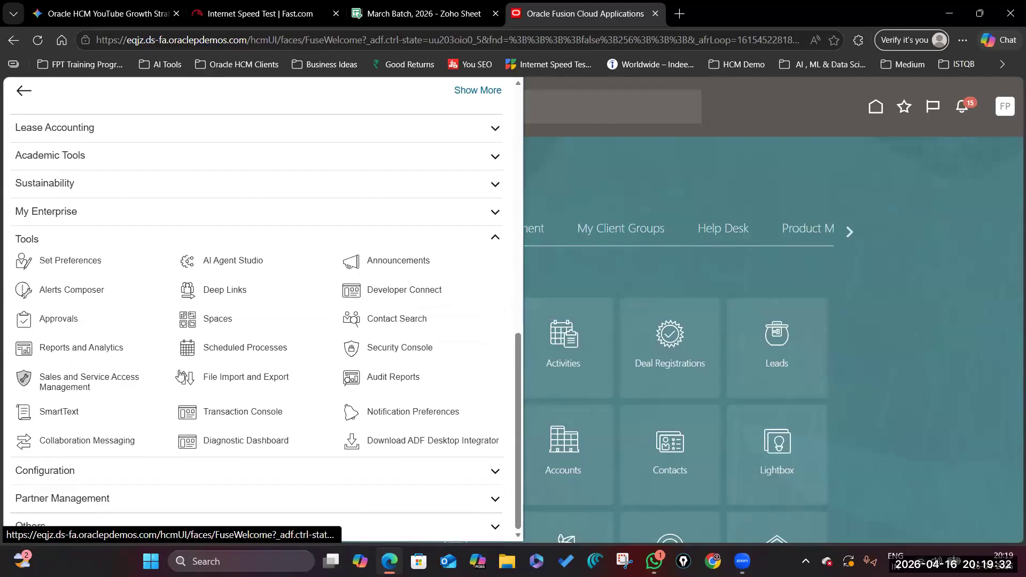
{"action": "left_click", "coordinate": [236, 410]}
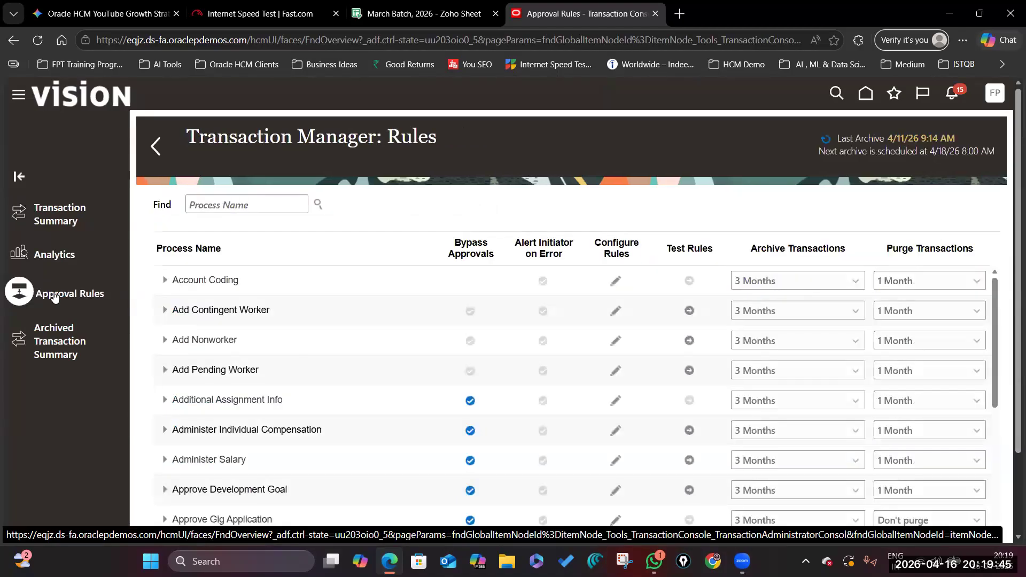
Filter the approval rules by 'Promote' and go back to the home page.
{"action": "left_click", "coordinate": [246, 205]}
{"action": "type", "text": "Promote"}
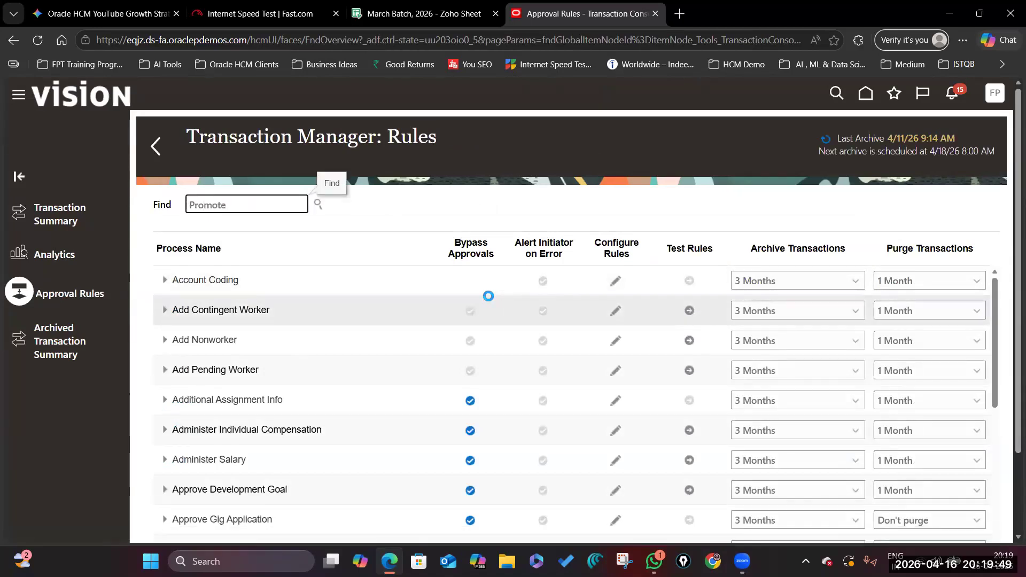
{"action": "left_click", "coordinate": [995, 94]}
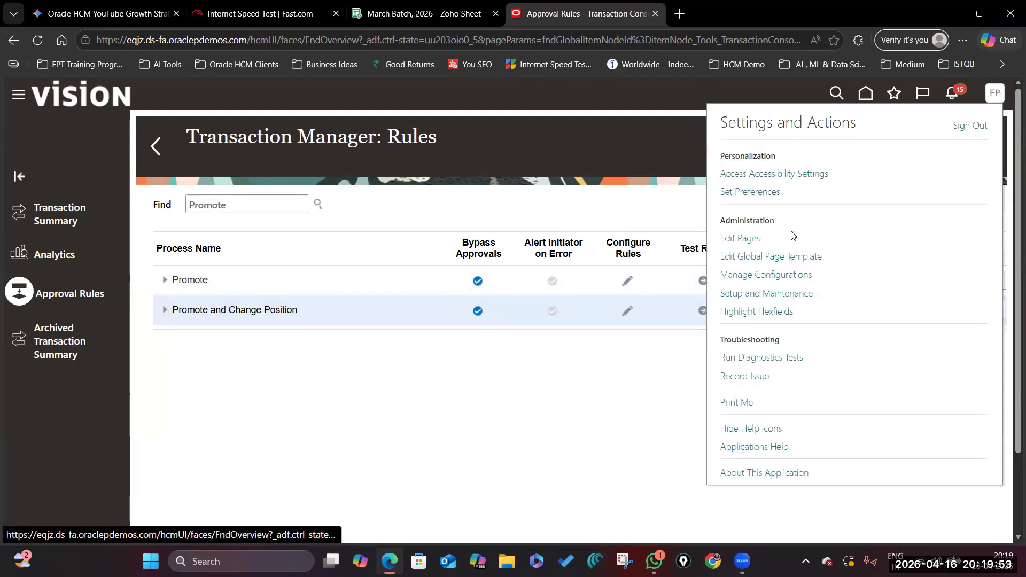
{"action": "left_click", "coordinate": [853, 97]}
{"action": "left_click", "coordinate": [866, 94]}
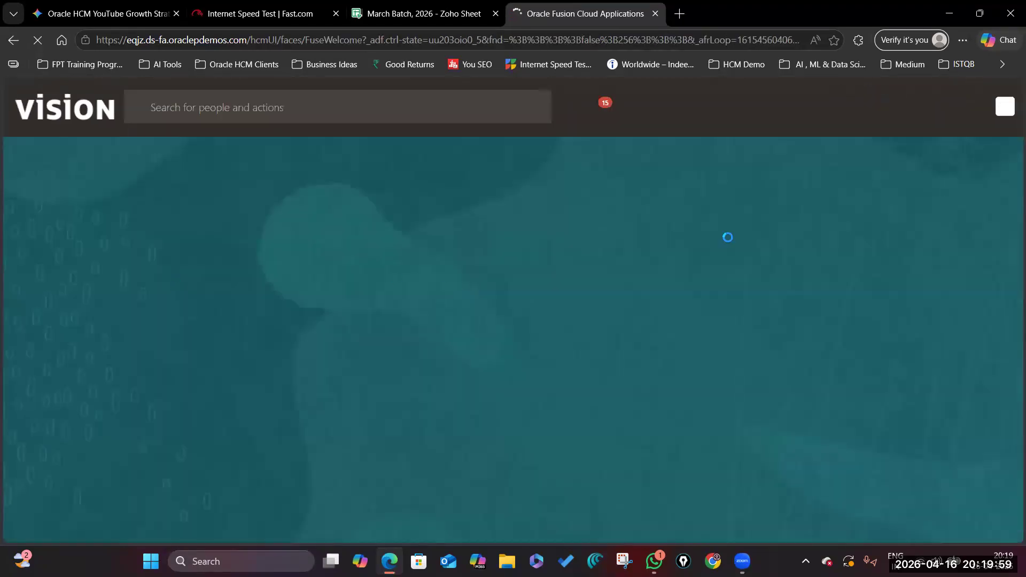
Start Hire an Employee from My Client Groups, then go to Setup and Maintenance.
{"action": "left_click", "coordinate": [624, 231]}
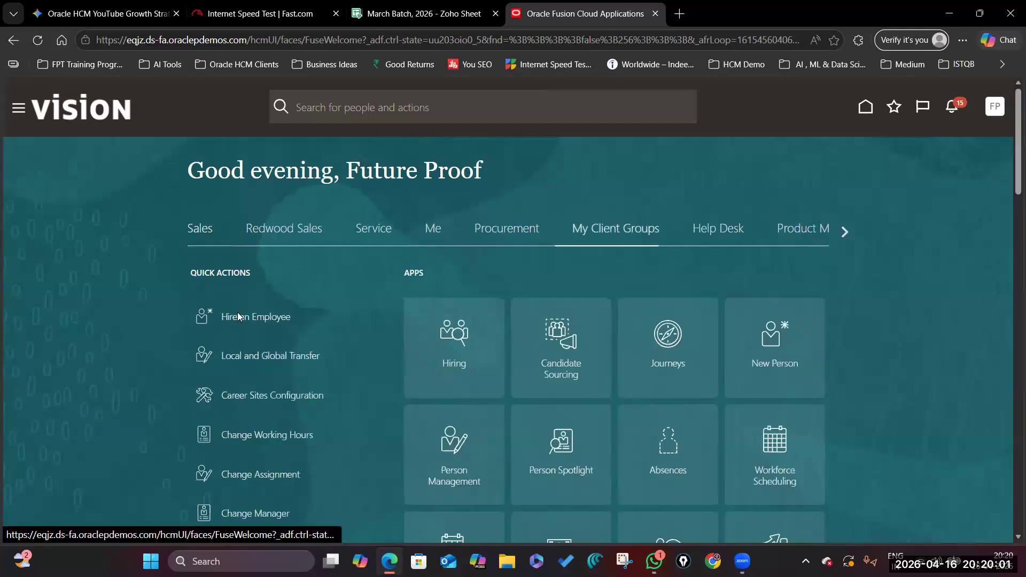
{"action": "left_click", "coordinate": [238, 313]}
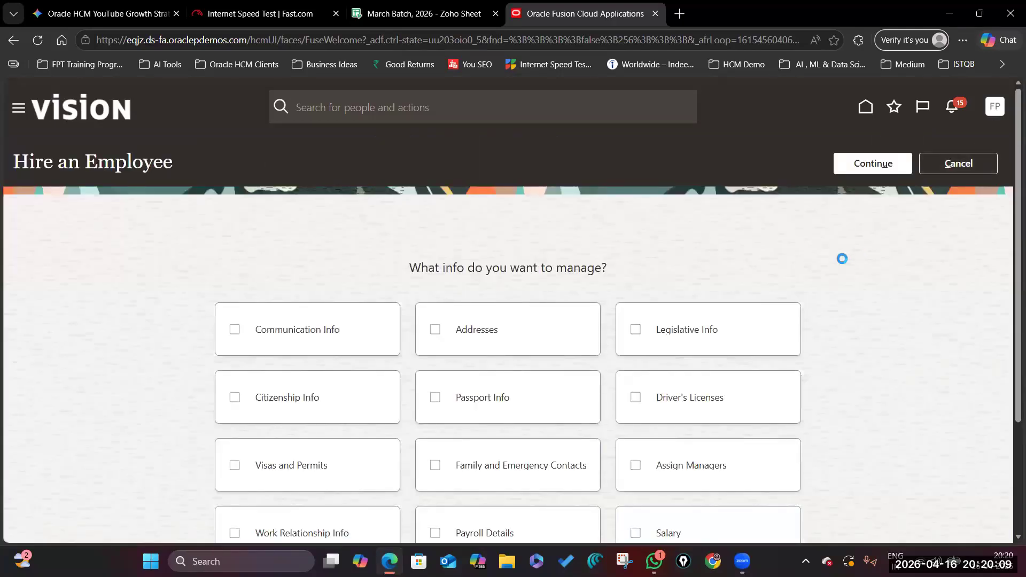
{"action": "left_click", "coordinate": [777, 308]}
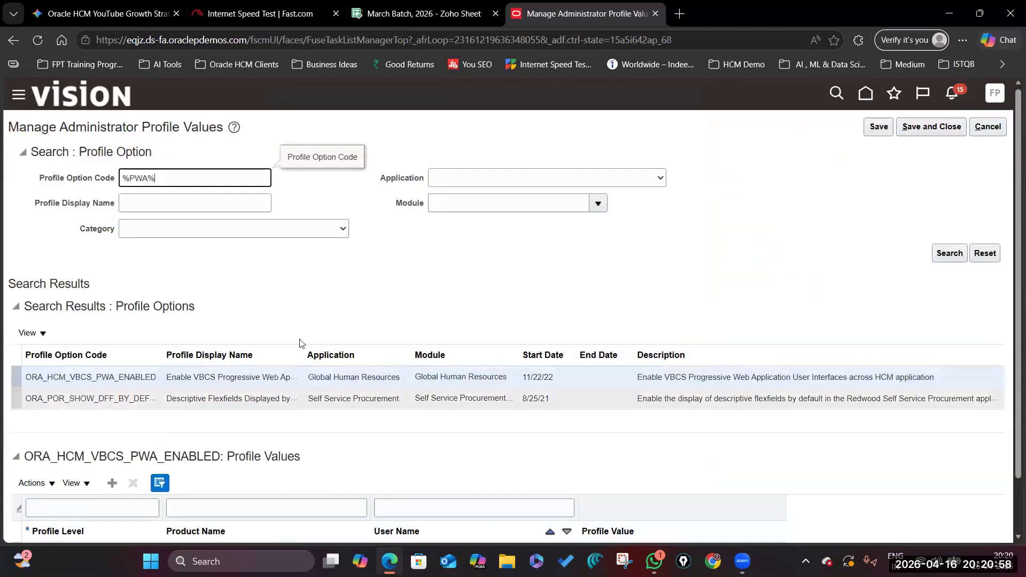
Change the ORA_HCM_VBCS_PWA_ENABLED site profile value from N to Y and save.
{"action": "scroll", "coordinate": [299, 342], "scroll_direction": "down", "scroll_amount": 2}
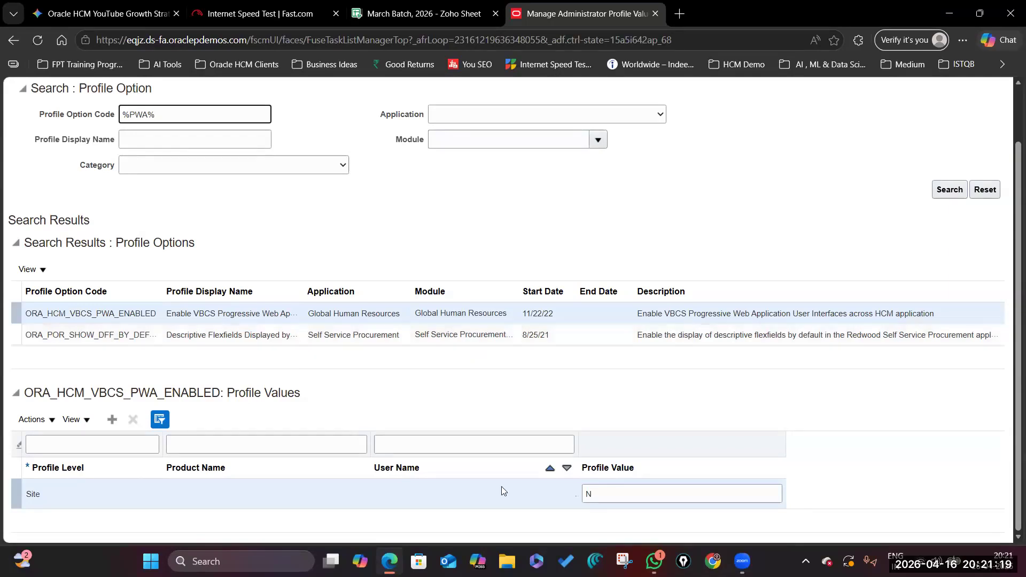
{"action": "left_click_drag", "start_coordinate": [605, 494], "coordinate": [502, 487]}
{"action": "key", "text": "BackSpace"}
{"action": "type", "text": "Y"}
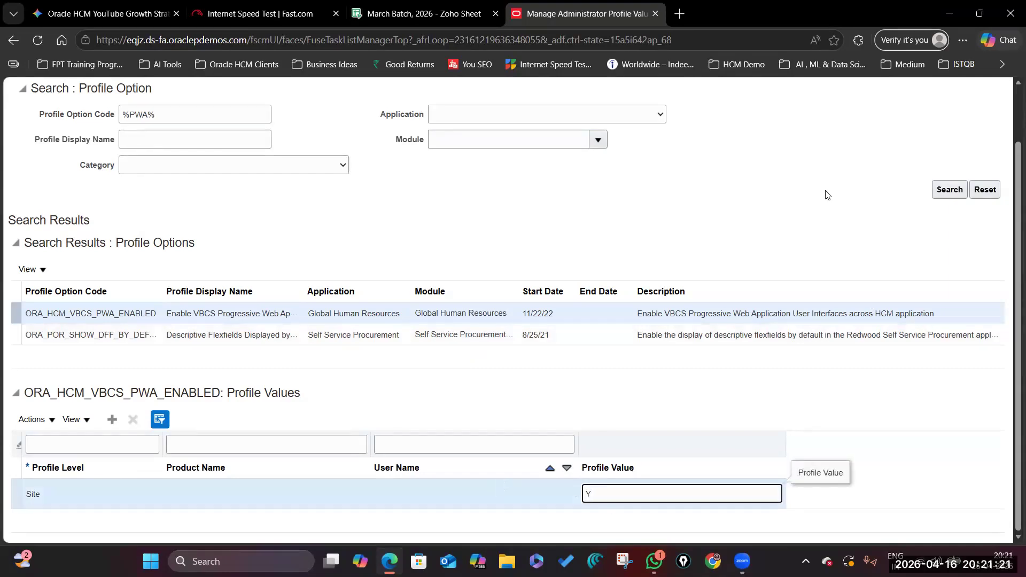
{"action": "scroll", "coordinate": [844, 155], "scroll_direction": "up", "scroll_amount": 2}
{"action": "left_click", "coordinate": [872, 130]}
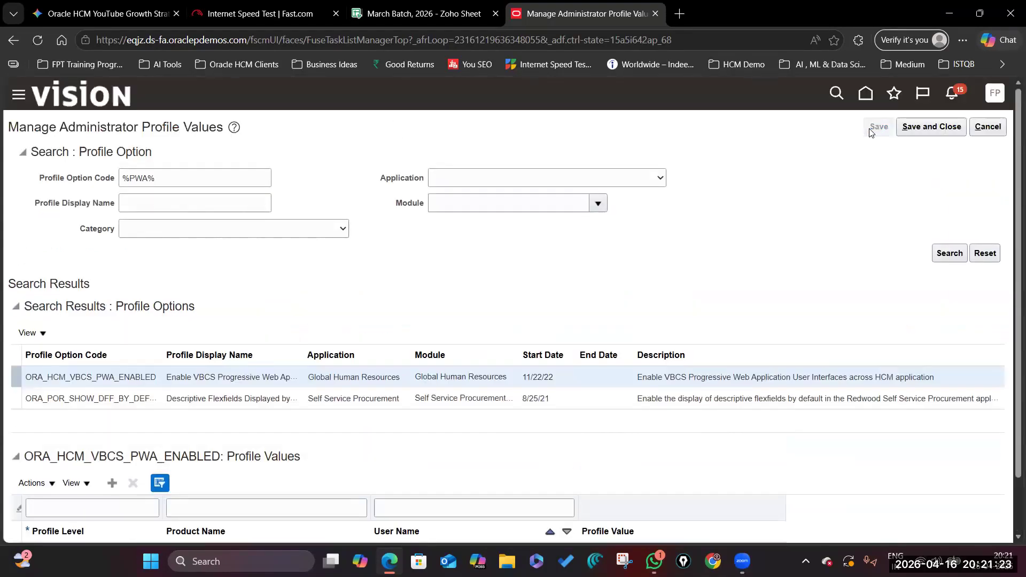
Search profile code %HIRE%REDWOOD%, confirm Redwood hire shows Yes, then save and close.
{"action": "scroll", "coordinate": [593, 318], "scroll_direction": "down", "scroll_amount": 1}
{"action": "left_click", "coordinate": [163, 122]}
{"action": "key", "text": "ctrl+a"}
{"action": "key", "text": "BackSpace"}
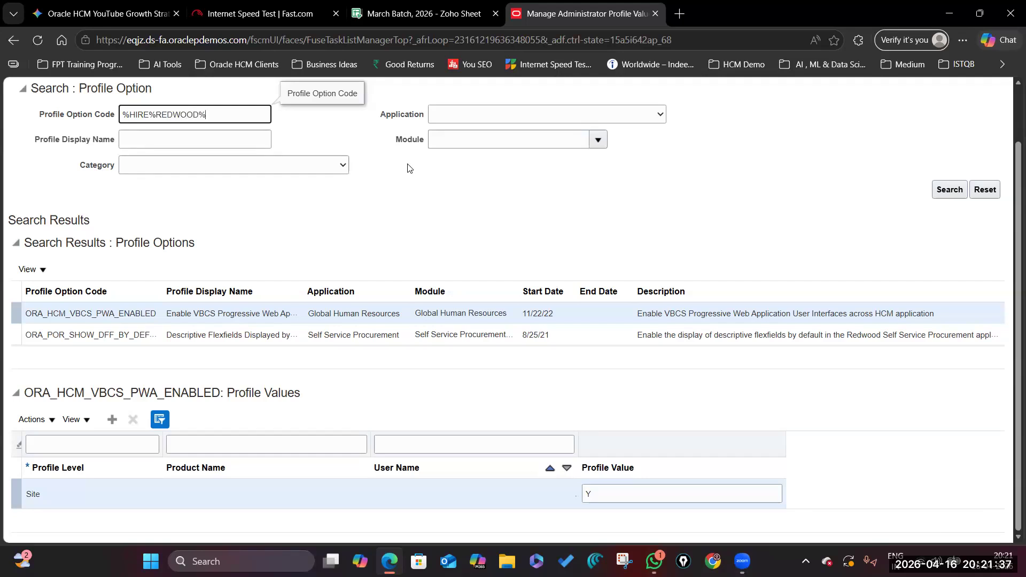
{"action": "key", "text": "Return"}
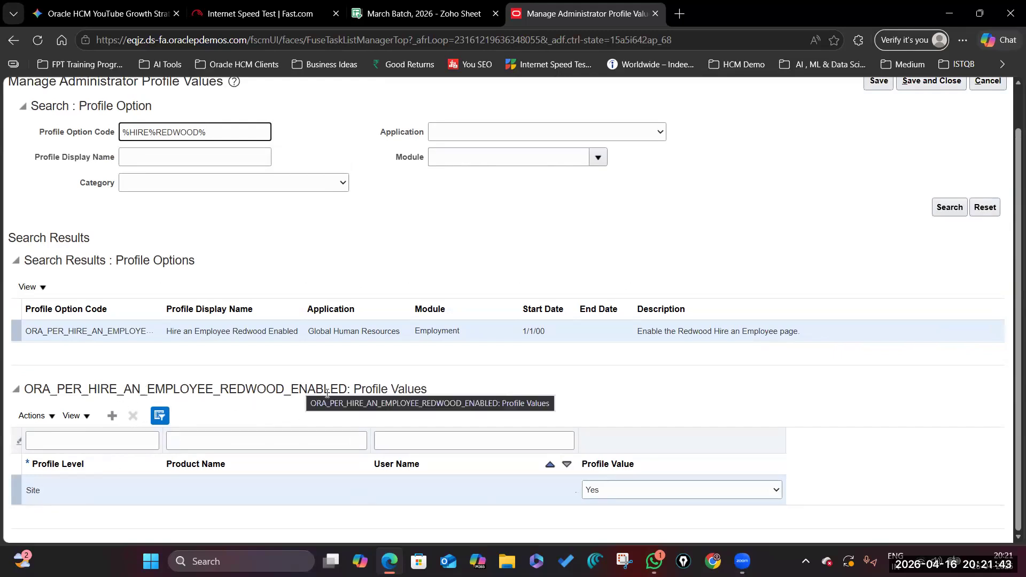
{"action": "scroll", "coordinate": [949, 111], "scroll_direction": "up", "scroll_amount": 2}
{"action": "left_click", "coordinate": [932, 126]}
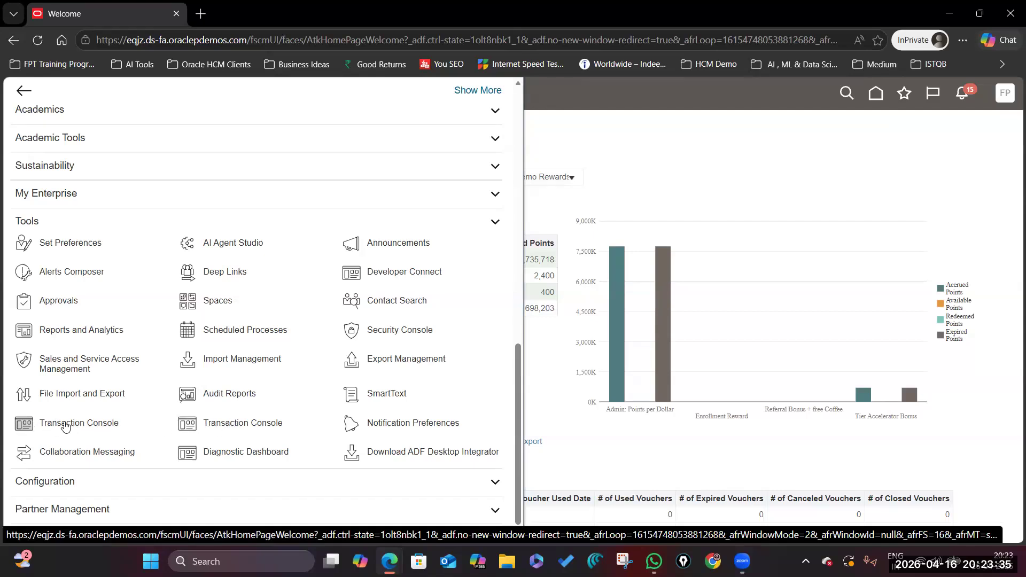
Open the Redwood Transaction Console and switch to its Approval Rules tab.
{"action": "left_click", "coordinate": [234, 427]}
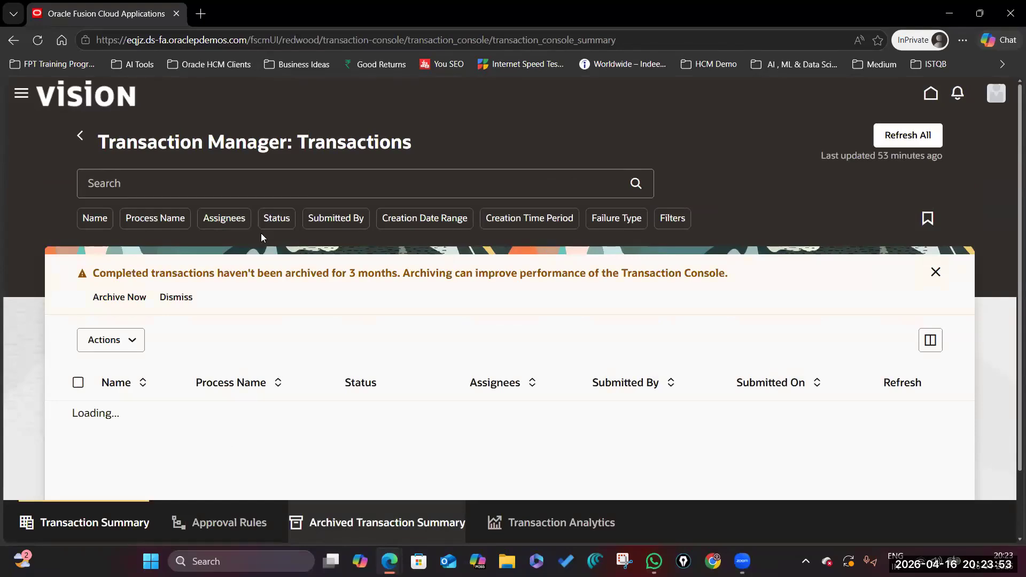
{"action": "scroll", "coordinate": [243, 436], "scroll_direction": "down", "scroll_amount": 2}
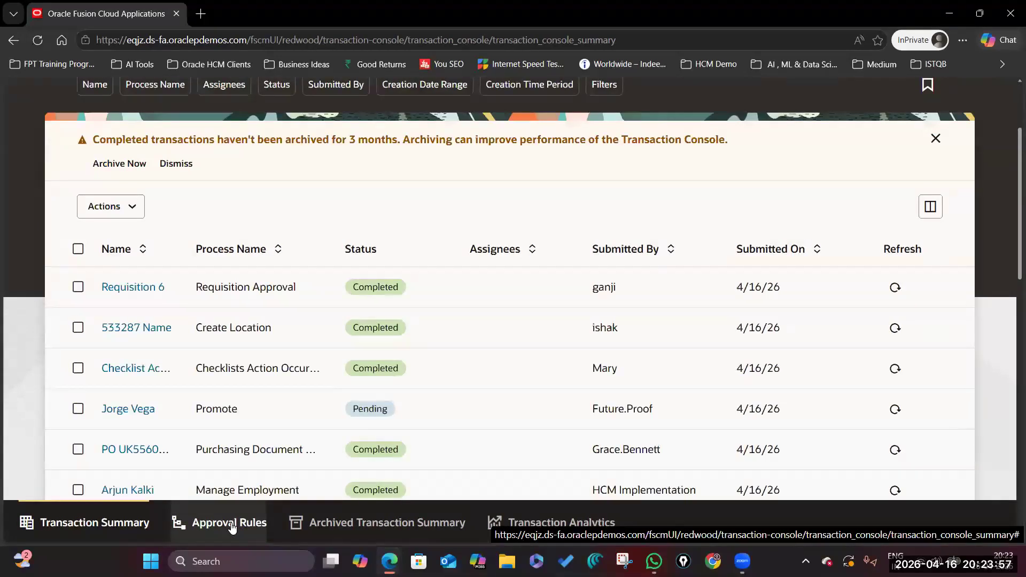
{"action": "left_click", "coordinate": [232, 528]}
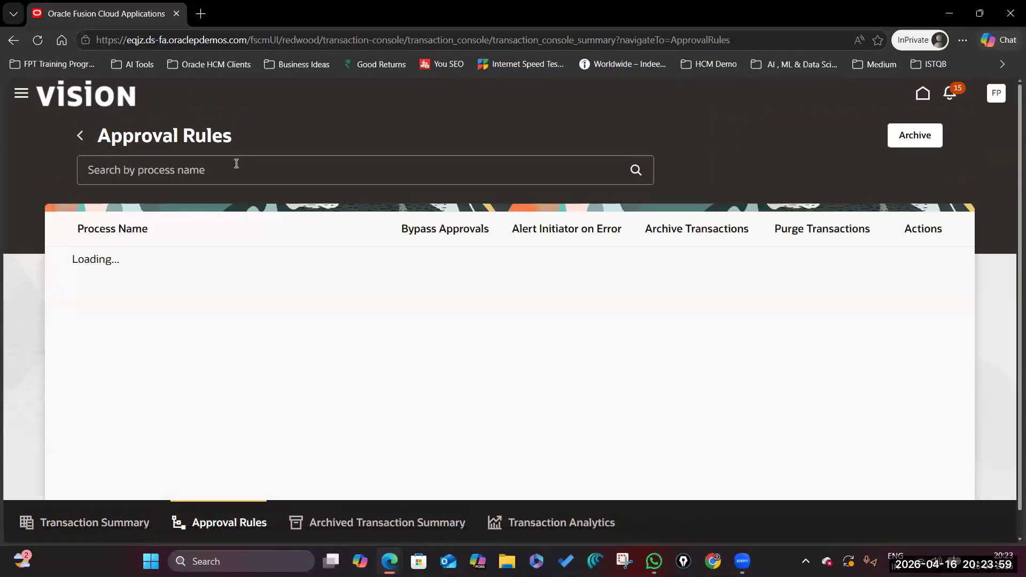
Search approval rules for 'Pro', view the BI and AI transaction analytics, then return to Transaction Summary.
{"action": "left_click", "coordinate": [236, 170]}
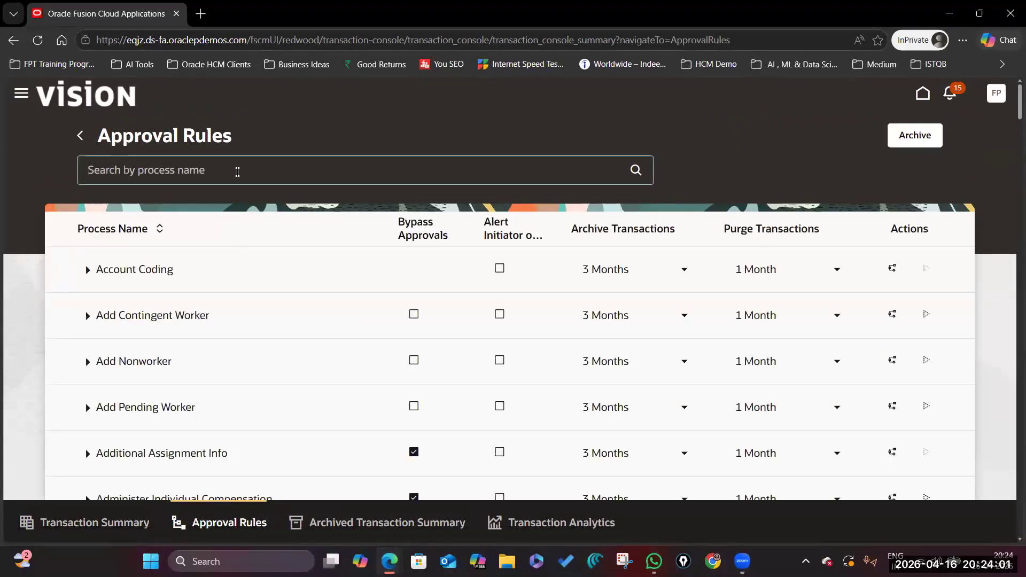
{"action": "type", "text": "Promote"}
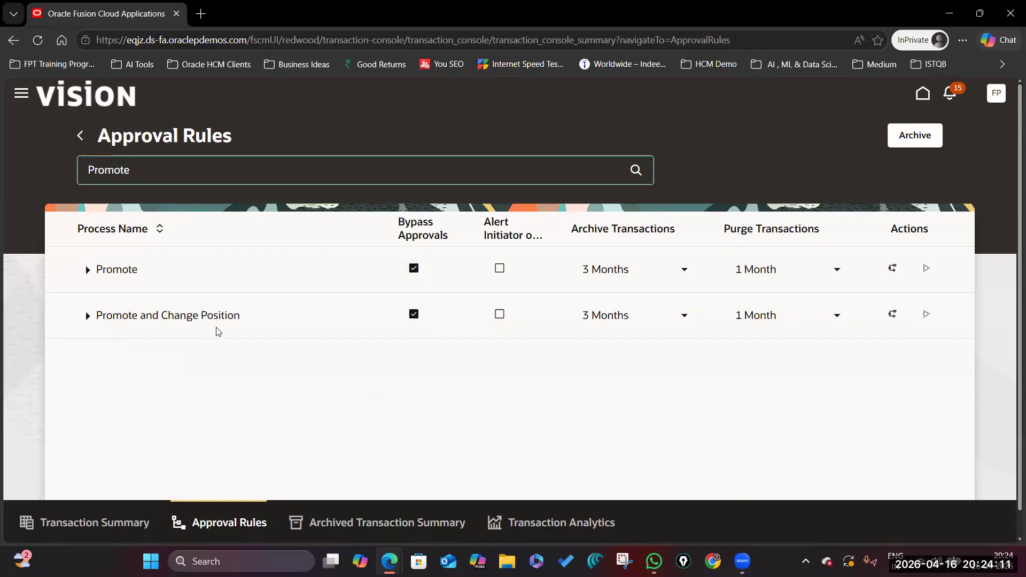
{"action": "left_click", "coordinate": [548, 522]}
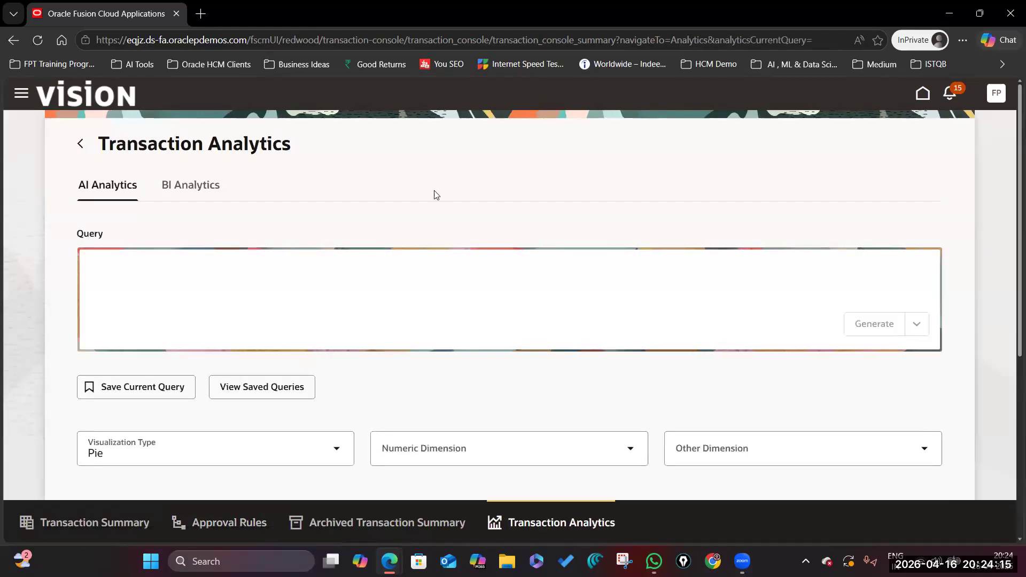
{"action": "left_click", "coordinate": [197, 187]}
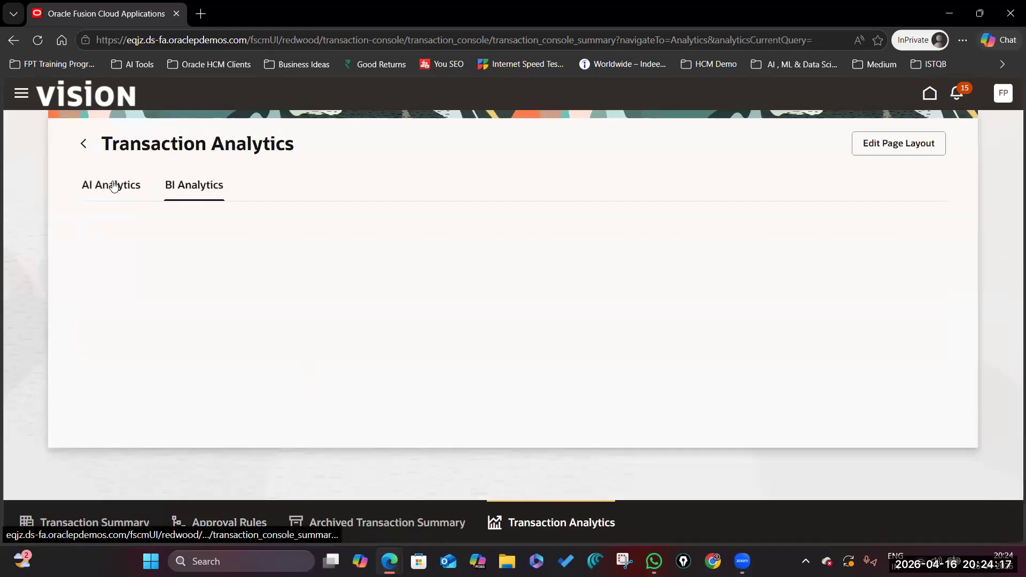
{"action": "left_click", "coordinate": [114, 186]}
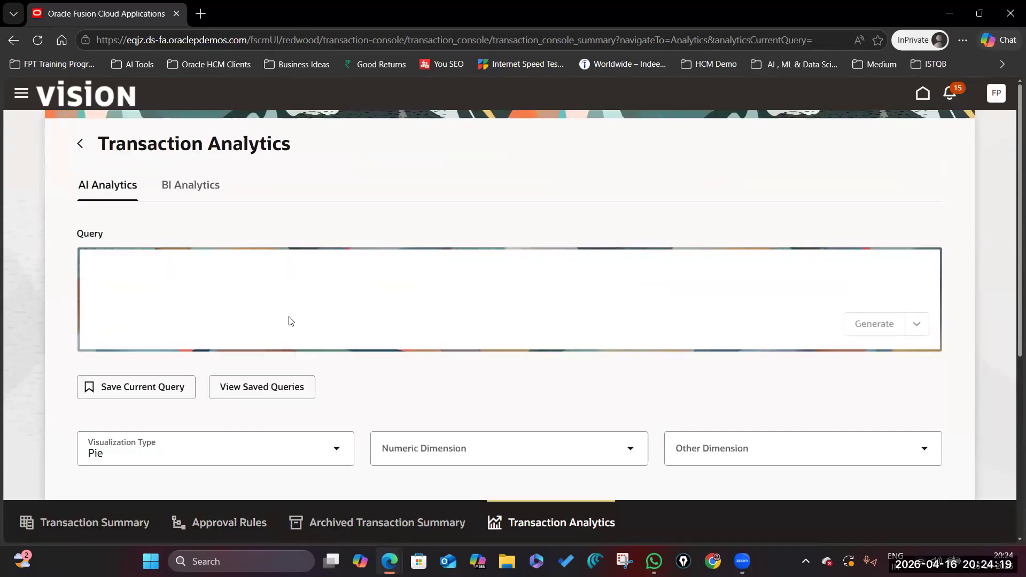
{"action": "left_click", "coordinate": [96, 524]}
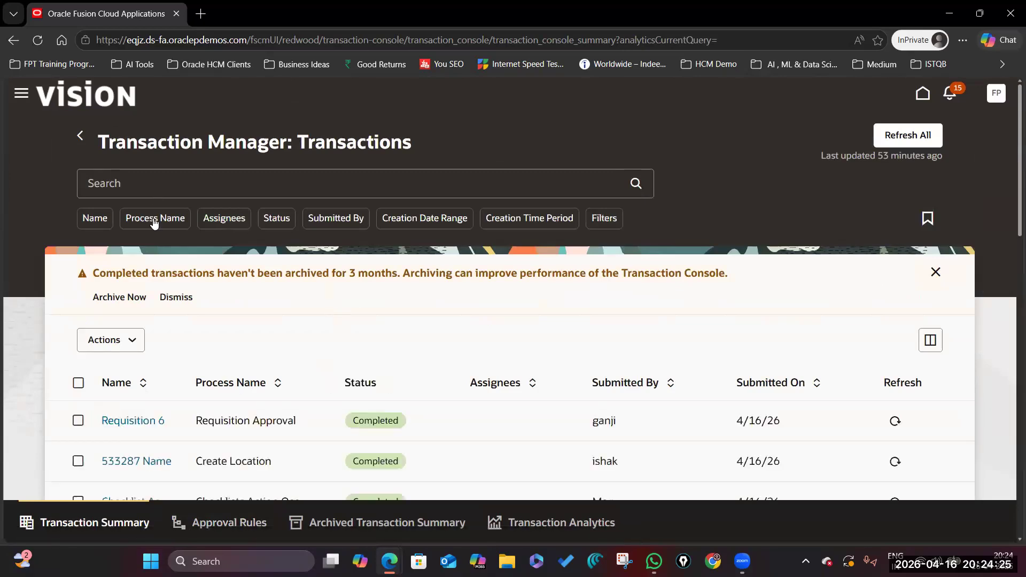
Search transactions for 'Hire', review the results, and go back to the Welcome page.
{"action": "scroll", "coordinate": [190, 294], "scroll_direction": "down", "scroll_amount": 3}
{"action": "scroll", "coordinate": [193, 241], "scroll_direction": "up", "scroll_amount": 3}
{"action": "left_click", "coordinate": [196, 193]}
{"action": "type", "text": "Hire"}
{"action": "key", "text": "Return"}
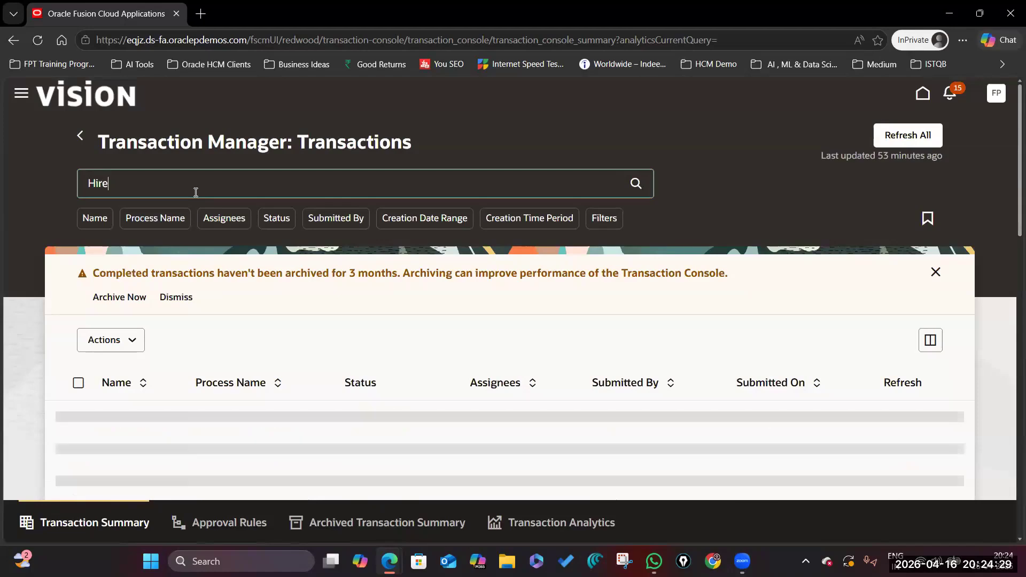
{"action": "scroll", "coordinate": [252, 288], "scroll_direction": "down", "scroll_amount": 4}
{"action": "scroll", "coordinate": [252, 362], "scroll_direction": "up", "scroll_amount": 3}
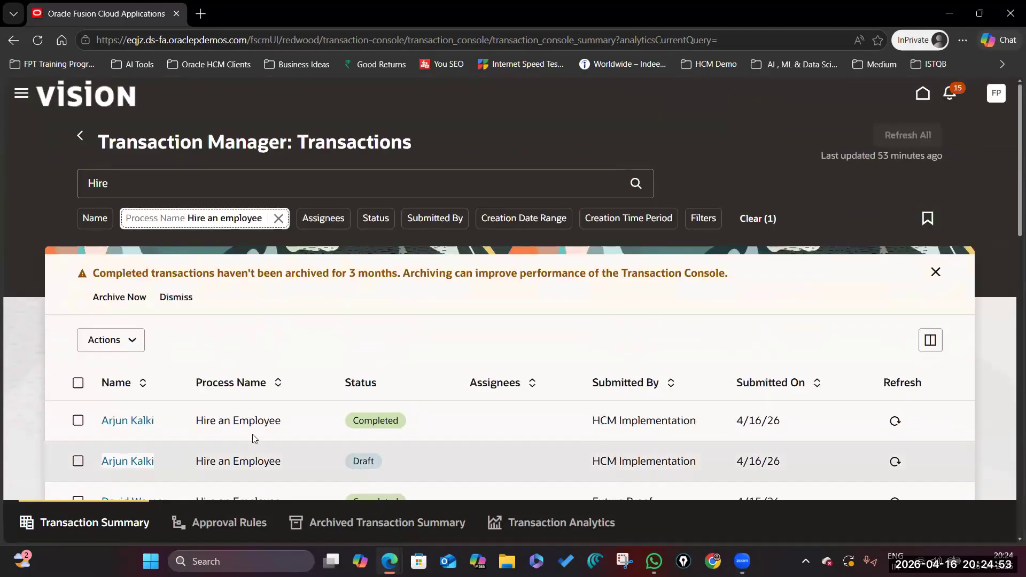
{"action": "scroll", "coordinate": [240, 454], "scroll_direction": "down", "scroll_amount": 10}
{"action": "scroll", "coordinate": [230, 325], "scroll_direction": "down", "scroll_amount": 5}
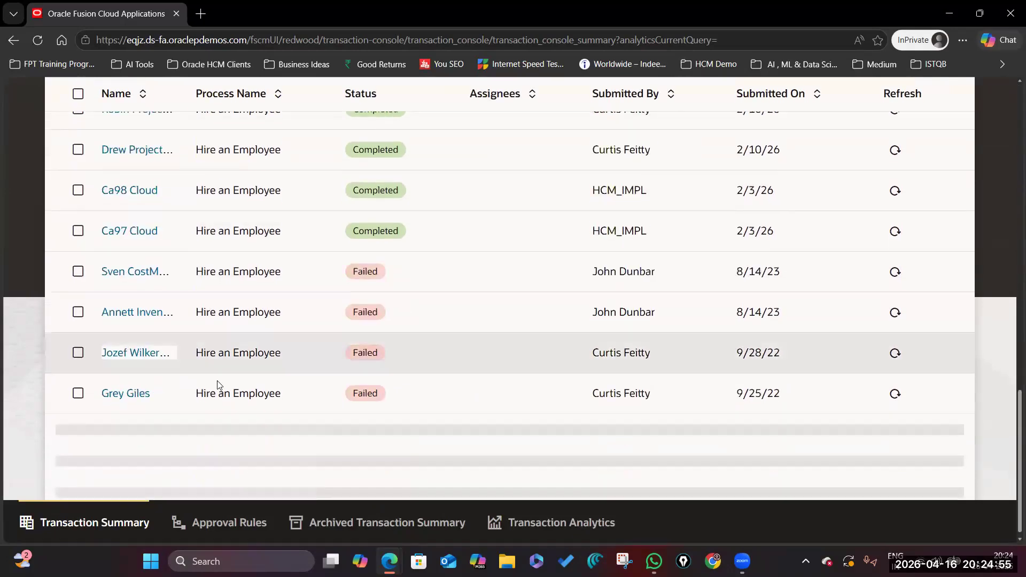
{"action": "scroll", "coordinate": [319, 361], "scroll_direction": "up", "scroll_amount": 15}
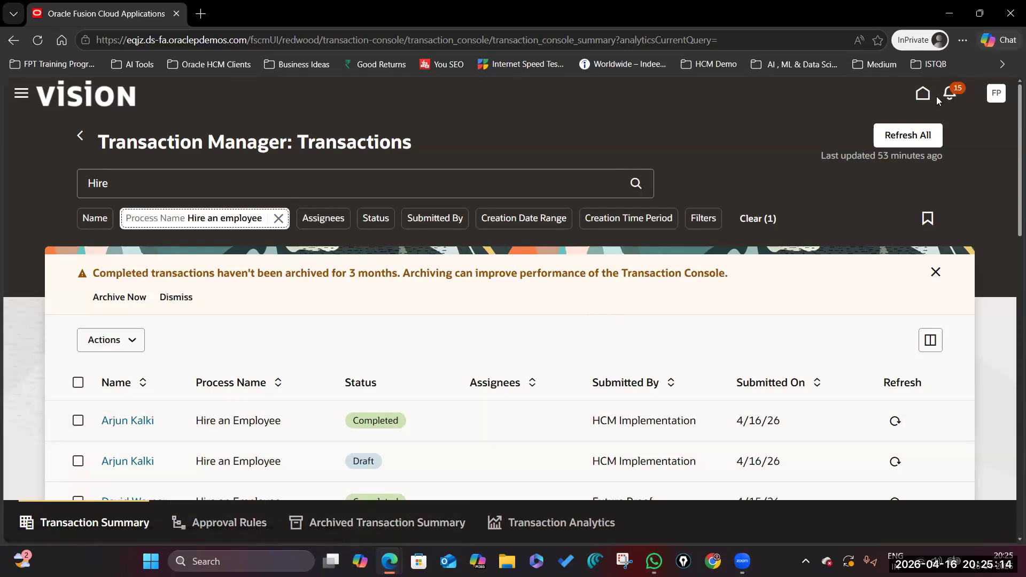
{"action": "left_click", "coordinate": [921, 94]}
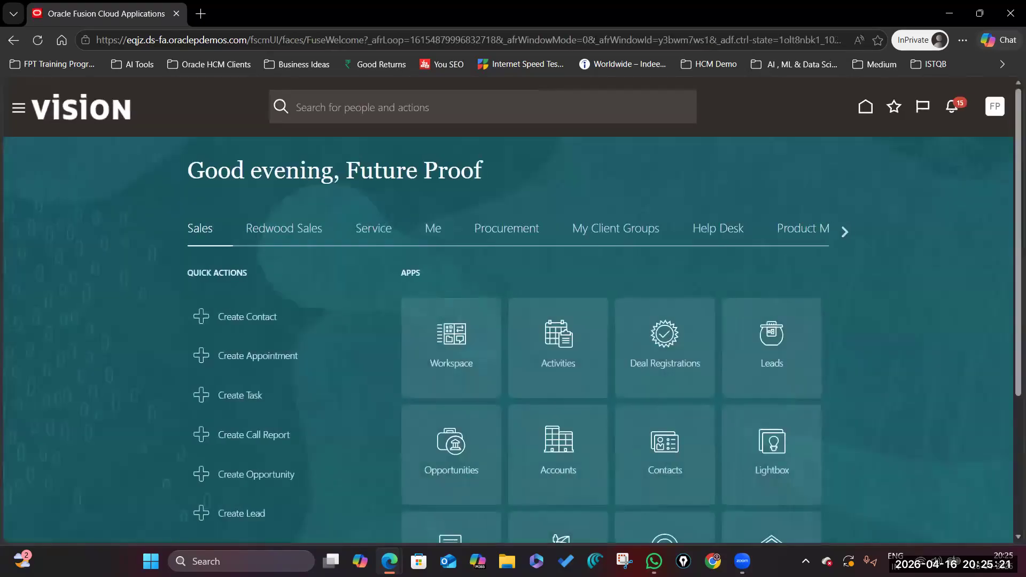
In the March Batch, 2026 sheet, fill the Seniority Dates topic cell orange.
{"action": "mouse_move", "coordinate": [389, 561]}
{"action": "left_click", "coordinate": [329, 514]}
{"action": "scroll", "coordinate": [338, 395], "scroll_direction": "down", "scroll_amount": 10}
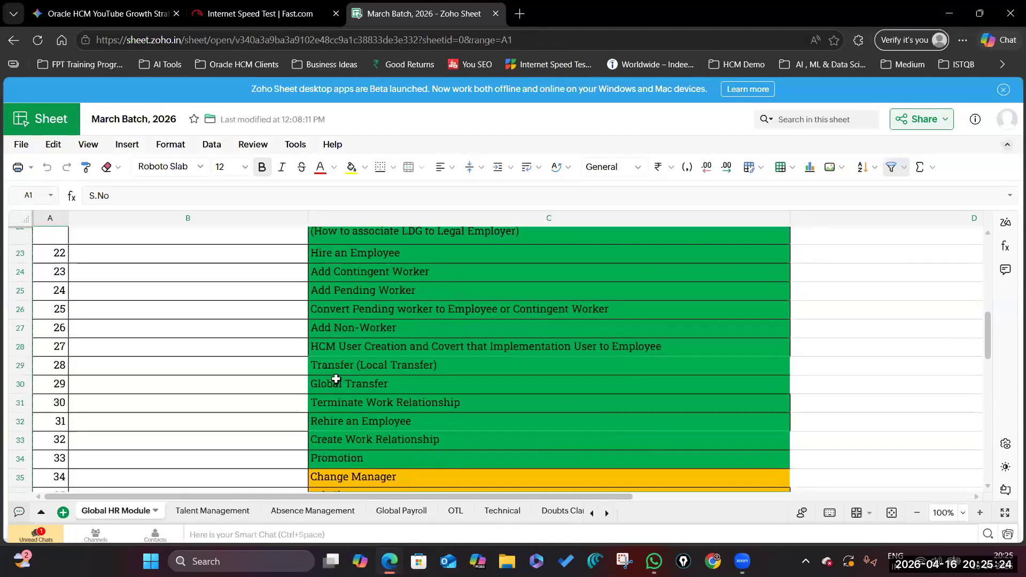
{"action": "scroll", "coordinate": [333, 369], "scroll_direction": "down", "scroll_amount": 1}
{"action": "scroll", "coordinate": [406, 353], "scroll_direction": "up", "scroll_amount": 2}
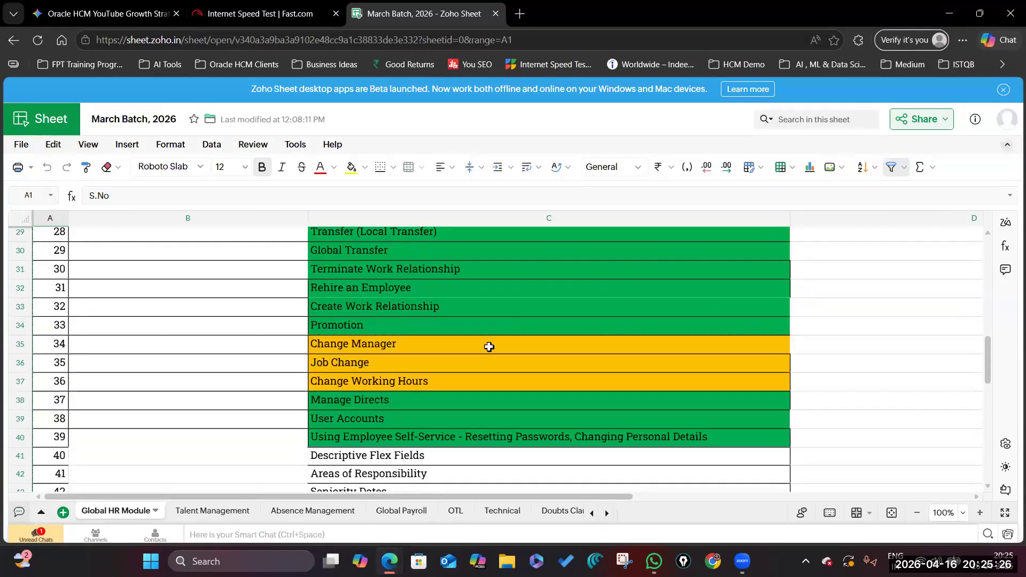
{"action": "left_click", "coordinate": [425, 341]}
{"action": "left_click", "coordinate": [394, 365]}
{"action": "left_click", "coordinate": [459, 379]}
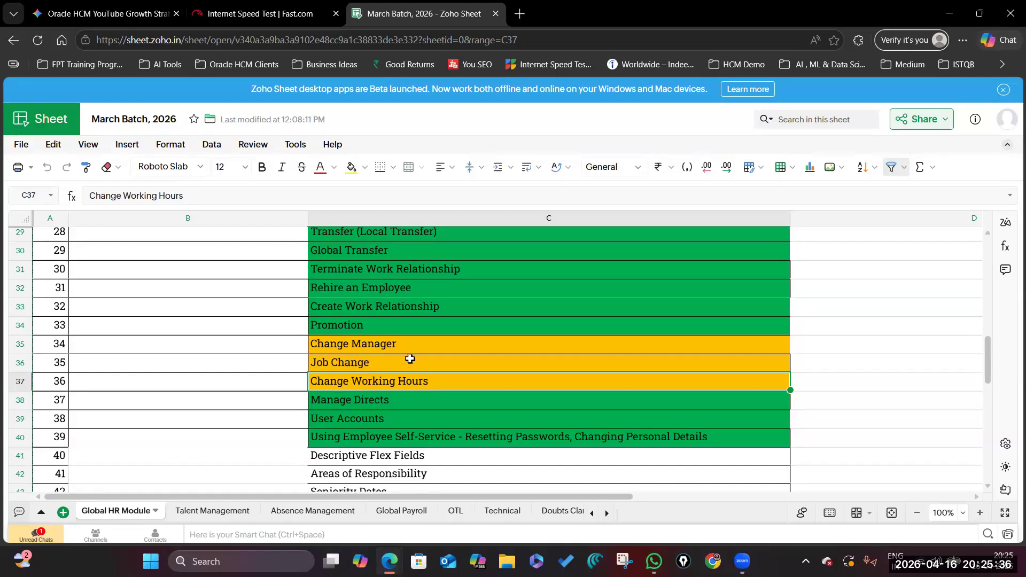
{"action": "scroll", "coordinate": [410, 359], "scroll_direction": "down", "scroll_amount": 3}
{"action": "left_click", "coordinate": [399, 358]}
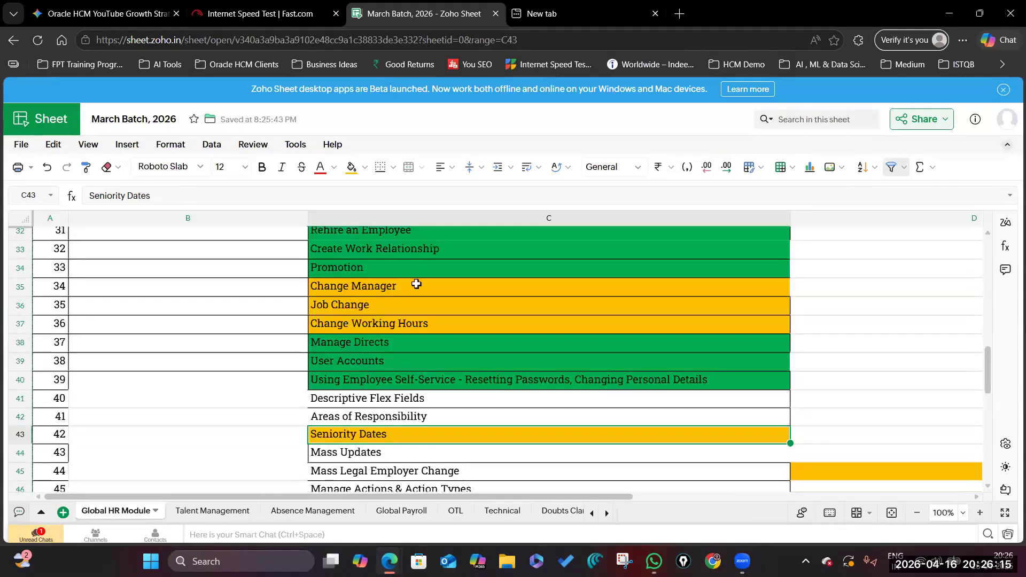
{"action": "left_click", "coordinate": [416, 286]}
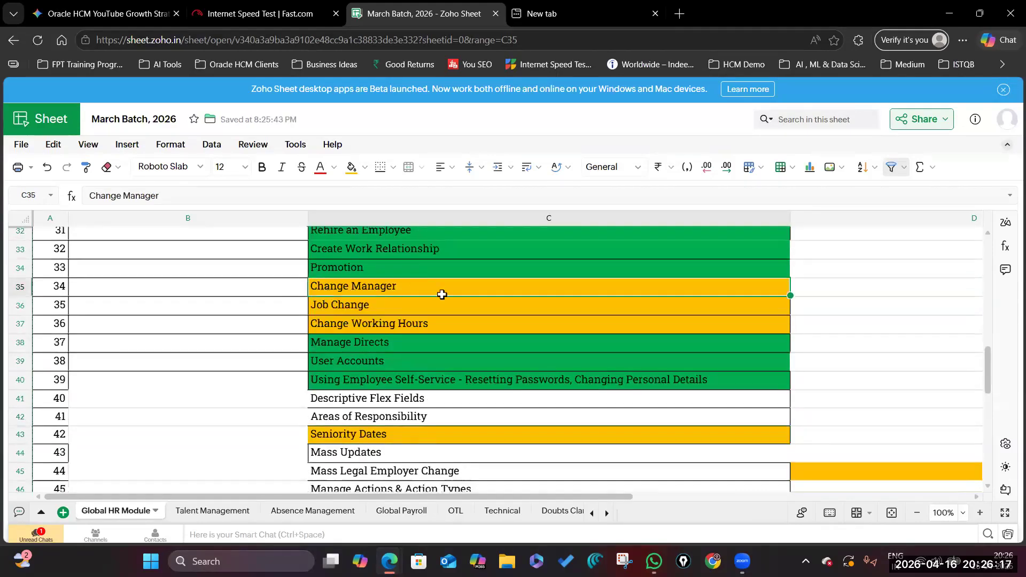
Back in Oracle, open Person Spotlight and search for the employee by full name.
{"action": "key", "text": "alt+Tab"}
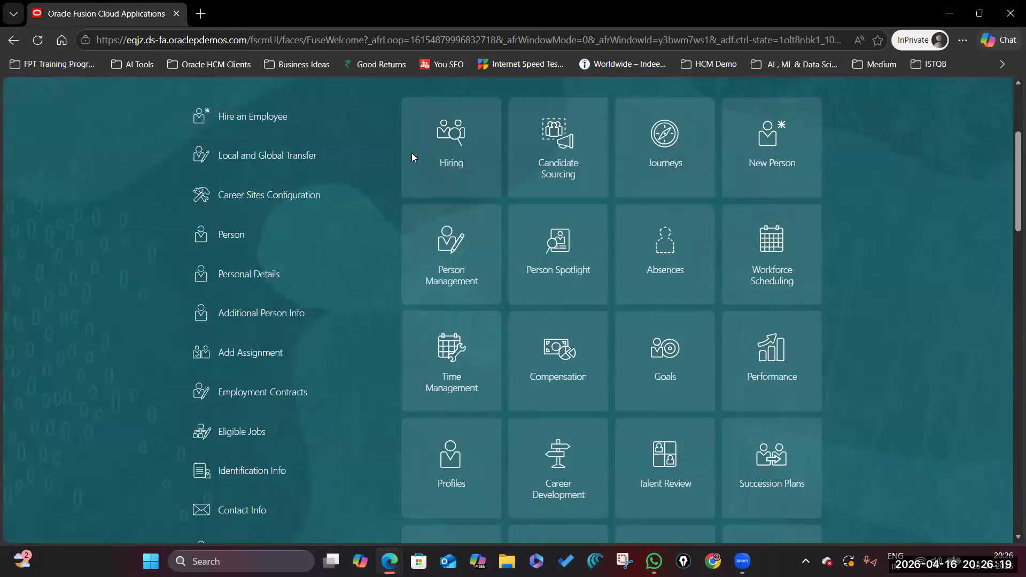
{"action": "scroll", "coordinate": [406, 302], "scroll_direction": "up", "scroll_amount": 4}
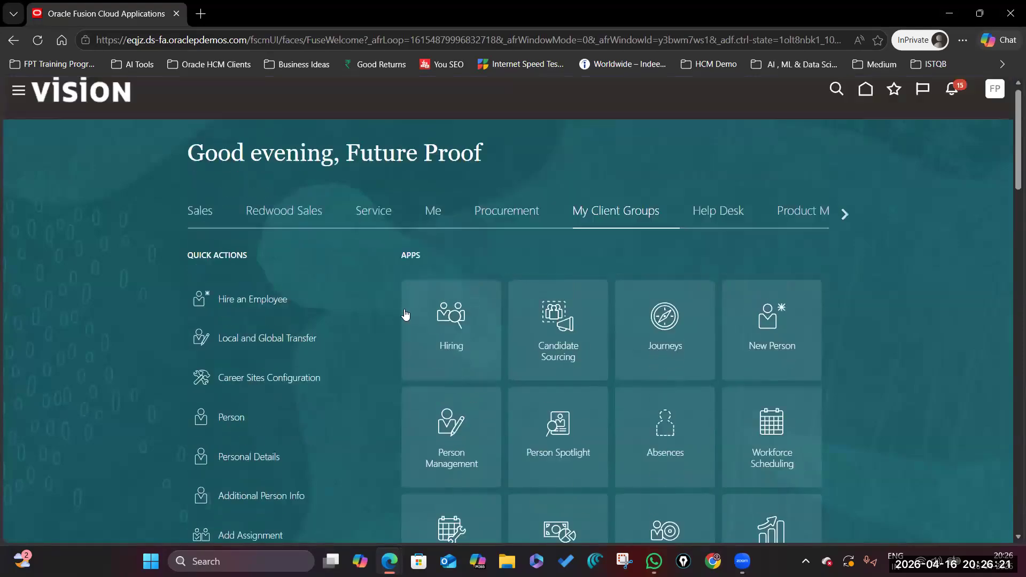
{"action": "scroll", "coordinate": [479, 441], "scroll_direction": "down", "scroll_amount": 1}
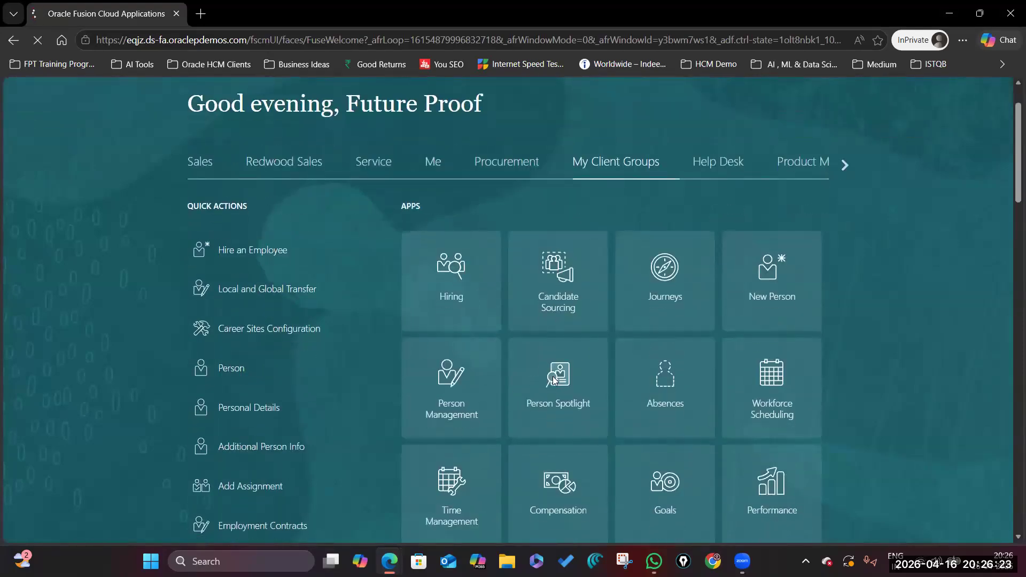
{"action": "left_click", "coordinate": [553, 376]}
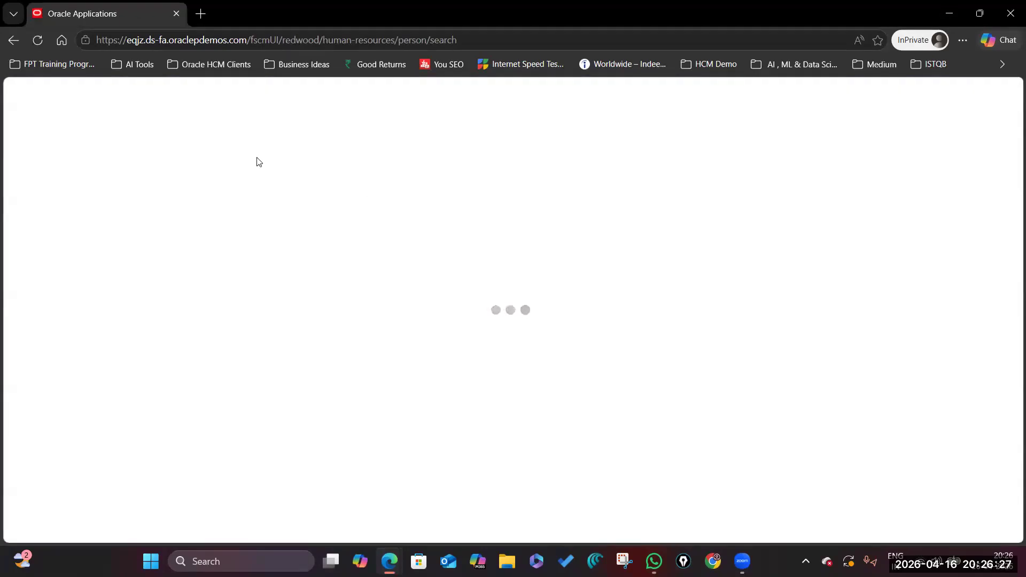
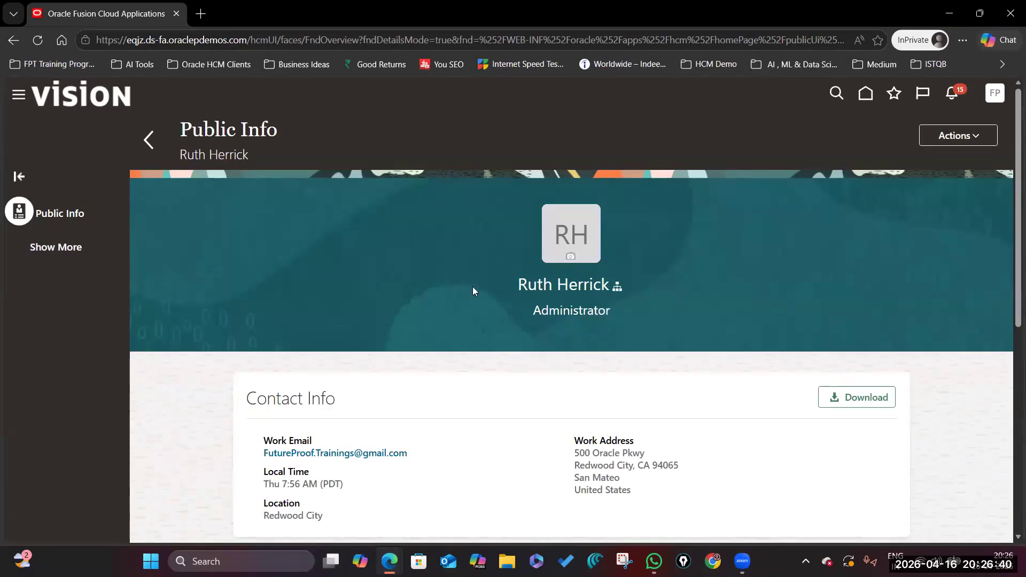
Expand Managers and Directs and Representatives on her Public Info page to review her manager and representatives.
{"action": "double_click", "coordinate": [551, 315]}
{"action": "left_click", "coordinate": [808, 260]}
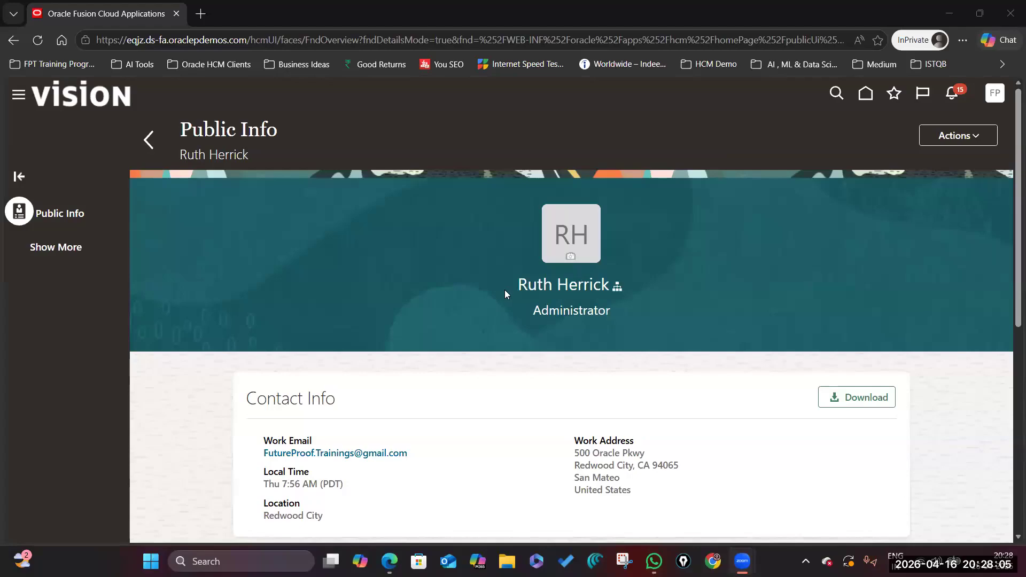
{"action": "scroll", "coordinate": [451, 379], "scroll_direction": "down", "scroll_amount": 2}
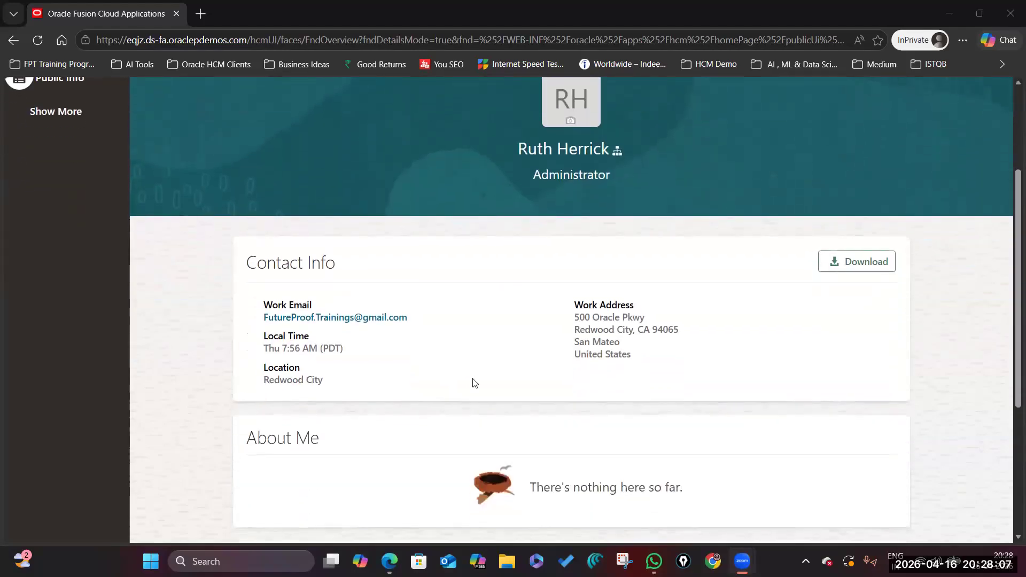
{"action": "scroll", "coordinate": [473, 383], "scroll_direction": "down", "scroll_amount": 5}
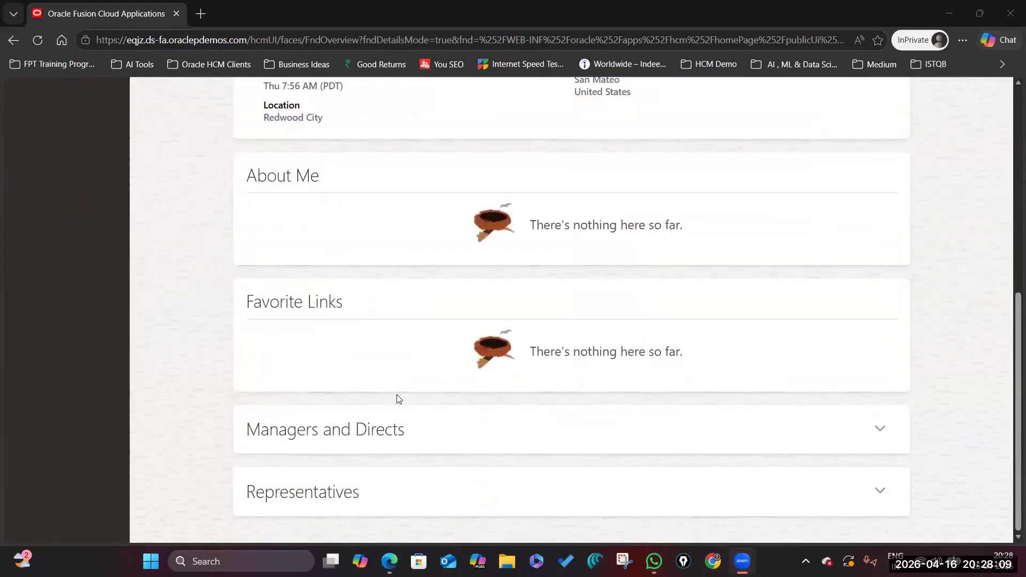
{"action": "left_click", "coordinate": [889, 411]}
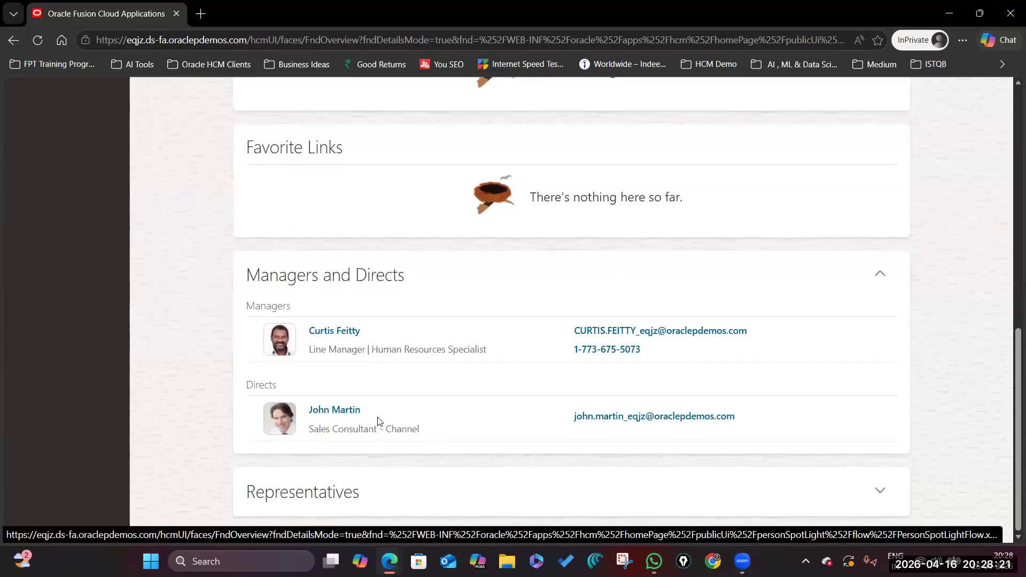
{"action": "left_click", "coordinate": [880, 489]}
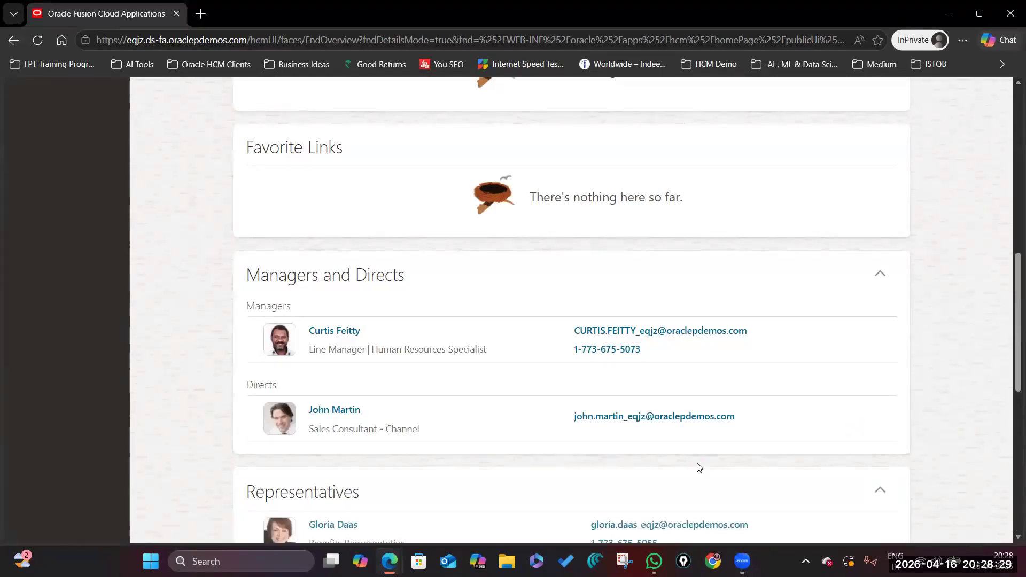
{"action": "scroll", "coordinate": [644, 316], "scroll_direction": "down", "scroll_amount": 10}
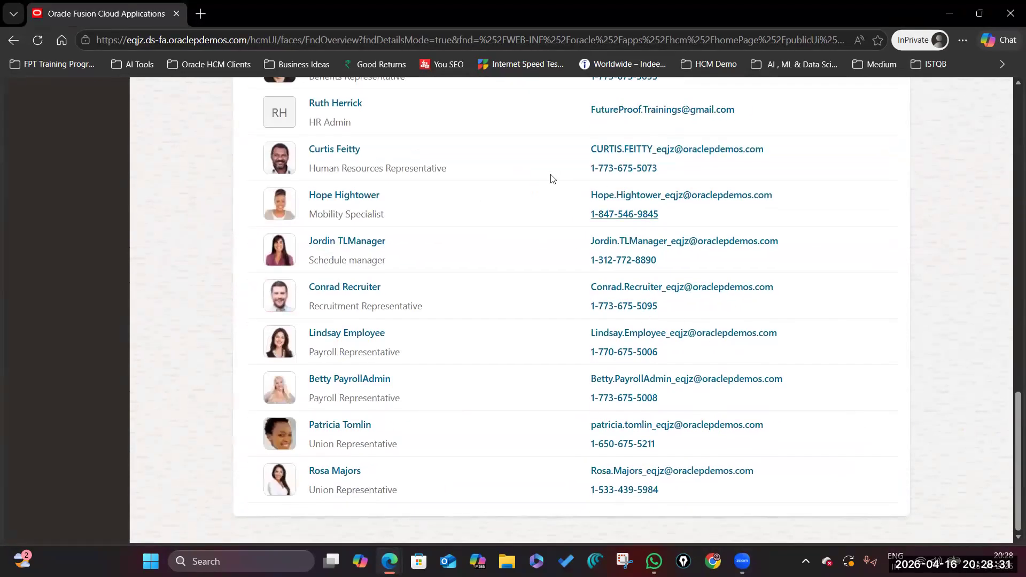
{"action": "scroll", "coordinate": [327, 264], "scroll_direction": "up", "scroll_amount": 4}
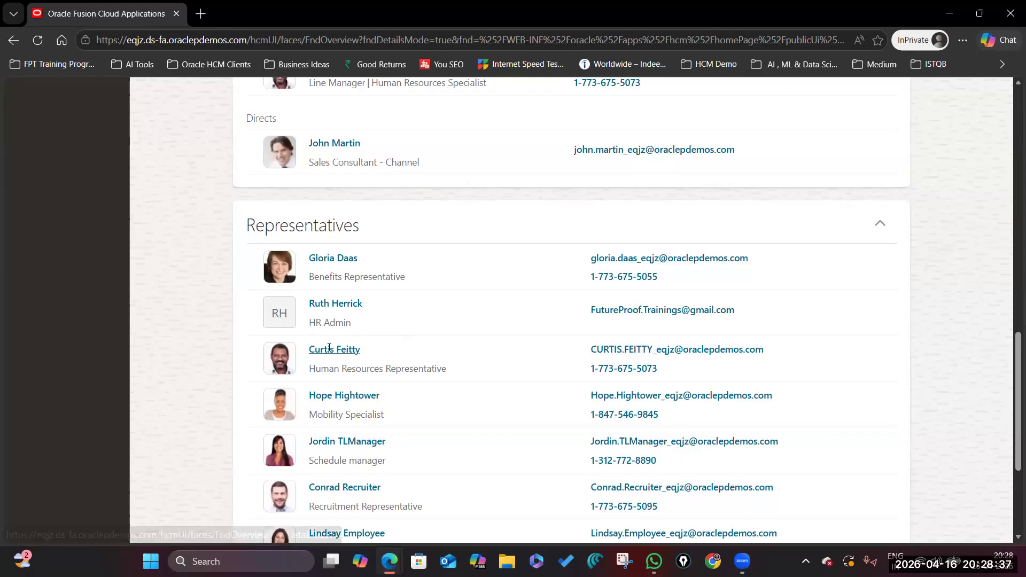
{"action": "scroll", "coordinate": [385, 325], "scroll_direction": "down", "scroll_amount": 3}
{"action": "scroll", "coordinate": [354, 294], "scroll_direction": "up", "scroll_amount": 7}
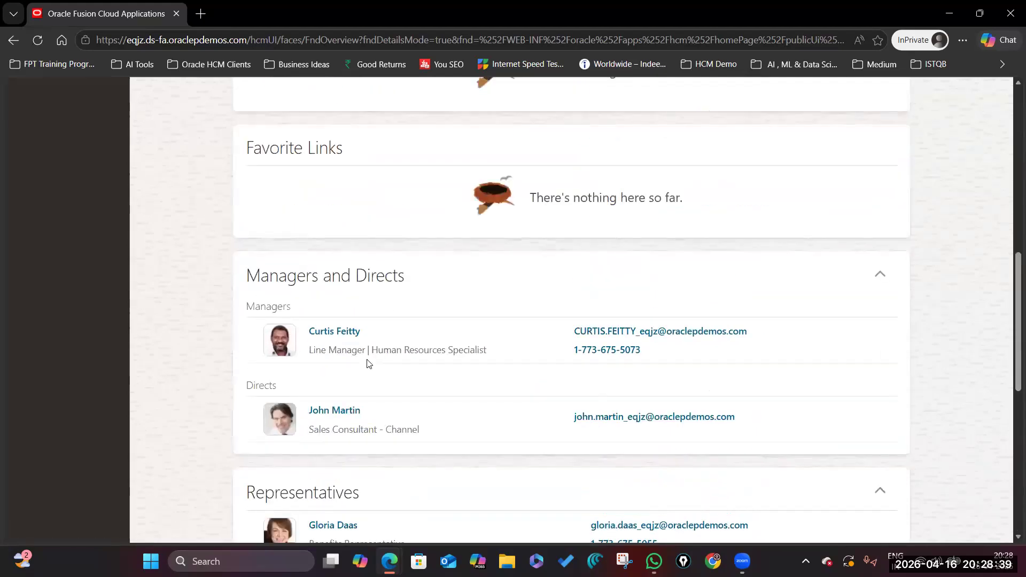
{"action": "scroll", "coordinate": [365, 369], "scroll_direction": "up", "scroll_amount": 10}
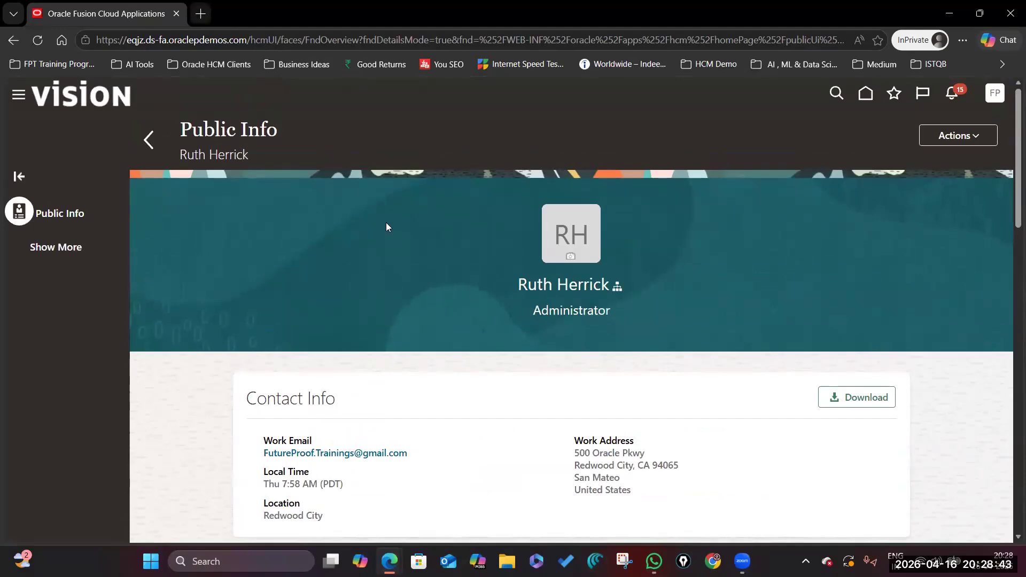
{"action": "scroll", "coordinate": [390, 415], "scroll_direction": "down", "scroll_amount": 10}
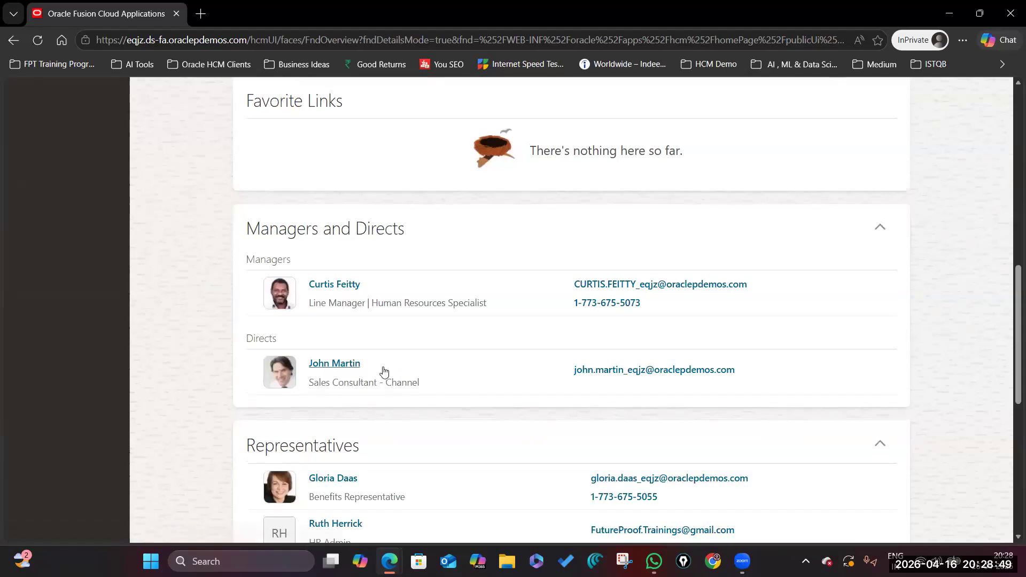
{"action": "scroll", "coordinate": [384, 389], "scroll_direction": "up", "scroll_amount": 10}
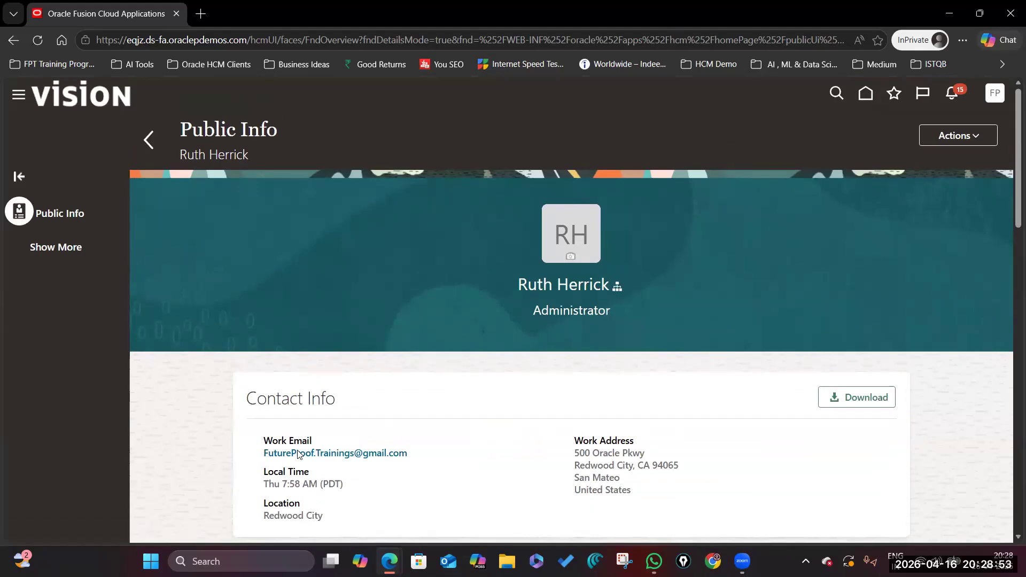
{"action": "key", "text": "alt+Tab"}
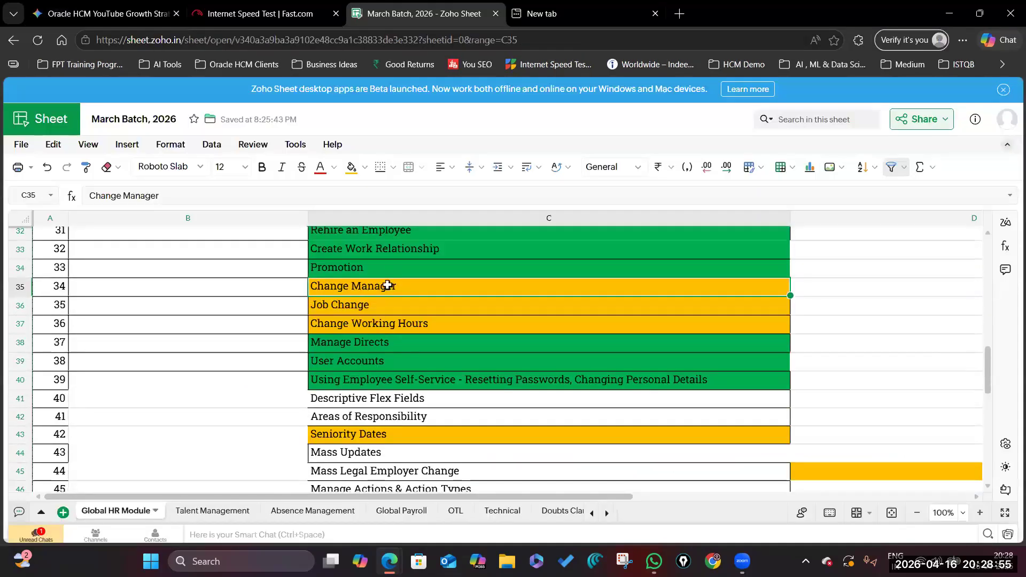
{"action": "left_click", "coordinate": [390, 325]}
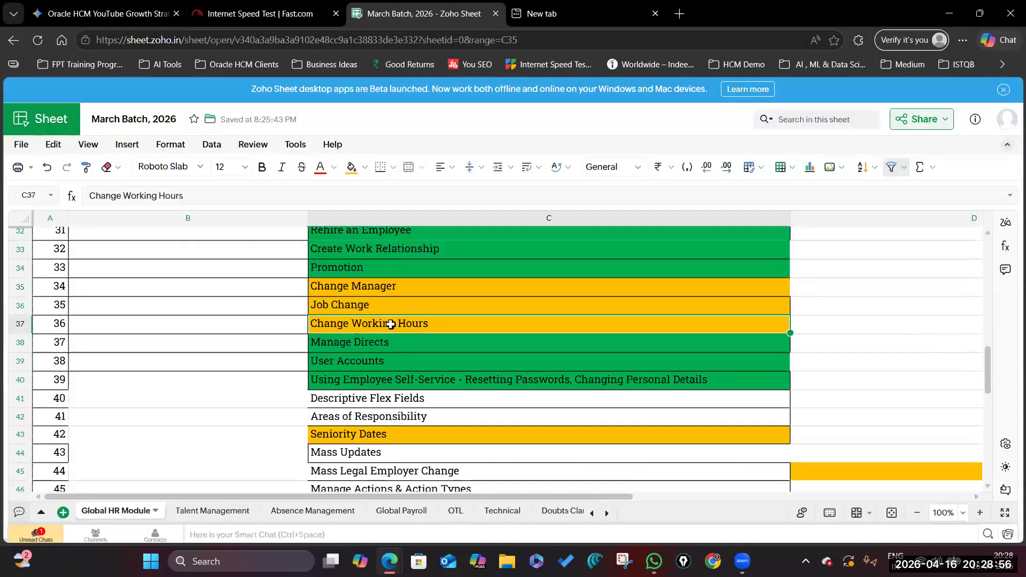
{"action": "left_click", "coordinate": [361, 344]}
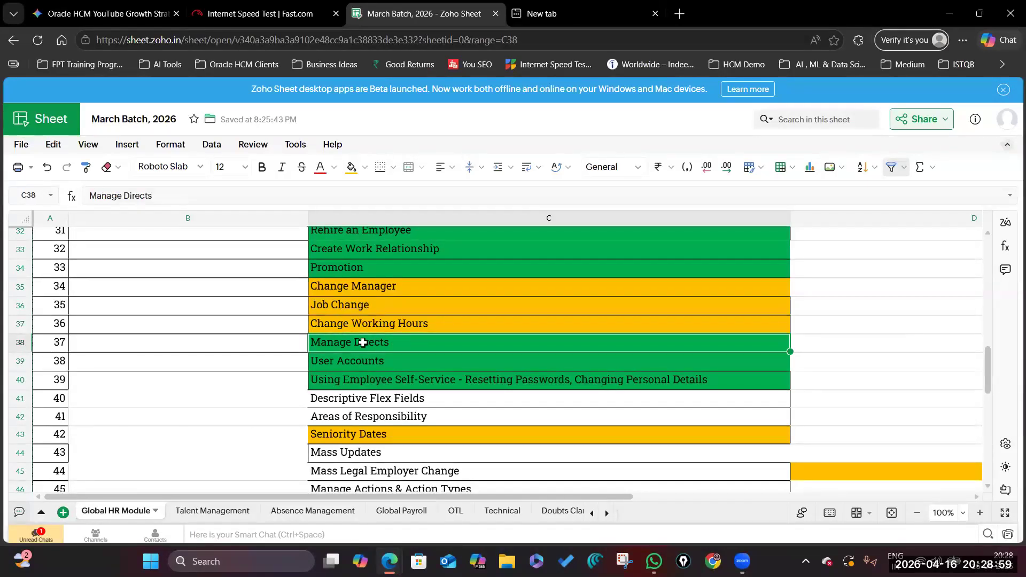
{"action": "key", "text": "Up"}
{"action": "key", "text": "Up"}
{"action": "key", "text": "Up"}
{"action": "left_click", "coordinate": [505, 326]}
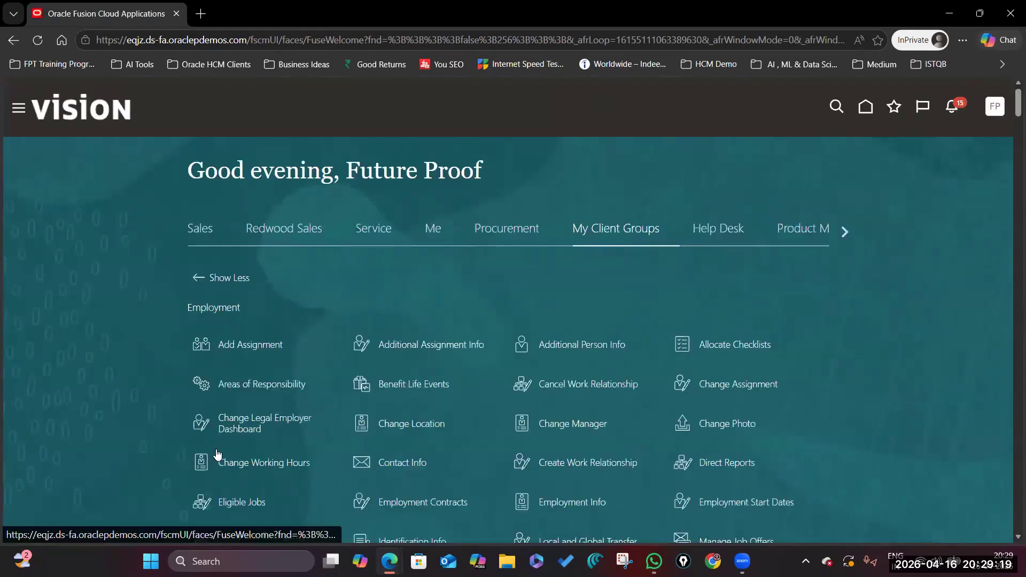
Find and open Change Manager with Ctrl+F, then search for the employee by first name.
{"action": "key", "text": "ctrl+f"}
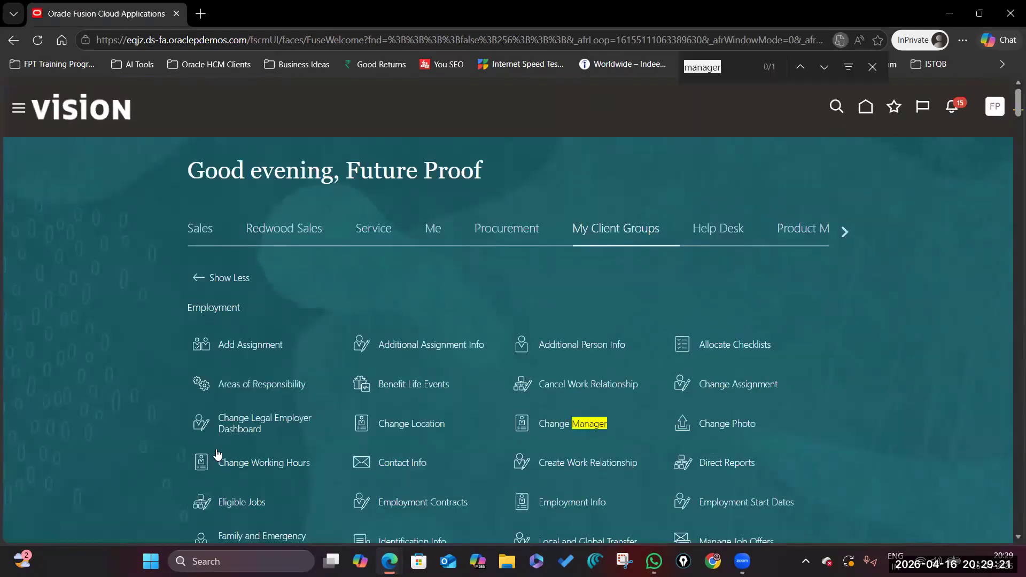
{"action": "left_click", "coordinate": [562, 423]}
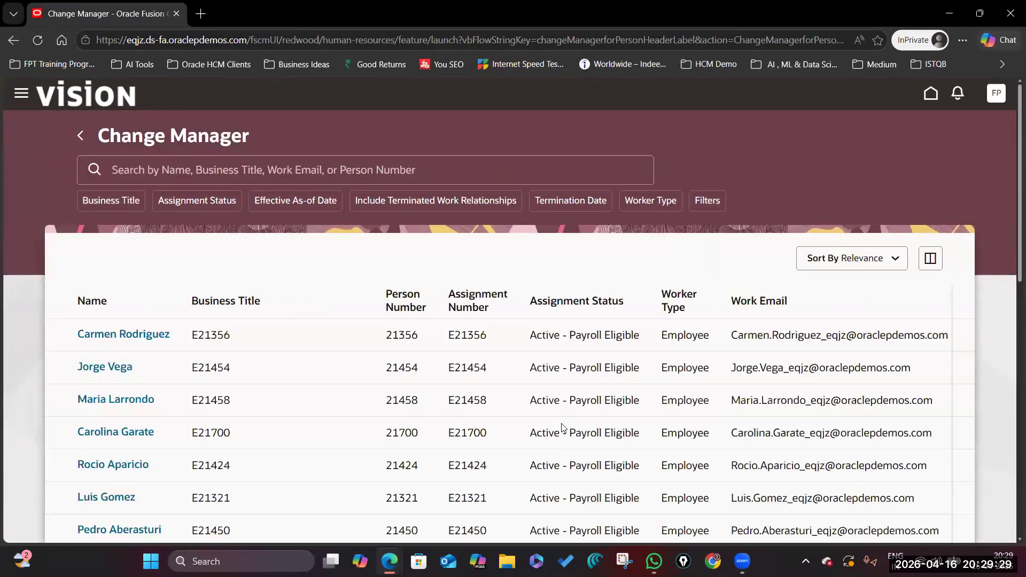
{"action": "left_click", "coordinate": [413, 153]}
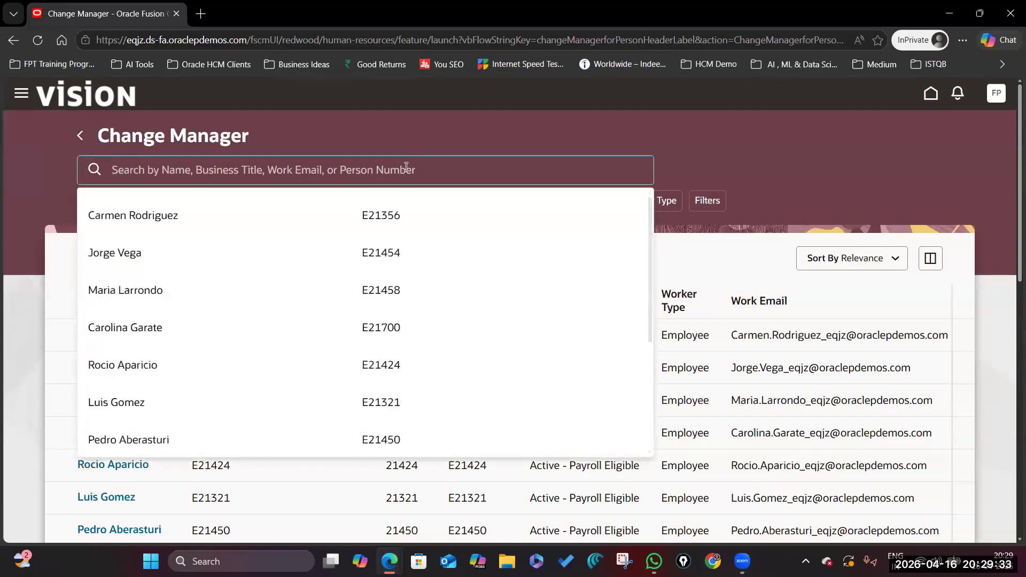
{"action": "type", "text": "Ruth"}
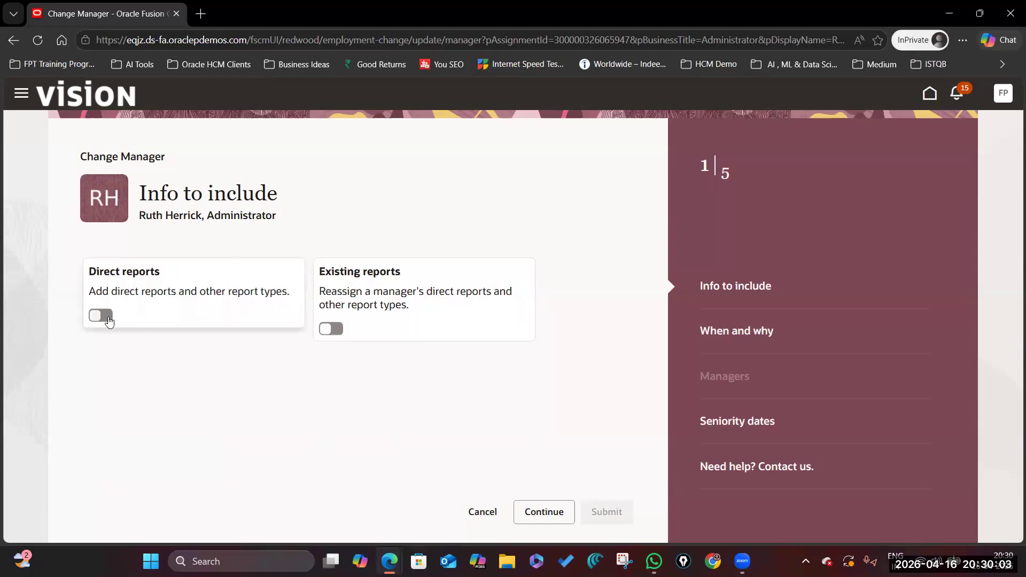
Include direct reports in the manager change and continue to When and why.
{"action": "left_click", "coordinate": [106, 317]}
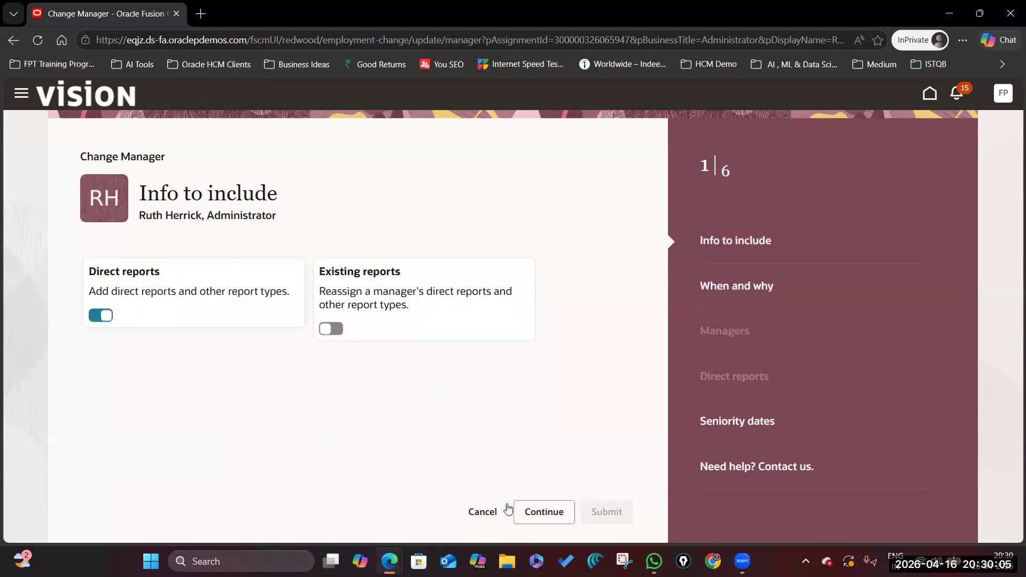
{"action": "left_click", "coordinate": [549, 514]}
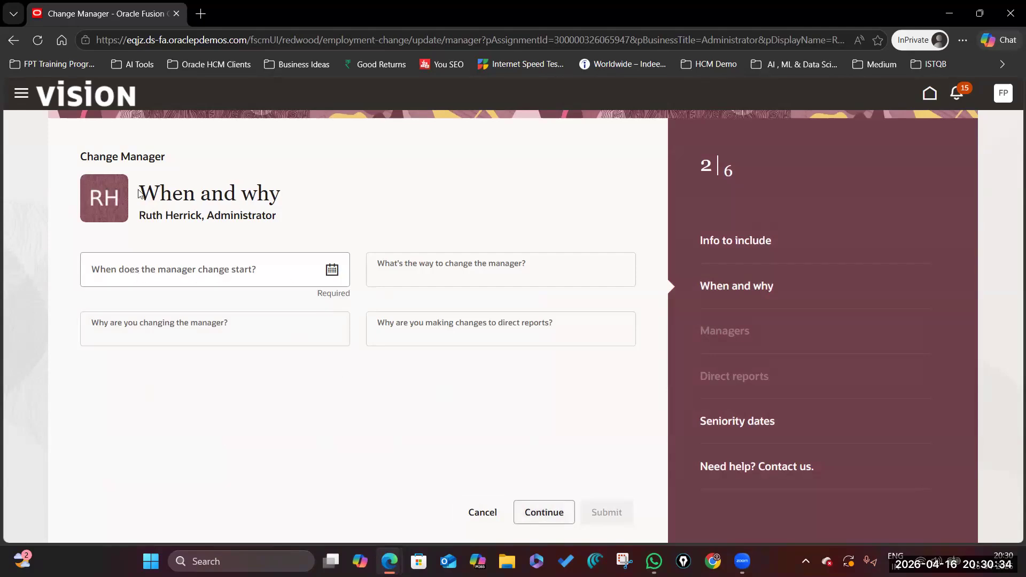
{"action": "triple_click", "coordinate": [289, 188]}
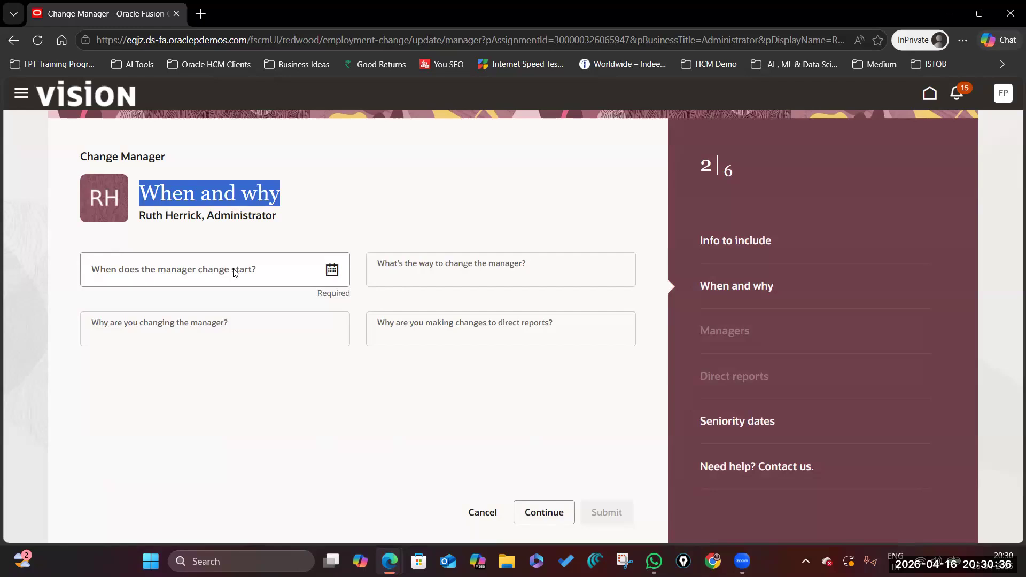
Set the manager change start date to 4/16/26 and launch a new Comet browser window.
{"action": "left_click", "coordinate": [331, 271]}
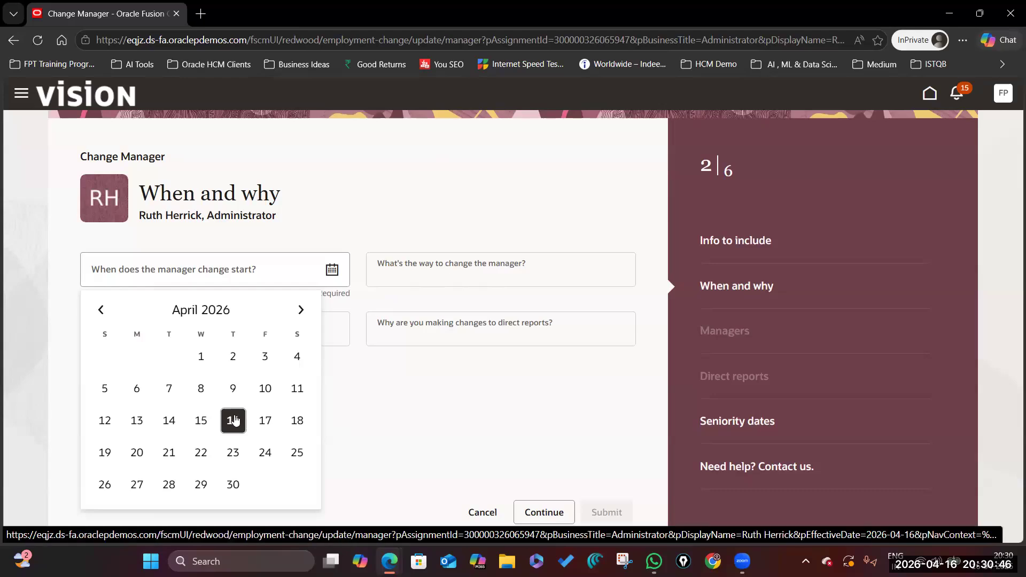
{"action": "left_click", "coordinate": [233, 421]}
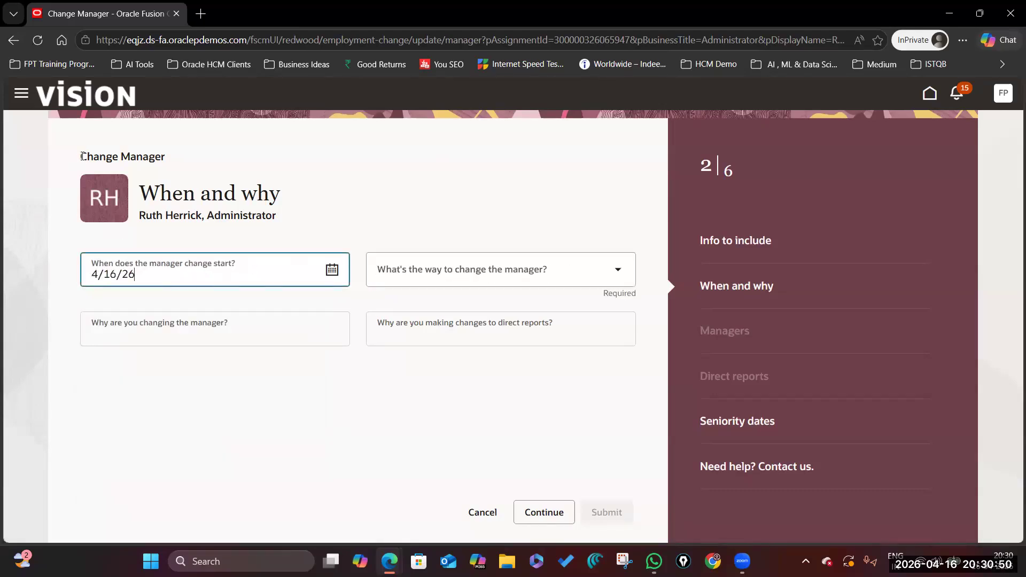
{"action": "left_click_drag", "start_coordinate": [82, 156], "coordinate": [183, 156]}
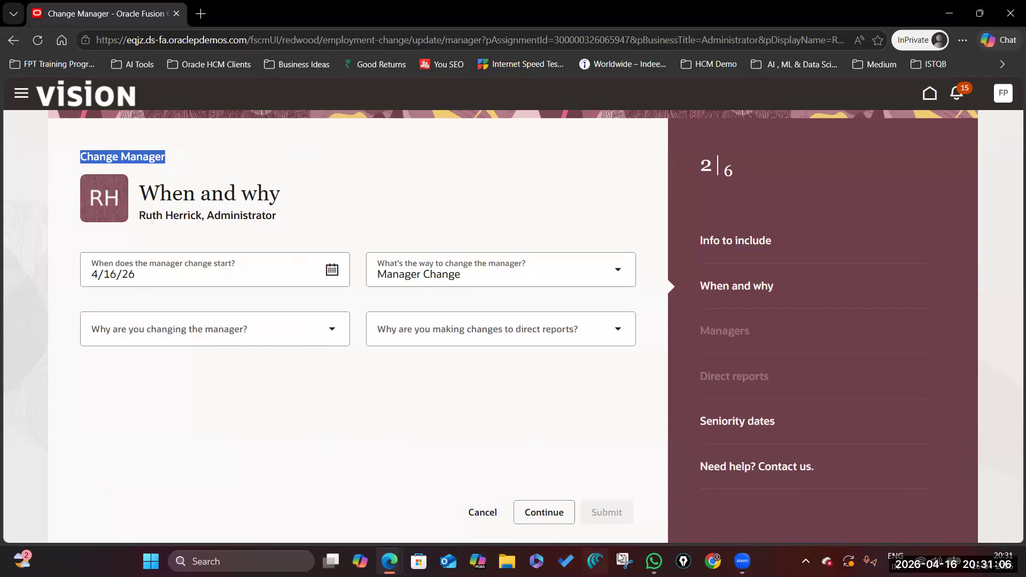
{"action": "left_click", "coordinate": [595, 561]}
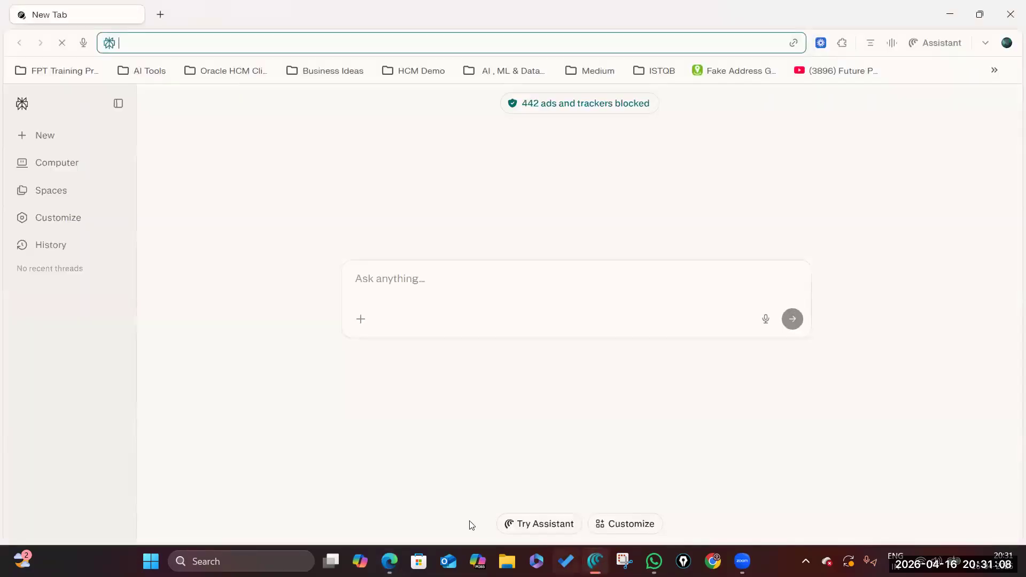
In Comet, go to the Oracle Cloud sign-in page from the address bar.
{"action": "key", "text": "alt+Tab"}
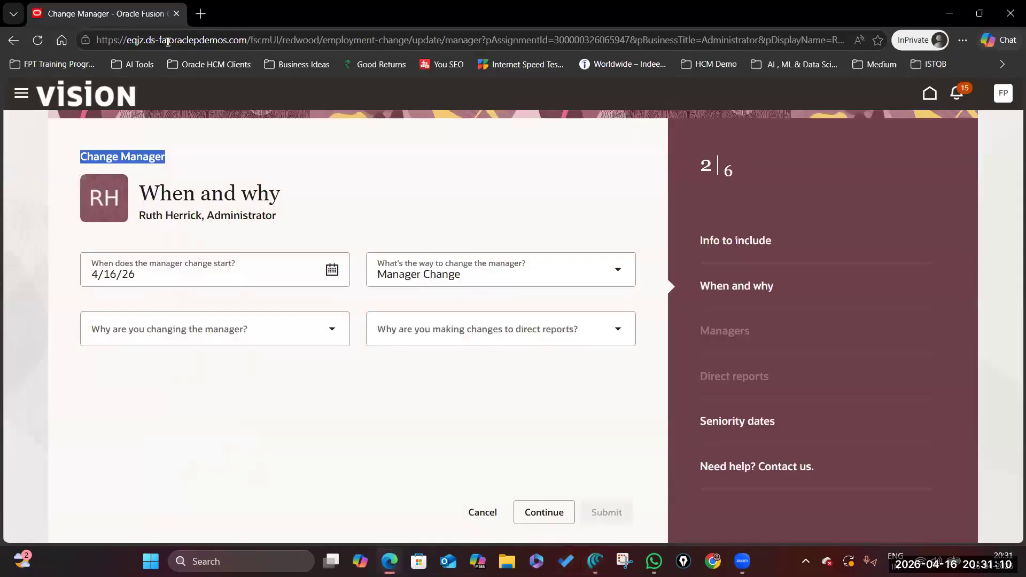
{"action": "key", "text": "alt+Tab"}
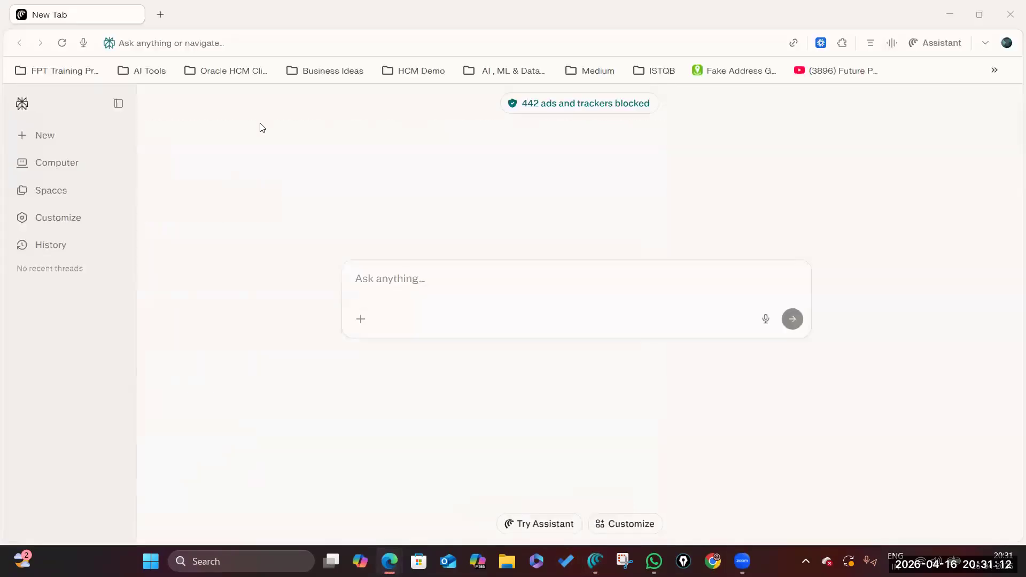
{"action": "type", "text": "e"}
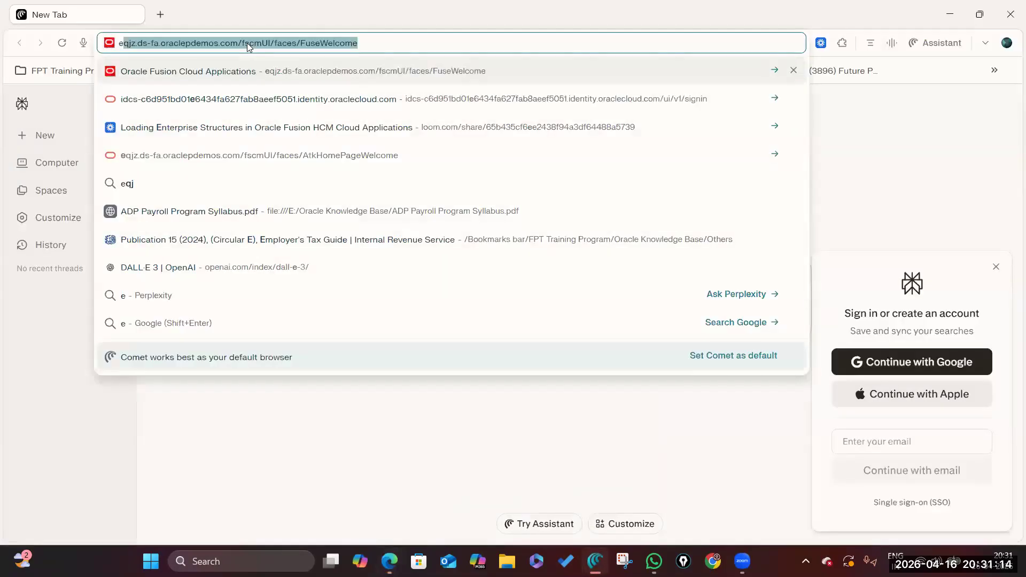
{"action": "type", "text": "qj"}
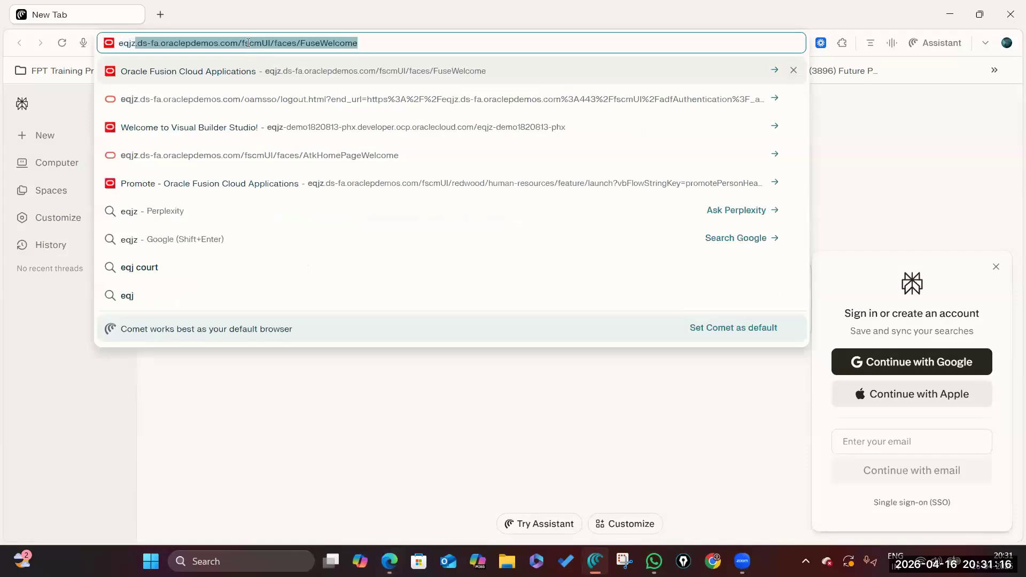
{"action": "key", "text": "Return"}
Replace the autofilled username and password with the account credentials and sign in.
{"action": "key", "text": "ctrl+a"}
{"action": "key", "text": "BackSpace"}
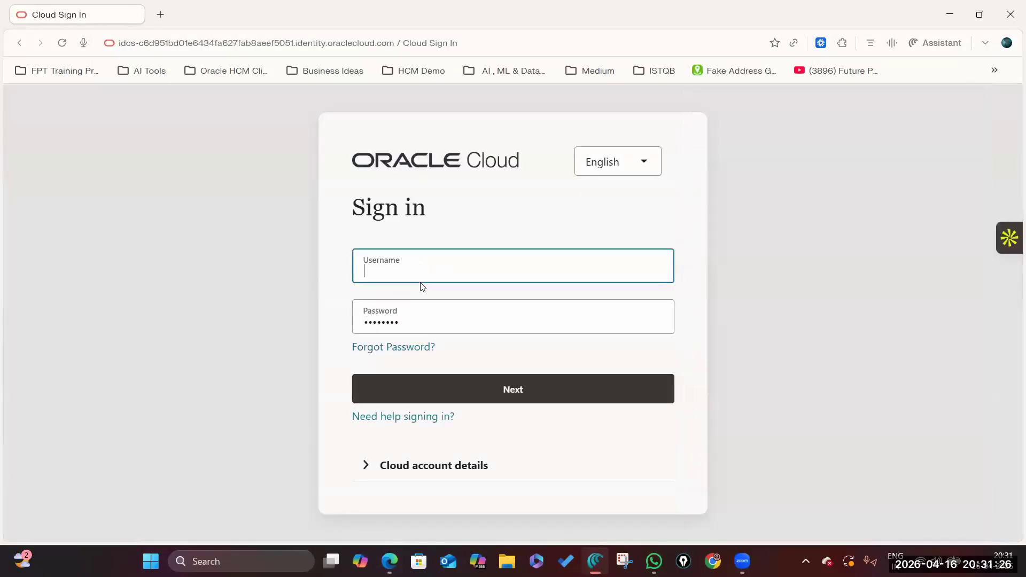
{"action": "type", "text": "Future.Proof"}
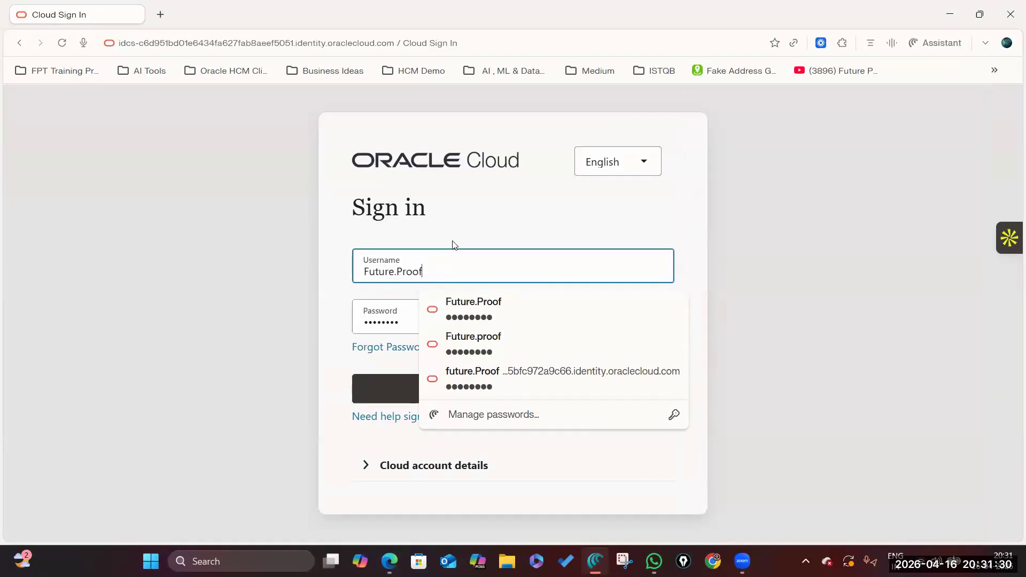
{"action": "left_click", "coordinate": [453, 241]}
{"action": "left_click_drag", "start_coordinate": [428, 316], "coordinate": [351, 321]}
{"action": "key", "text": "BackSpace"}
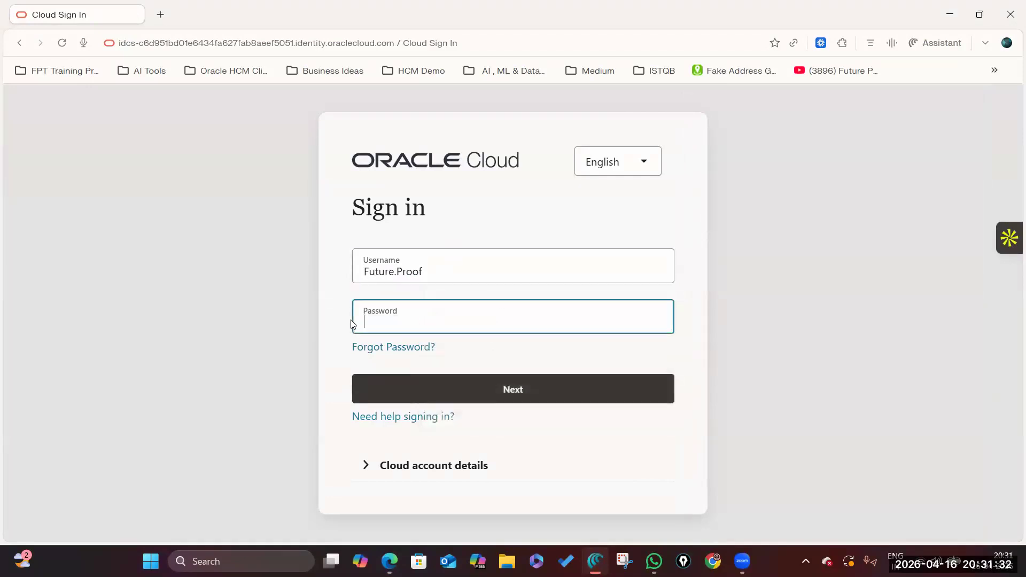
{"action": "type", "text": "••••••••"}
{"action": "key", "text": "Return"}
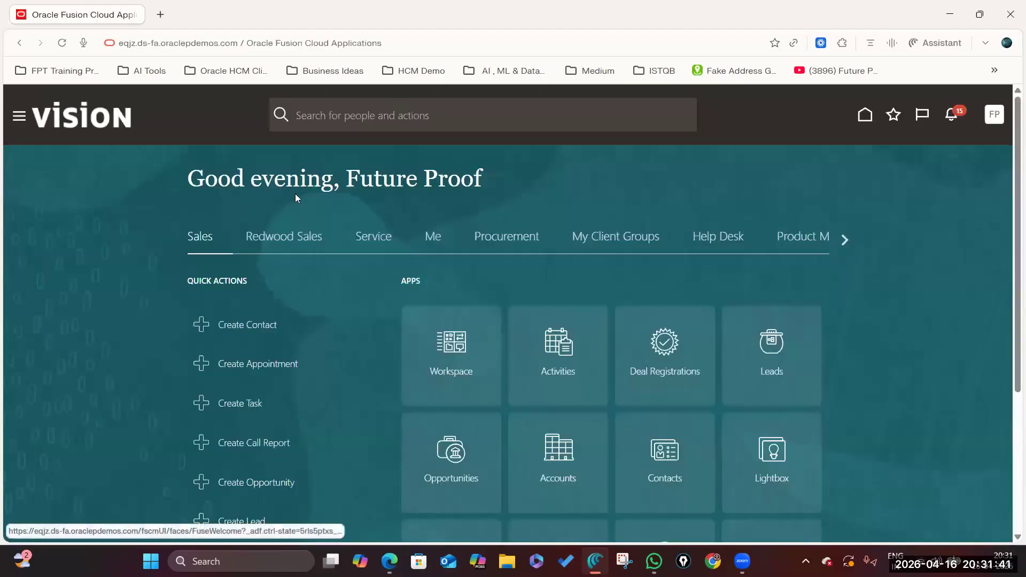
From the home page, open the Transaction Console under the navigator's Tools group.
{"action": "left_click", "coordinate": [866, 114]}
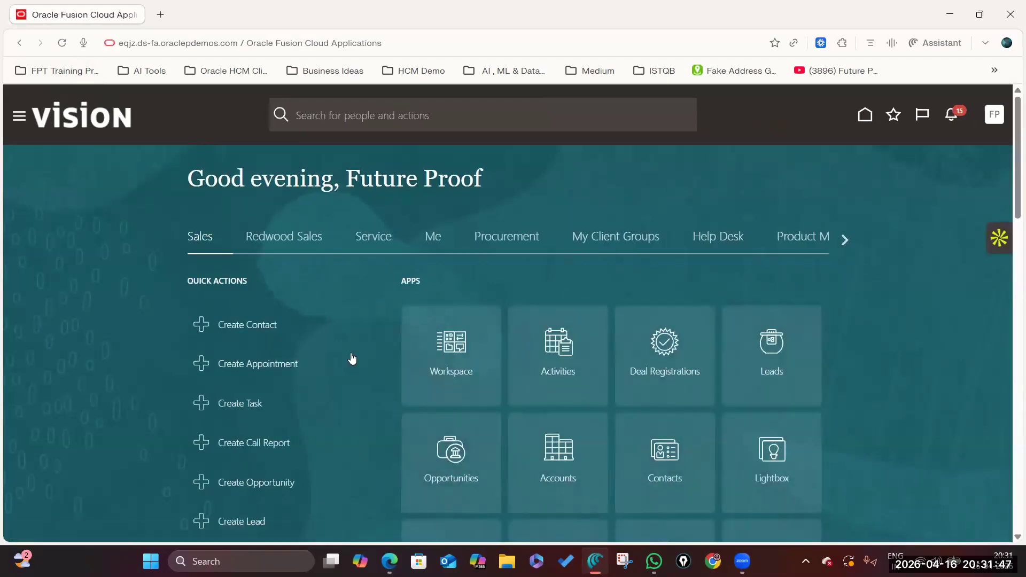
{"action": "scroll", "coordinate": [351, 356], "scroll_direction": "down", "scroll_amount": 6}
{"action": "scroll", "coordinate": [350, 353], "scroll_direction": "up", "scroll_amount": 5}
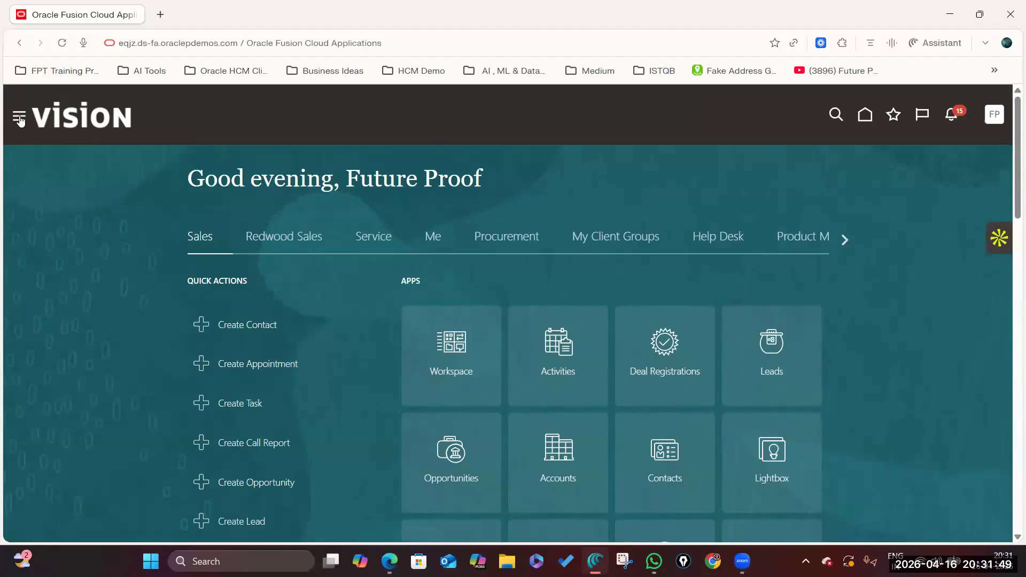
{"action": "left_click", "coordinate": [19, 119]}
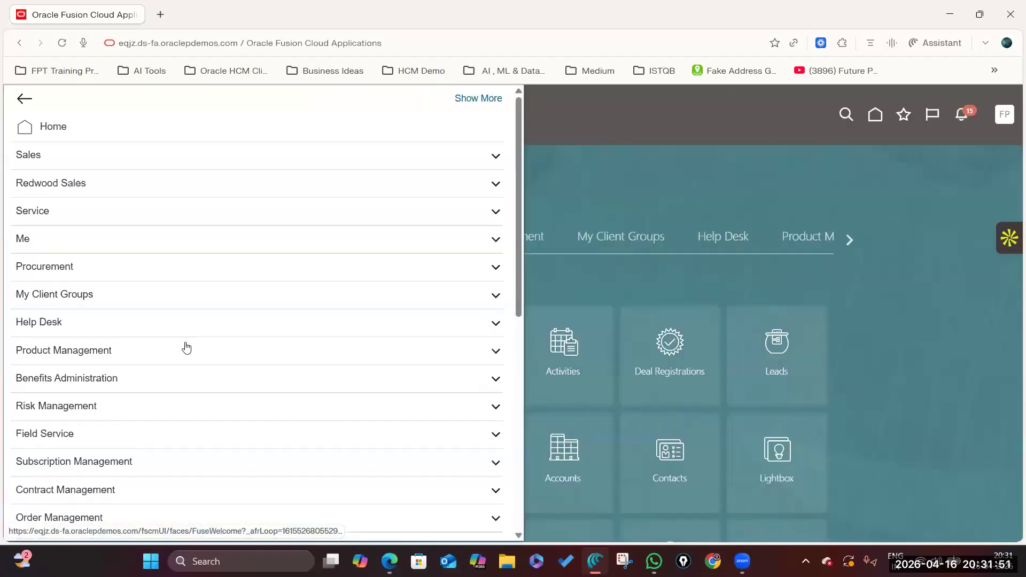
{"action": "scroll", "coordinate": [171, 396], "scroll_direction": "down", "scroll_amount": 10}
{"action": "left_click", "coordinate": [154, 443]}
{"action": "scroll", "coordinate": [187, 396], "scroll_direction": "down", "scroll_amount": 2}
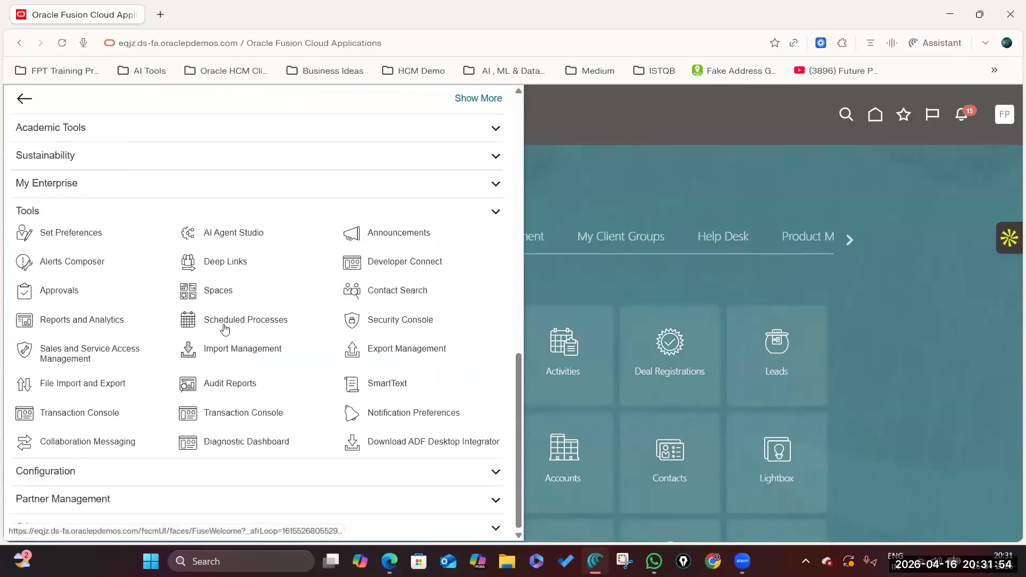
{"action": "left_click", "coordinate": [225, 416]}
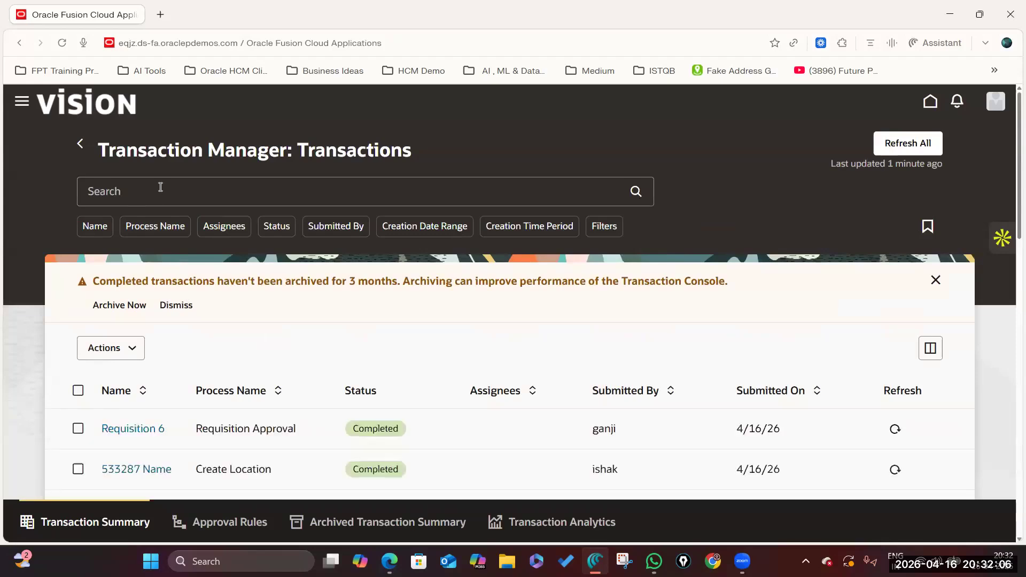
Open the approval rules list and filter it to processes matching 'Change'.
{"action": "left_click", "coordinate": [161, 187]}
{"action": "scroll", "coordinate": [183, 260], "scroll_direction": "down", "scroll_amount": 5}
{"action": "scroll", "coordinate": [184, 264], "scroll_direction": "up", "scroll_amount": 5}
{"action": "scroll", "coordinate": [192, 374], "scroll_direction": "down", "scroll_amount": 10}
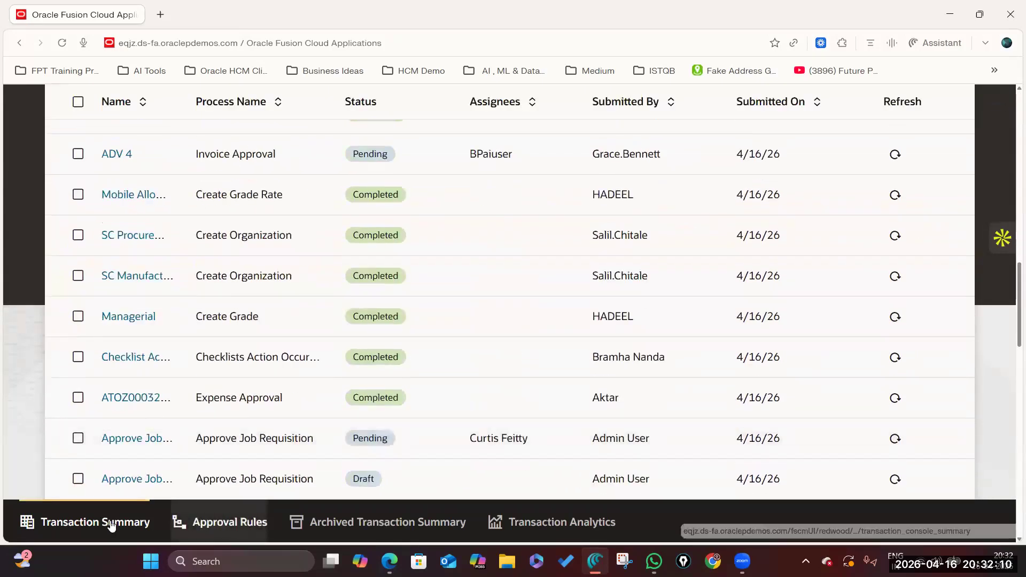
{"action": "left_click", "coordinate": [230, 527]}
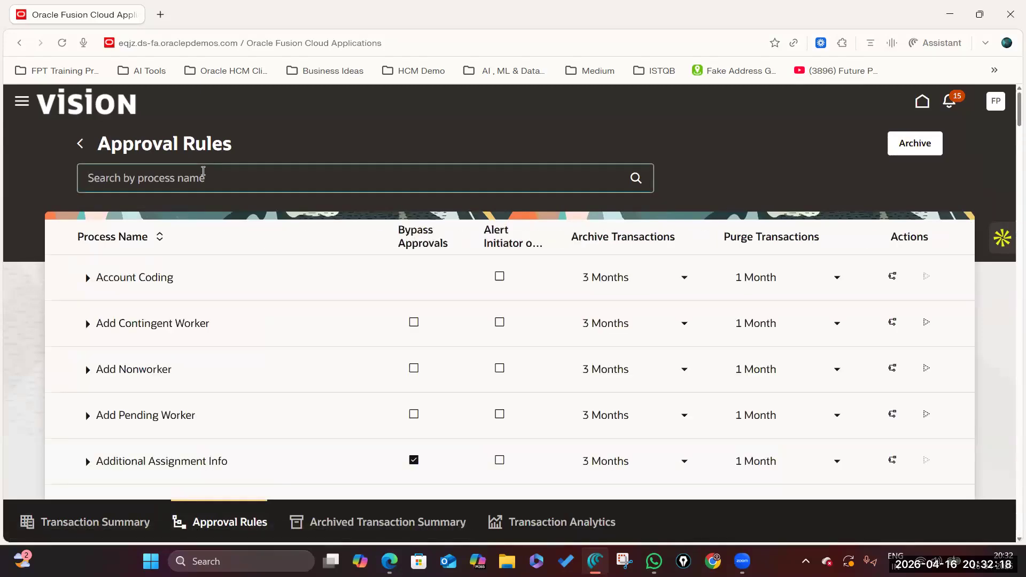
{"action": "type", "text": "Change"}
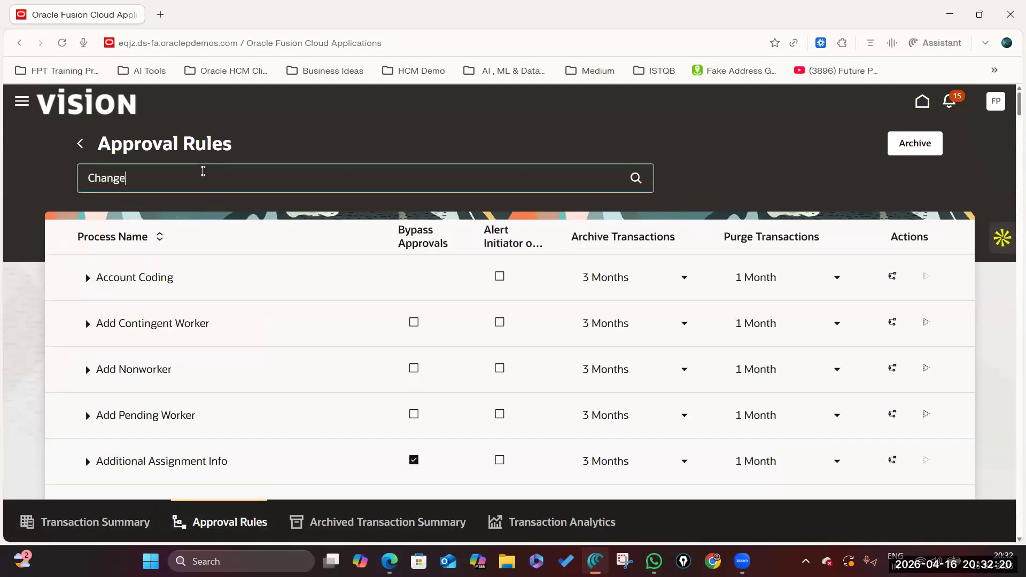
{"action": "key", "text": "Return"}
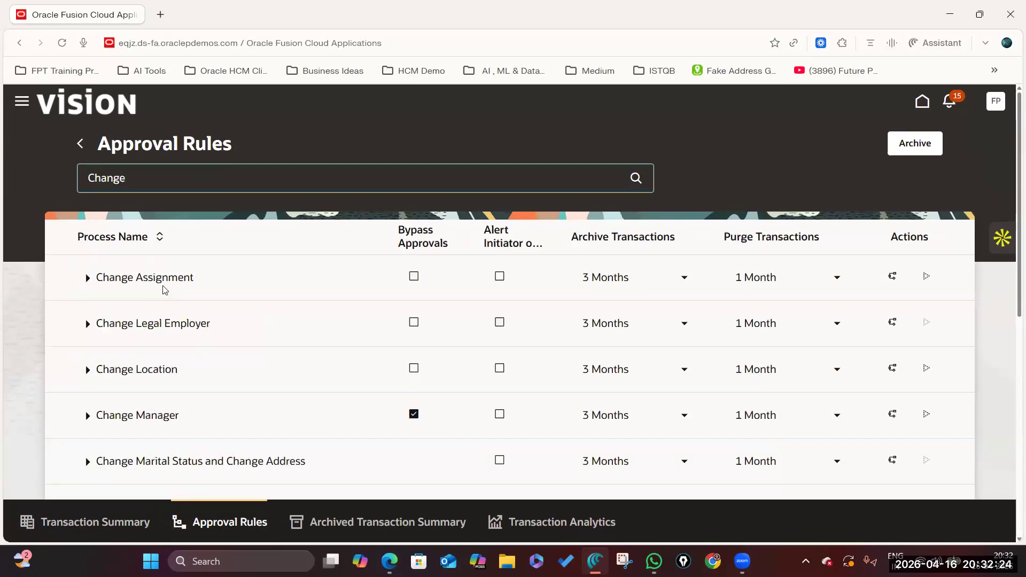
Turn on Bypass Approvals for Change Location and Change Personal Information.
{"action": "scroll", "coordinate": [209, 350], "scroll_direction": "down", "scroll_amount": 3}
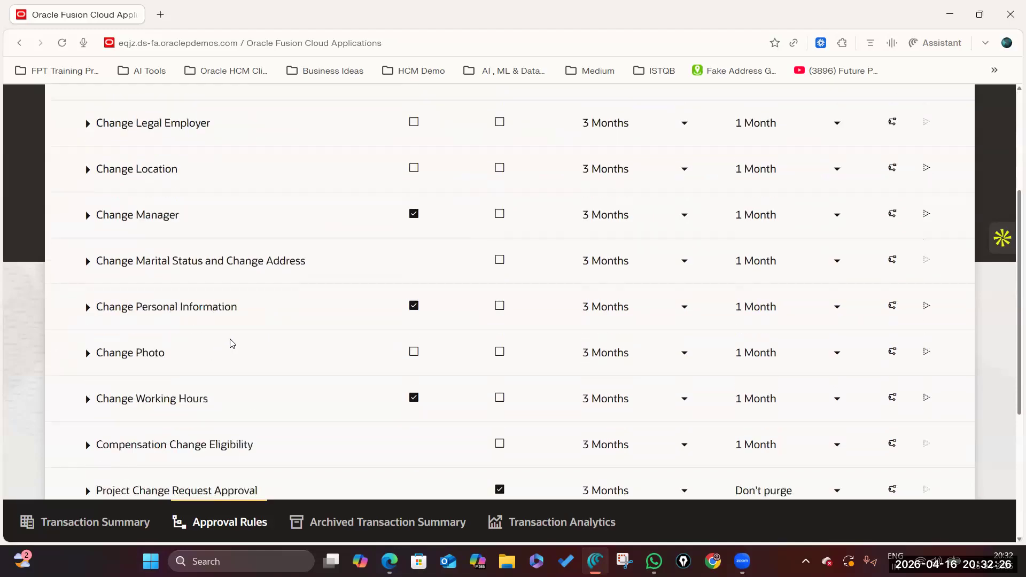
{"action": "scroll", "coordinate": [161, 348], "scroll_direction": "up", "scroll_amount": 2}
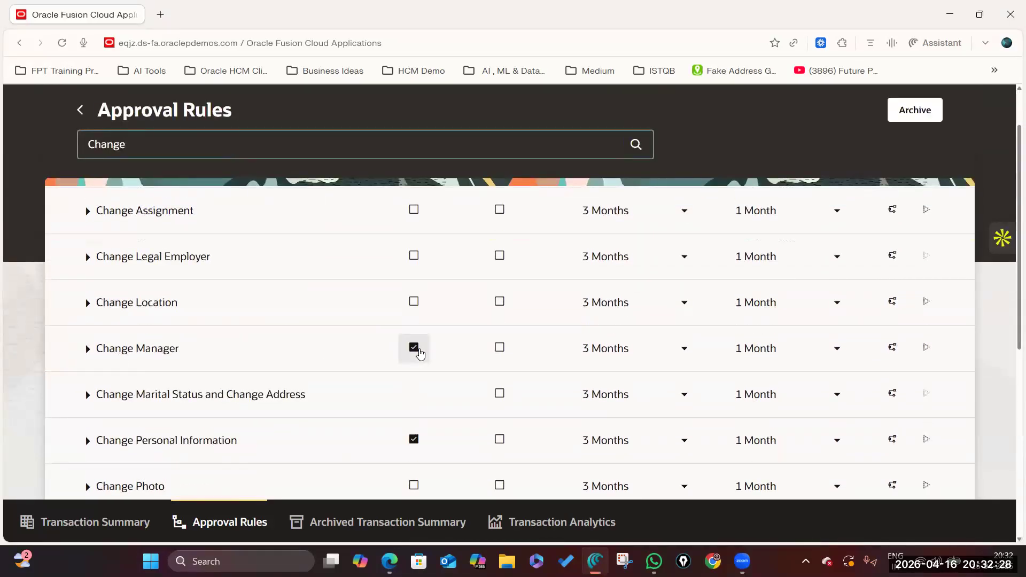
{"action": "scroll", "coordinate": [411, 342], "scroll_direction": "up", "scroll_amount": 2}
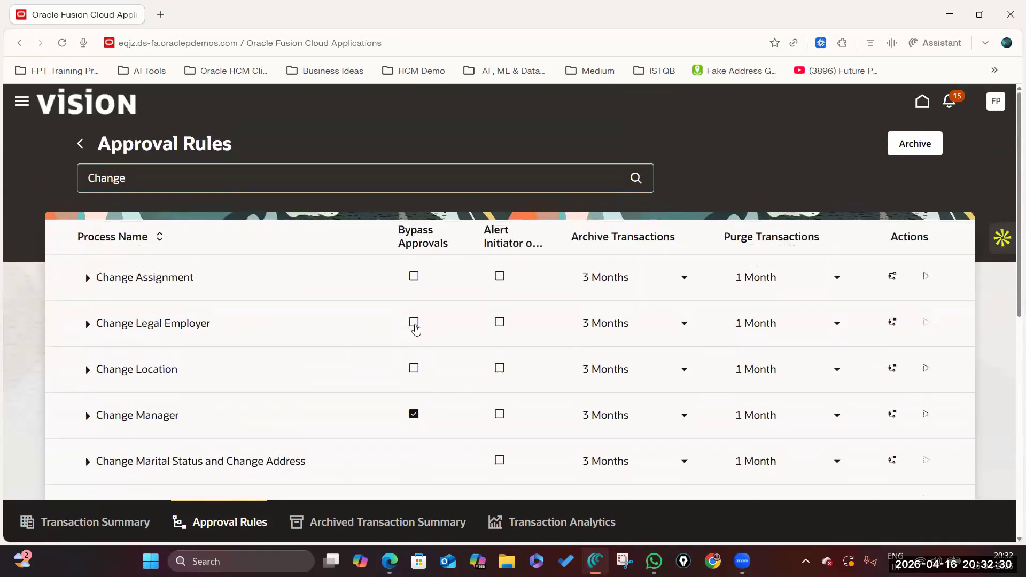
{"action": "scroll", "coordinate": [166, 355], "scroll_direction": "down", "scroll_amount": 3}
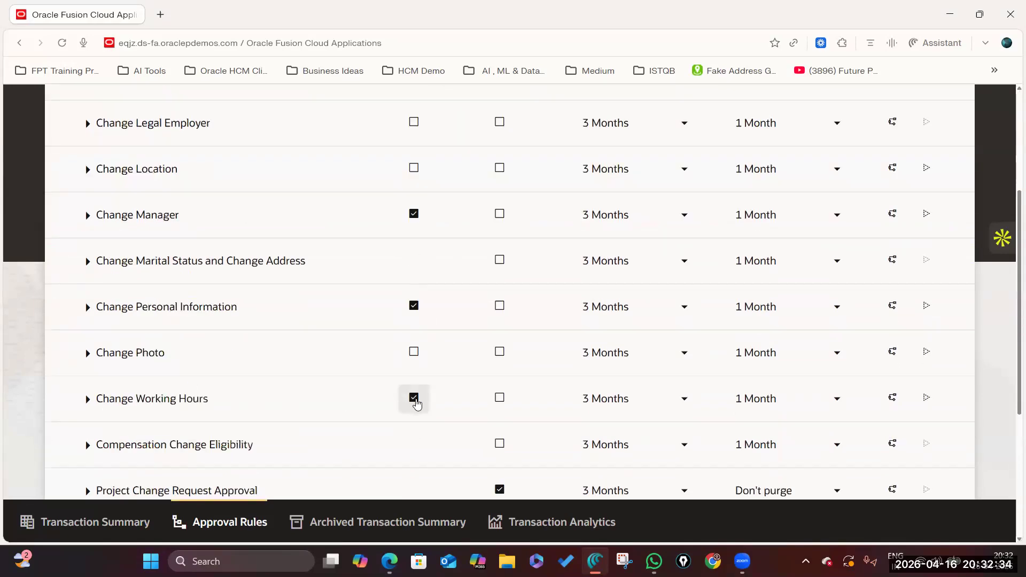
{"action": "scroll", "coordinate": [415, 404], "scroll_direction": "down", "scroll_amount": 4}
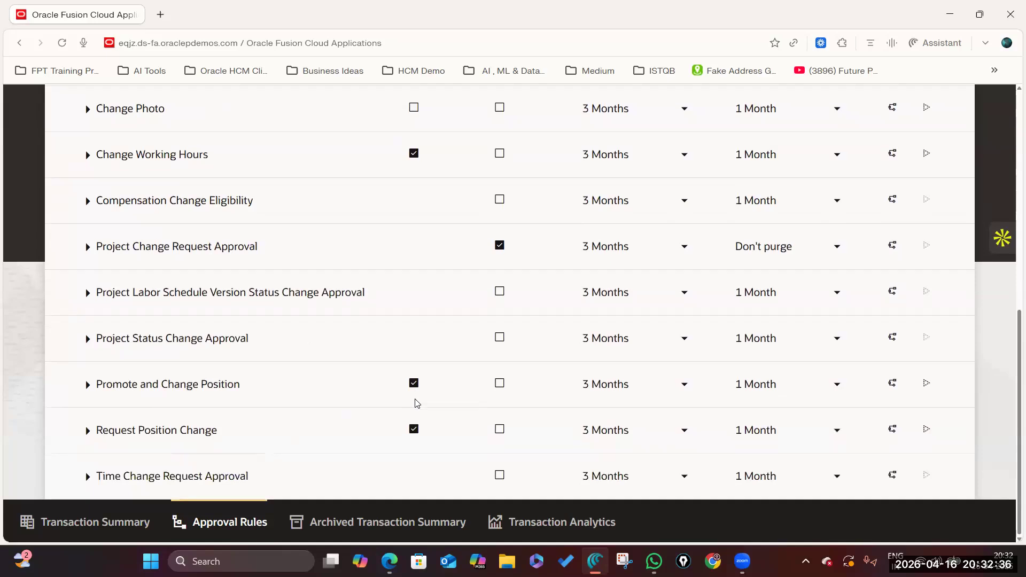
{"action": "scroll", "coordinate": [416, 407], "scroll_direction": "up", "scroll_amount": 5}
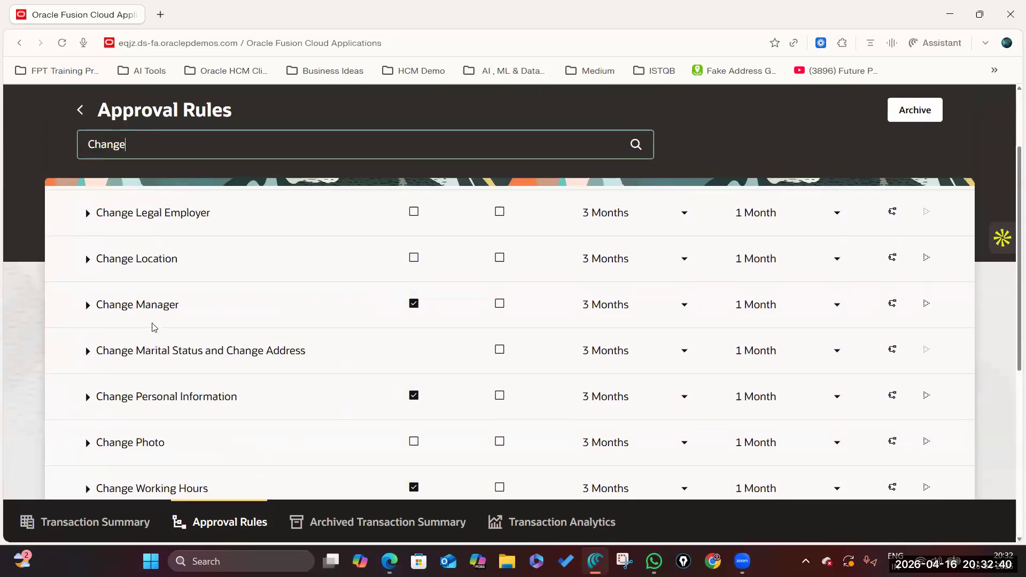
{"action": "scroll", "coordinate": [284, 321], "scroll_direction": "up", "scroll_amount": 3}
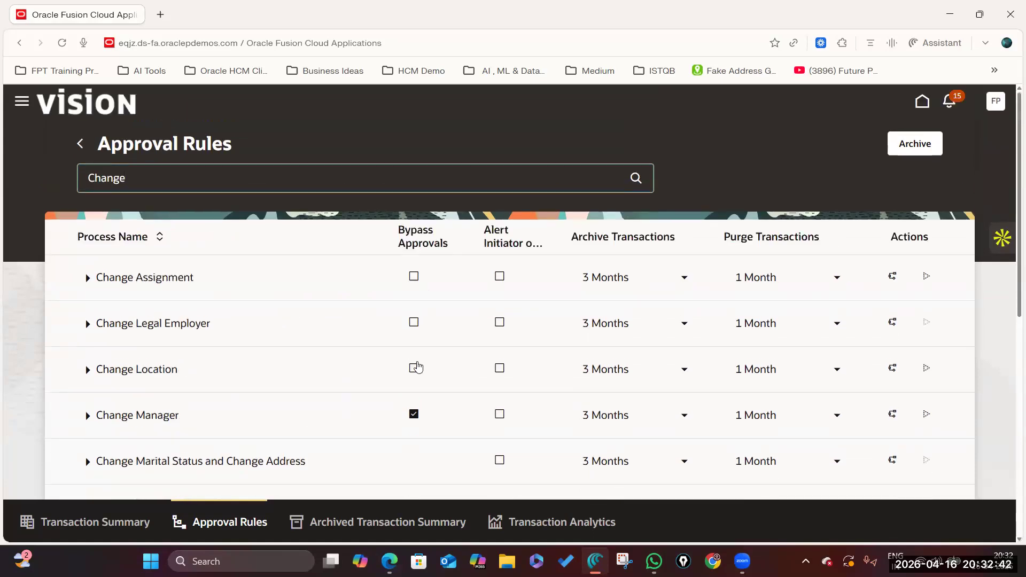
{"action": "left_click", "coordinate": [414, 369]}
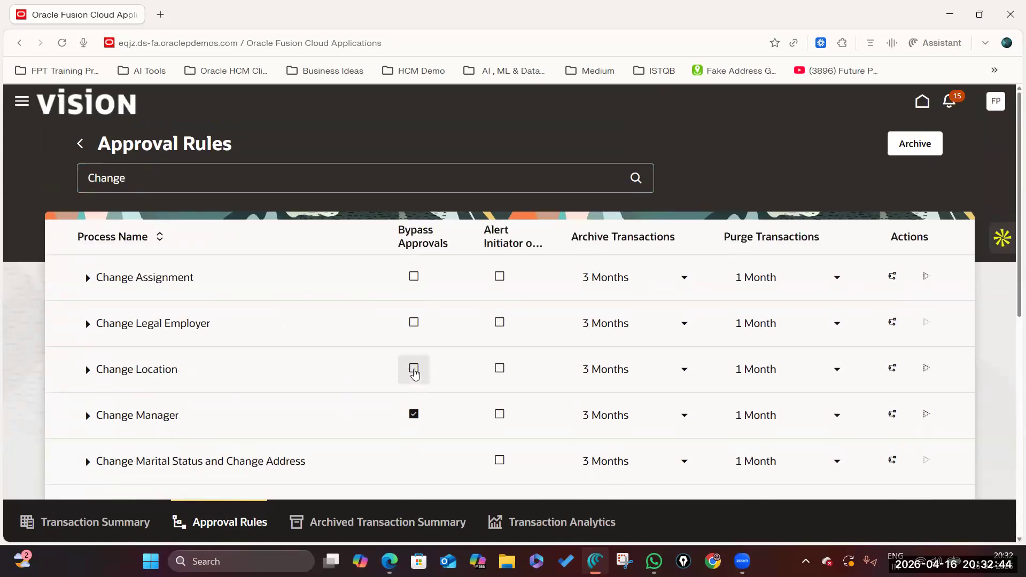
{"action": "scroll", "coordinate": [415, 373], "scroll_direction": "down", "scroll_amount": 3}
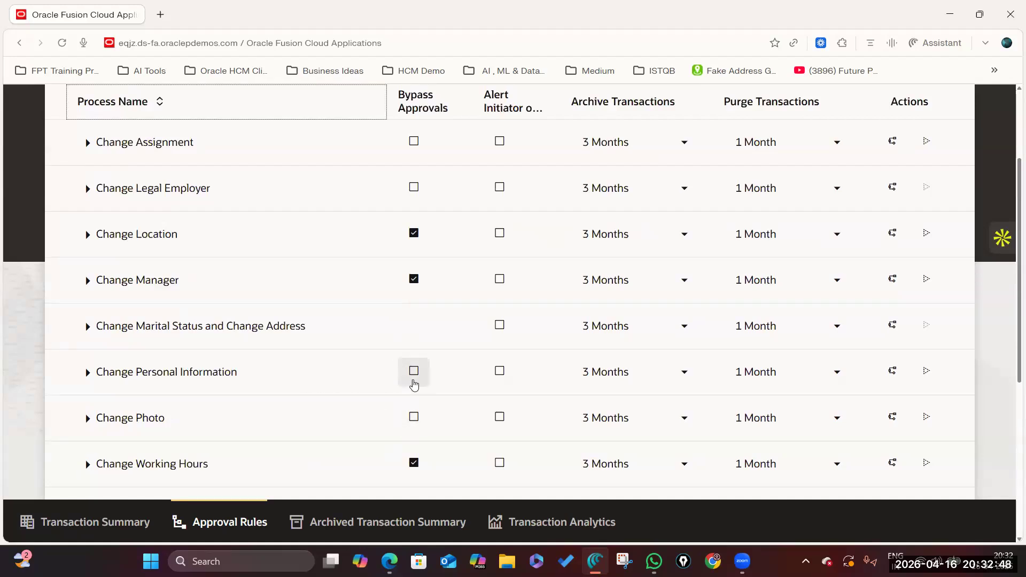
{"action": "left_click", "coordinate": [412, 418]}
{"action": "left_click", "coordinate": [415, 373]}
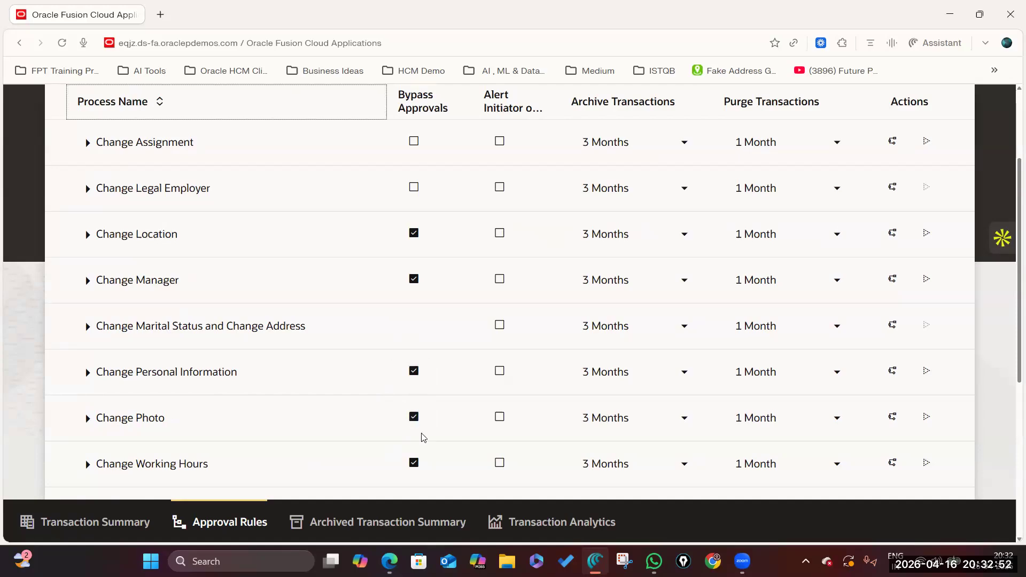
{"action": "scroll", "coordinate": [268, 381], "scroll_direction": "down", "scroll_amount": 2}
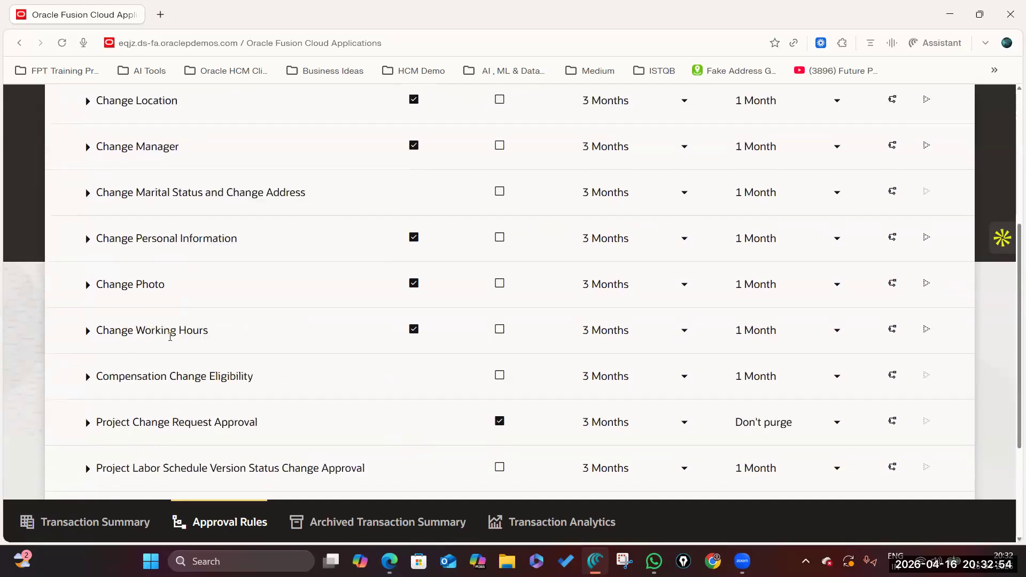
{"action": "scroll", "coordinate": [350, 341], "scroll_direction": "up", "scroll_amount": 5}
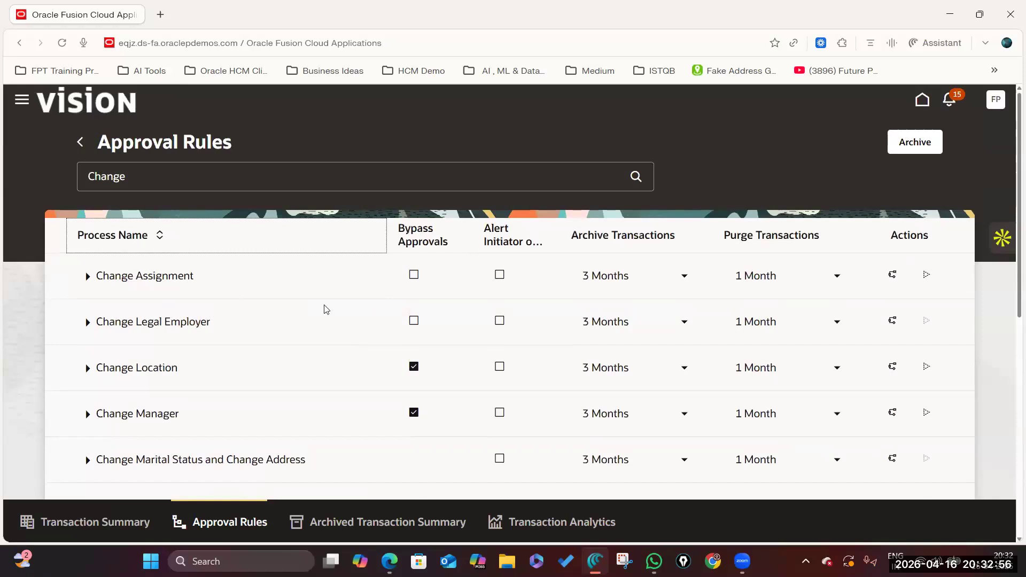
Turn on Bypass Approvals for Change Assignment and Change Legal Employer.
{"action": "left_click", "coordinate": [414, 278]}
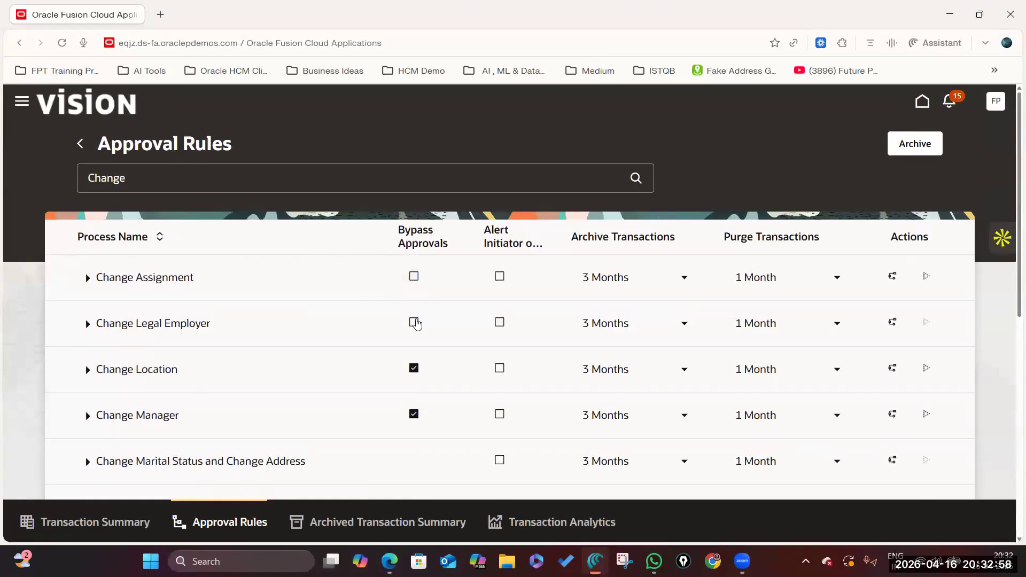
{"action": "scroll", "coordinate": [412, 298], "scroll_direction": "down", "scroll_amount": 2}
{"action": "scroll", "coordinate": [409, 207], "scroll_direction": "up", "scroll_amount": 1}
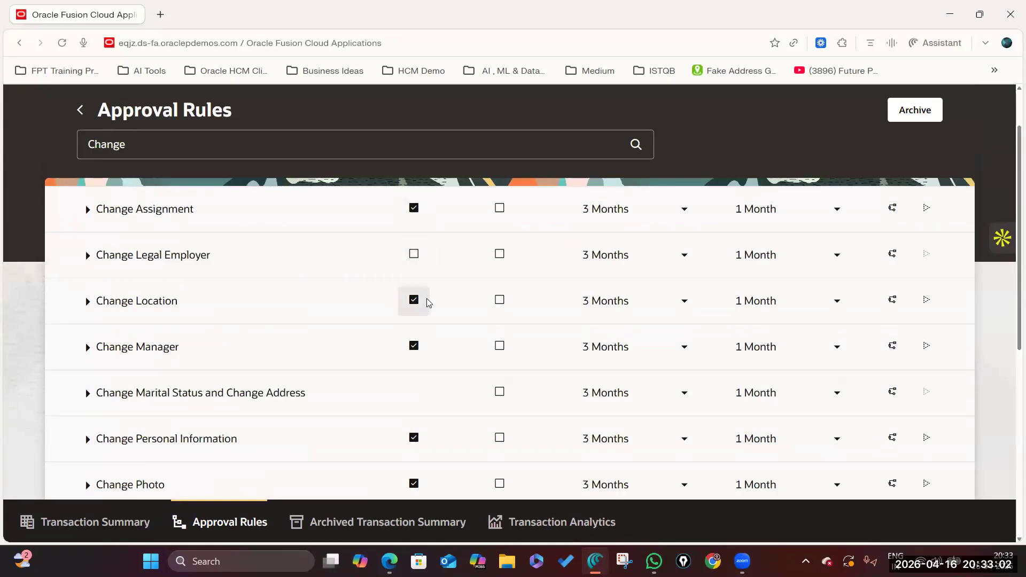
{"action": "scroll", "coordinate": [425, 299], "scroll_direction": "down", "scroll_amount": 1}
{"action": "scroll", "coordinate": [426, 300], "scroll_direction": "up", "scroll_amount": 2}
{"action": "left_click", "coordinate": [424, 300]}
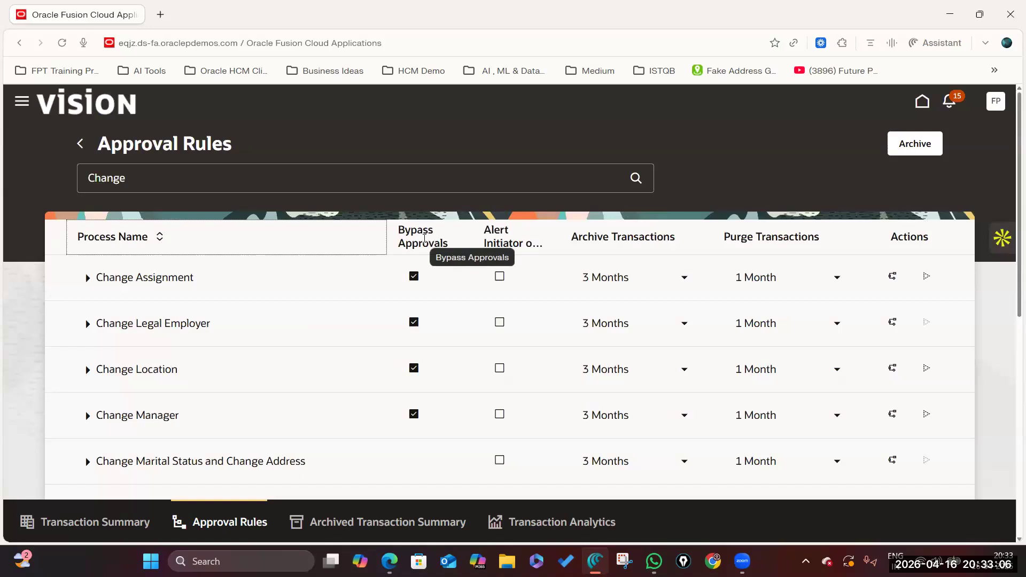
Refilter approval rules to 'Job', review Create Job and Edit Job, then return home.
{"action": "left_click", "coordinate": [238, 178]}
{"action": "key", "text": "ctrl+a"}
{"action": "type", "text": "Job"}
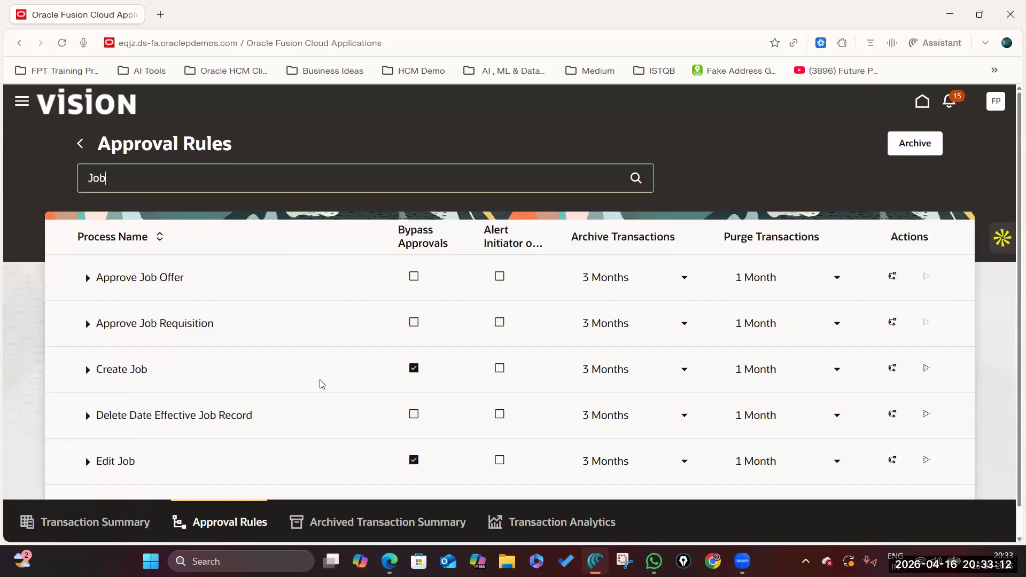
{"action": "scroll", "coordinate": [133, 414], "scroll_direction": "down", "scroll_amount": 1}
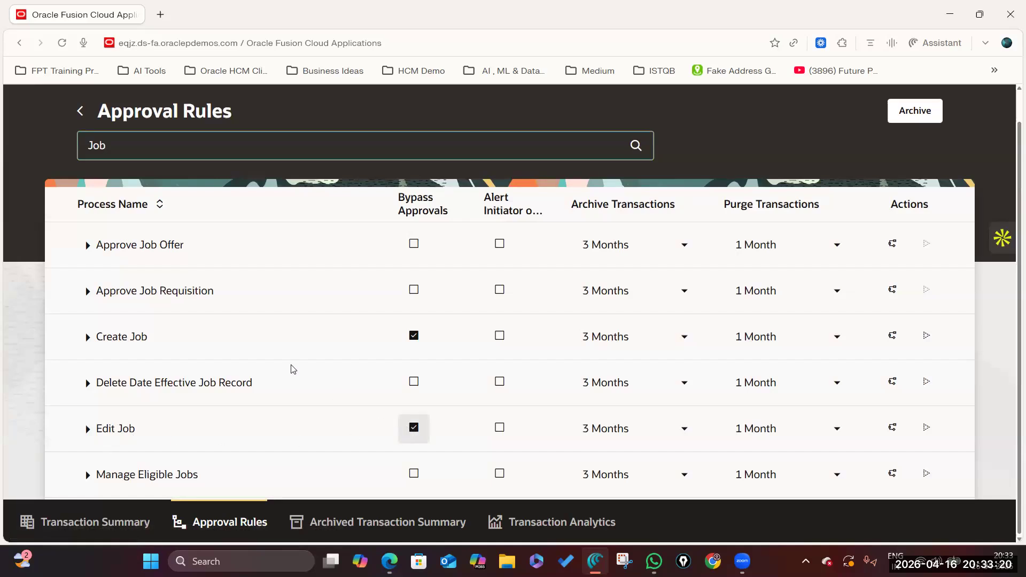
{"action": "scroll", "coordinate": [158, 289], "scroll_direction": "up", "scroll_amount": 1}
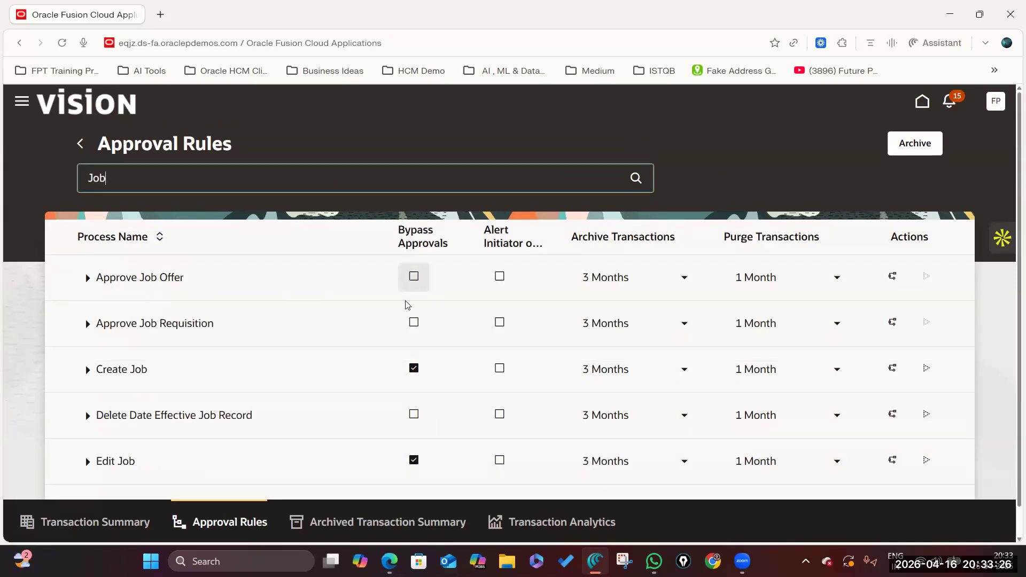
{"action": "scroll", "coordinate": [405, 305], "scroll_direction": "down", "scroll_amount": 1}
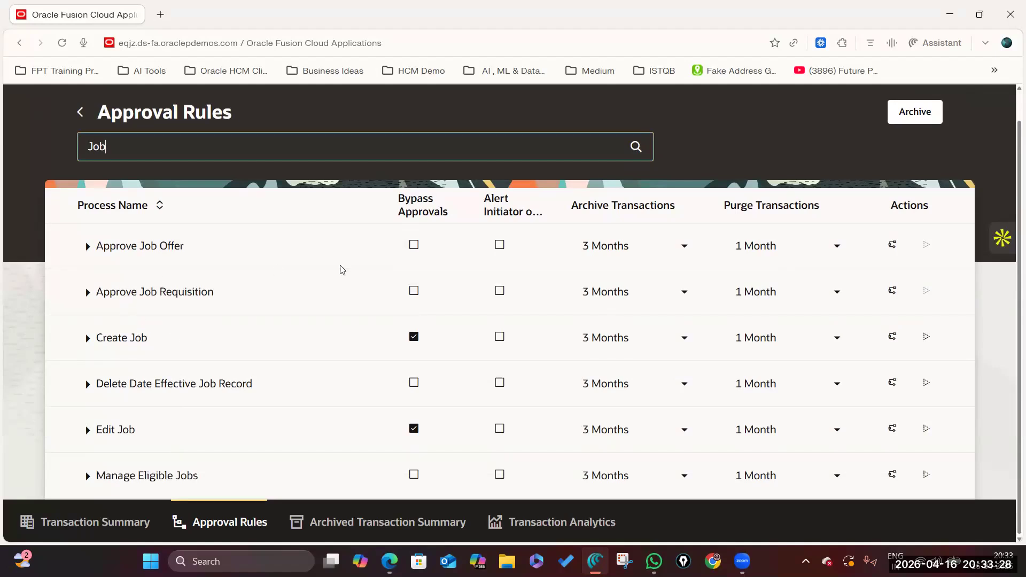
{"action": "scroll", "coordinate": [254, 303], "scroll_direction": "up", "scroll_amount": 1}
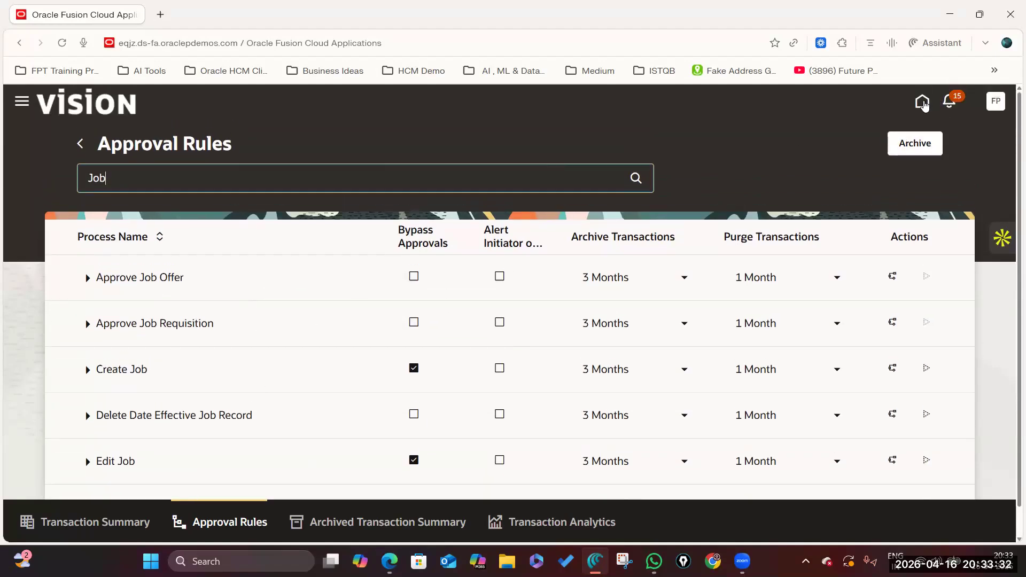
{"action": "left_click", "coordinate": [923, 102]}
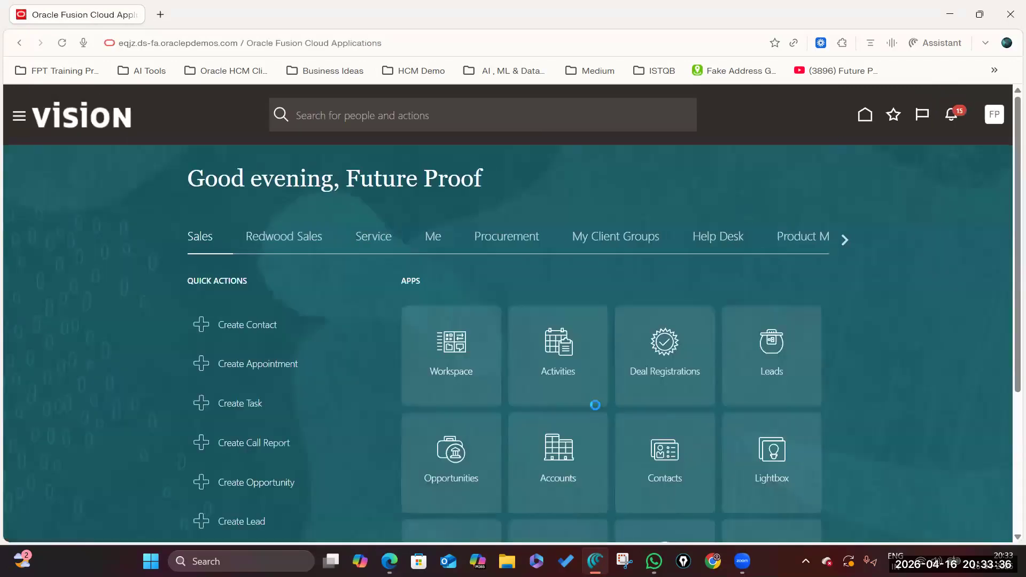
Switch back to the Change Manager process and highlight its heading.
{"action": "key", "text": "alt+Tab"}
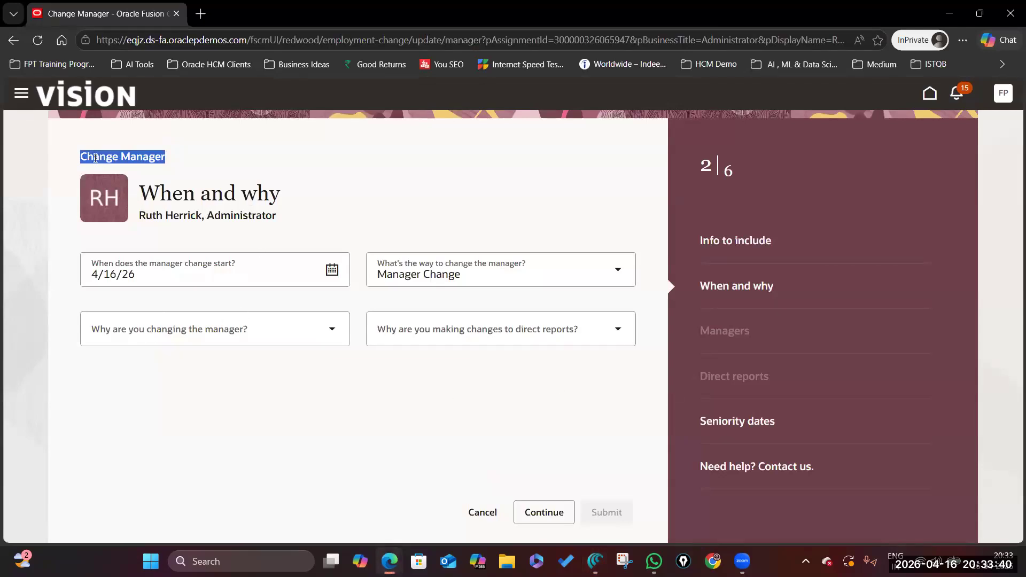
{"action": "left_click", "coordinate": [342, 204]}
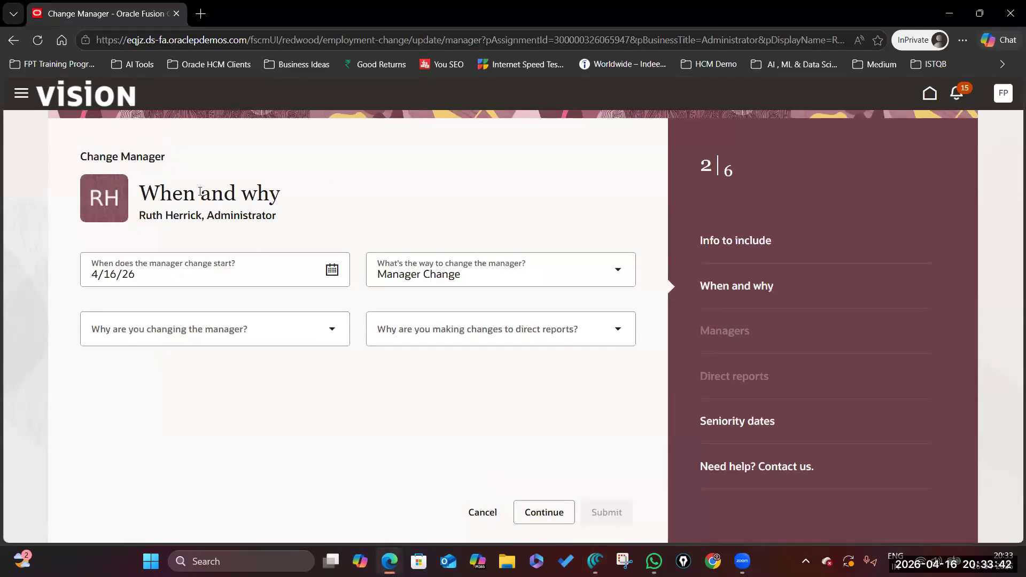
{"action": "left_click_drag", "start_coordinate": [81, 159], "coordinate": [270, 161]}
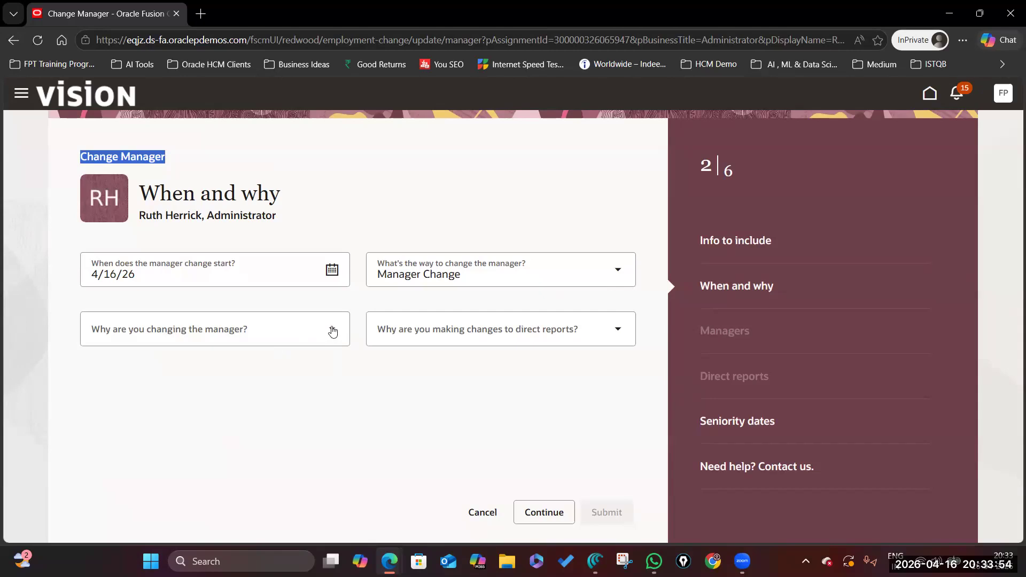
{"action": "left_click", "coordinate": [122, 155]}
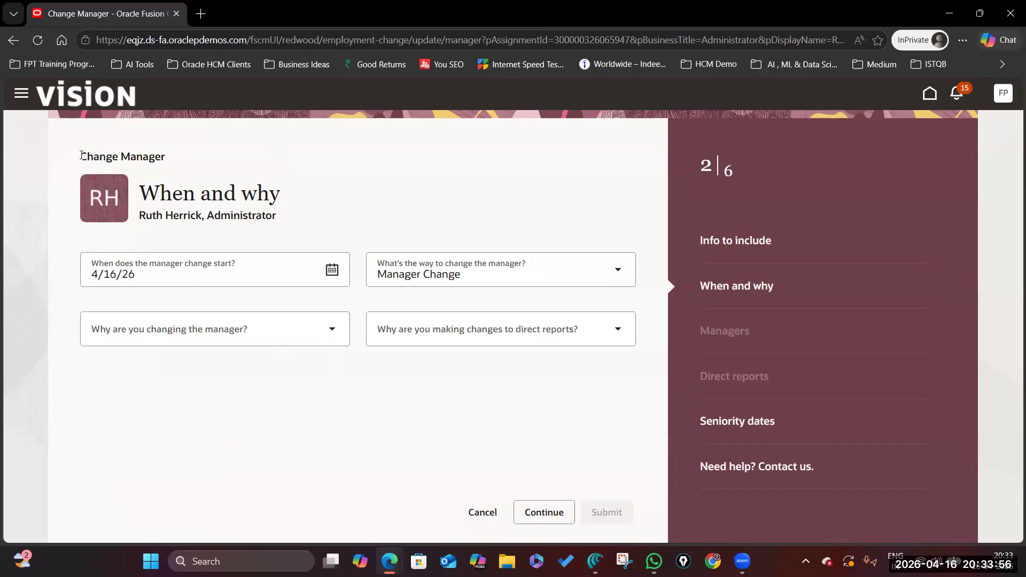
{"action": "left_click_drag", "start_coordinate": [81, 155], "coordinate": [287, 157]}
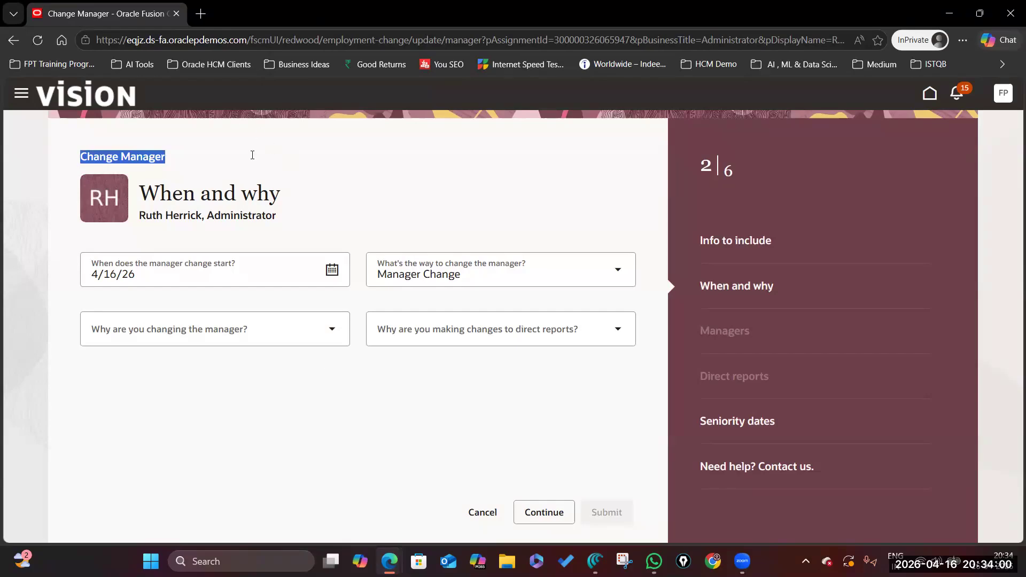
Check the Manage Action Reasons topics in the March Batch spreadsheet, then return to Change Manager.
{"action": "mouse_move", "coordinate": [389, 561]}
{"action": "left_click", "coordinate": [356, 498]}
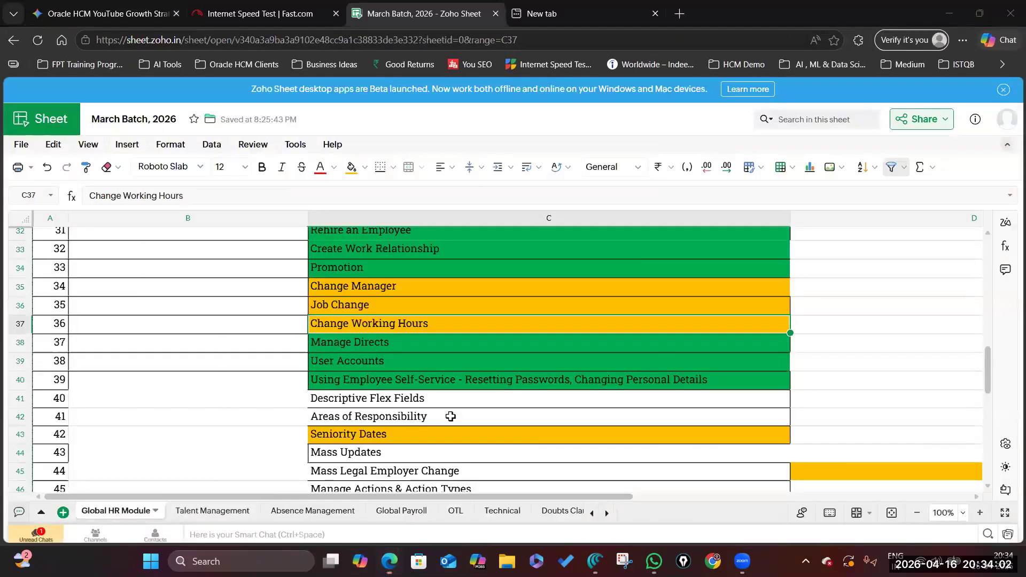
{"action": "scroll", "coordinate": [449, 415], "scroll_direction": "down", "scroll_amount": 4}
{"action": "left_click", "coordinate": [396, 311]}
{"action": "left_click_drag", "start_coordinate": [402, 291], "coordinate": [411, 311]}
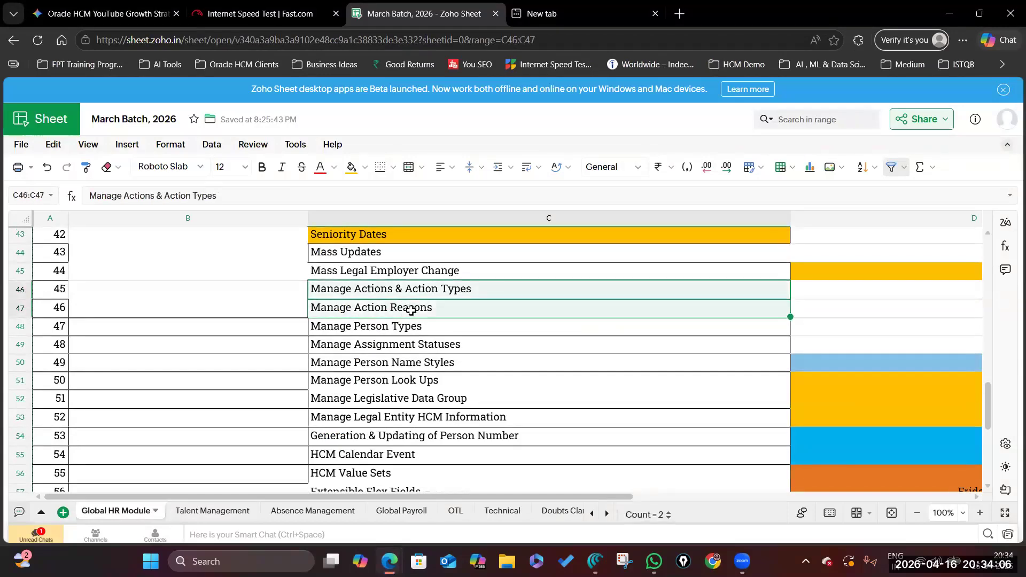
{"action": "key", "text": "alt+Tab"}
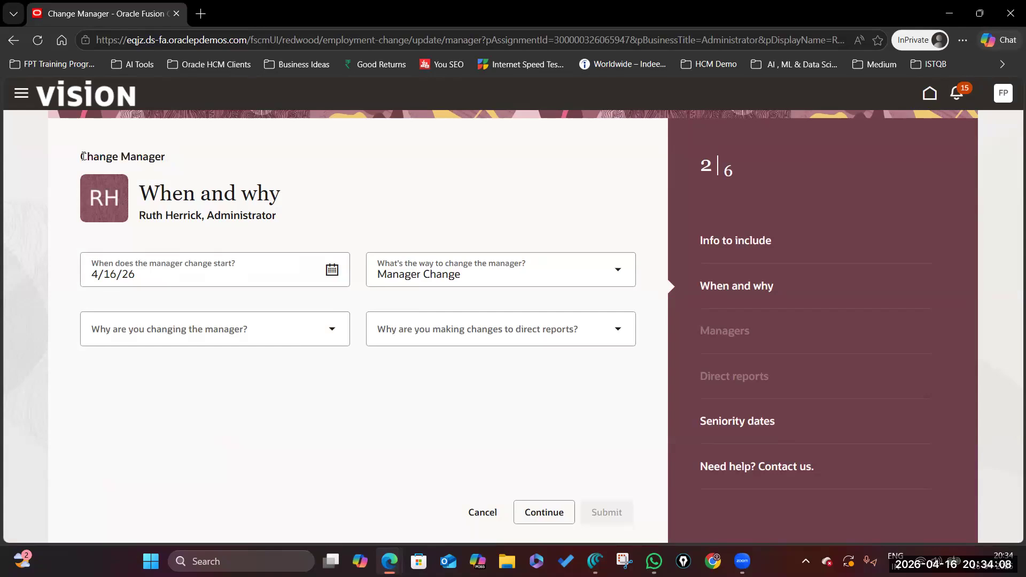
Choose Reorganization as the reason, keep Manager Change as the action, and continue to Managers.
{"action": "left_click", "coordinate": [332, 330]}
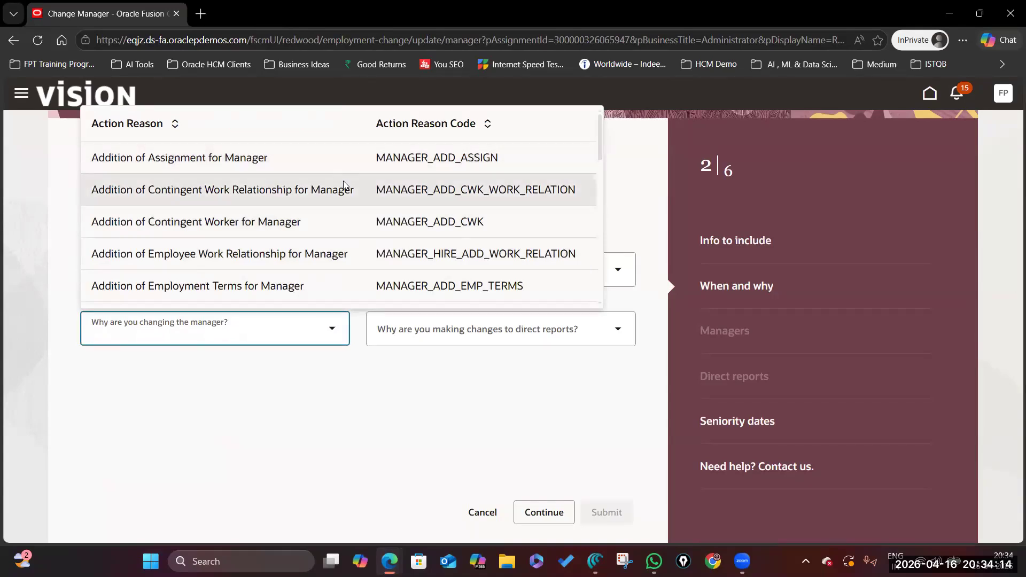
{"action": "scroll", "coordinate": [256, 262], "scroll_direction": "down", "scroll_amount": 10}
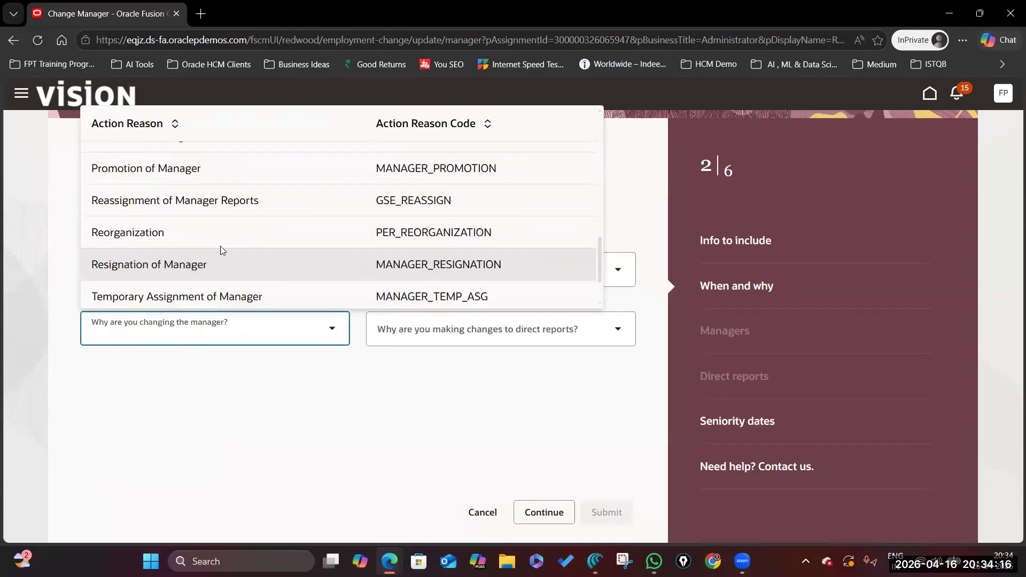
{"action": "left_click", "coordinate": [222, 239]}
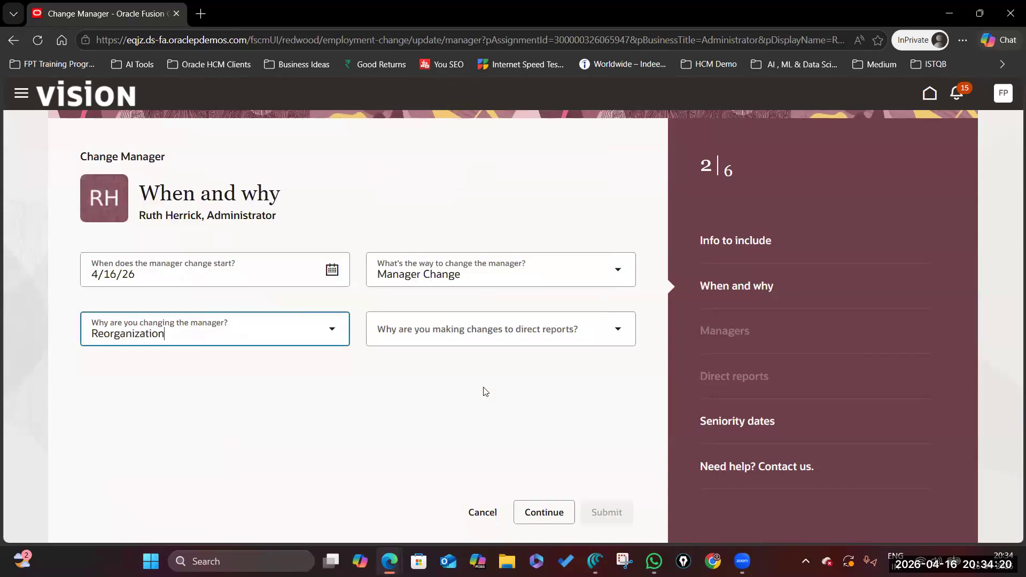
{"action": "left_click", "coordinate": [616, 271]}
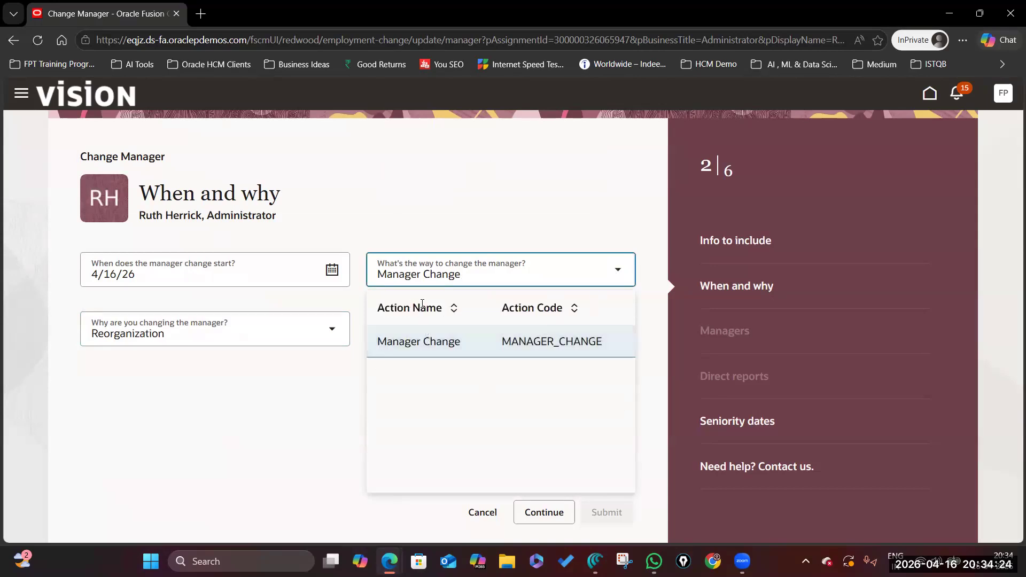
{"action": "left_click", "coordinate": [292, 395]}
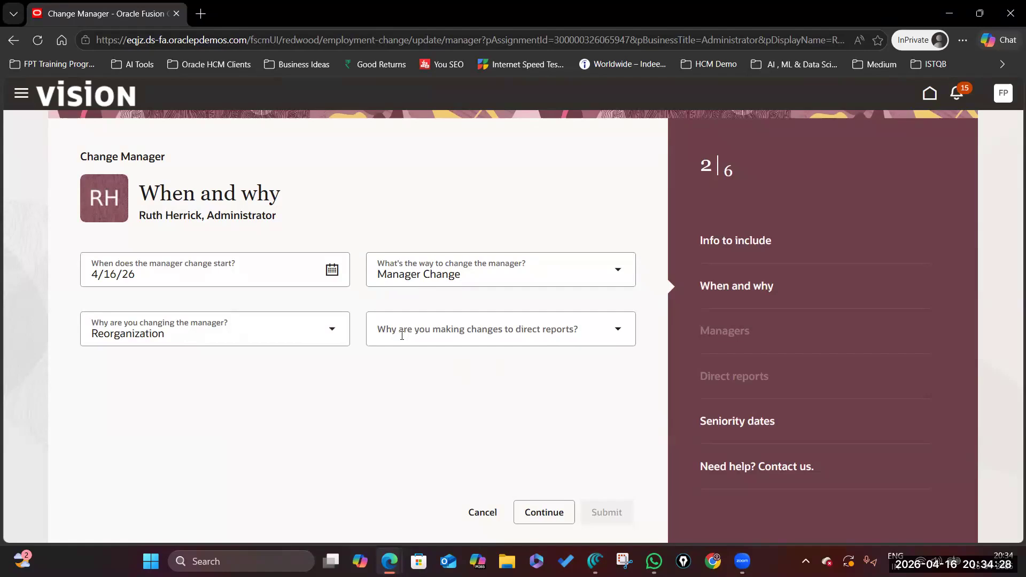
{"action": "left_click", "coordinate": [618, 329]}
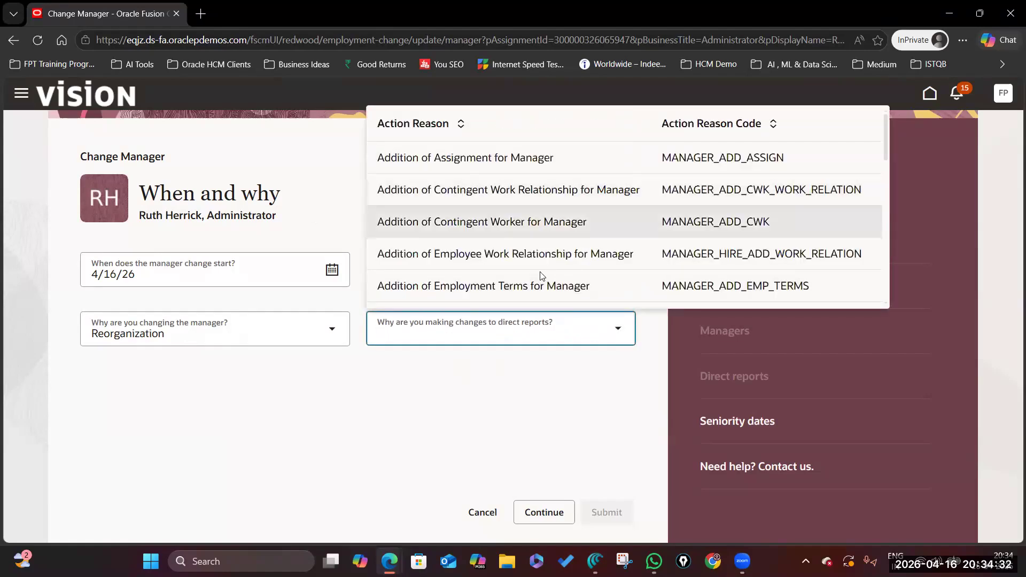
{"action": "scroll", "coordinate": [534, 267], "scroll_direction": "down", "scroll_amount": 5}
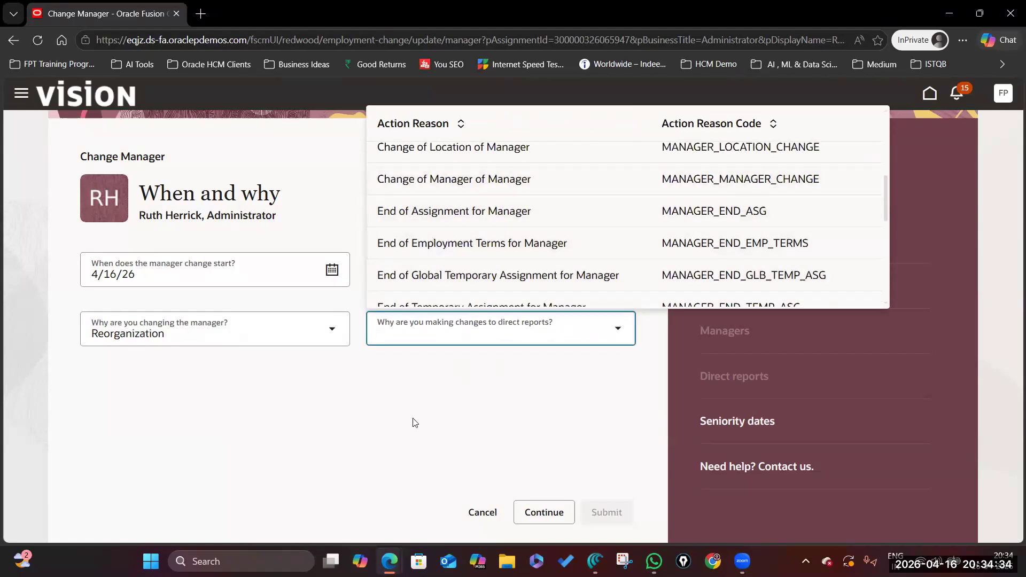
{"action": "left_click", "coordinate": [415, 422]}
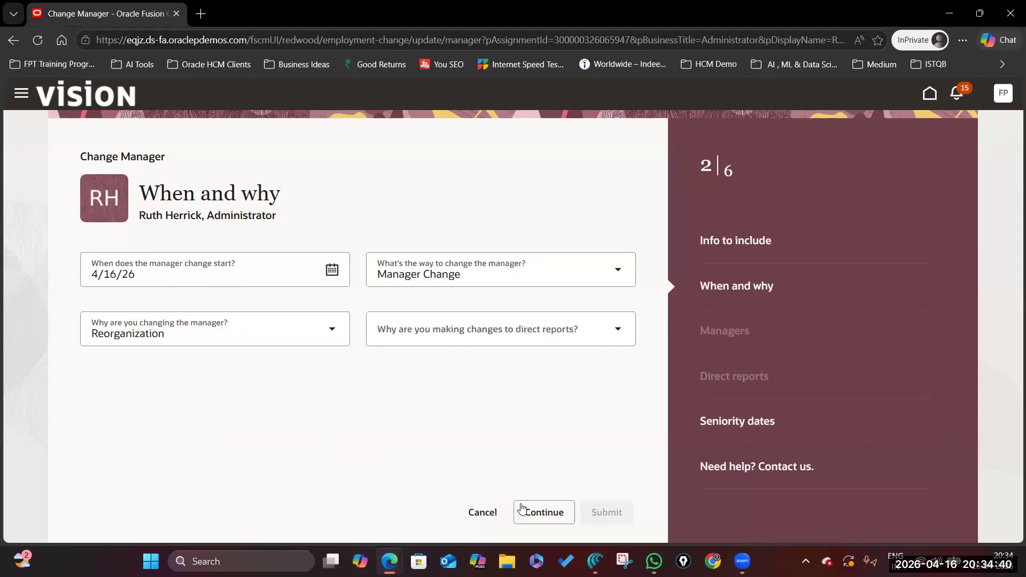
{"action": "left_click", "coordinate": [553, 517]}
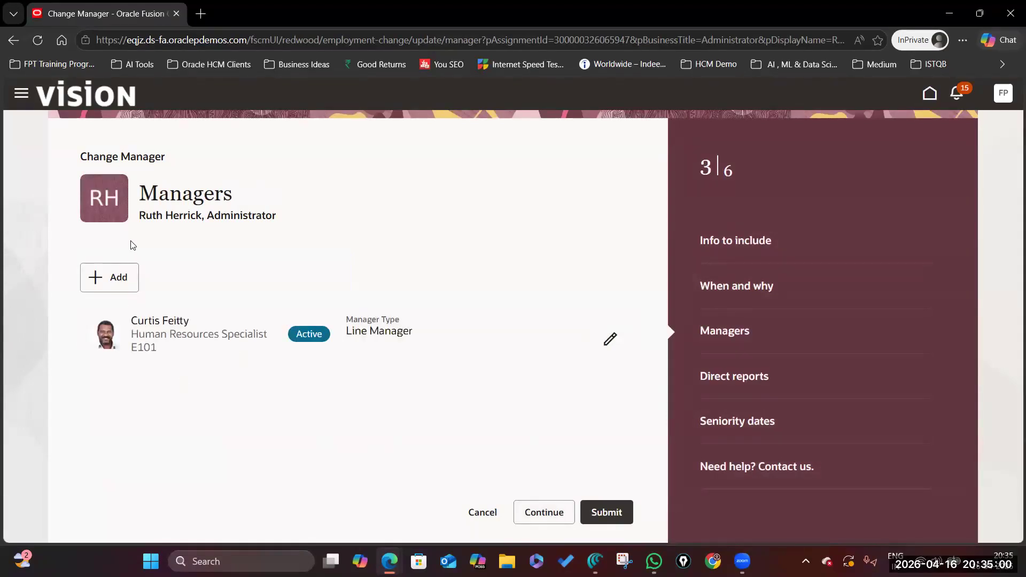
Replace the existing line manager with the Director of Benefits and save the entry.
{"action": "left_click_drag", "start_coordinate": [132, 321], "coordinate": [198, 304]}
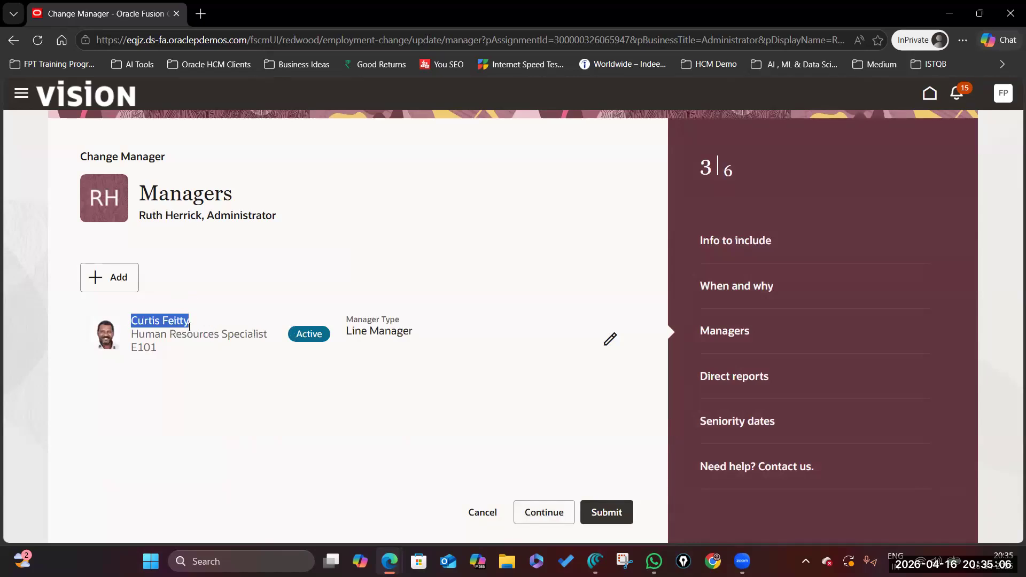
{"action": "left_click", "coordinate": [610, 339]}
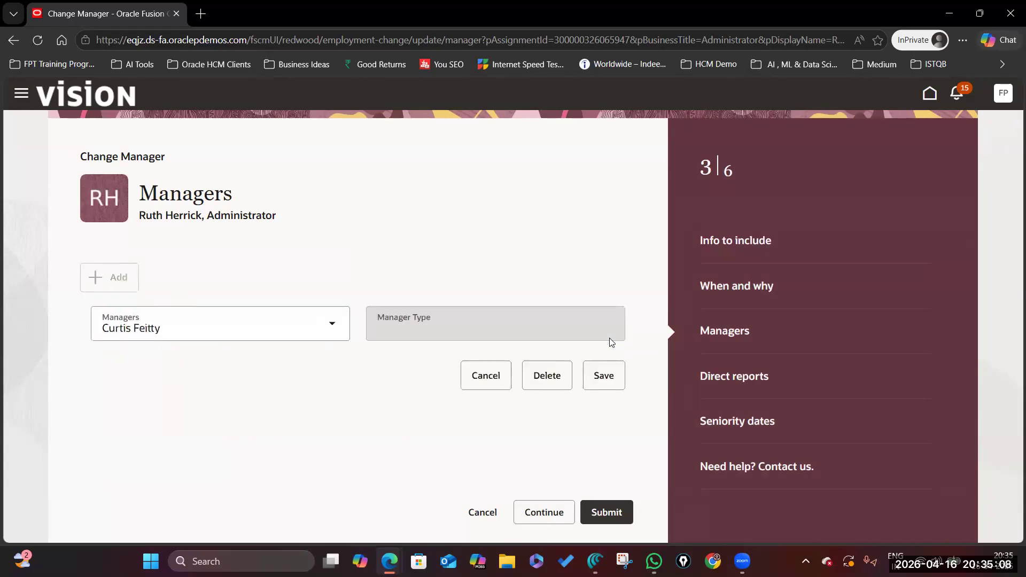
{"action": "left_click", "coordinate": [304, 322]}
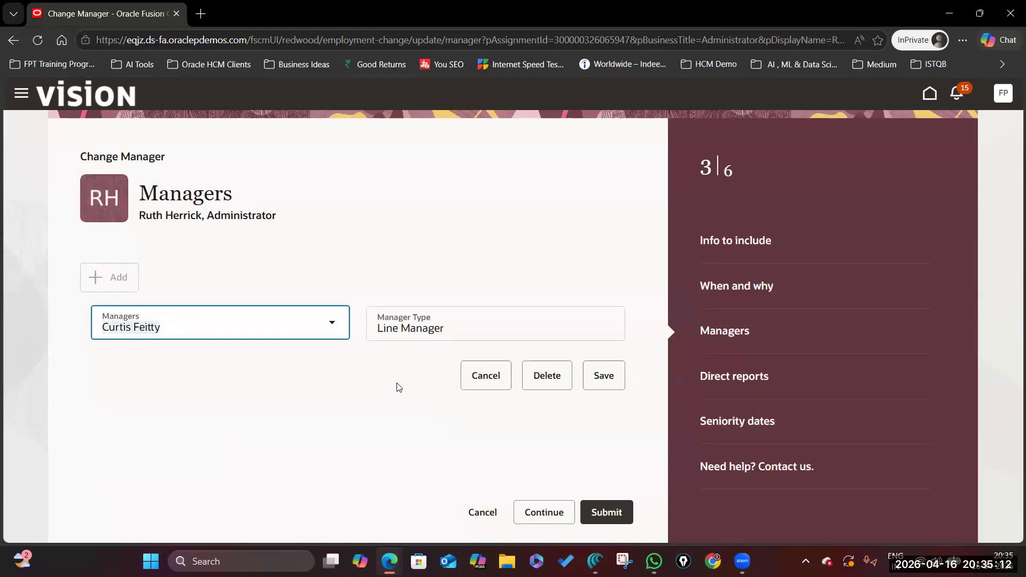
{"action": "key", "text": "BackSpace"}
{"action": "type", "text": "mi"}
{"action": "left_click", "coordinate": [401, 412]}
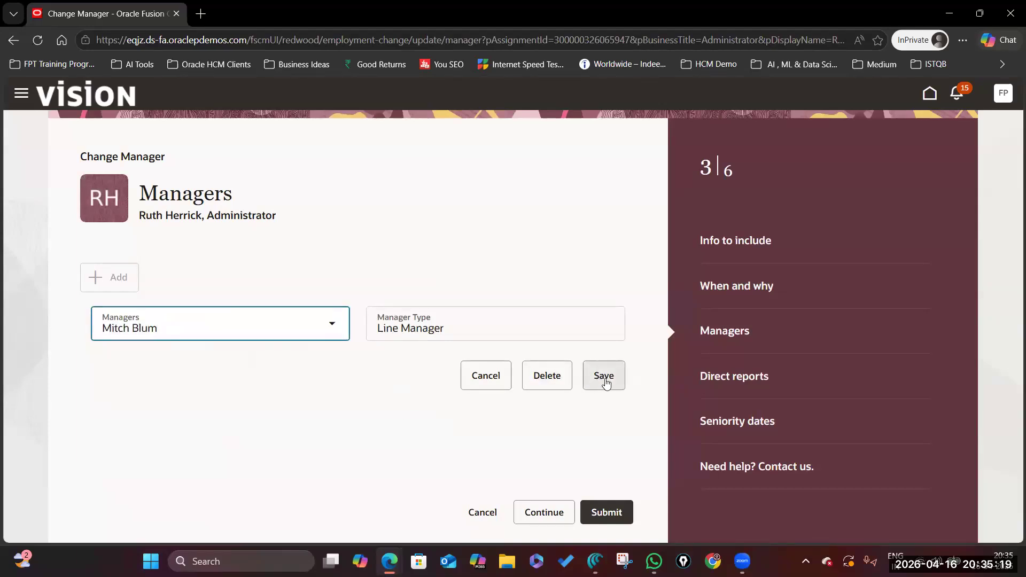
{"action": "left_click", "coordinate": [606, 383]}
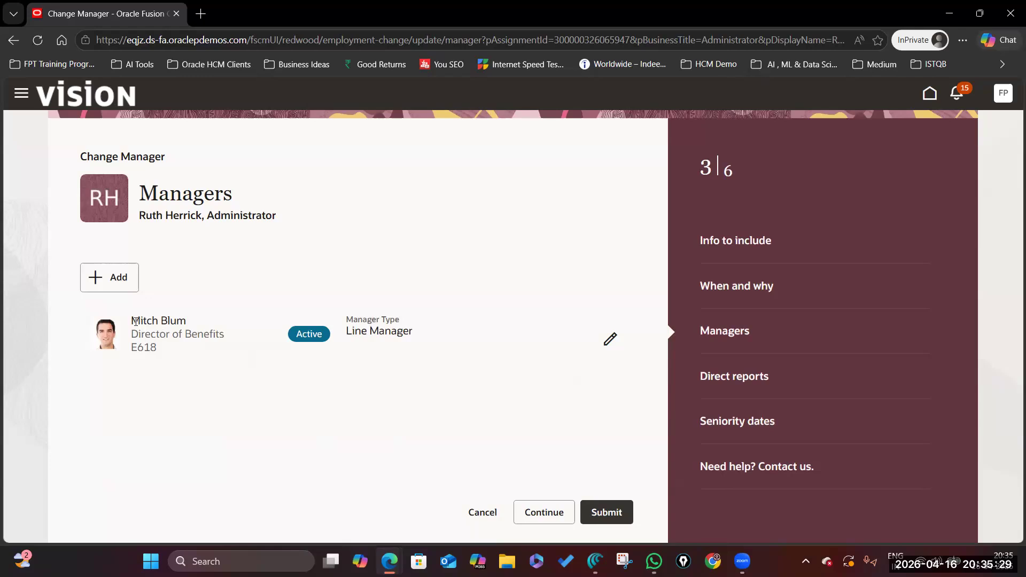
Add a Professional and a Product Design Engineer as direct reports on the Direct reports step.
{"action": "left_click", "coordinate": [549, 513]}
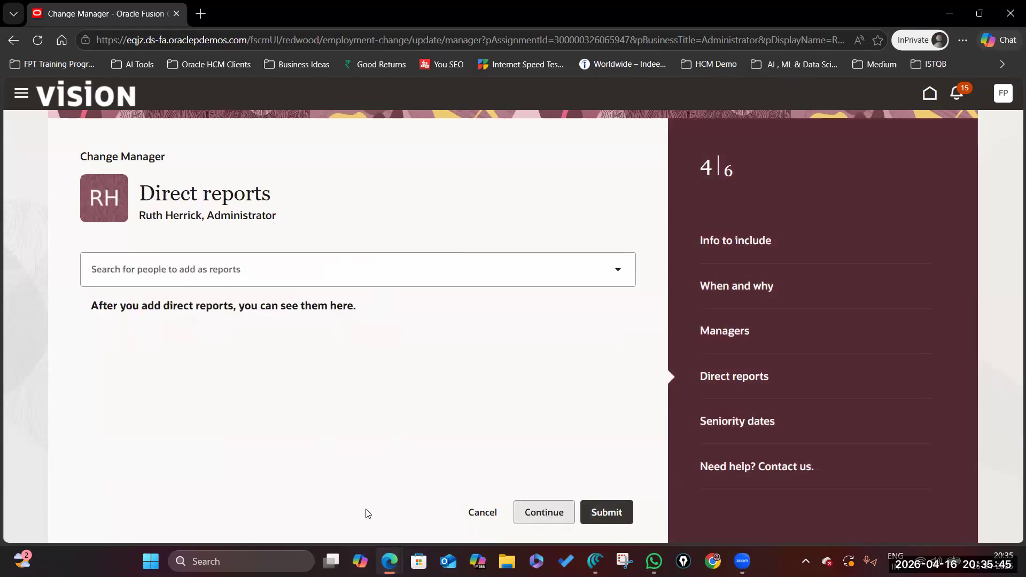
{"action": "left_click", "coordinate": [225, 268]}
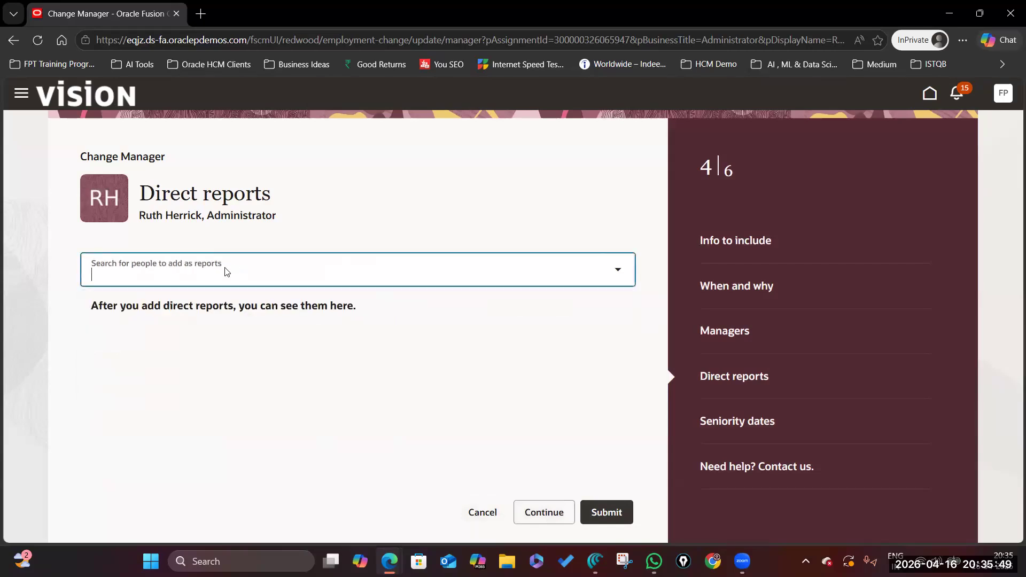
{"action": "type", "text": "le"}
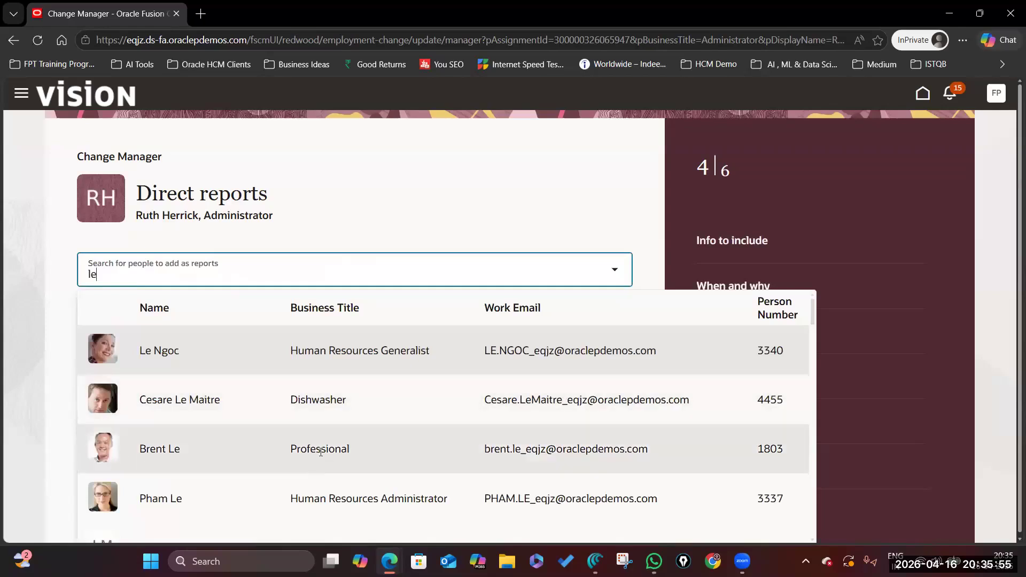
{"action": "left_click", "coordinate": [361, 454]}
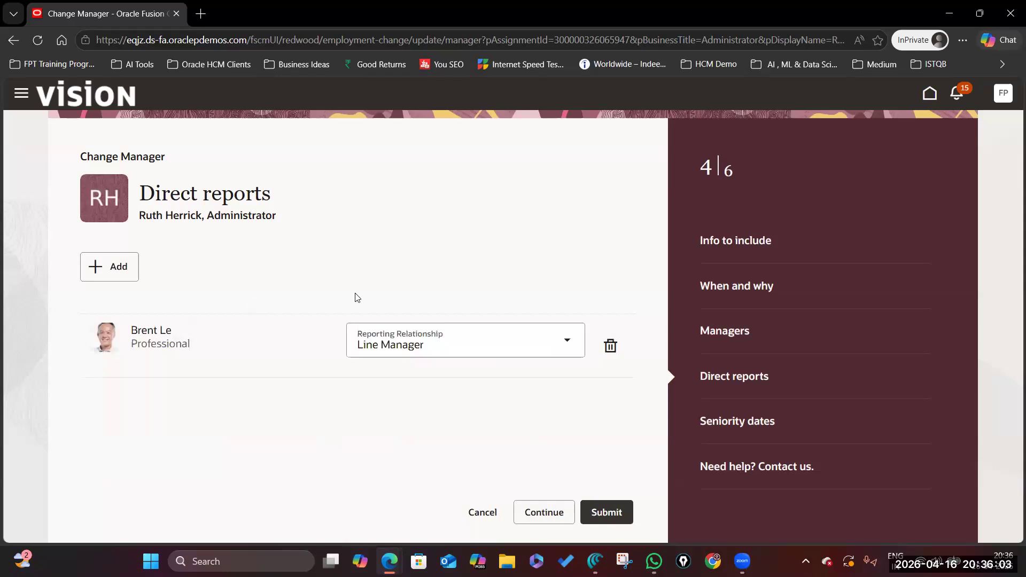
{"action": "left_click", "coordinate": [124, 269]}
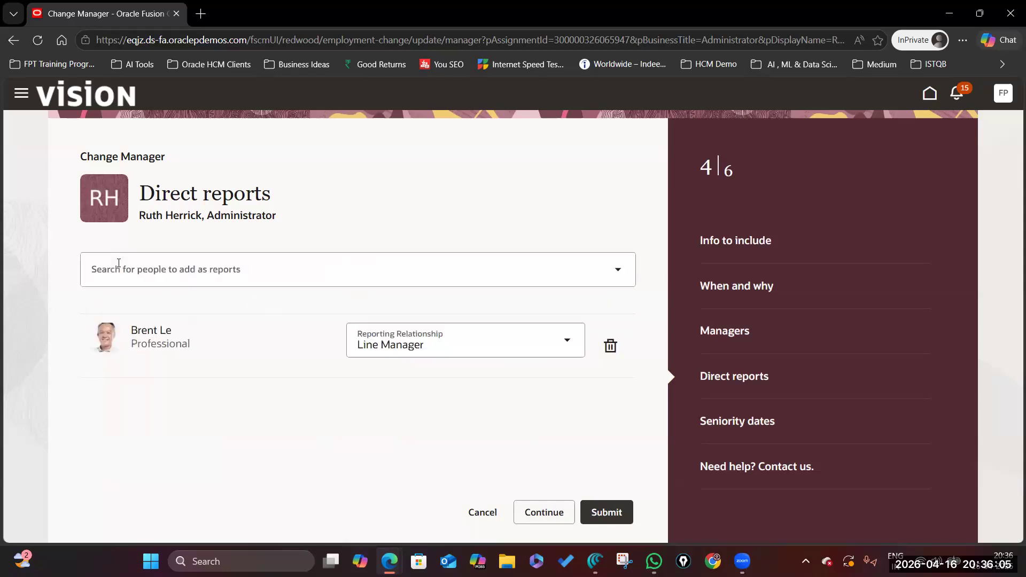
{"action": "left_click", "coordinate": [149, 270]}
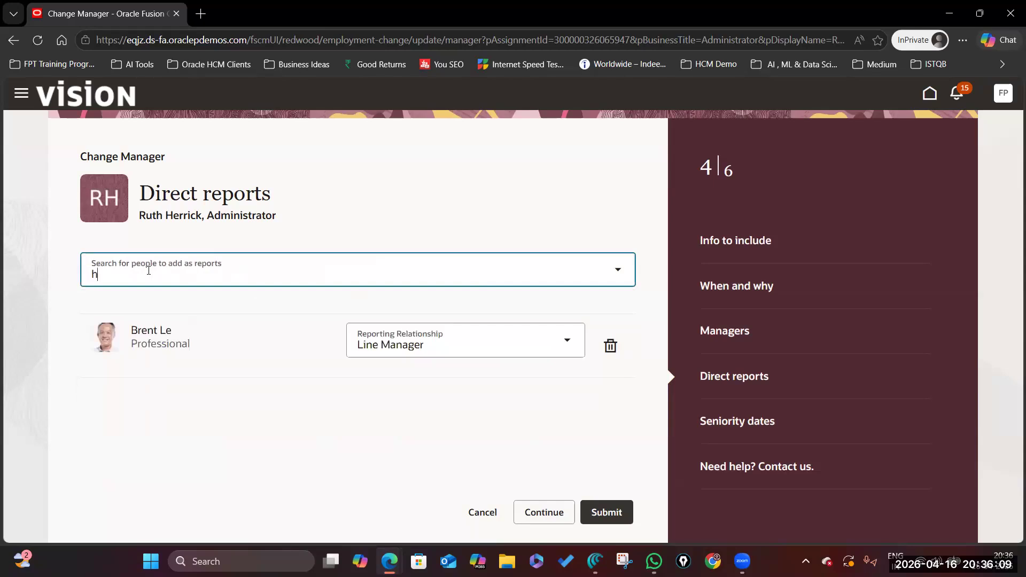
{"action": "left_click", "coordinate": [338, 401]}
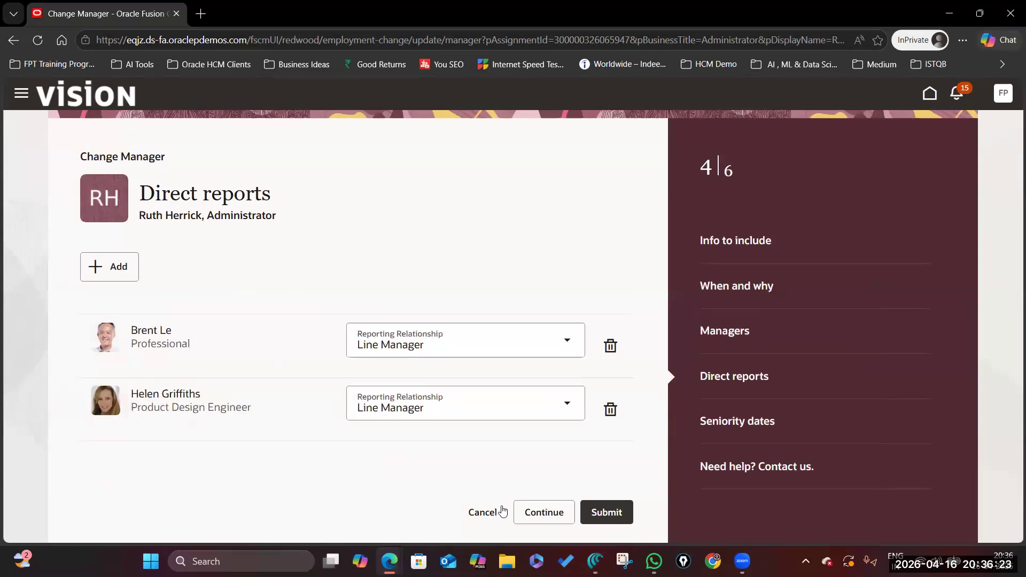
Continue to Seniority dates and review the US1 Business Unit's date and length of service.
{"action": "left_click", "coordinate": [541, 513]}
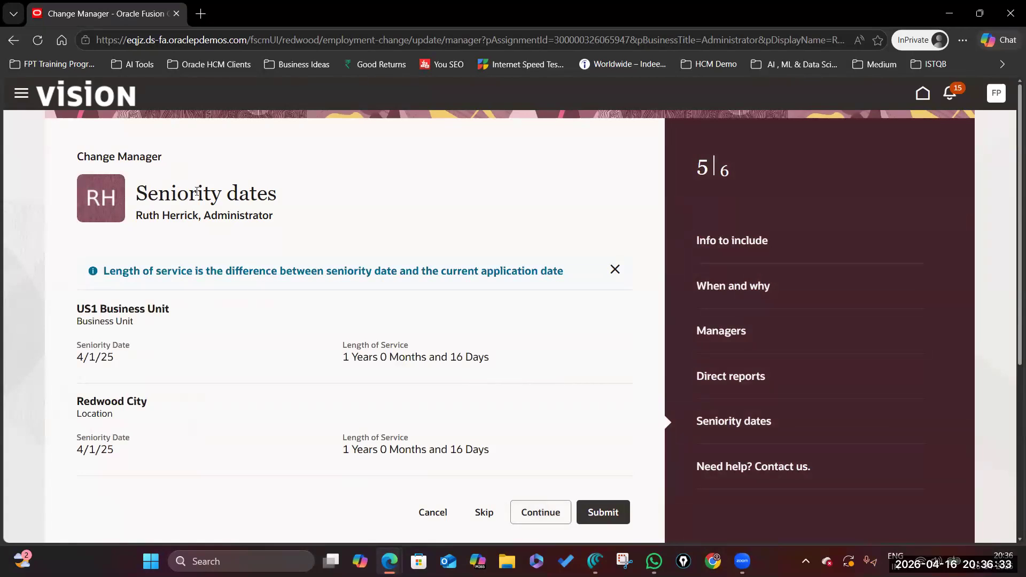
{"action": "left_click_drag", "start_coordinate": [138, 193], "coordinate": [307, 193]}
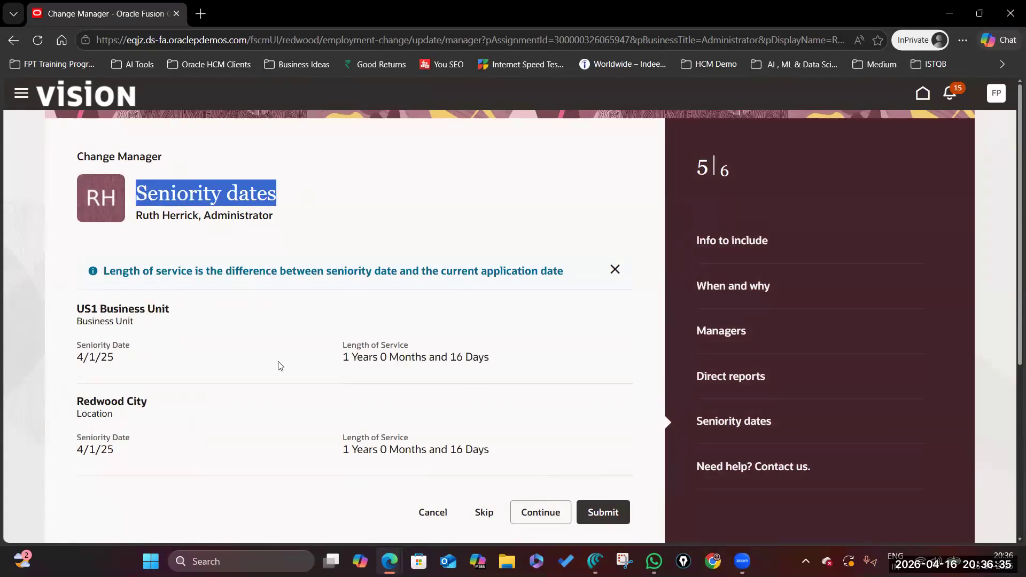
{"action": "scroll", "coordinate": [277, 364], "scroll_direction": "down", "scroll_amount": 3}
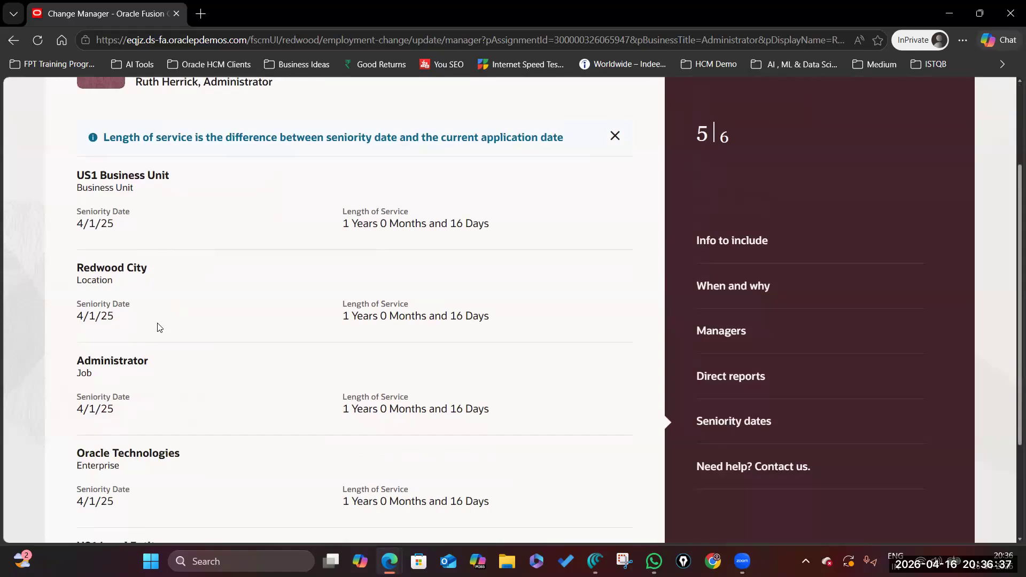
{"action": "scroll", "coordinate": [159, 327], "scroll_direction": "up", "scroll_amount": 3}
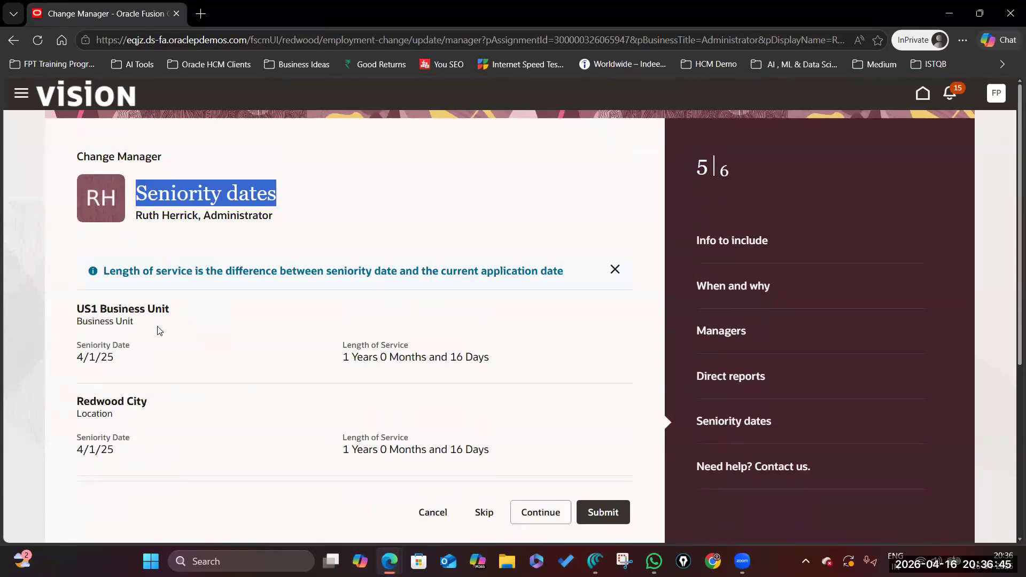
{"action": "scroll", "coordinate": [162, 371], "scroll_direction": "down", "scroll_amount": 2}
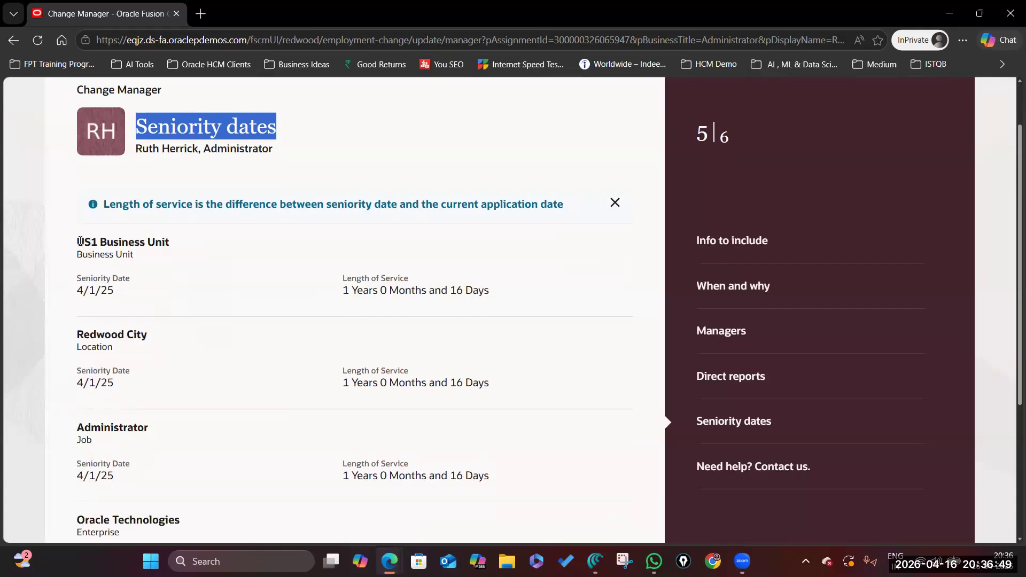
{"action": "left_click_drag", "start_coordinate": [79, 241], "coordinate": [182, 244]}
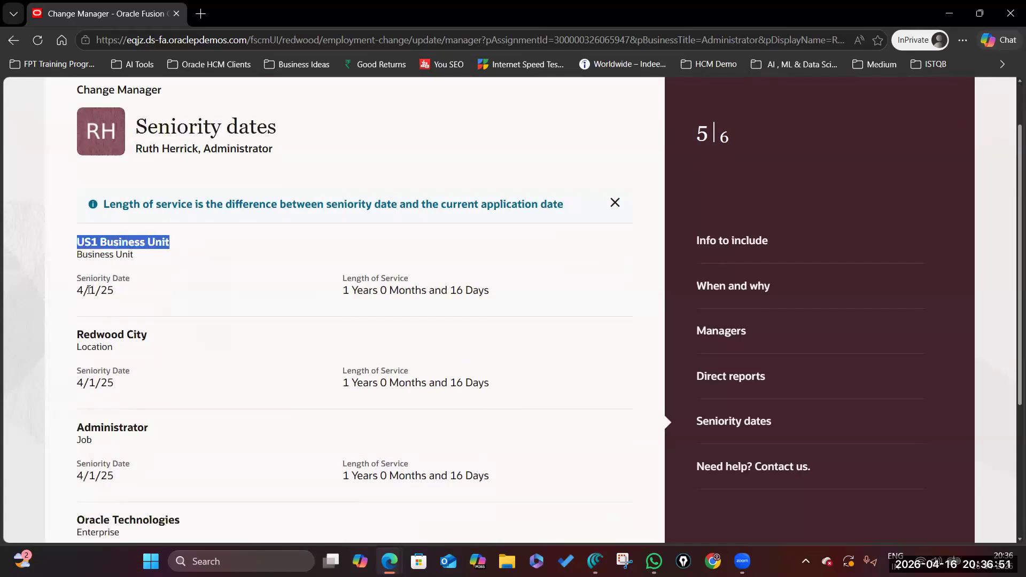
{"action": "left_click_drag", "start_coordinate": [340, 291], "coordinate": [527, 297]}
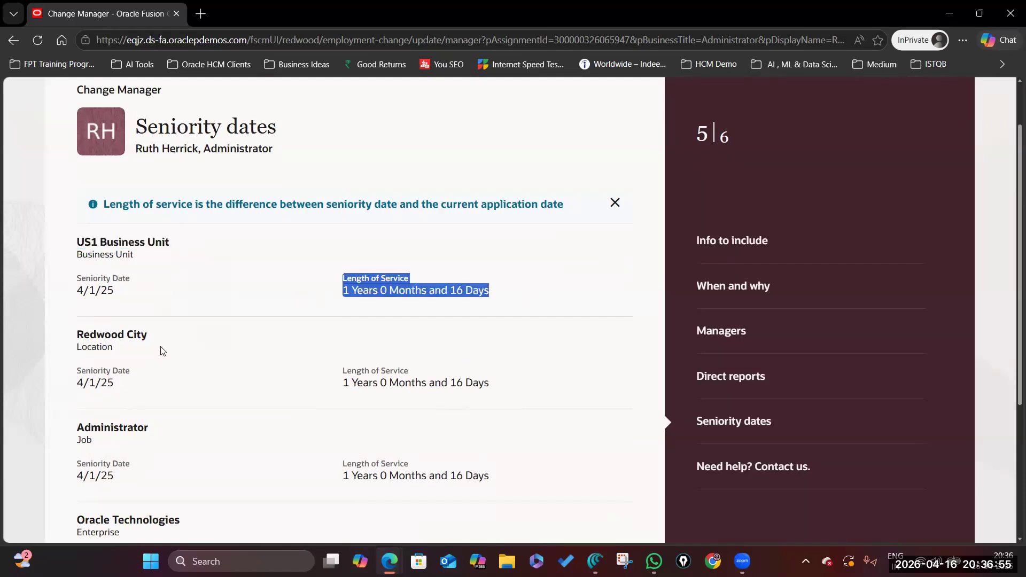
{"action": "left_click_drag", "start_coordinate": [341, 369], "coordinate": [511, 401]}
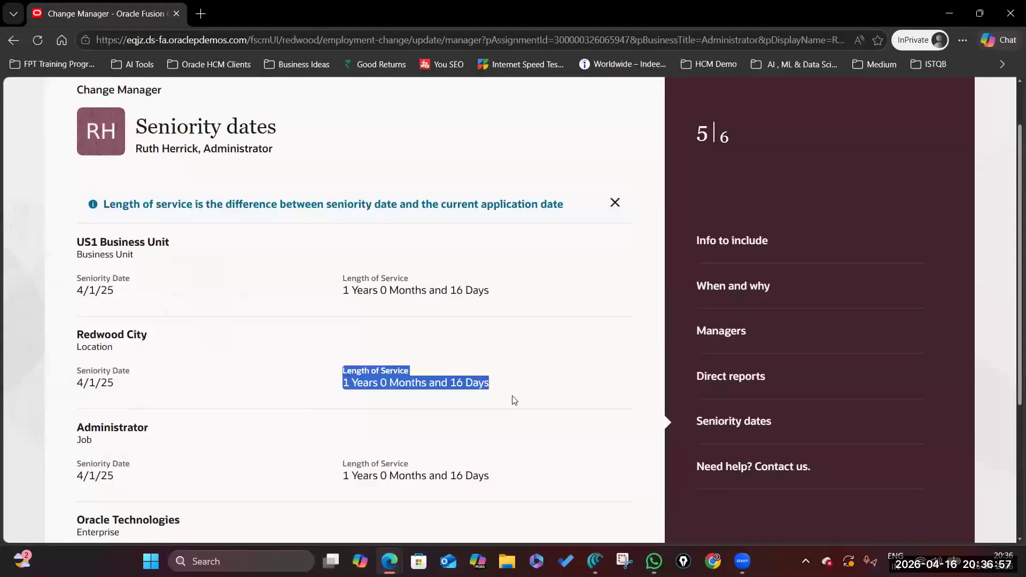
Review the Administrator job and Oracle Technologies enterprise seniority entries and service lengths.
{"action": "scroll", "coordinate": [69, 340], "scroll_direction": "down", "scroll_amount": 2}
{"action": "left_click_drag", "start_coordinate": [79, 307], "coordinate": [151, 320]}
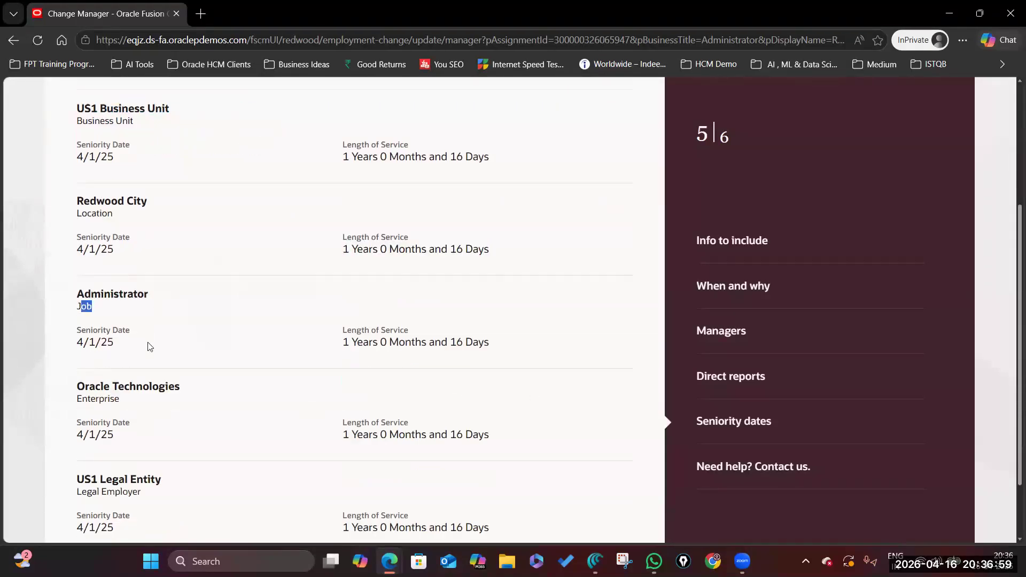
{"action": "left_click_drag", "start_coordinate": [82, 400], "coordinate": [137, 405]}
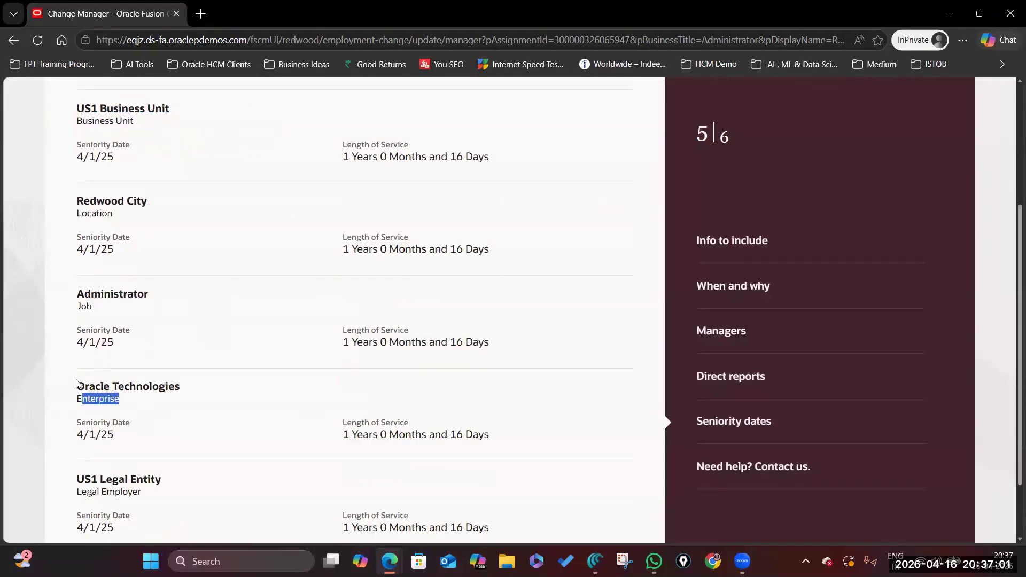
{"action": "left_click_drag", "start_coordinate": [78, 386], "coordinate": [218, 385]}
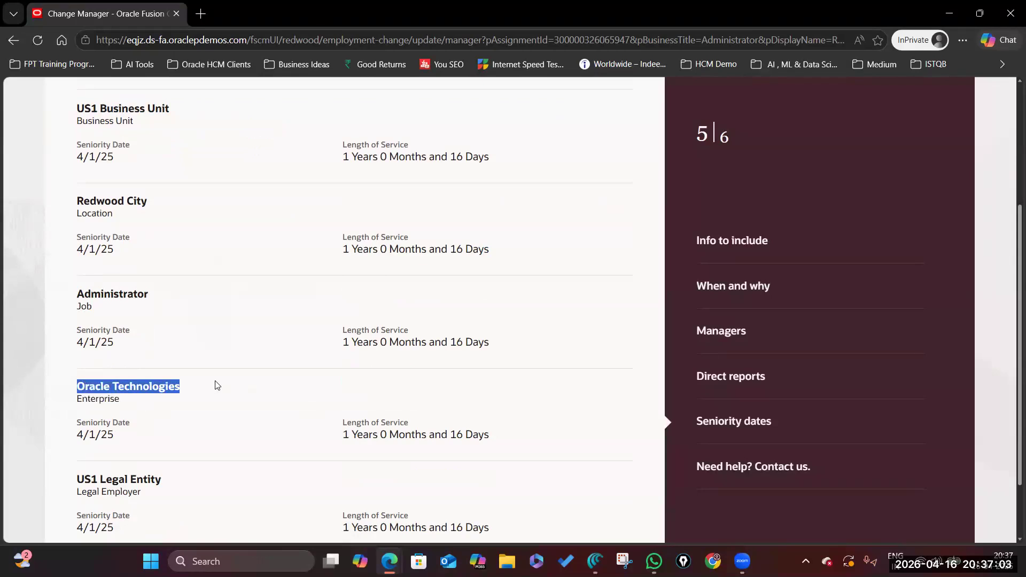
{"action": "left_click_drag", "start_coordinate": [344, 438], "coordinate": [495, 436]}
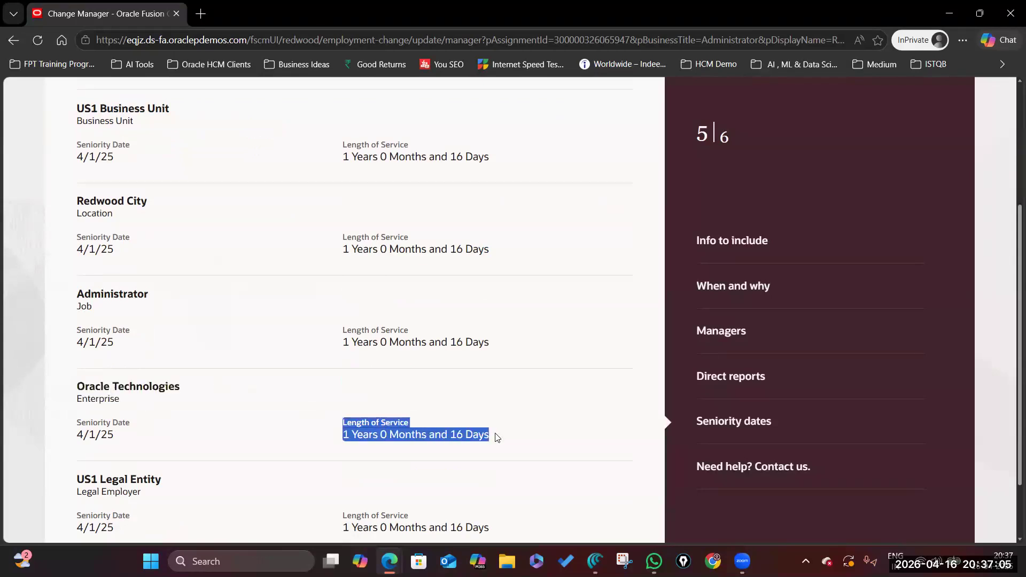
{"action": "left_click", "coordinate": [490, 439]}
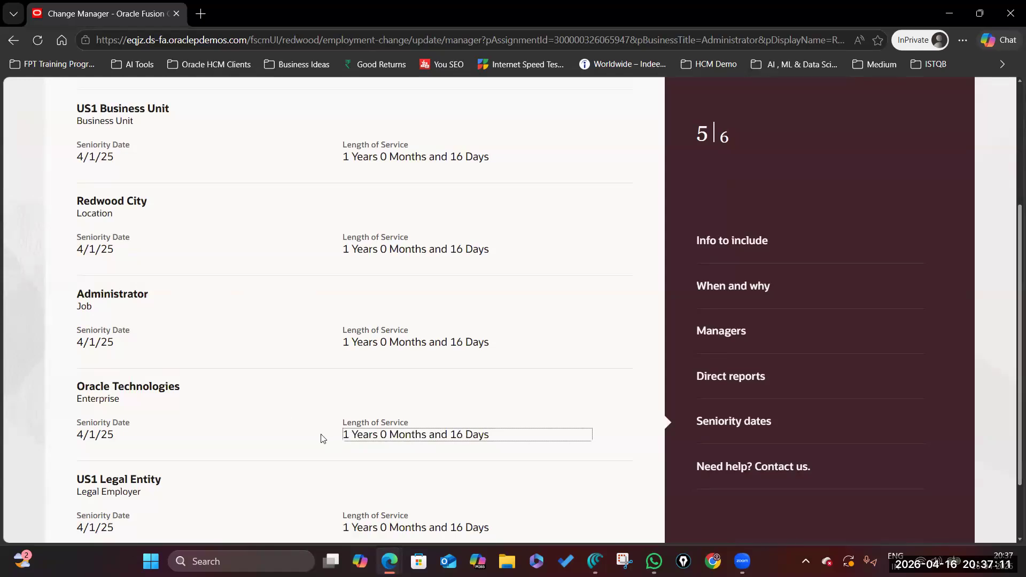
Review the US1 Legal Entity legal employer entry and the remaining 4/1/25 seniority dates.
{"action": "scroll", "coordinate": [93, 423], "scroll_direction": "down", "scroll_amount": 2}
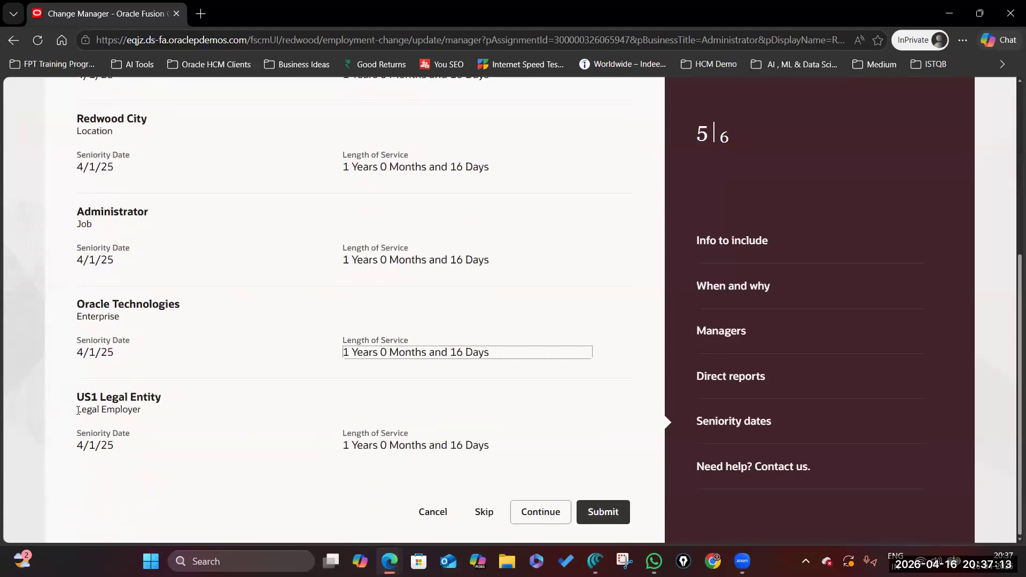
{"action": "left_click_drag", "start_coordinate": [79, 411], "coordinate": [161, 416]}
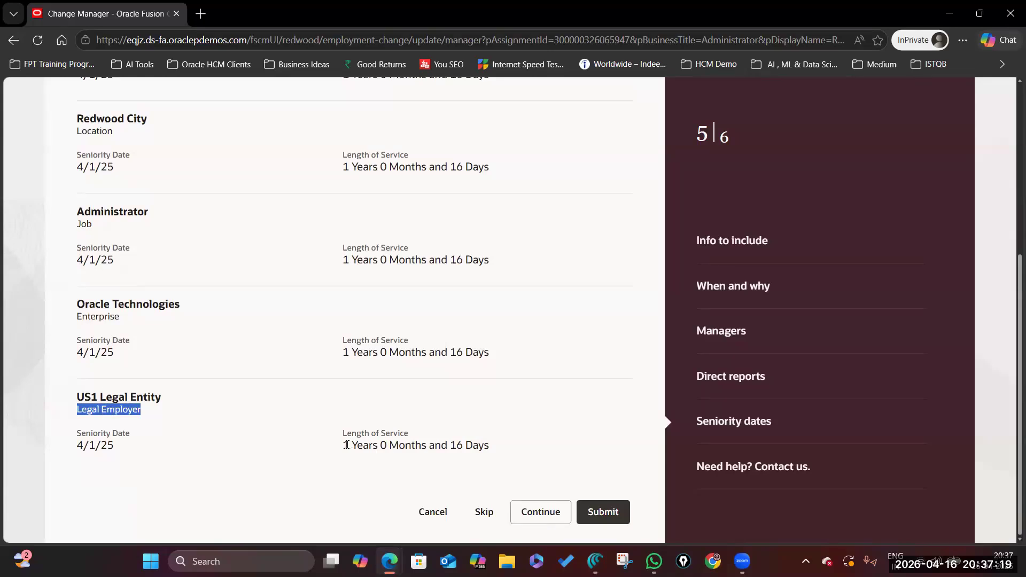
{"action": "left_click", "coordinate": [489, 448]}
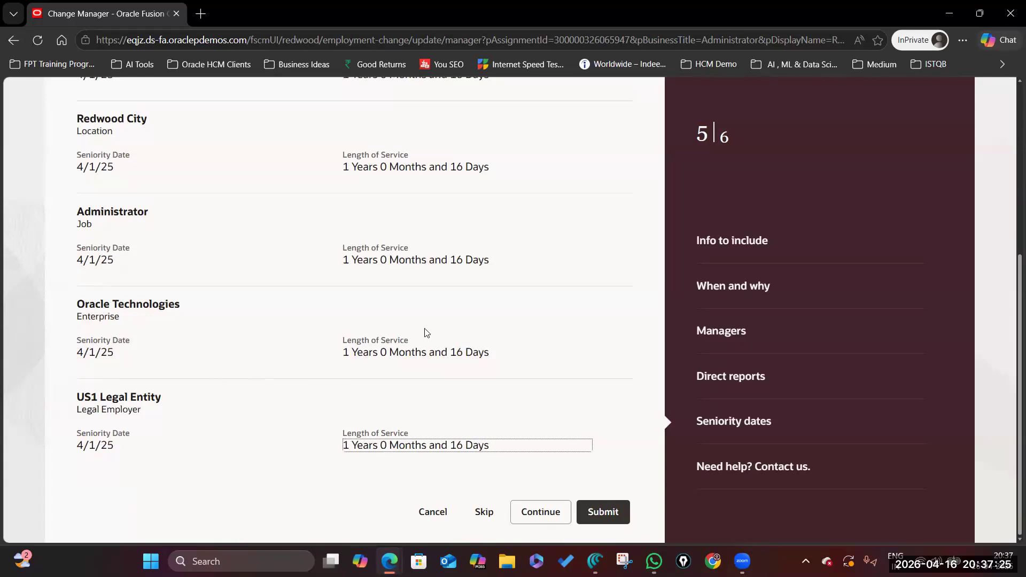
{"action": "scroll", "coordinate": [415, 284], "scroll_direction": "up", "scroll_amount": 5}
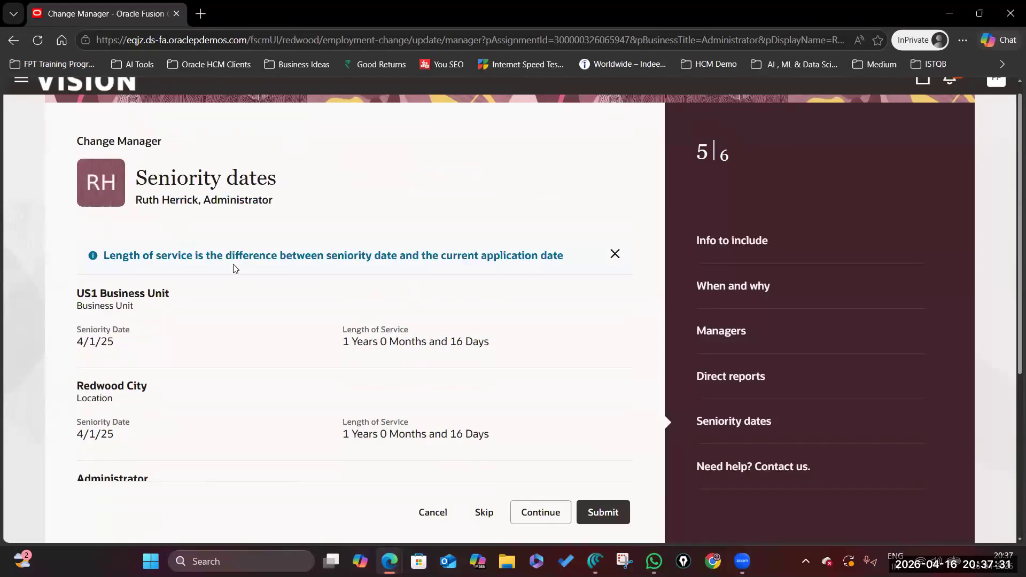
{"action": "scroll", "coordinate": [337, 313], "scroll_direction": "down", "scroll_amount": 4}
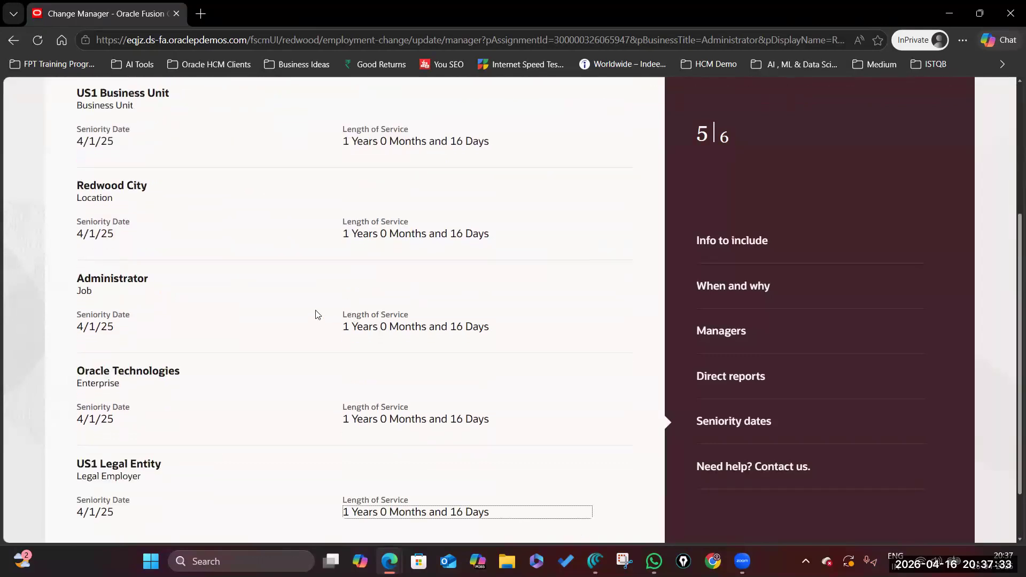
{"action": "scroll", "coordinate": [361, 394], "scroll_direction": "down", "scroll_amount": 1}
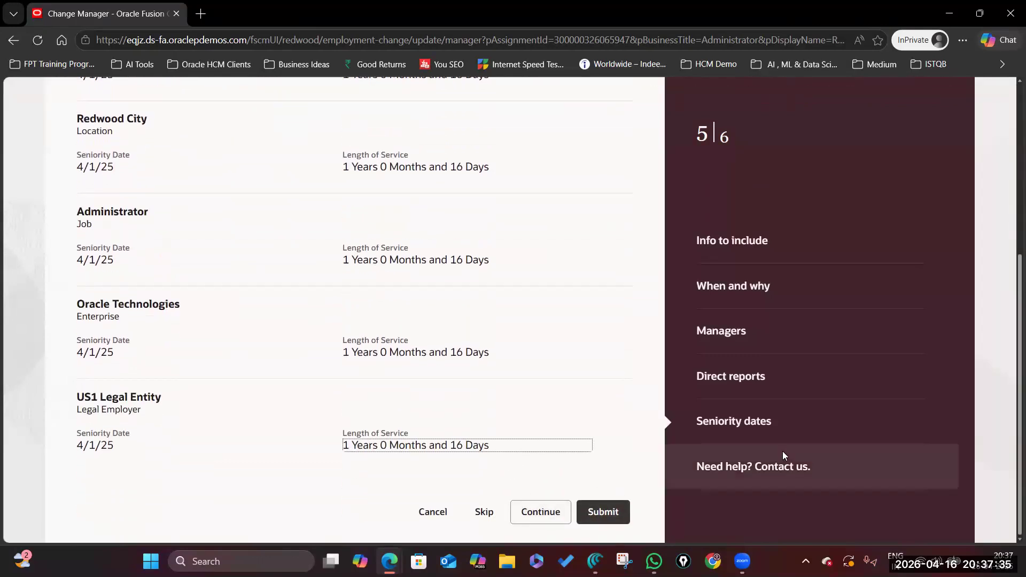
{"action": "scroll", "coordinate": [456, 386], "scroll_direction": "up", "scroll_amount": 5}
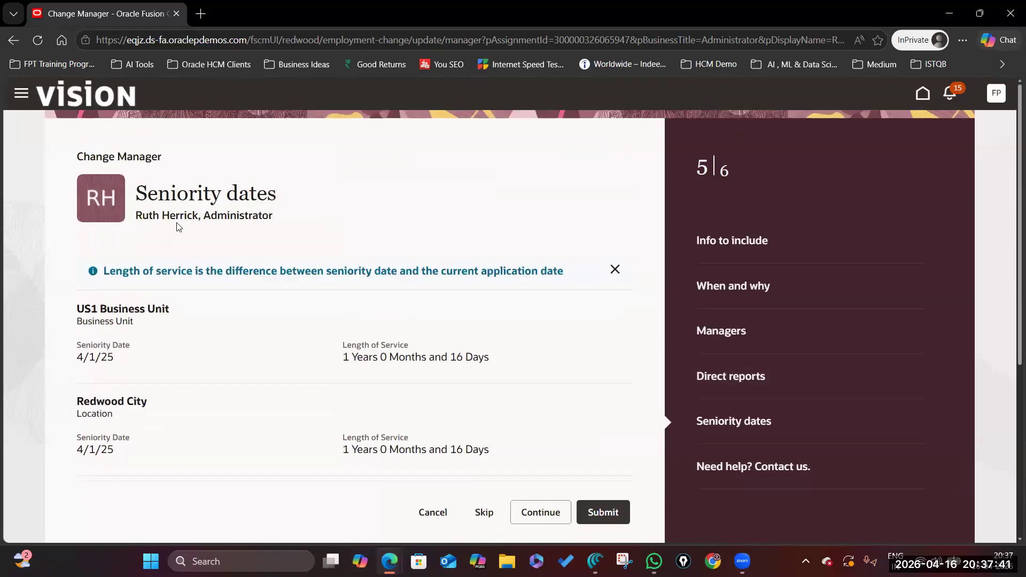
{"action": "scroll", "coordinate": [479, 431], "scroll_direction": "down", "scroll_amount": 5}
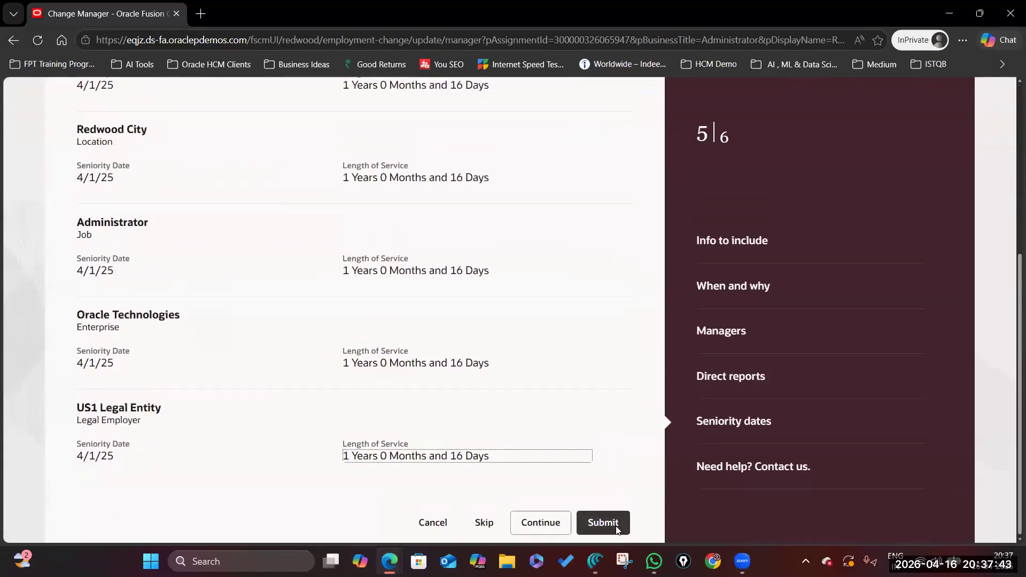
{"action": "scroll", "coordinate": [618, 529], "scroll_direction": "down", "scroll_amount": 1}
Submit the manager change and return to the home page.
{"action": "left_click", "coordinate": [606, 512]}
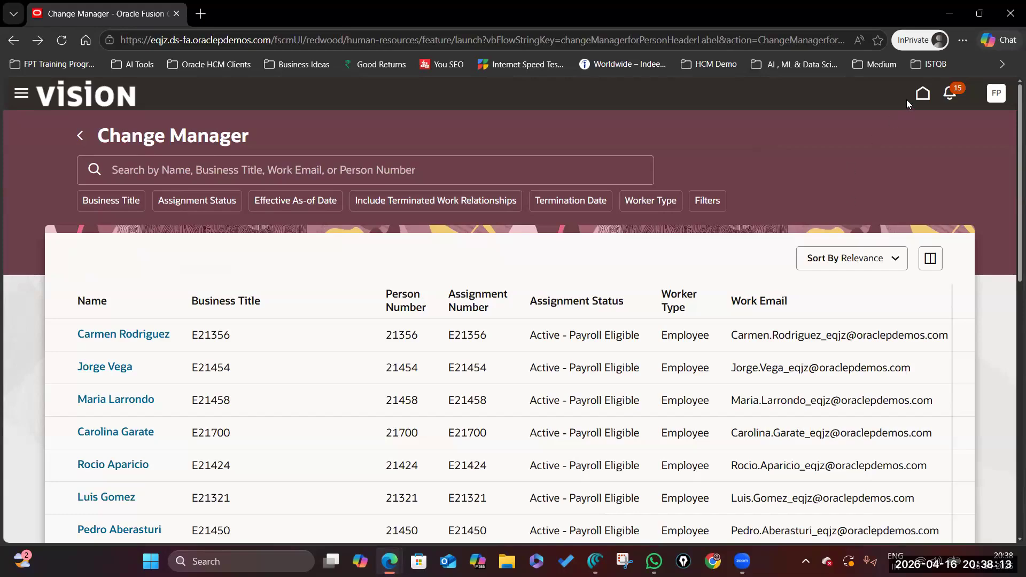
{"action": "left_click", "coordinate": [922, 95]}
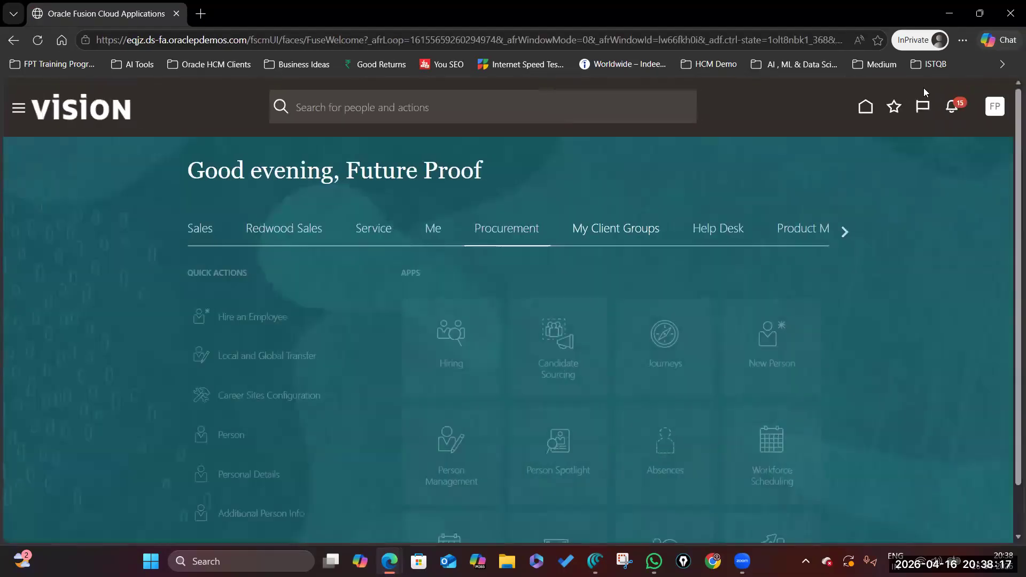
{"action": "scroll", "coordinate": [406, 313], "scroll_direction": "down", "scroll_amount": 4}
Search Person Spotlight for the employee by name and widen the Work Email column.
{"action": "left_click", "coordinate": [560, 242]}
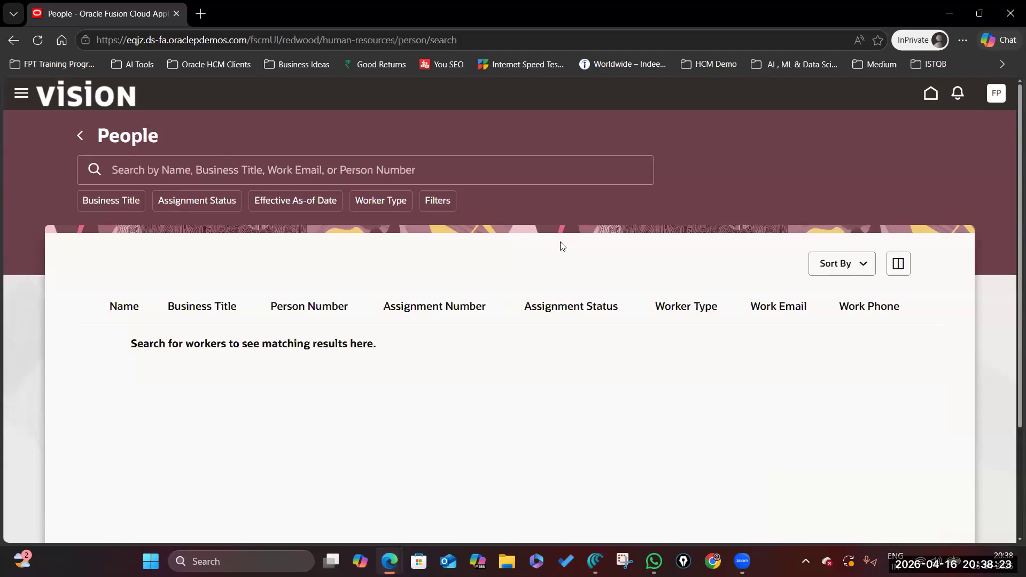
{"action": "left_click", "coordinate": [211, 167]}
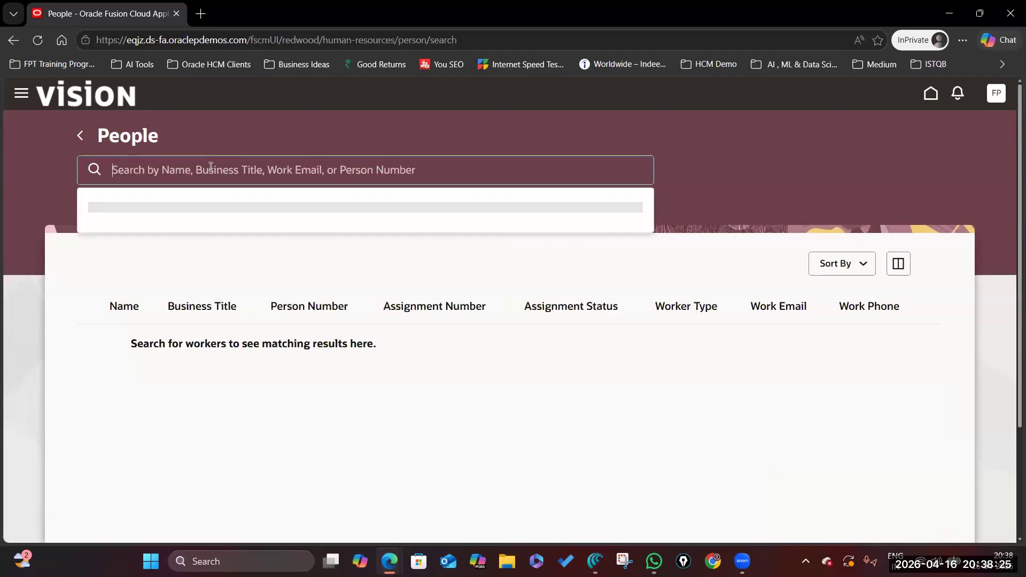
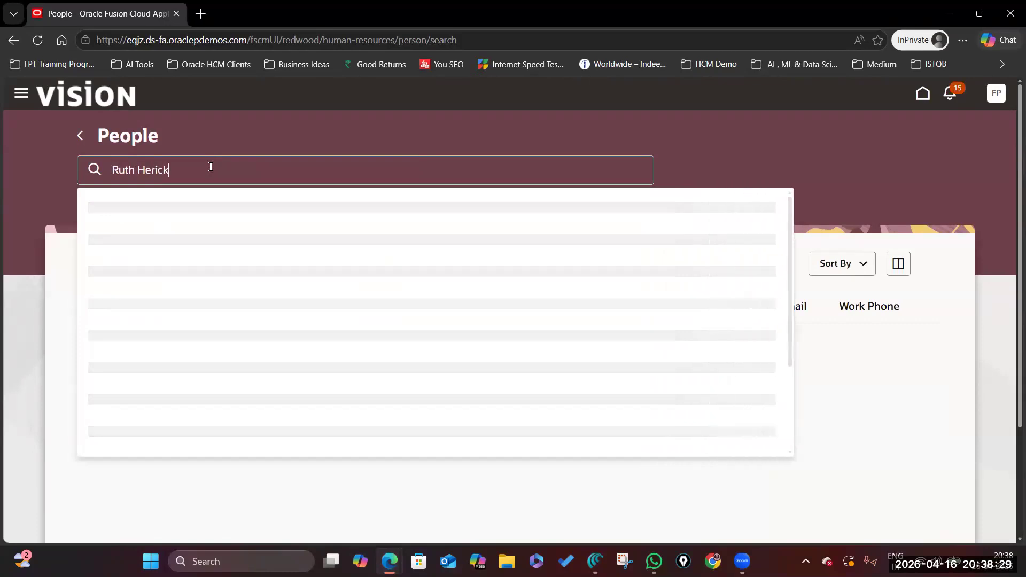
{"action": "key", "text": "Return"}
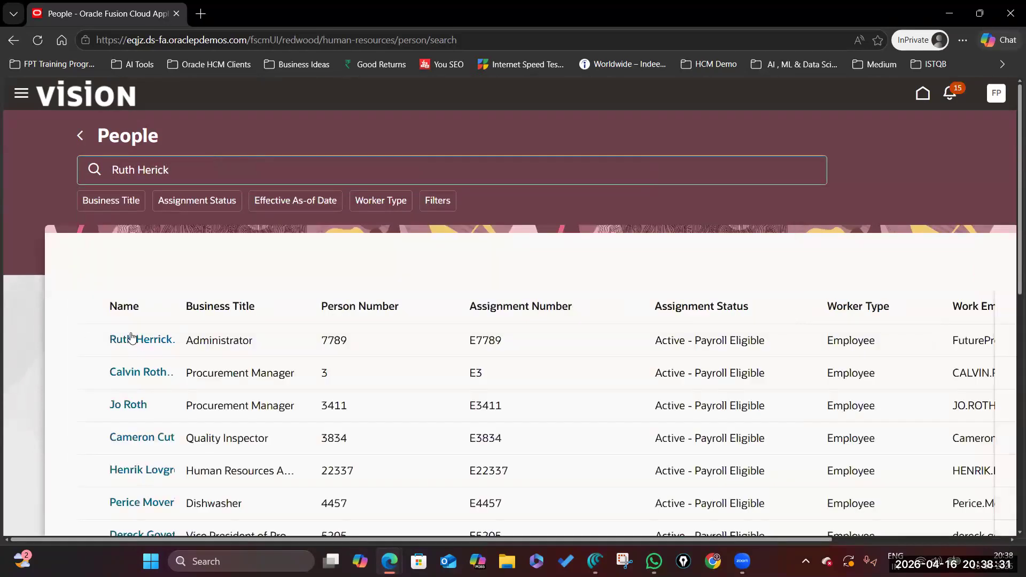
{"action": "scroll", "coordinate": [355, 510], "scroll_direction": "right", "scroll_amount": 4}
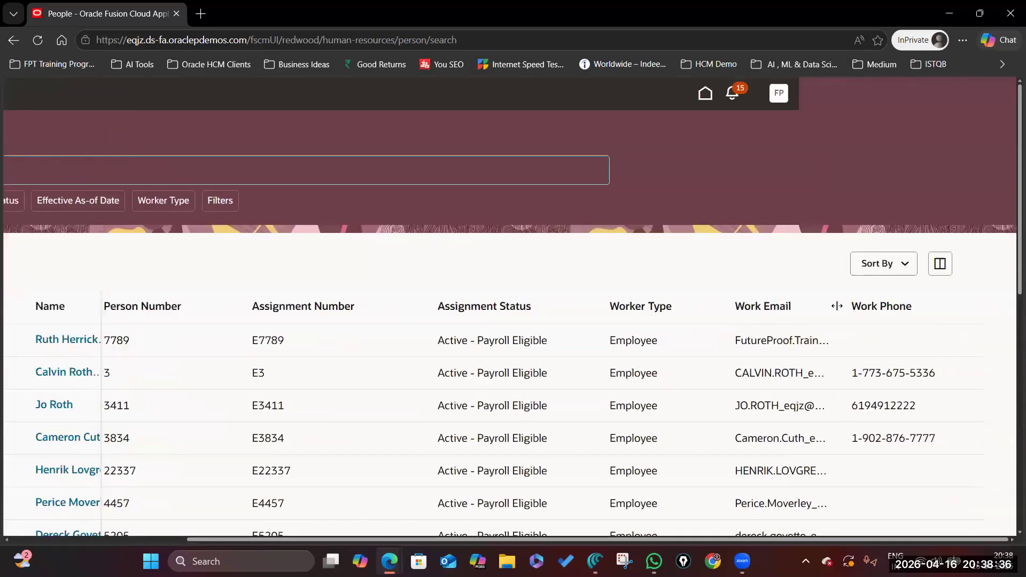
{"action": "left_click_drag", "start_coordinate": [841, 306], "coordinate": [945, 307]}
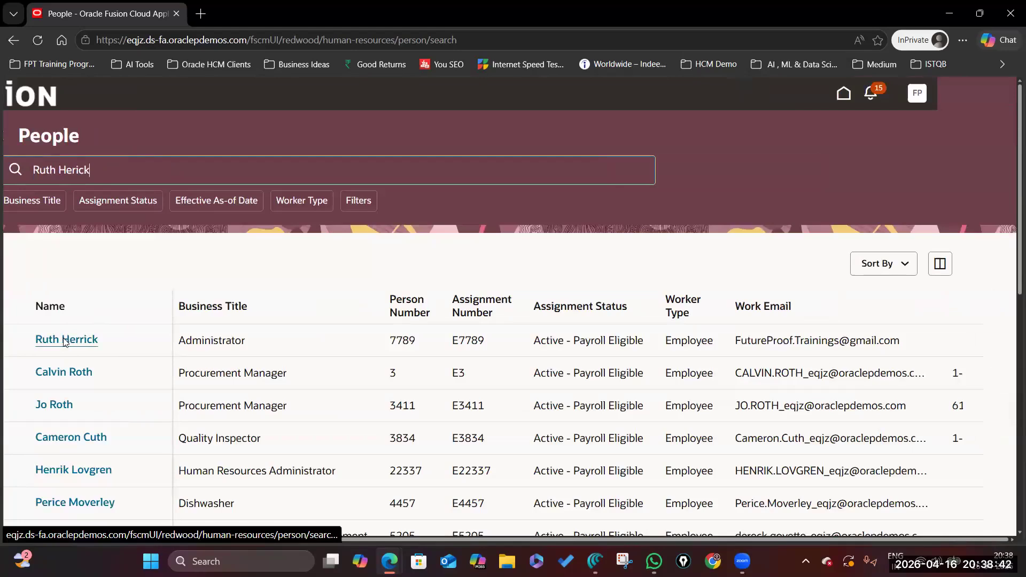
Open the employee's Public Info page and expand Managers and Directs to review the manager and directs.
{"action": "left_click", "coordinate": [65, 342]}
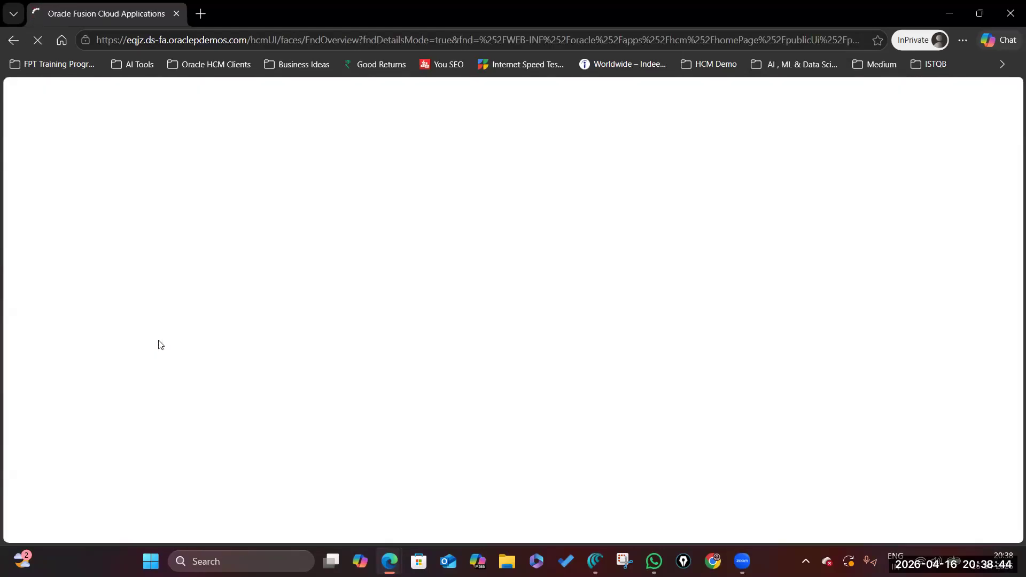
{"action": "scroll", "coordinate": [419, 394], "scroll_direction": "down", "scroll_amount": 7}
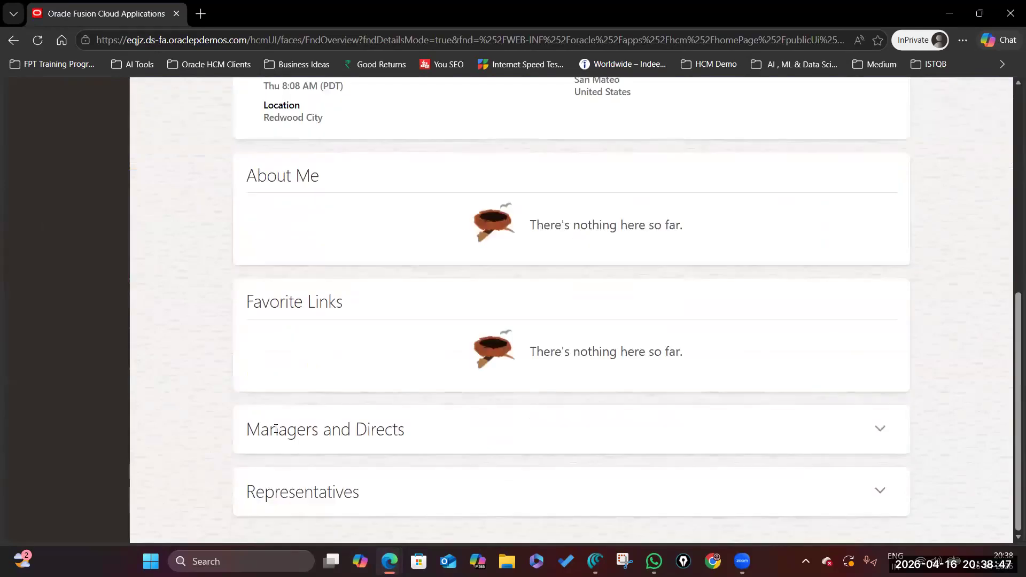
{"action": "left_click", "coordinate": [881, 432]}
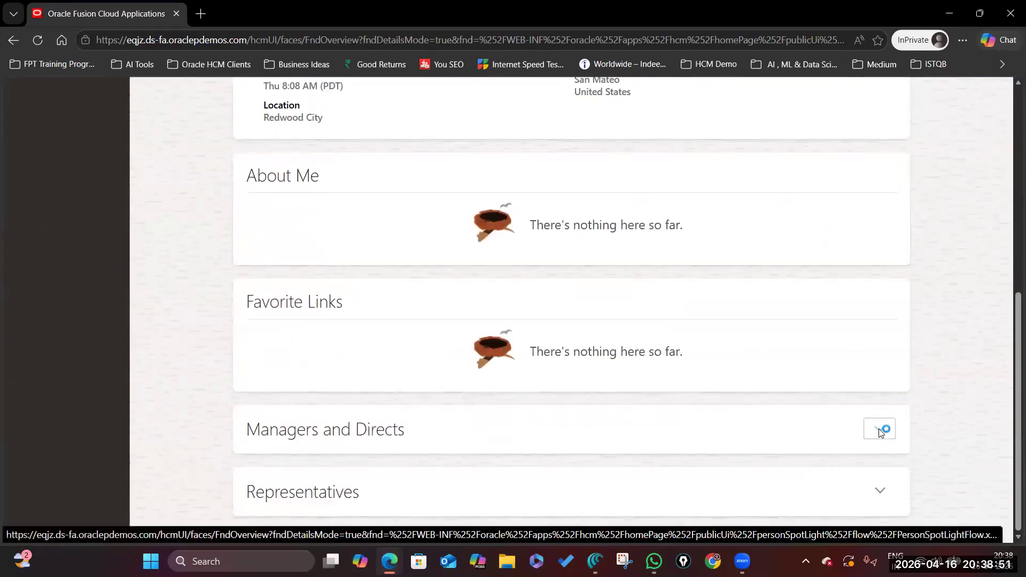
{"action": "scroll", "coordinate": [377, 289], "scroll_direction": "down", "scroll_amount": 4}
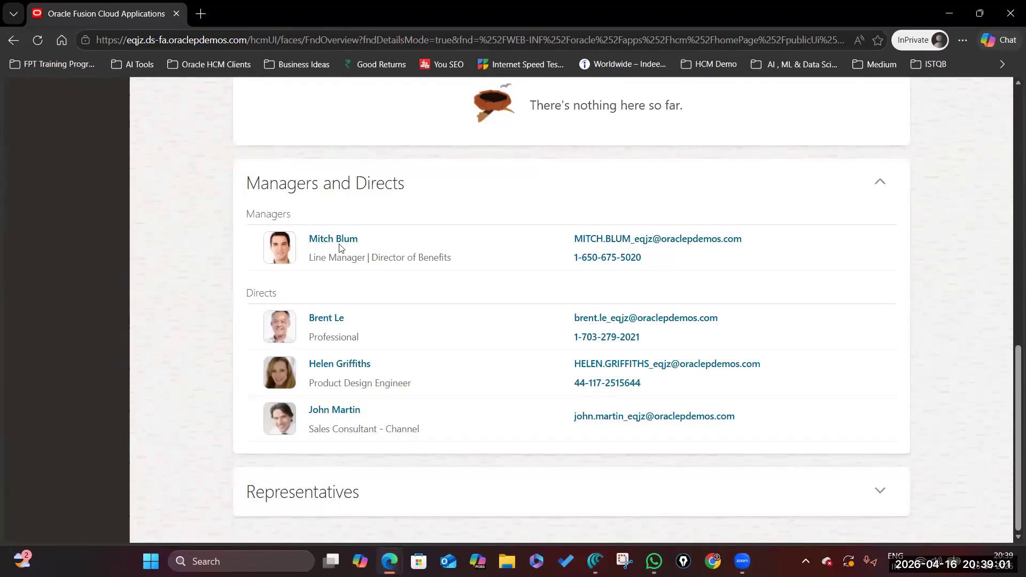
{"action": "left_click_drag", "start_coordinate": [249, 215], "coordinate": [378, 218]}
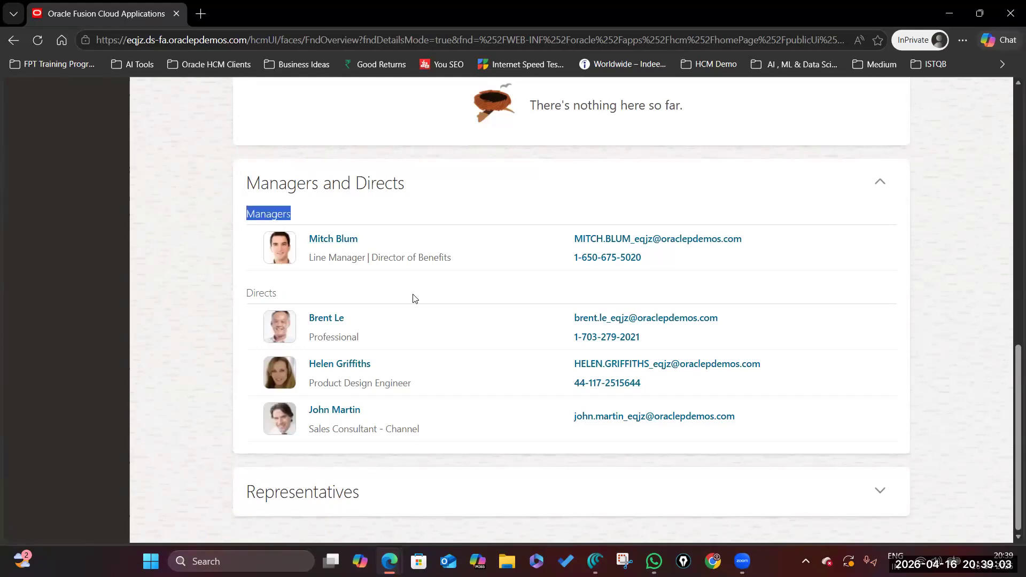
{"action": "scroll", "coordinate": [412, 295], "scroll_direction": "up", "scroll_amount": 10}
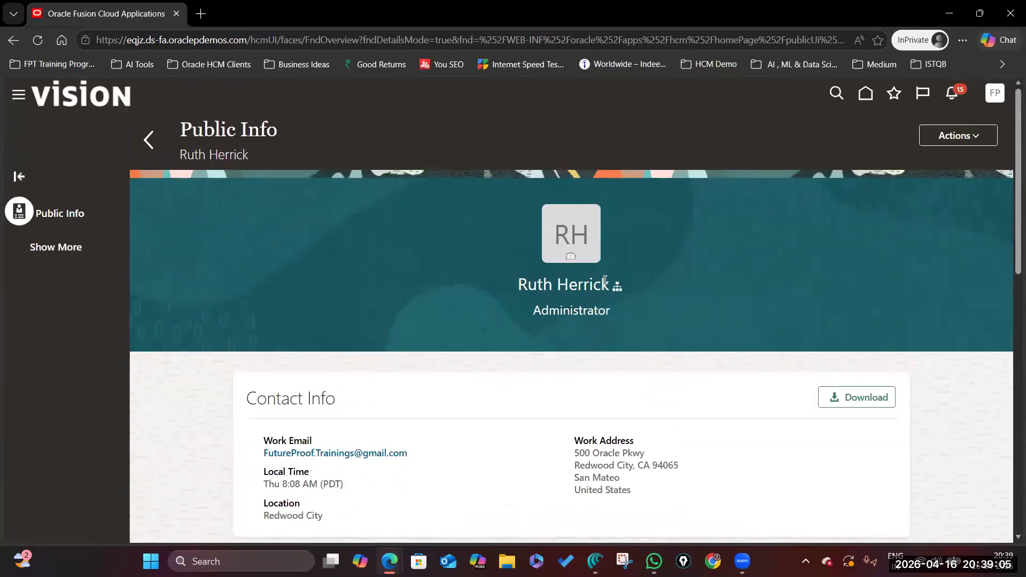
{"action": "scroll", "coordinate": [286, 342], "scroll_direction": "down", "scroll_amount": 10}
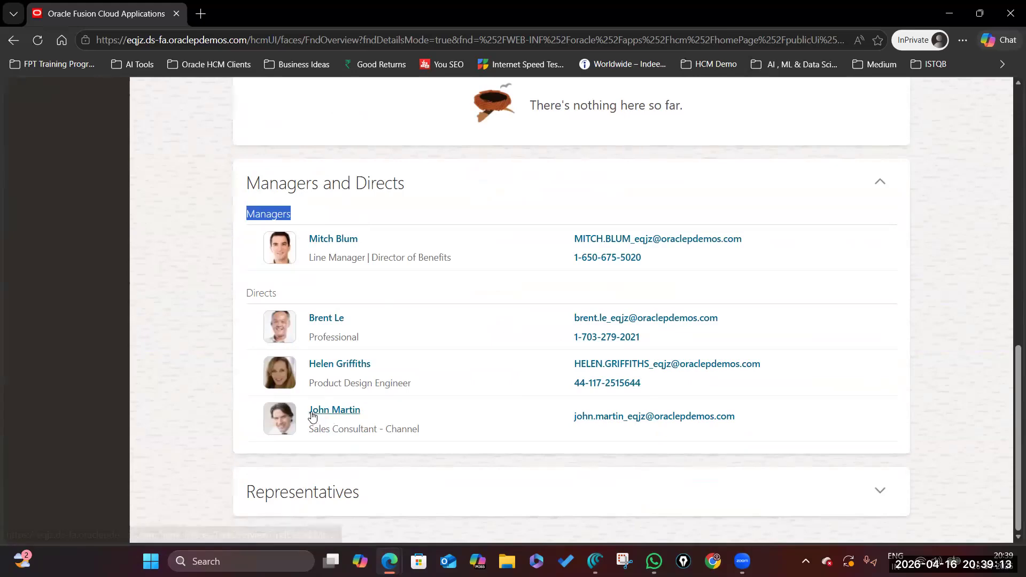
{"action": "left_click_drag", "start_coordinate": [250, 294], "coordinate": [408, 302]}
{"action": "scroll", "coordinate": [435, 279], "scroll_direction": "up", "scroll_amount": 10}
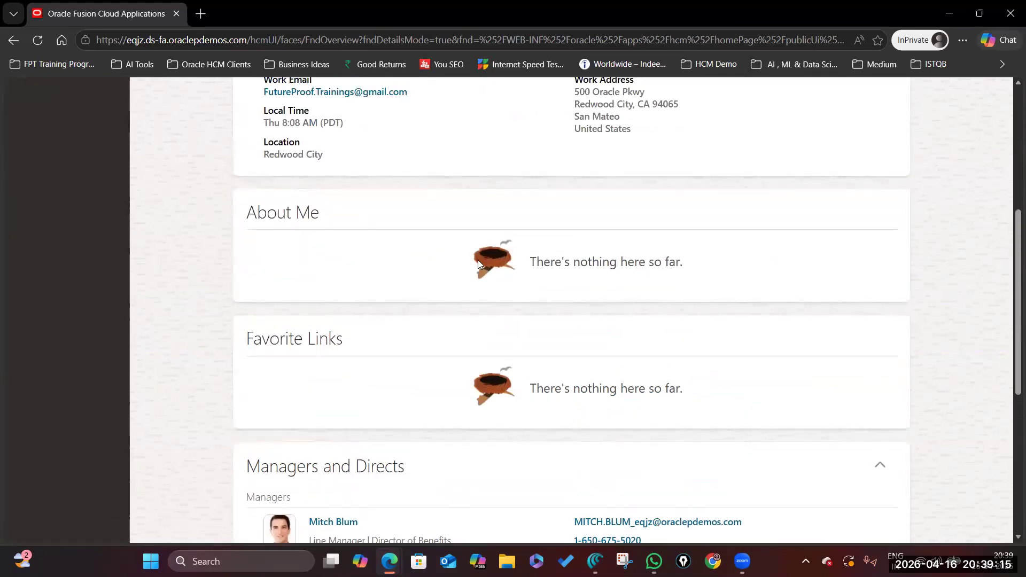
{"action": "scroll", "coordinate": [432, 379], "scroll_direction": "down", "scroll_amount": 10}
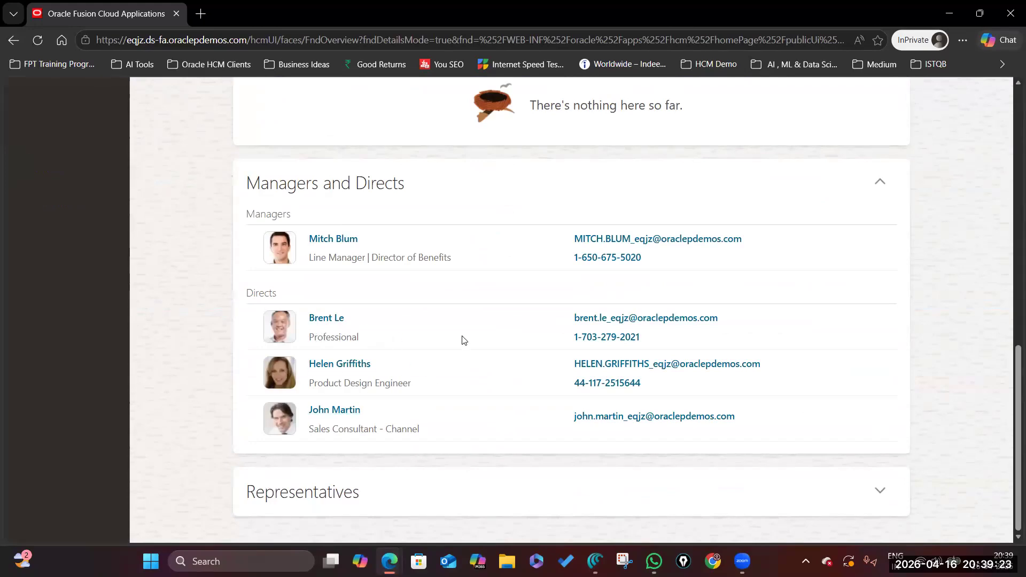
{"action": "scroll", "coordinate": [464, 340], "scroll_direction": "up", "scroll_amount": 3}
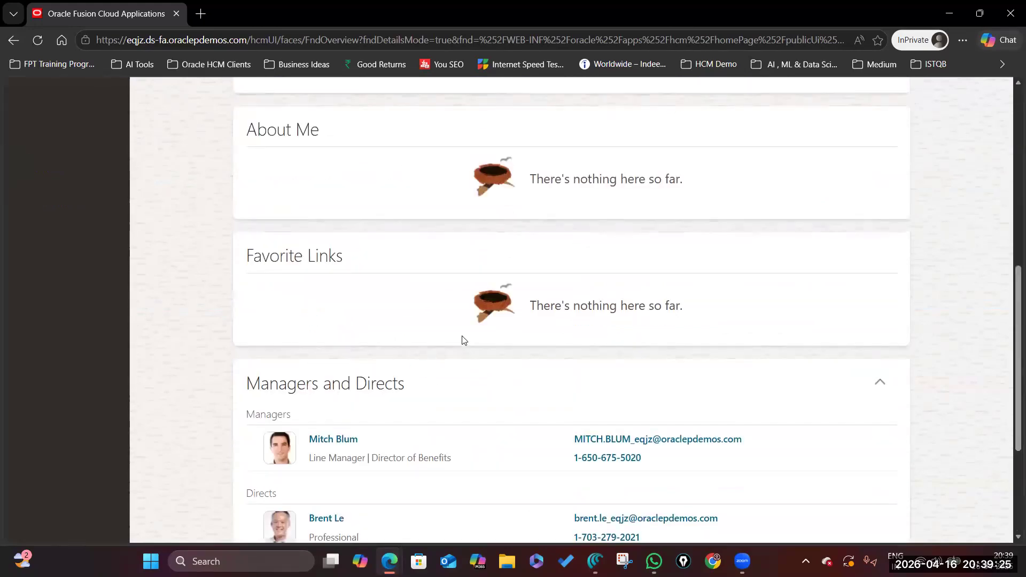
{"action": "scroll", "coordinate": [464, 340], "scroll_direction": "down", "scroll_amount": 3}
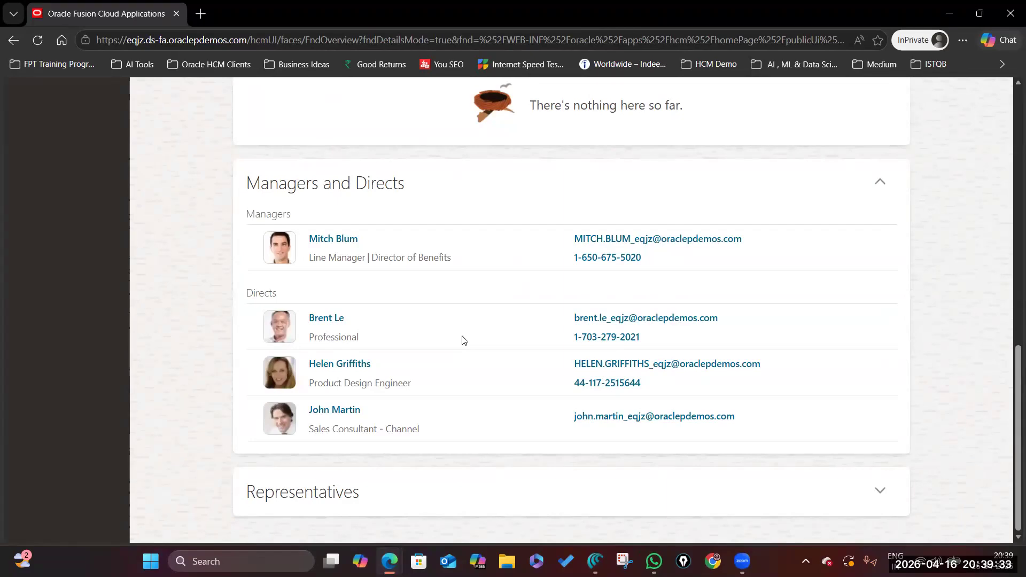
{"action": "scroll", "coordinate": [464, 341], "scroll_direction": "up", "scroll_amount": 9}
{"action": "scroll", "coordinate": [454, 344], "scroll_direction": "down", "scroll_amount": 9}
{"action": "scroll", "coordinate": [530, 256], "scroll_direction": "up", "scroll_amount": 7}
{"action": "scroll", "coordinate": [558, 257], "scroll_direction": "up", "scroll_amount": 5}
{"action": "scroll", "coordinate": [568, 295], "scroll_direction": "down", "scroll_amount": 10}
{"action": "scroll", "coordinate": [465, 224], "scroll_direction": "up", "scroll_amount": 10}
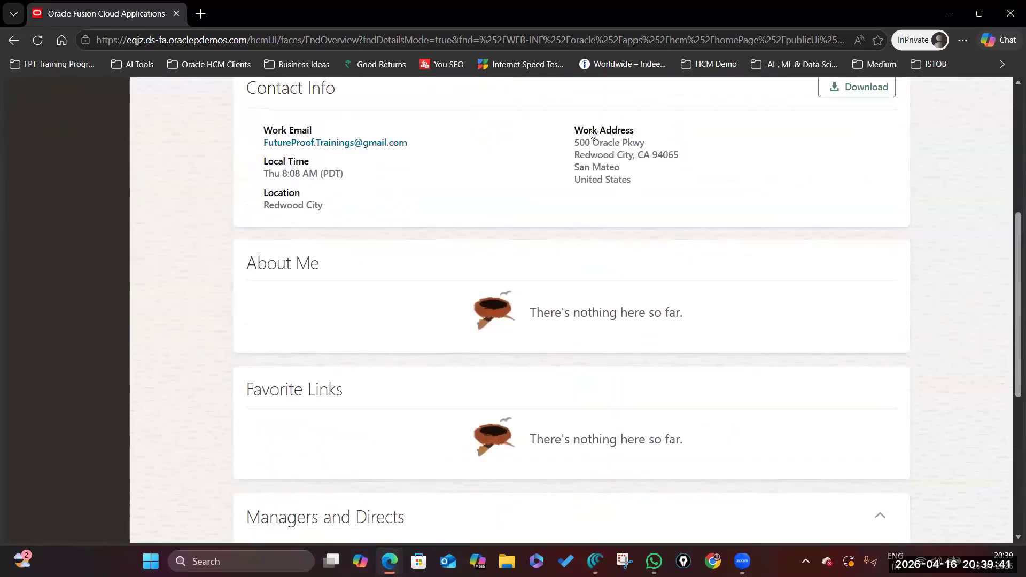
{"action": "scroll", "coordinate": [390, 422], "scroll_direction": "down", "scroll_amount": 7}
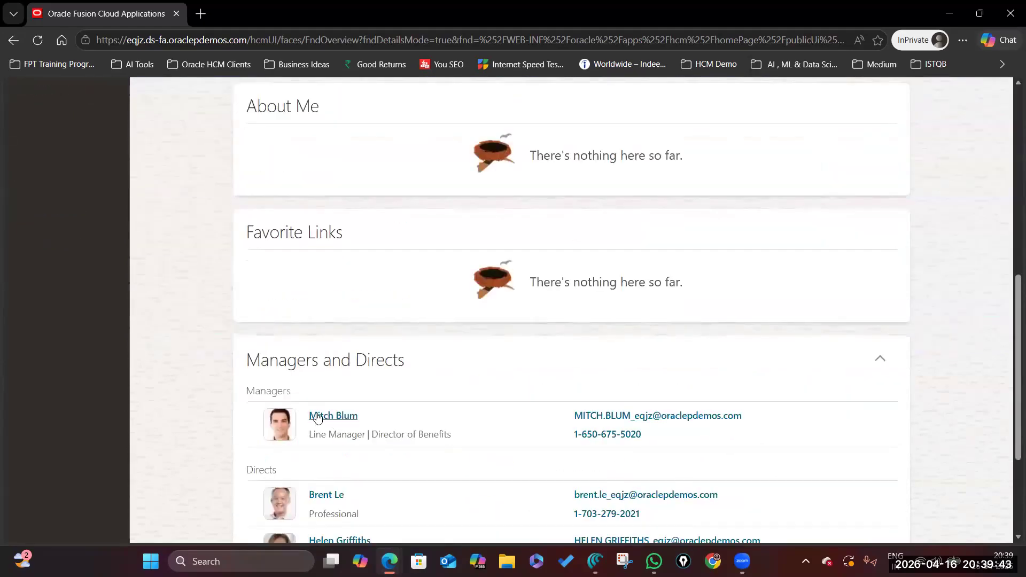
{"action": "scroll", "coordinate": [486, 425], "scroll_direction": "down", "scroll_amount": 3}
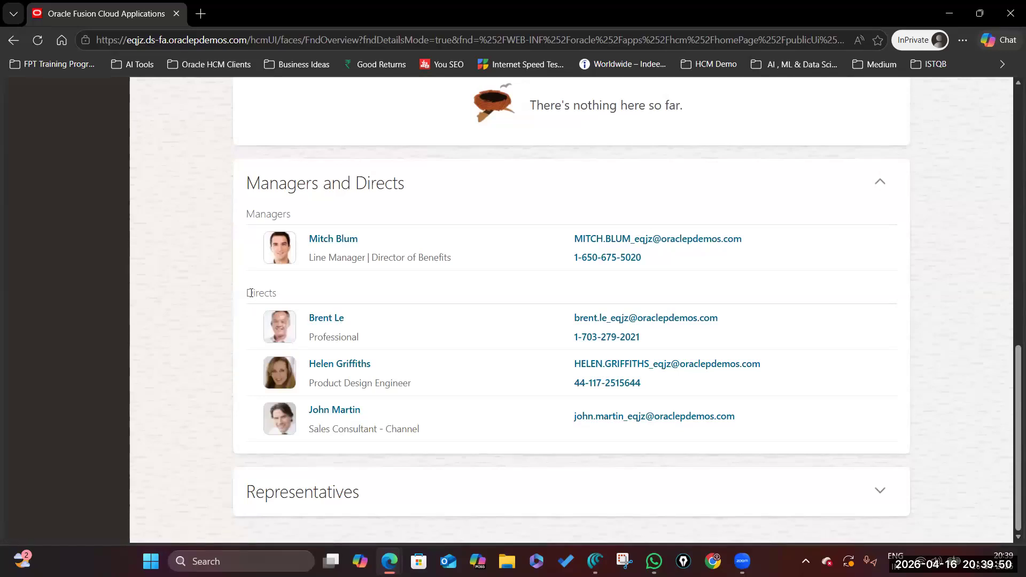
{"action": "left_click_drag", "start_coordinate": [249, 293], "coordinate": [350, 294]}
{"action": "scroll", "coordinate": [316, 334], "scroll_direction": "up", "scroll_amount": 10}
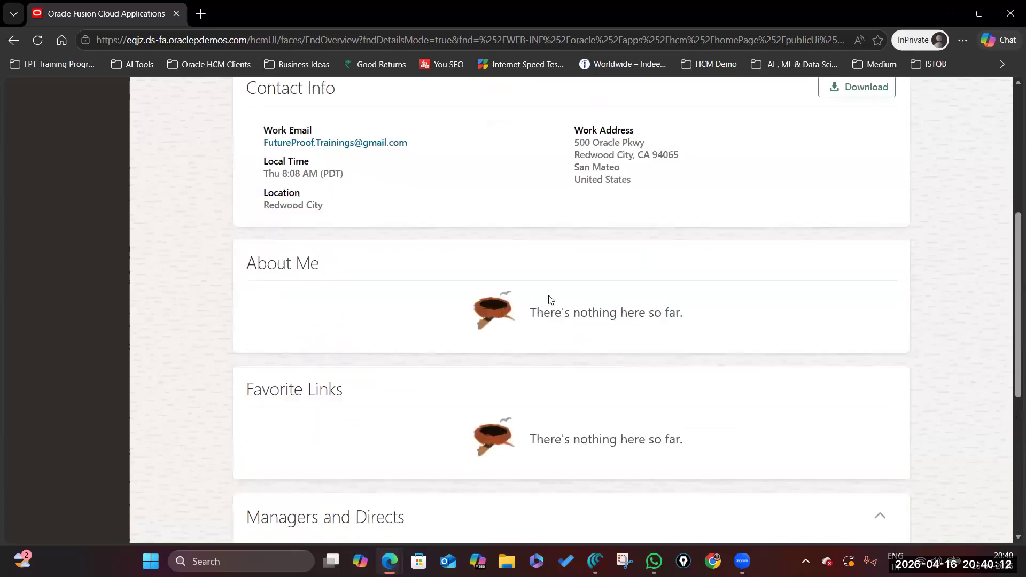
{"action": "scroll", "coordinate": [315, 335], "scroll_direction": "down", "scroll_amount": 10}
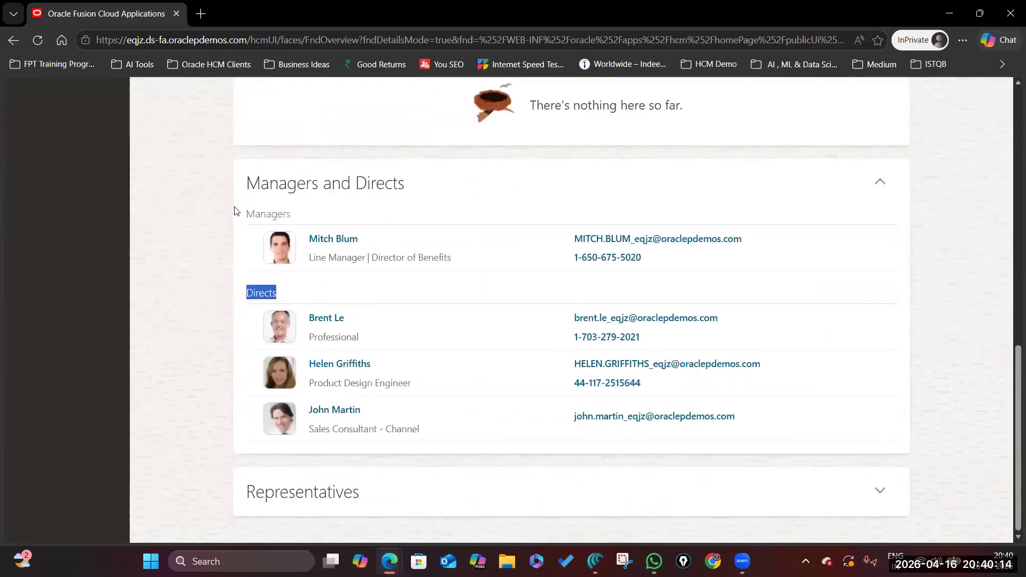
Expand the Representatives section and return to the top of the page.
{"action": "left_click", "coordinate": [879, 491]}
{"action": "scroll", "coordinate": [278, 195], "scroll_direction": "down", "scroll_amount": 8}
{"action": "scroll", "coordinate": [381, 225], "scroll_direction": "up", "scroll_amount": 15}
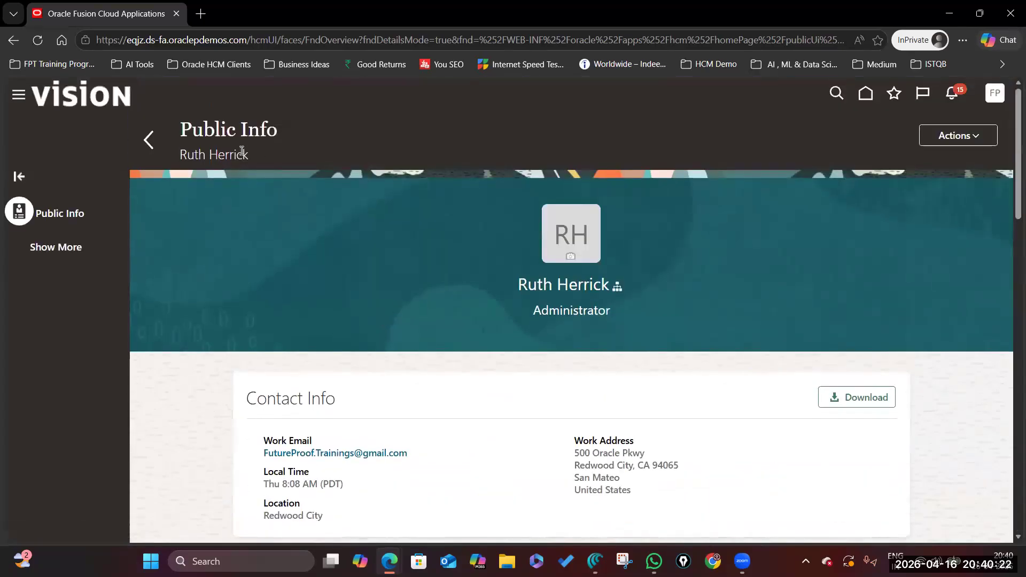
In the March Batch sheet, shade the Change Manager cell C35 green.
{"action": "left_click", "coordinate": [389, 562]}
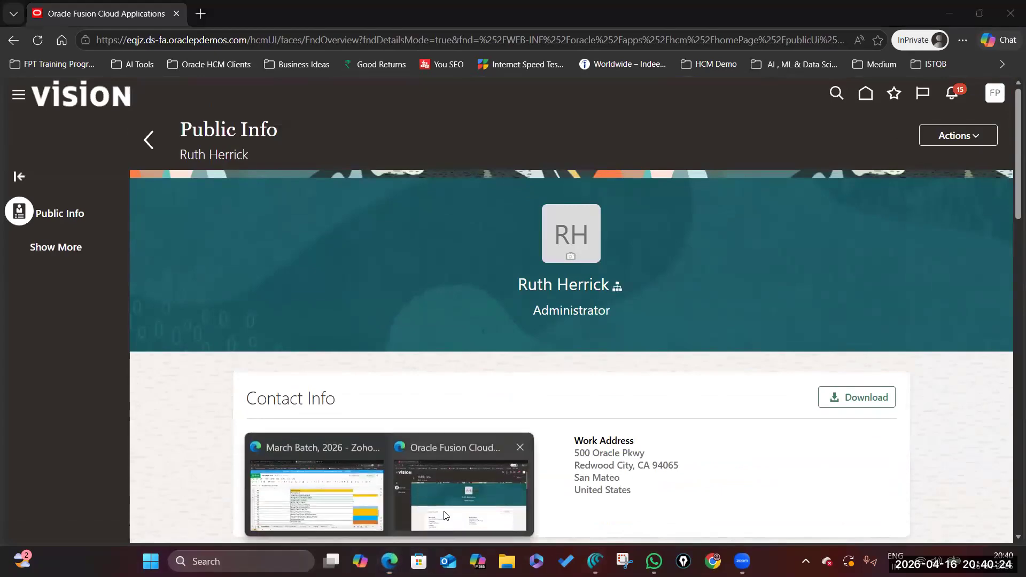
{"action": "left_click", "coordinate": [342, 517]}
{"action": "scroll", "coordinate": [374, 305], "scroll_direction": "up", "scroll_amount": 3}
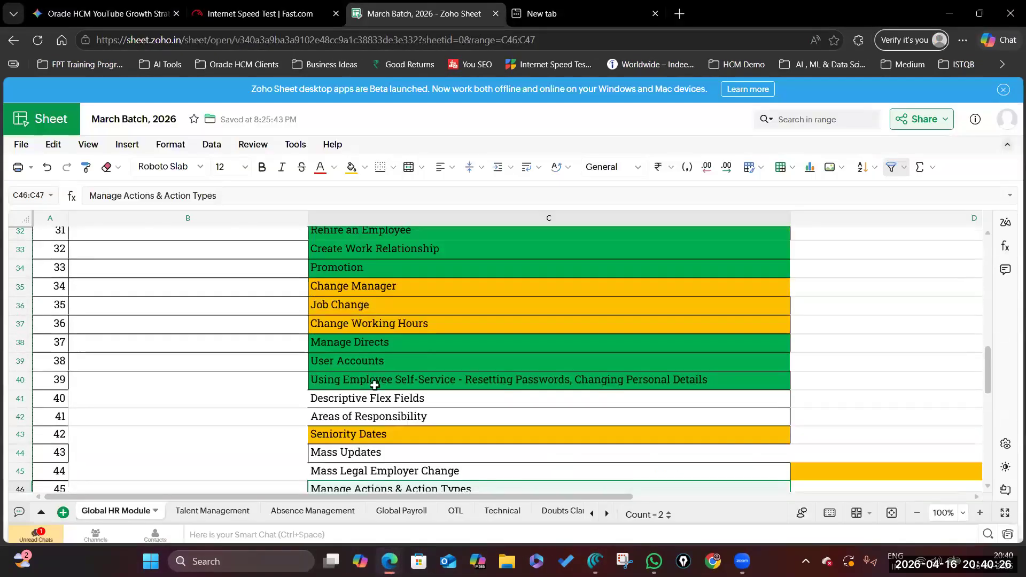
{"action": "left_click", "coordinate": [426, 323]}
{"action": "left_click", "coordinate": [426, 344]}
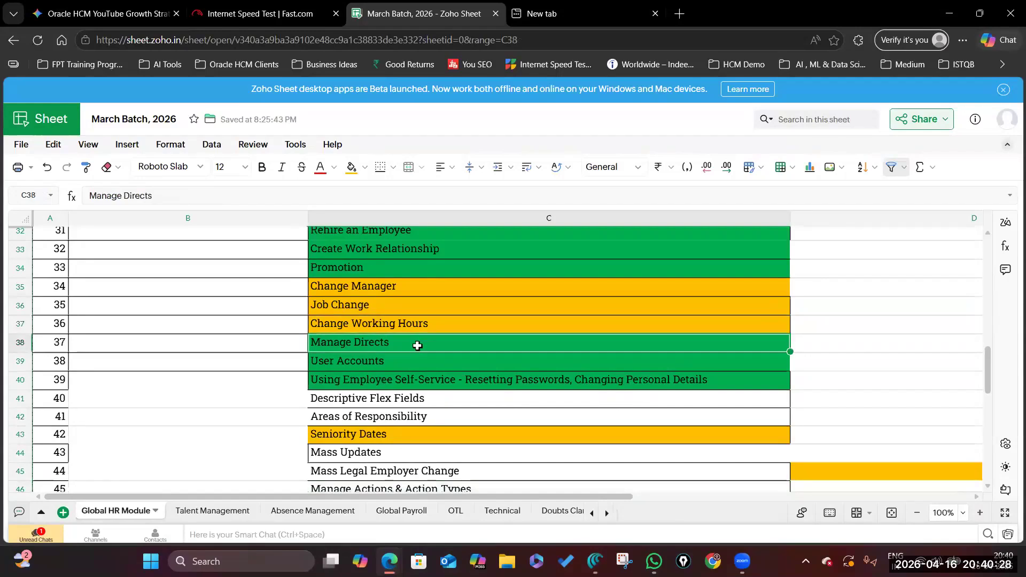
{"action": "left_click", "coordinate": [388, 285]}
{"action": "left_click", "coordinate": [390, 343]}
{"action": "left_click", "coordinate": [388, 287]}
{"action": "left_click", "coordinate": [365, 167]}
{"action": "left_click", "coordinate": [416, 337]}
Check the Job Change and Change Working Hours cells, then return to Oracle HCM.
{"action": "left_click", "coordinate": [359, 304]}
{"action": "left_click", "coordinate": [371, 325]}
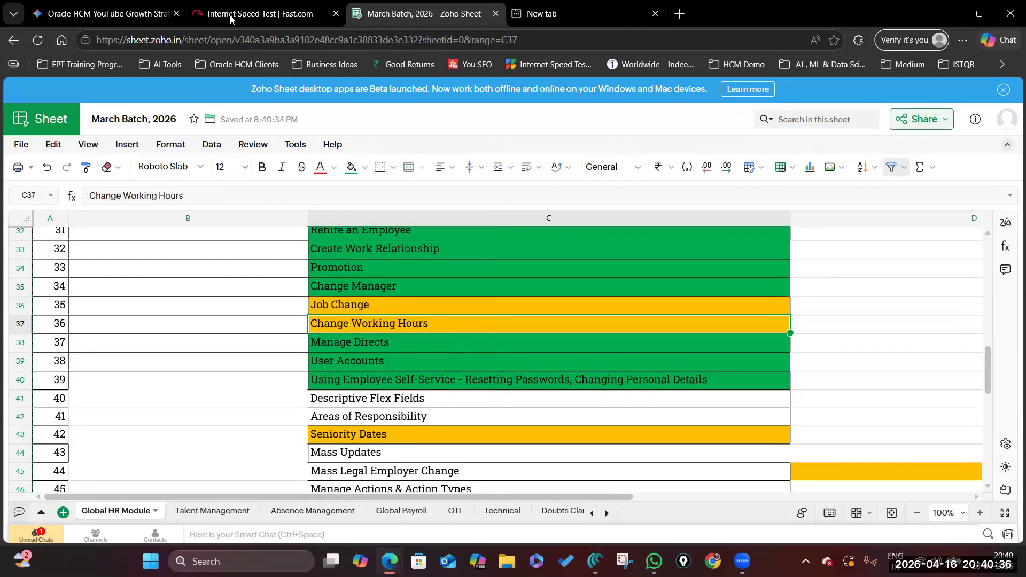
{"action": "left_click", "coordinate": [389, 561]}
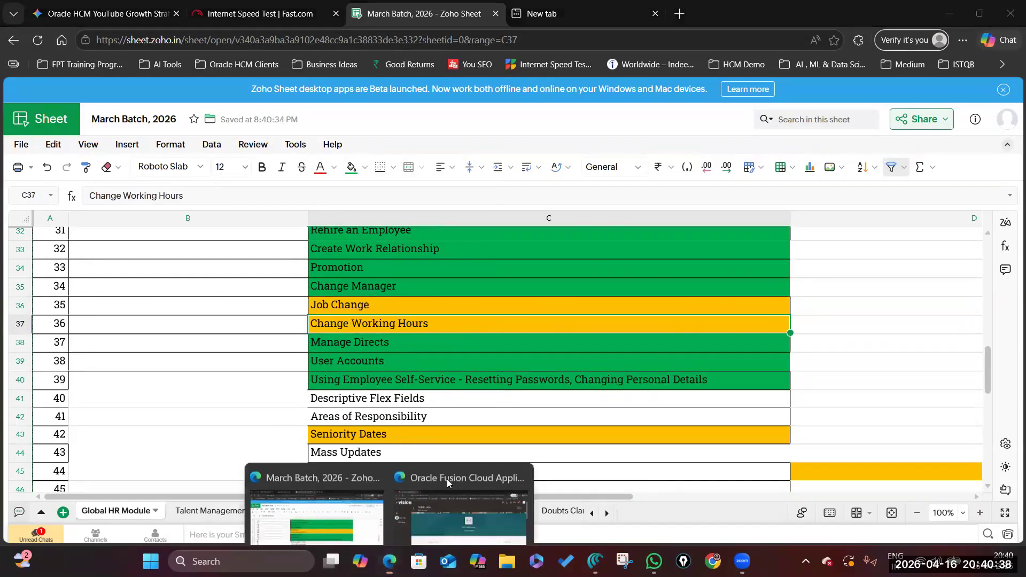
{"action": "left_click", "coordinate": [450, 478]}
{"action": "scroll", "coordinate": [107, 286], "scroll_direction": "down", "scroll_amount": 2}
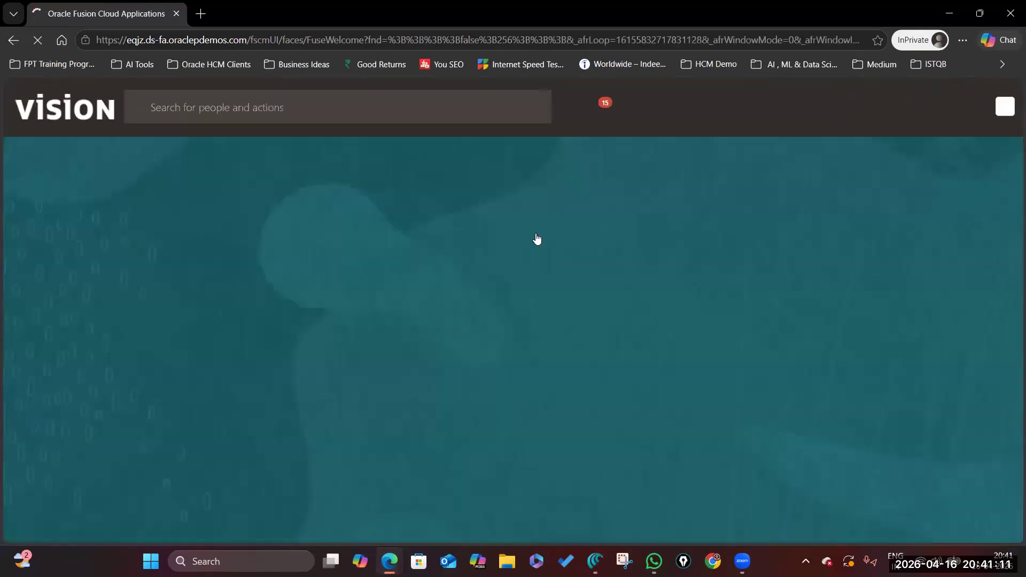
Start the Change Working Hours task and search for the employee by name.
{"action": "scroll", "coordinate": [254, 394], "scroll_direction": "down", "scroll_amount": 6}
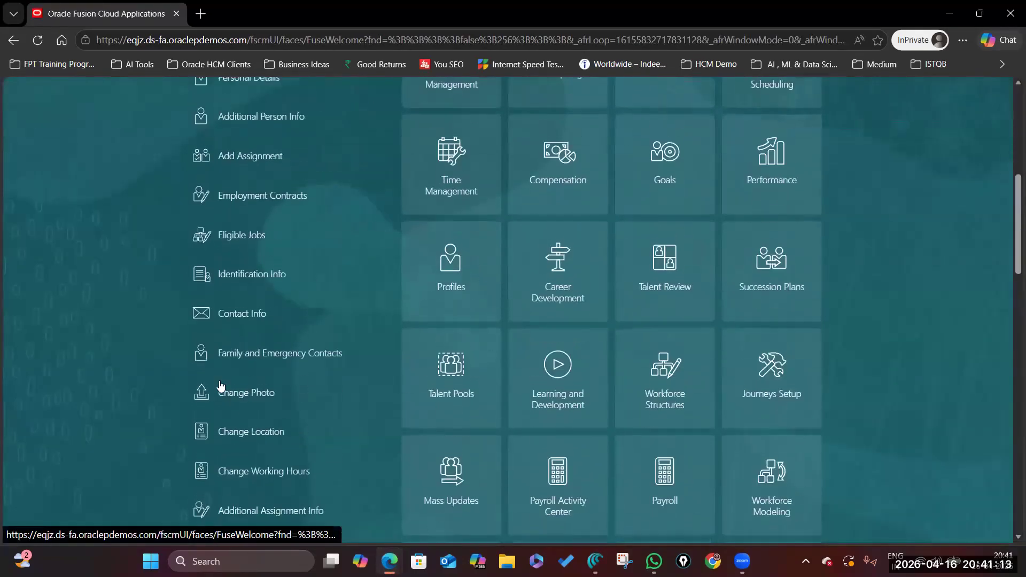
{"action": "left_click", "coordinate": [256, 469]}
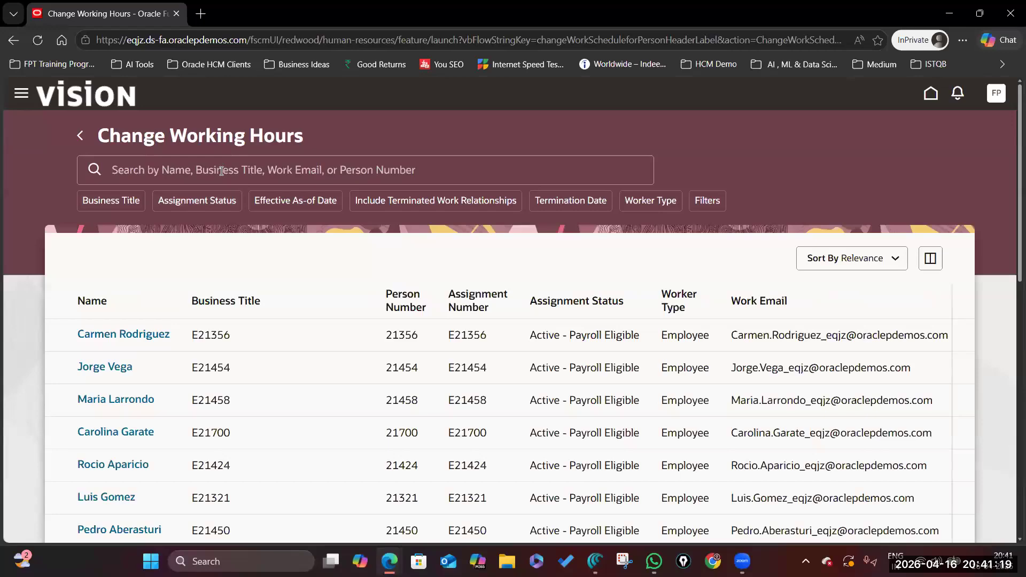
{"action": "left_click", "coordinate": [222, 171]}
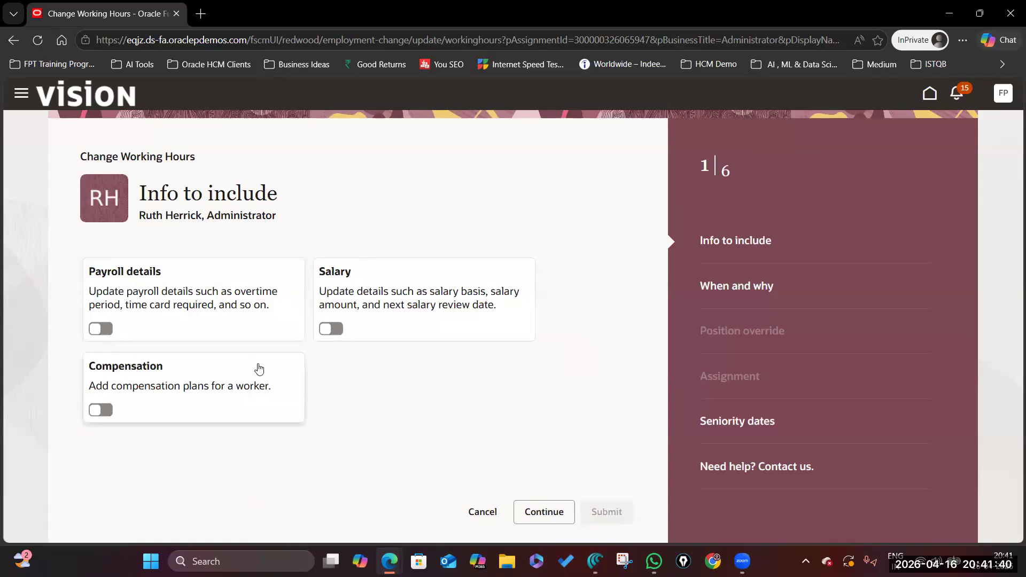
Continue to When and why and set the change start date to 4/16/26.
{"action": "left_click", "coordinate": [536, 514]}
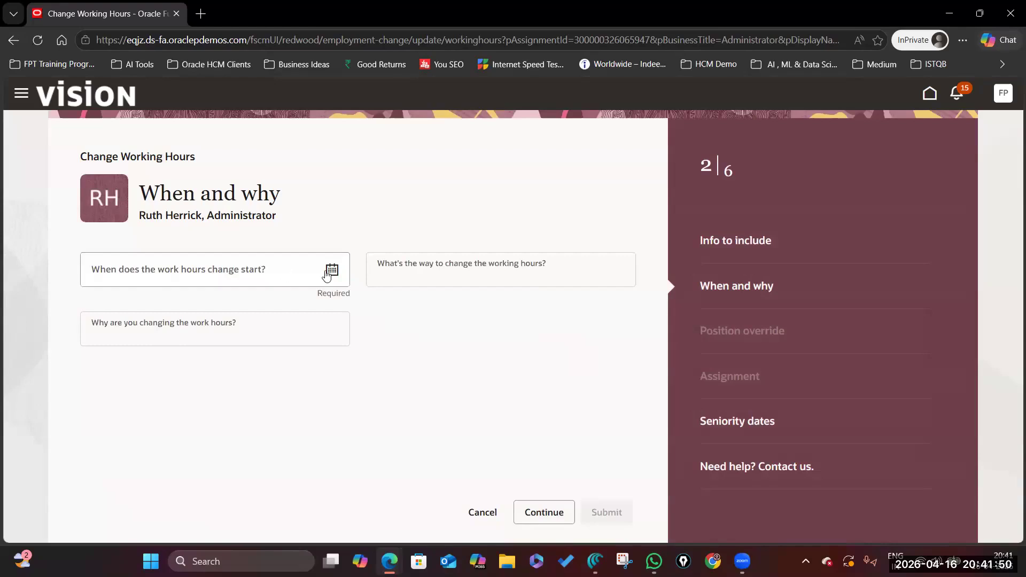
{"action": "left_click", "coordinate": [332, 271]}
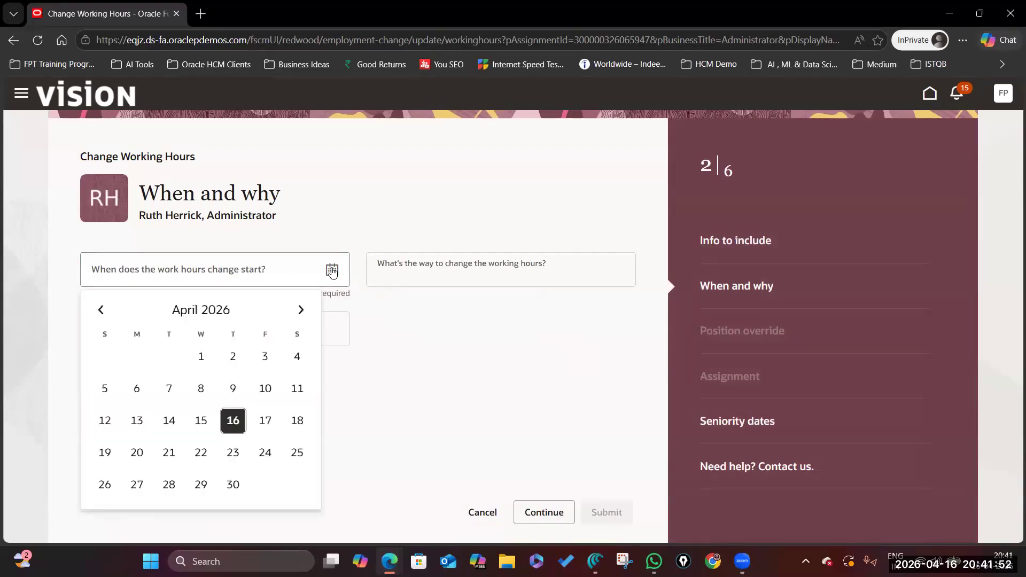
{"action": "left_click", "coordinate": [232, 419]}
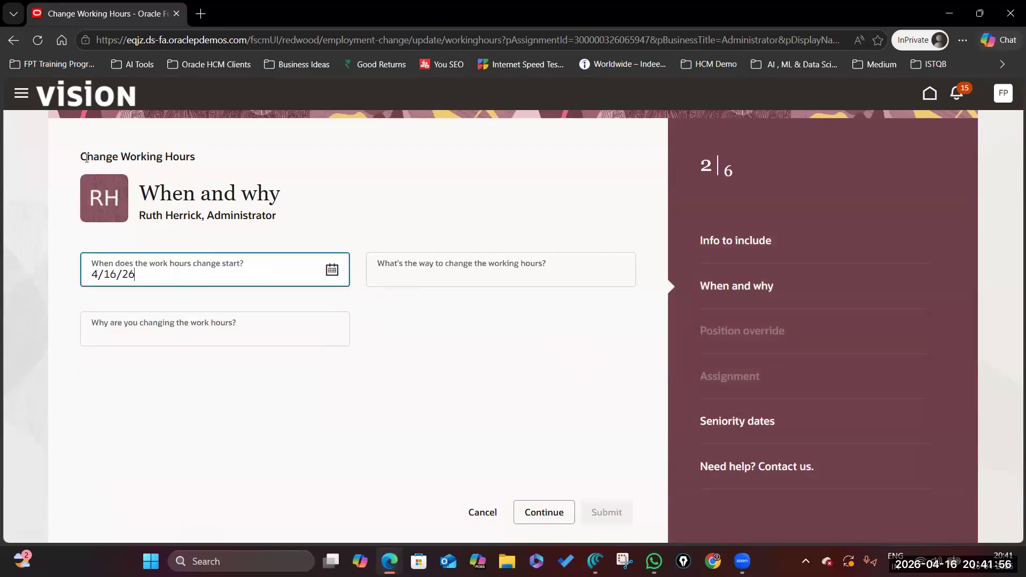
{"action": "left_click_drag", "start_coordinate": [86, 157], "coordinate": [227, 156]}
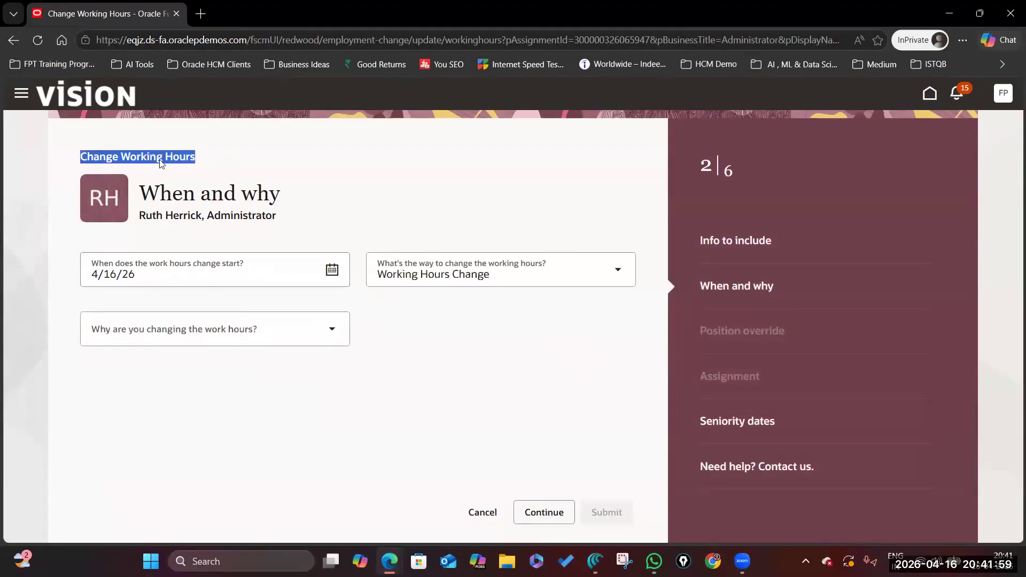
Choose Working Hours Change as the action and Worker Request as the reason.
{"action": "left_click", "coordinate": [404, 274]}
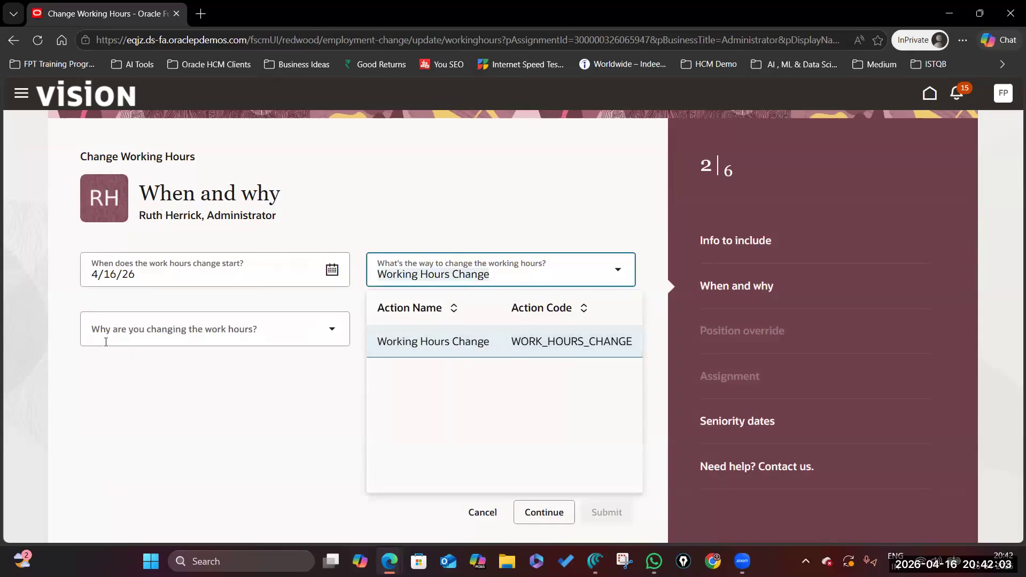
{"action": "left_click", "coordinate": [332, 331]}
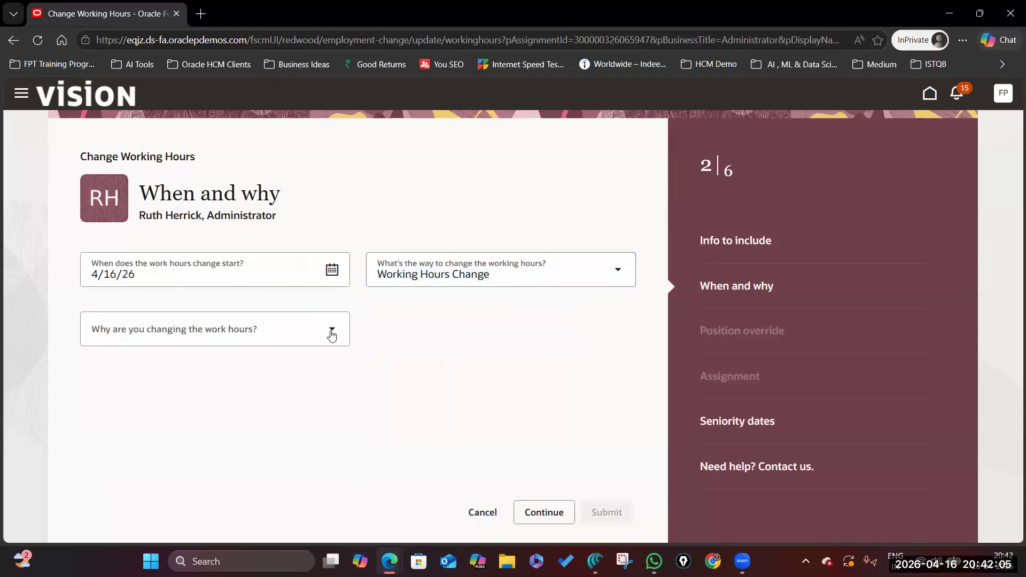
{"action": "left_click", "coordinate": [332, 332]}
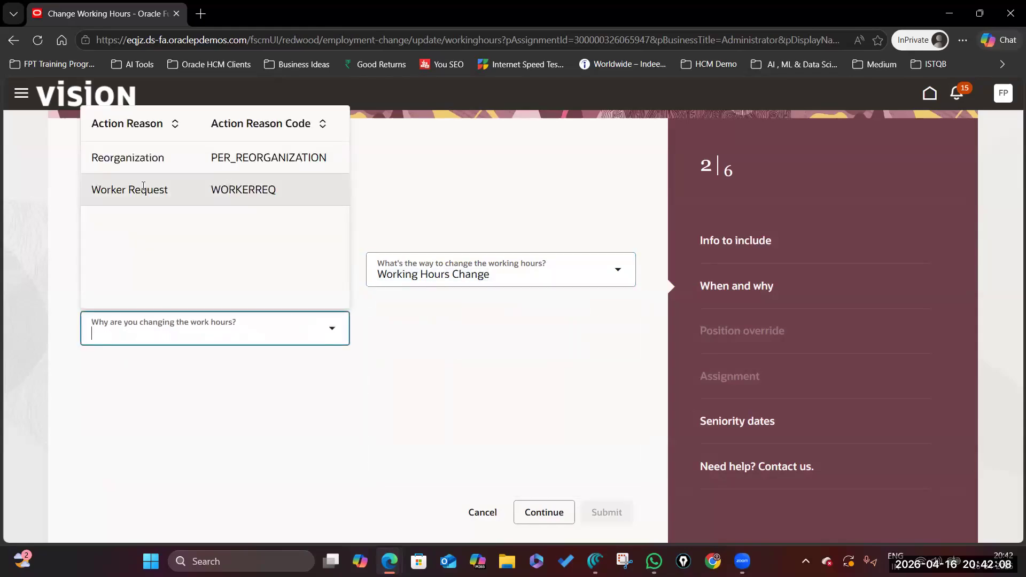
{"action": "left_click", "coordinate": [196, 190]}
{"action": "left_click", "coordinate": [311, 377]}
Recheck the action list and keep Working Hours Change selected.
{"action": "left_click_drag", "start_coordinate": [82, 153], "coordinate": [259, 158]}
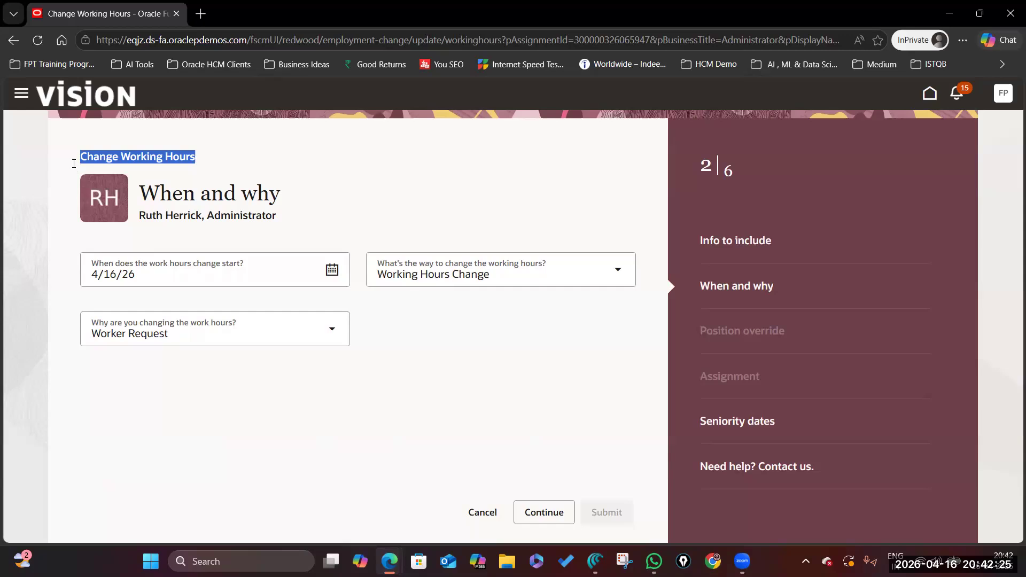
{"action": "left_click", "coordinate": [89, 156]}
{"action": "triple_click", "coordinate": [326, 160]}
{"action": "left_click", "coordinate": [476, 281]}
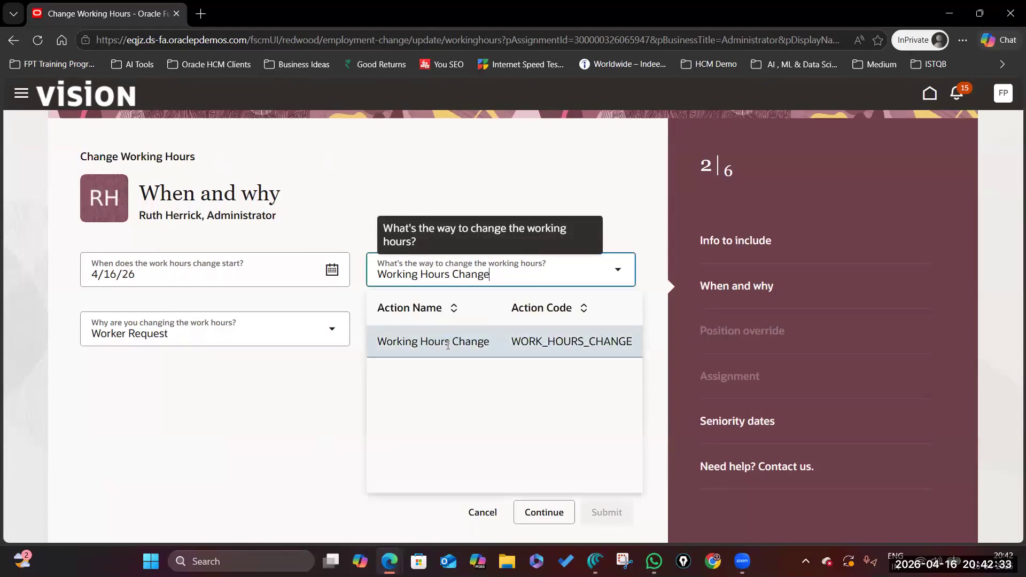
{"action": "left_click", "coordinate": [470, 343]}
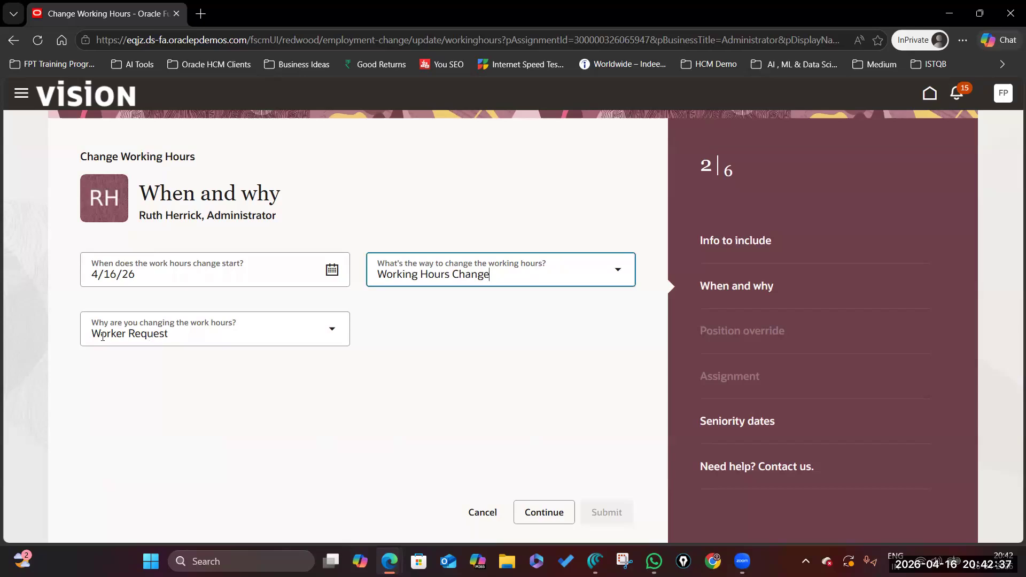
{"action": "left_click", "coordinate": [464, 361]}
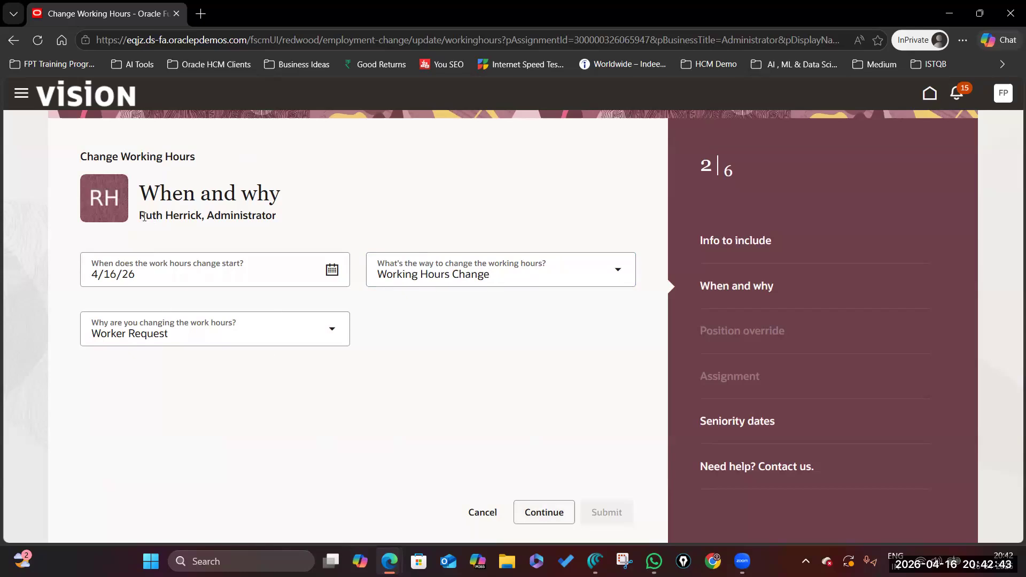
{"action": "left_click_drag", "start_coordinate": [218, 216], "coordinate": [138, 216]}
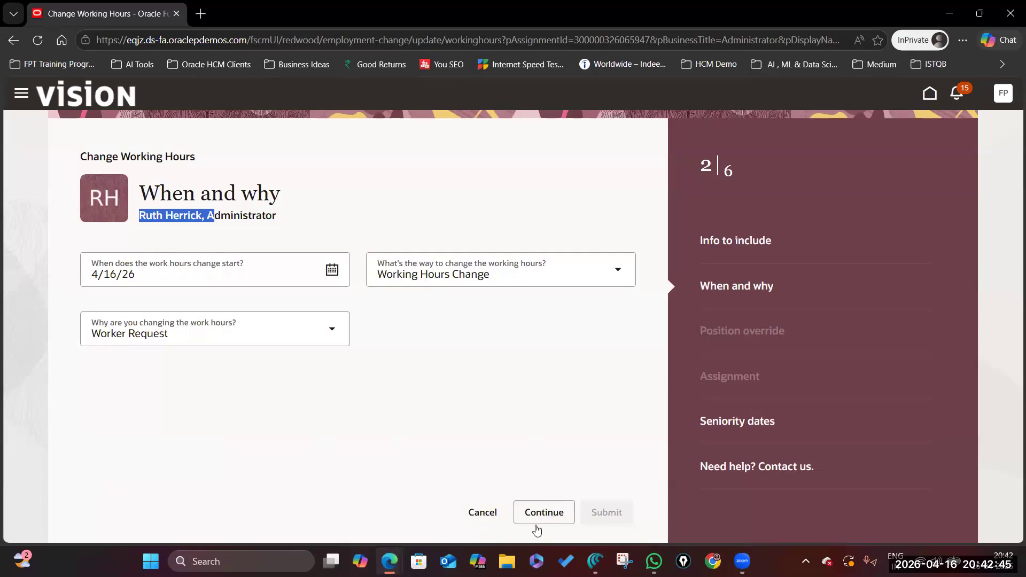
Review the Position override attributes, including Working Hours, and continue to Assignment.
{"action": "left_click", "coordinate": [546, 512]}
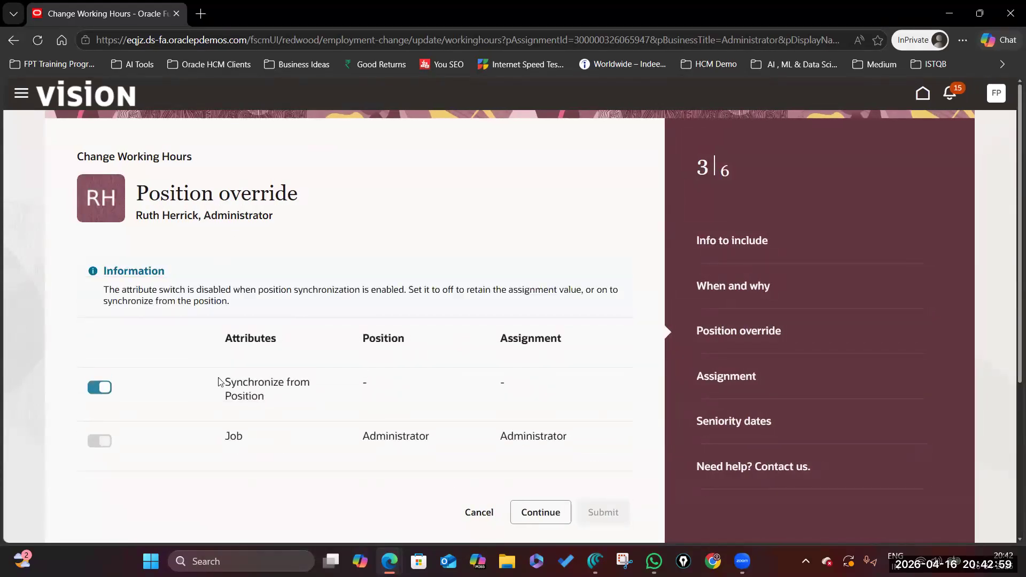
{"action": "scroll", "coordinate": [253, 394], "scroll_direction": "down", "scroll_amount": 5}
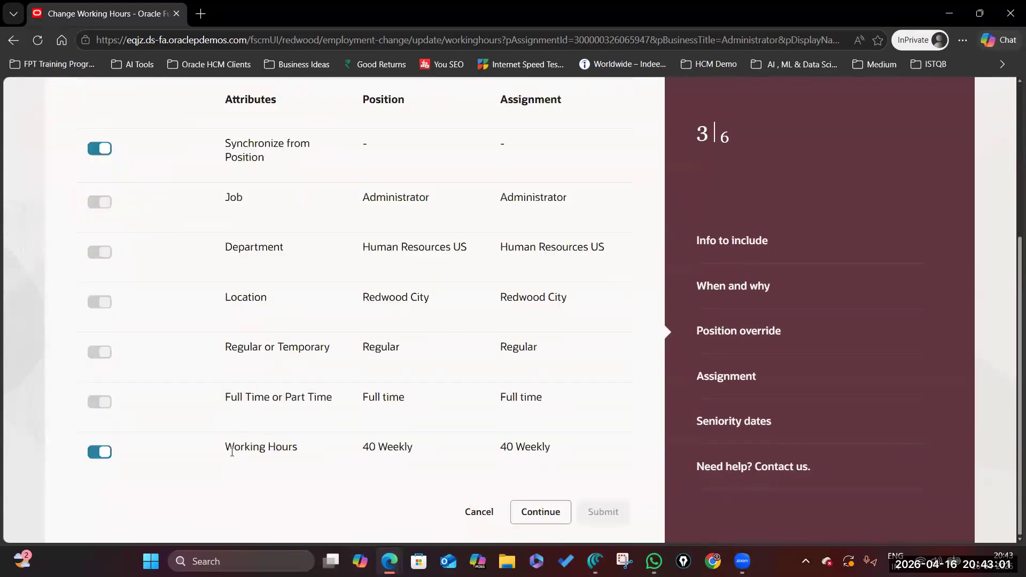
{"action": "left_click_drag", "start_coordinate": [225, 448], "coordinate": [297, 449]}
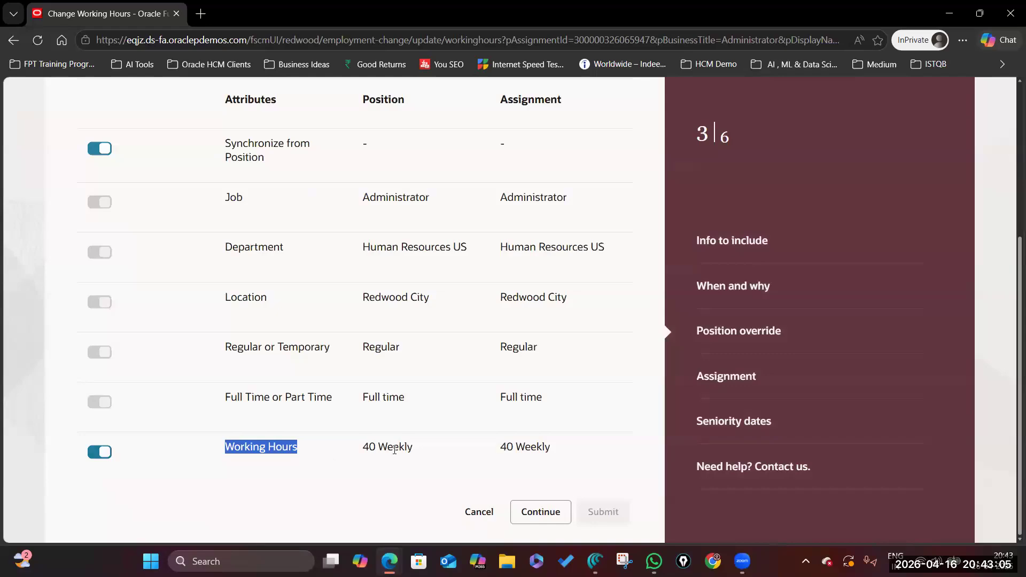
{"action": "scroll", "coordinate": [251, 406], "scroll_direction": "up", "scroll_amount": 5}
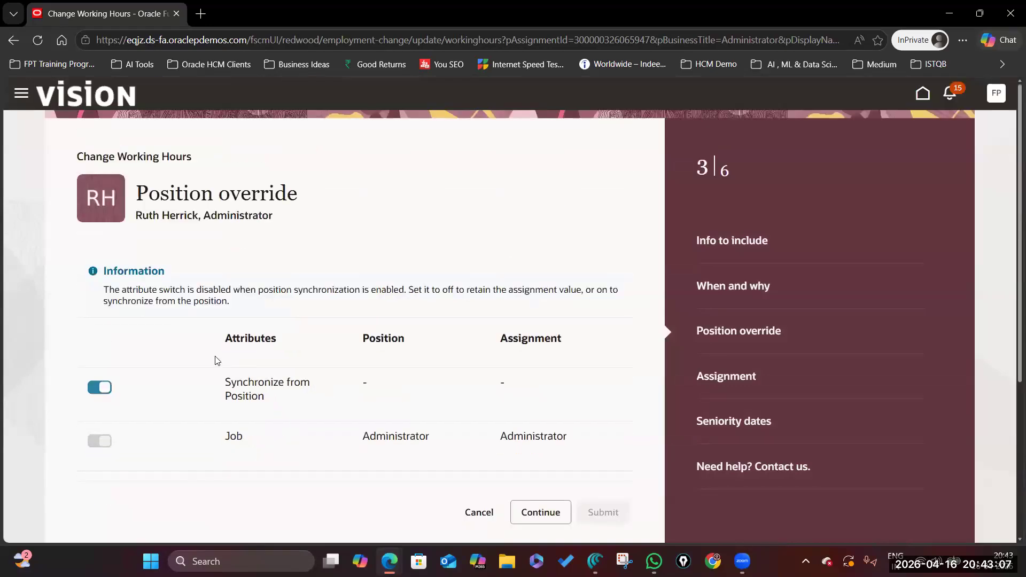
{"action": "scroll", "coordinate": [240, 411], "scroll_direction": "down", "scroll_amount": 1}
{"action": "scroll", "coordinate": [239, 412], "scroll_direction": "down", "scroll_amount": 4}
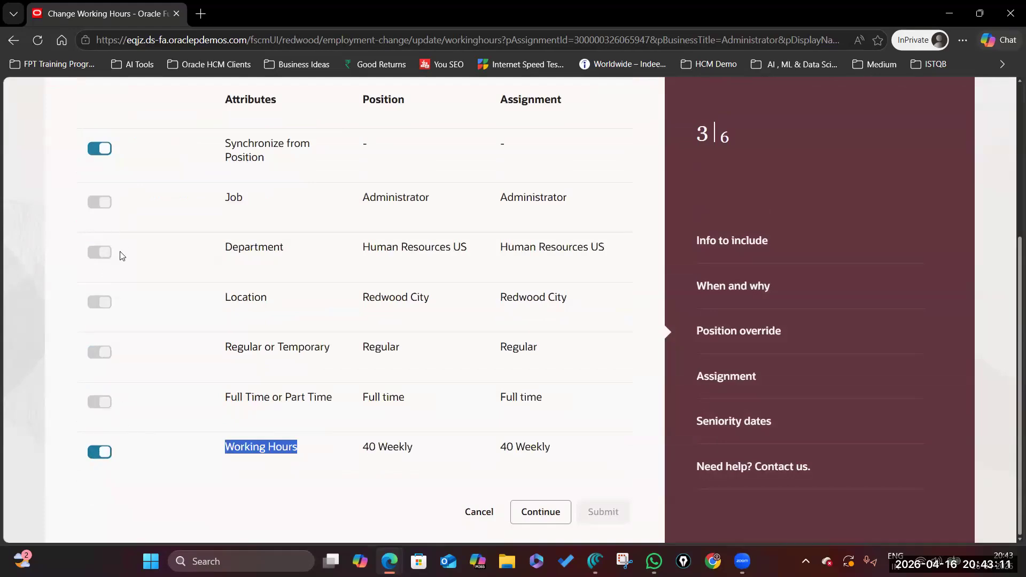
{"action": "left_click", "coordinate": [542, 512]}
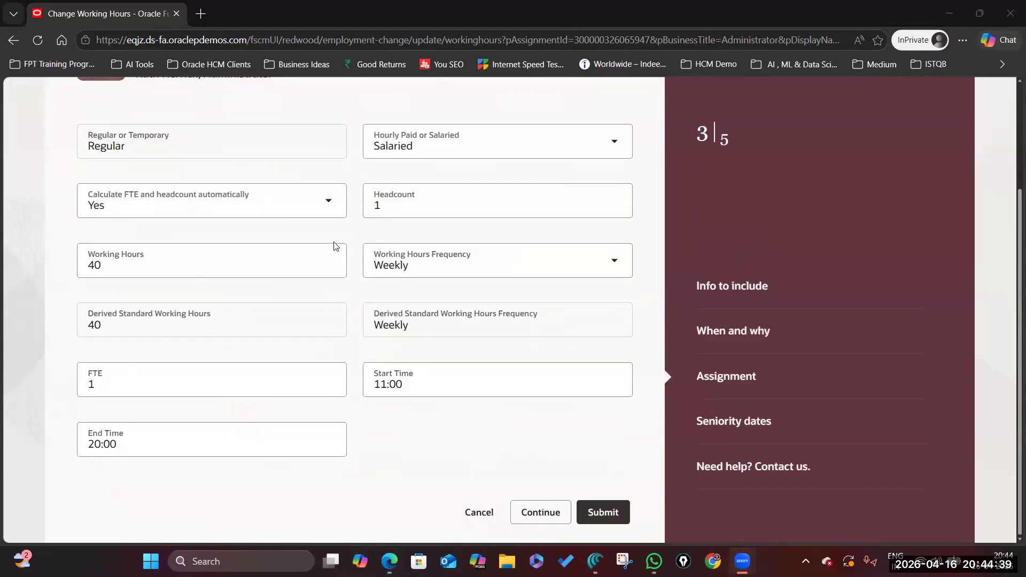
Replace the 11:00–20:00 assignment hours with Start Time 08:30 and End Time 17:30.
{"action": "scroll", "coordinate": [274, 360], "scroll_direction": "up", "scroll_amount": 3}
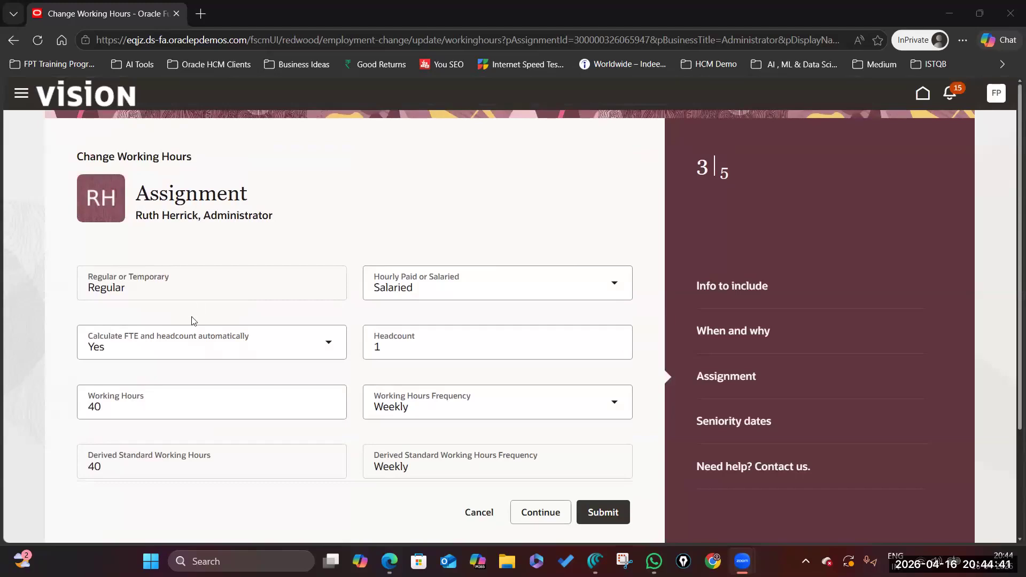
{"action": "scroll", "coordinate": [193, 320], "scroll_direction": "down", "scroll_amount": 3}
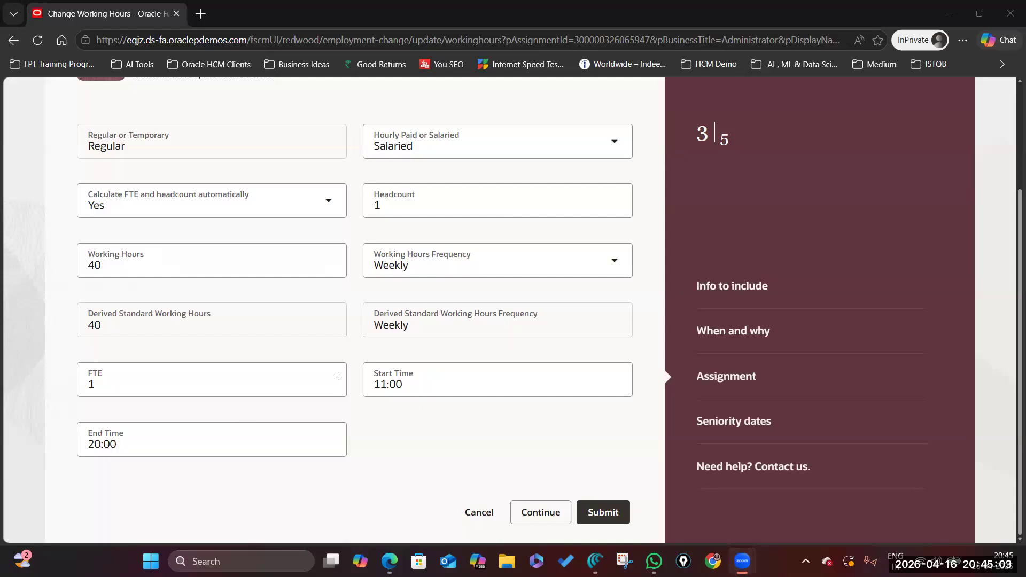
{"action": "left_click", "coordinate": [418, 375]}
{"action": "key", "text": "ctrl+a"}
{"action": "type", "text": "08"}
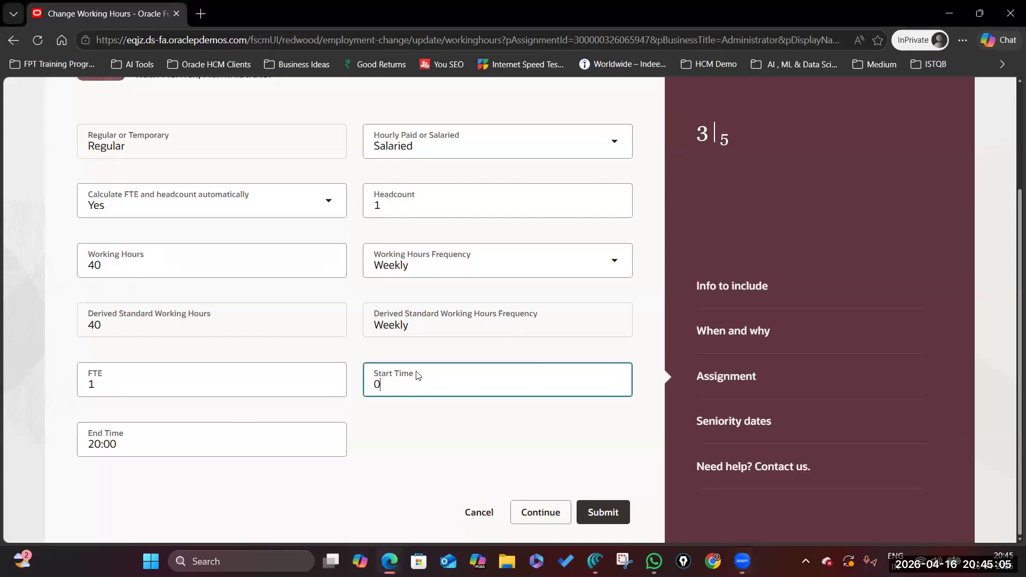
{"action": "type", "text": ":30"}
{"action": "left_click", "coordinate": [179, 434]}
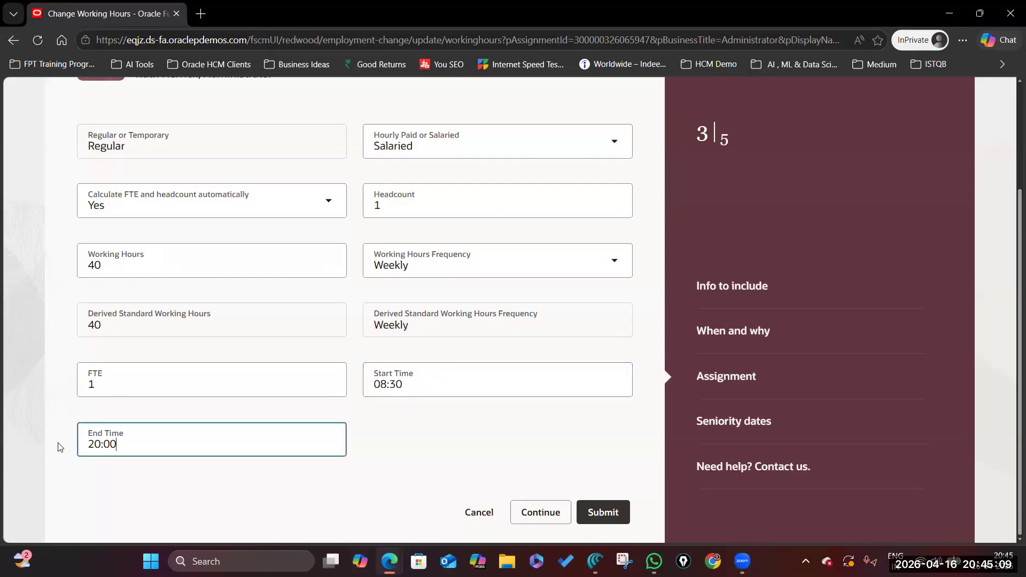
{"action": "key", "text": "ctrl+a"}
{"action": "type", "text": "17:30"}
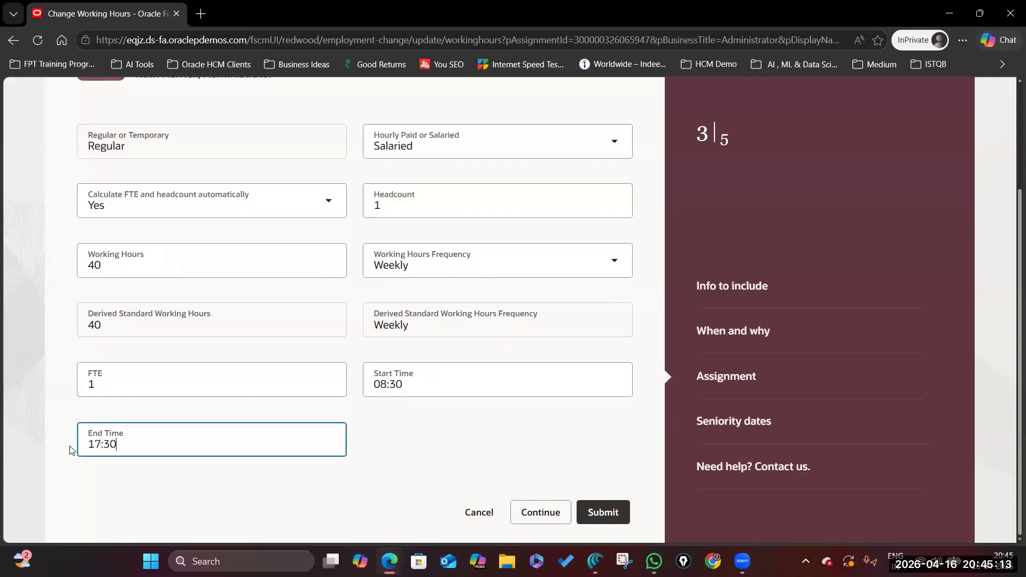
{"action": "left_click", "coordinate": [438, 416]}
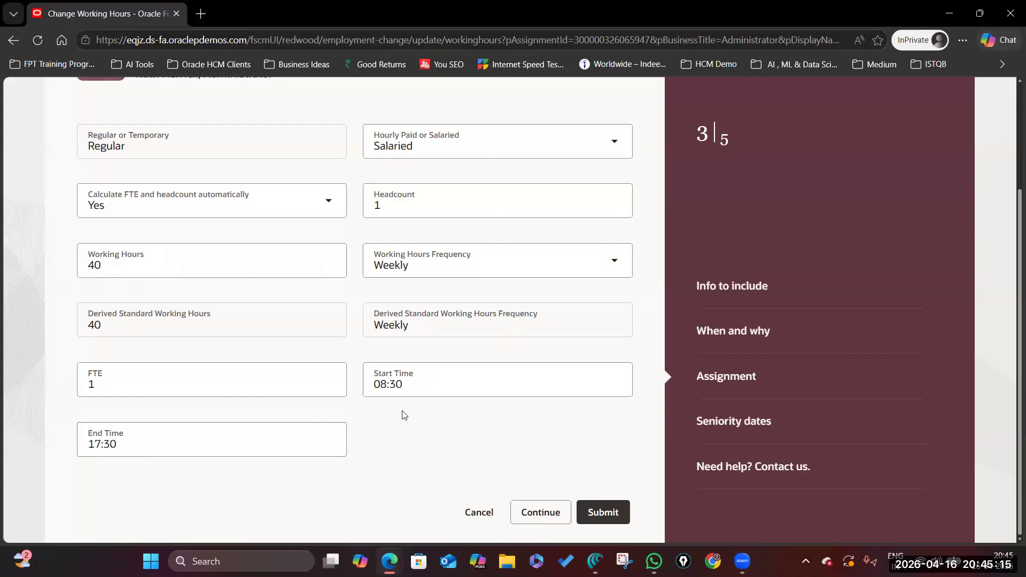
{"action": "scroll", "coordinate": [402, 414], "scroll_direction": "up", "scroll_amount": 3}
{"action": "scroll", "coordinate": [381, 390], "scroll_direction": "down", "scroll_amount": 3}
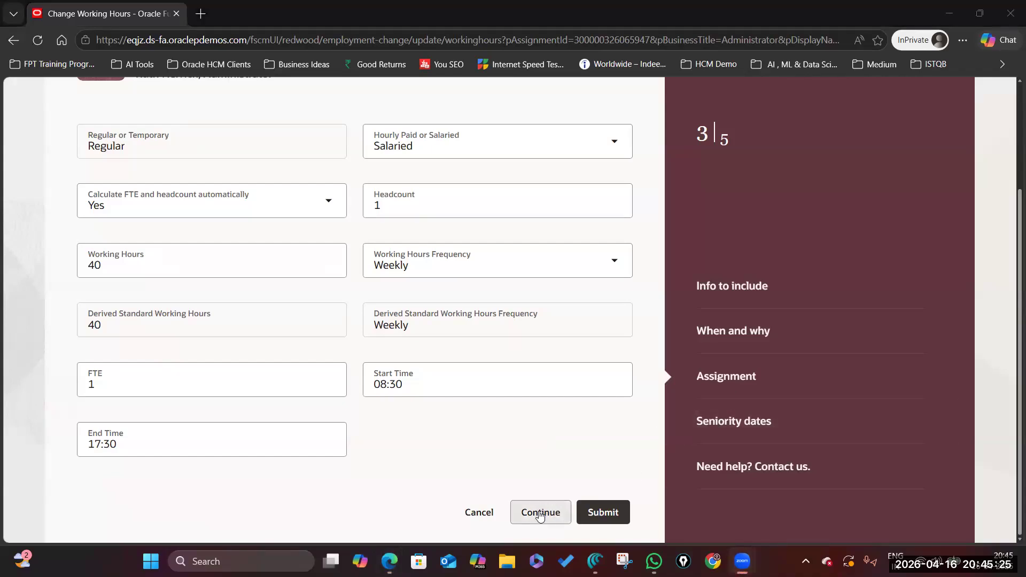
Continue past Seniority dates and submit the working hours change.
{"action": "left_click", "coordinate": [540, 513]}
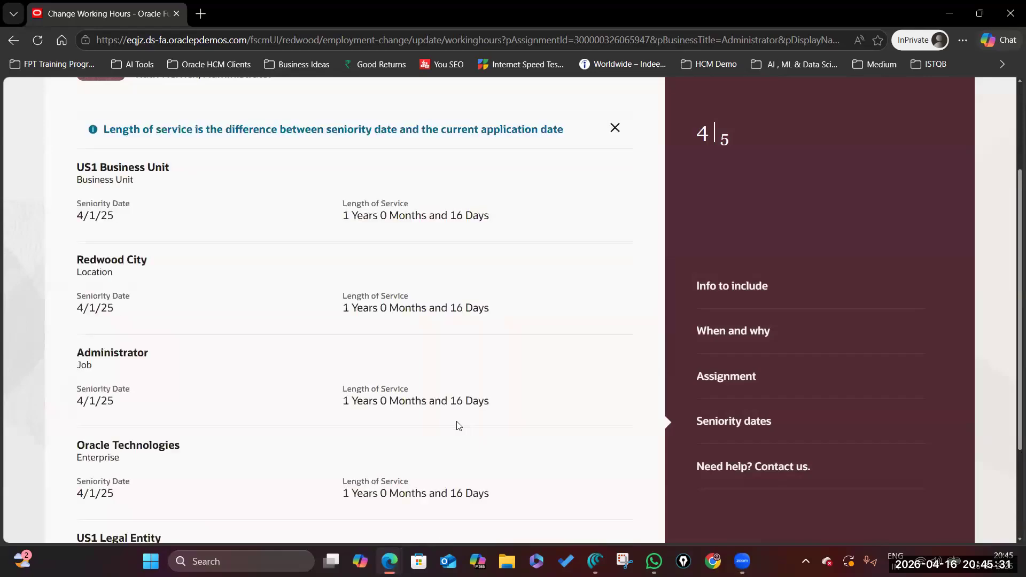
{"action": "scroll", "coordinate": [350, 314], "scroll_direction": "down", "scroll_amount": 3}
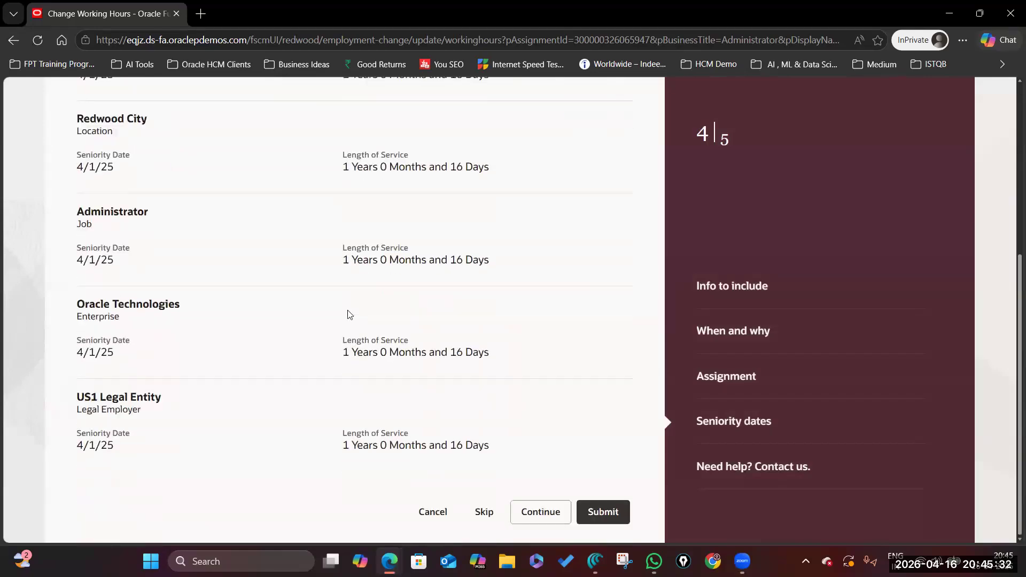
{"action": "left_click", "coordinate": [603, 511]}
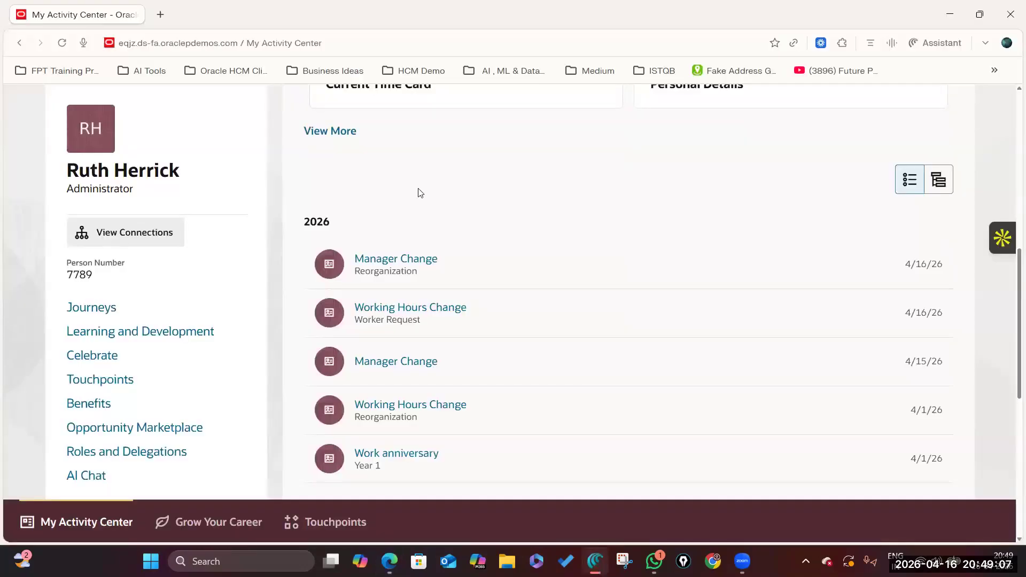
Open My Activity Center from the home page and scroll to the 2026 activities.
{"action": "scroll", "coordinate": [144, 284], "scroll_direction": "up", "scroll_amount": 5}
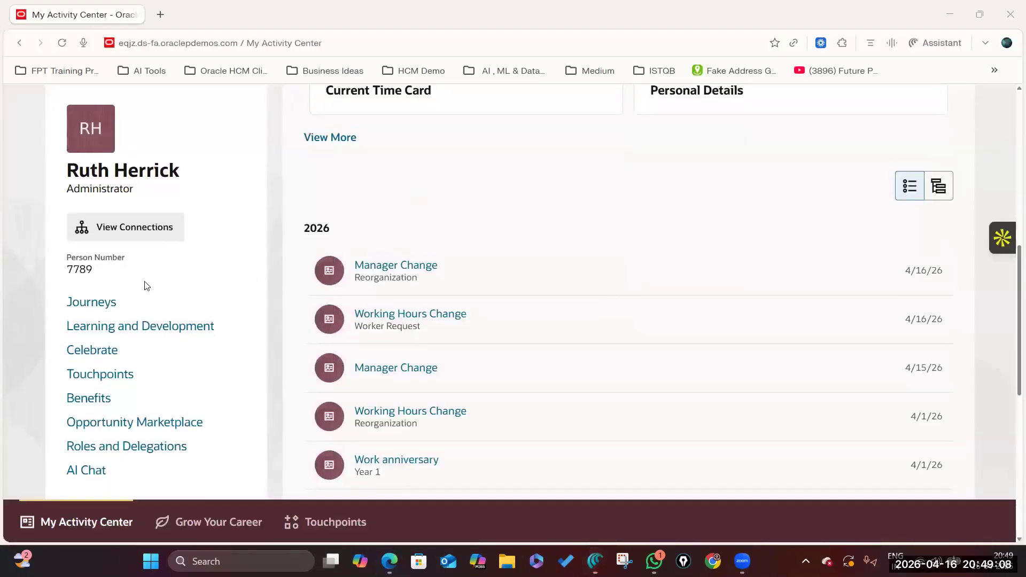
{"action": "scroll", "coordinate": [184, 285], "scroll_direction": "up", "scroll_amount": 3}
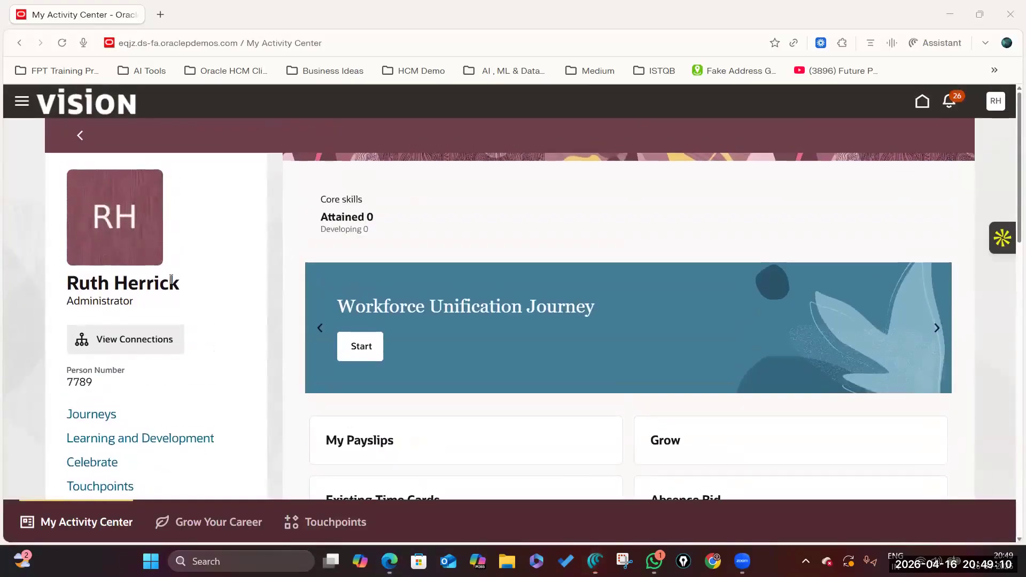
{"action": "left_click", "coordinate": [76, 134]}
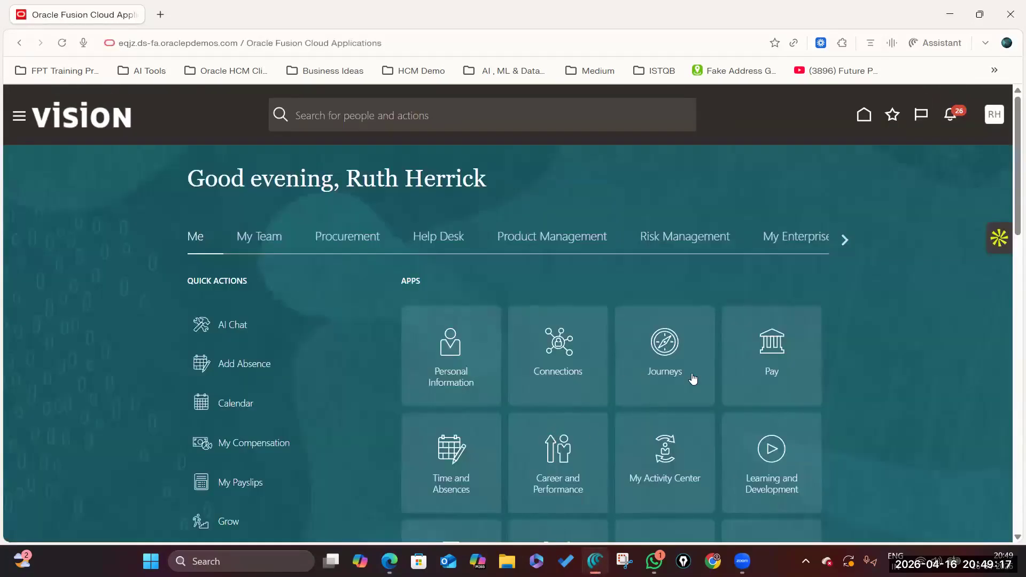
{"action": "left_click", "coordinate": [663, 453]}
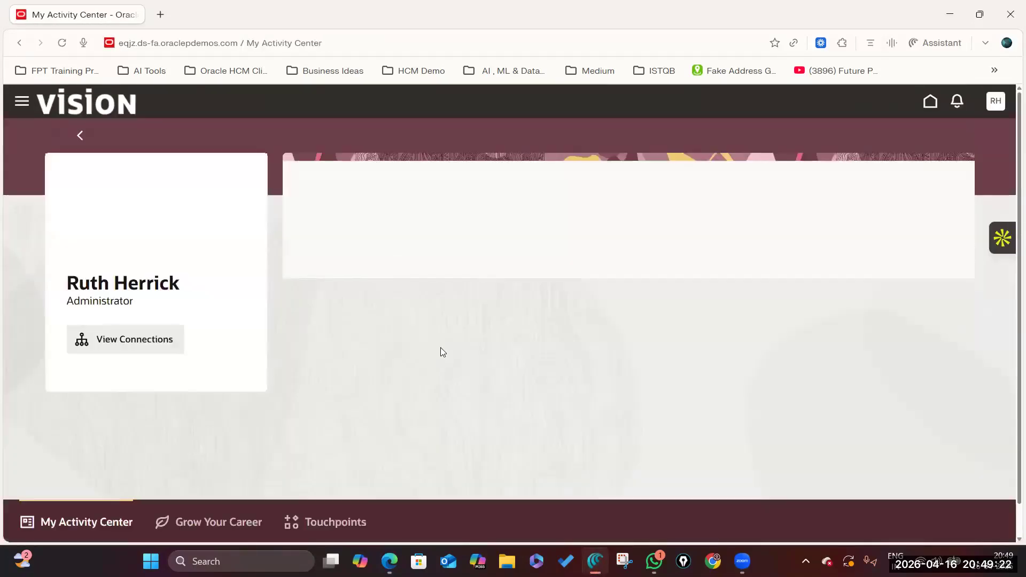
{"action": "scroll", "coordinate": [458, 349], "scroll_direction": "down", "scroll_amount": 5}
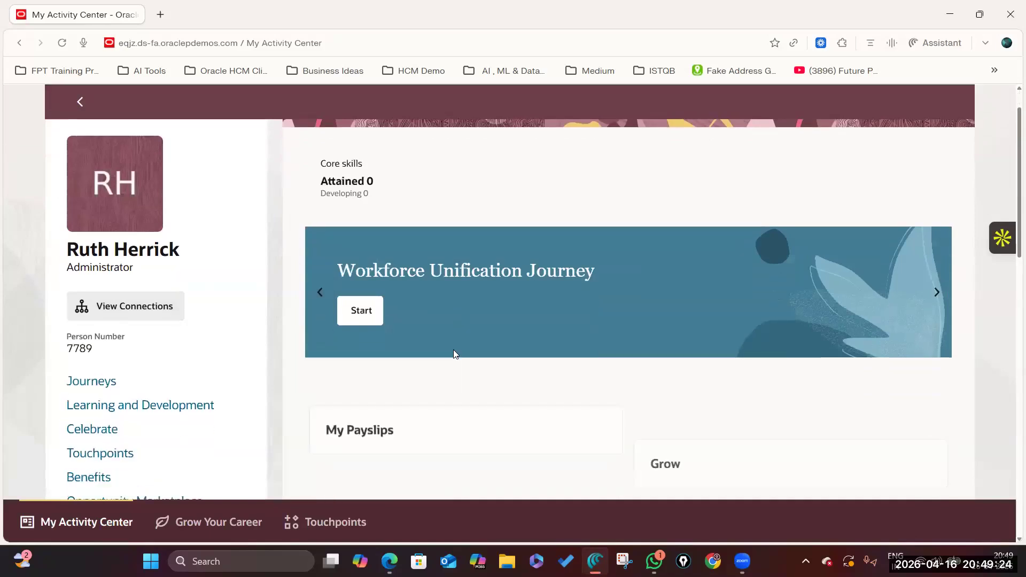
{"action": "scroll", "coordinate": [423, 350], "scroll_direction": "down", "scroll_amount": 3}
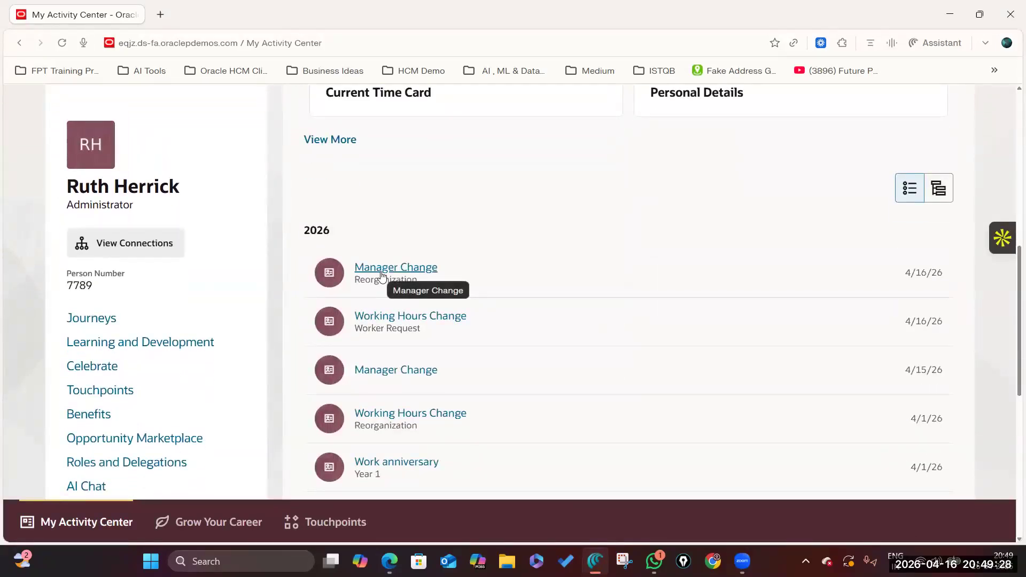
Open the 4/16/26 Working Hours Change entry and scroll down to Historical changes.
{"action": "left_click", "coordinate": [393, 316]}
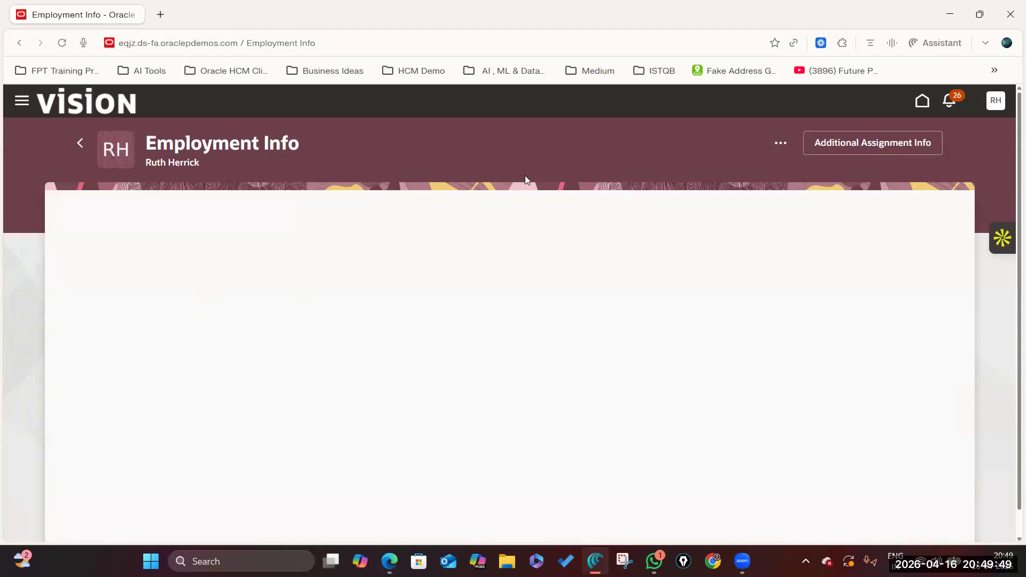
{"action": "scroll", "coordinate": [415, 376], "scroll_direction": "down", "scroll_amount": 1}
{"action": "scroll", "coordinate": [415, 376], "scroll_direction": "up", "scroll_amount": 1}
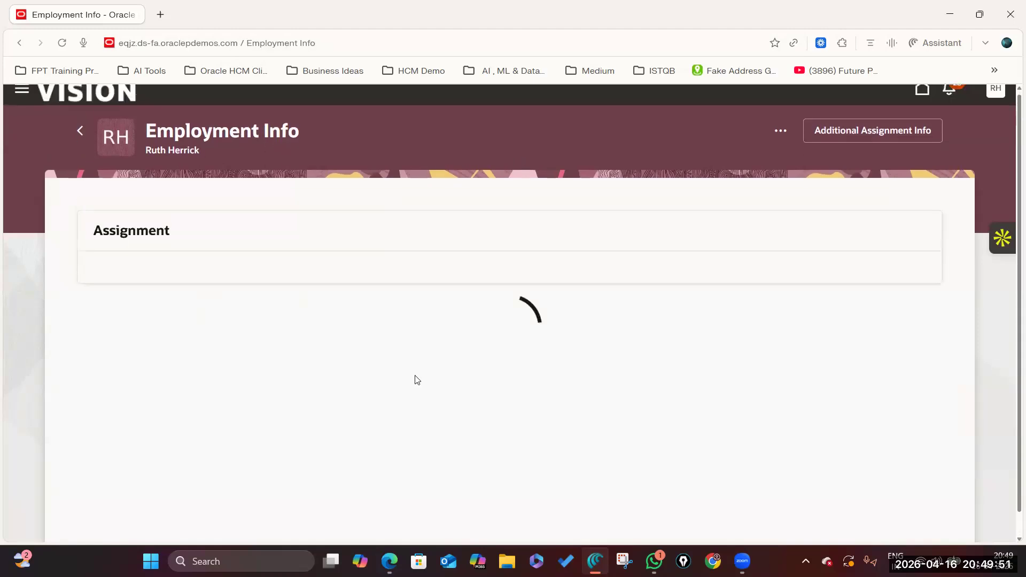
{"action": "scroll", "coordinate": [417, 380], "scroll_direction": "down", "scroll_amount": 6}
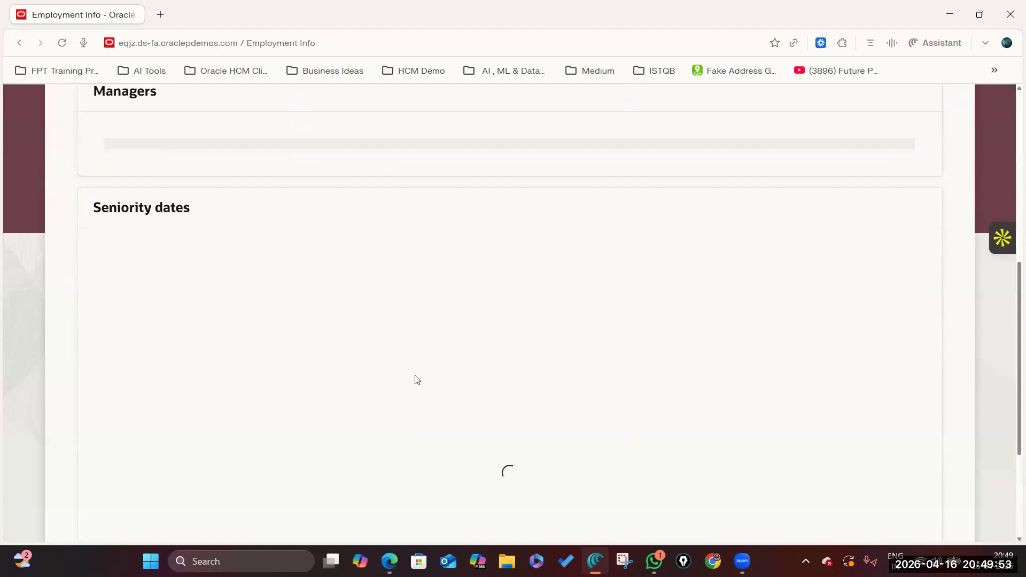
{"action": "scroll", "coordinate": [417, 380], "scroll_direction": "down", "scroll_amount": 7}
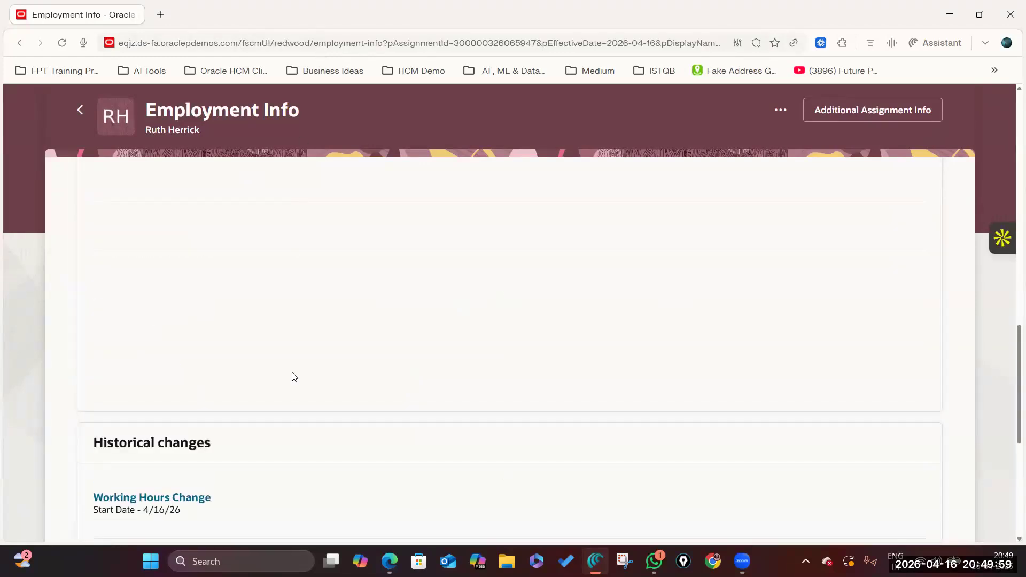
{"action": "scroll", "coordinate": [290, 379], "scroll_direction": "down", "scroll_amount": 5}
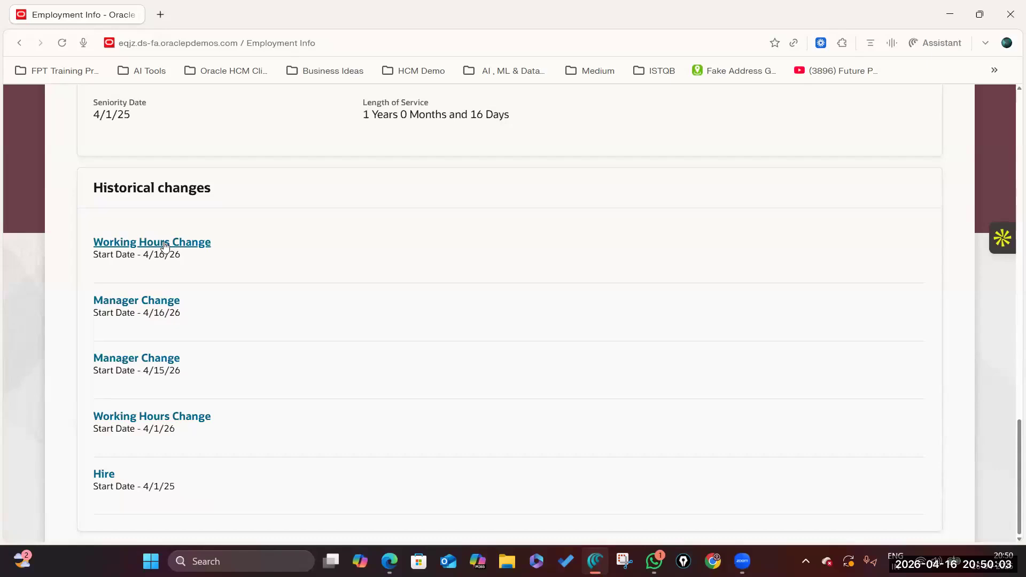
Open the 4/16/26 Working Hours Change details and check the What Changed action reasons.
{"action": "left_click", "coordinate": [152, 242]}
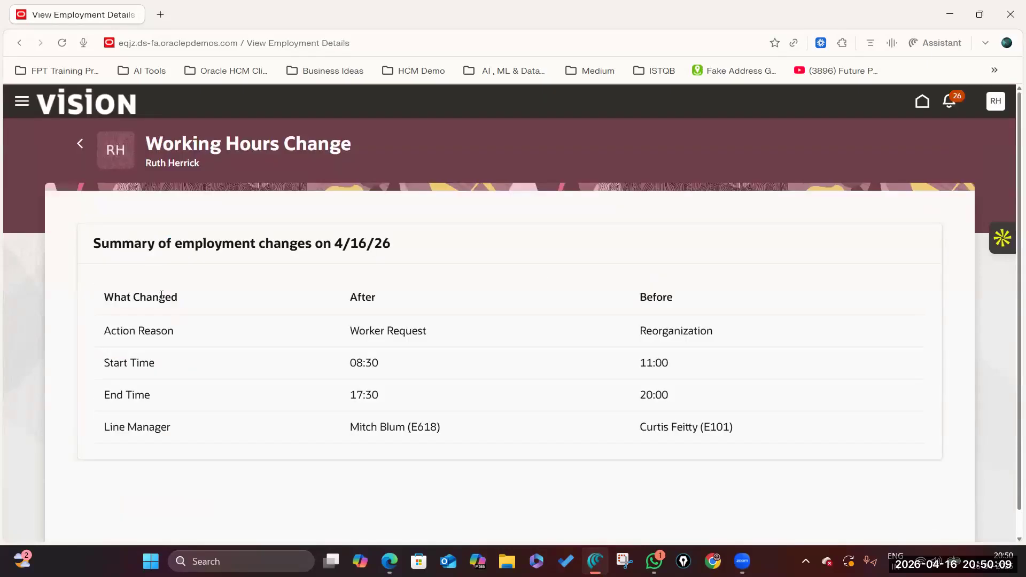
{"action": "left_click_drag", "start_coordinate": [155, 297], "coordinate": [104, 298]}
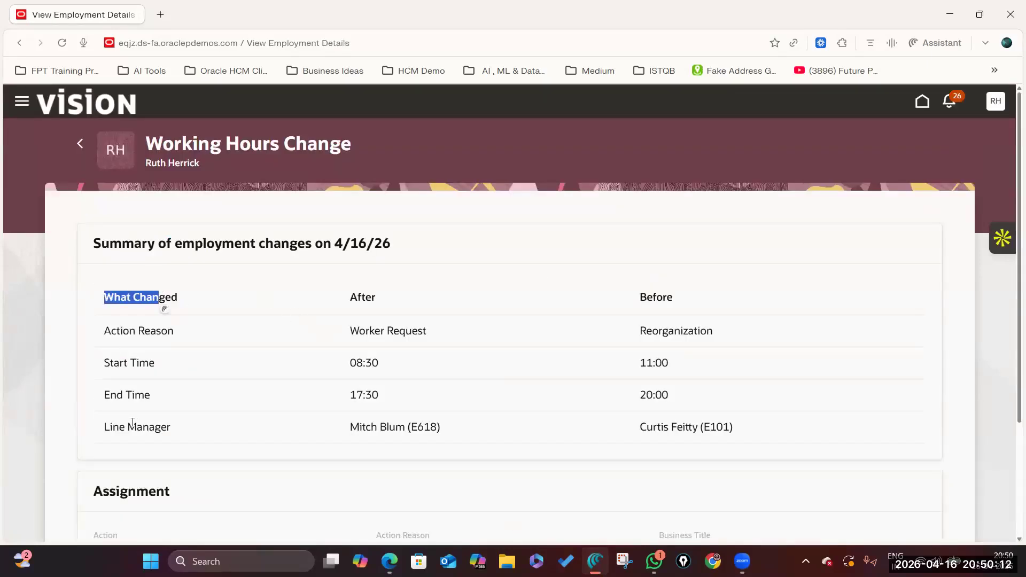
{"action": "left_click", "coordinate": [515, 249]}
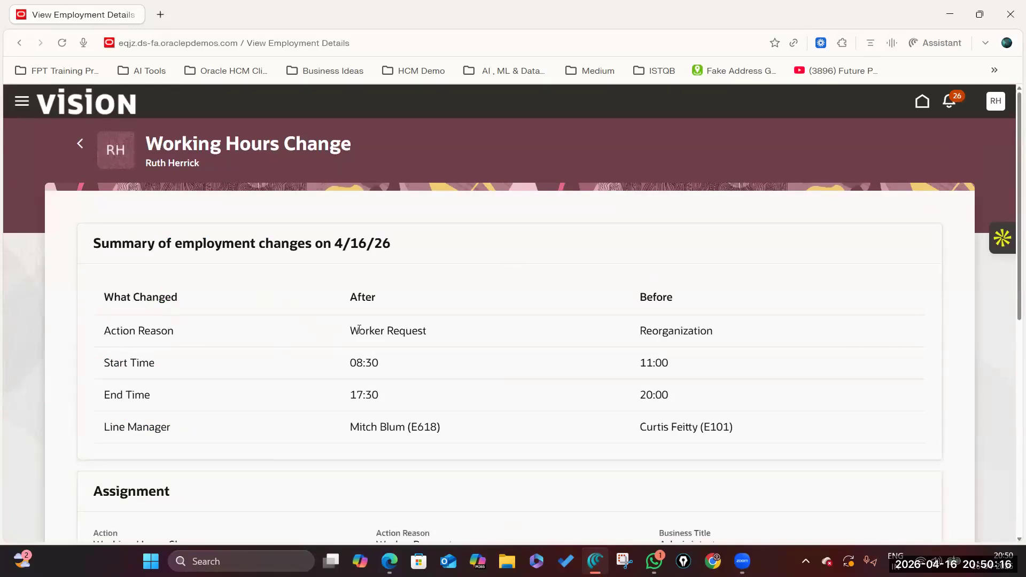
{"action": "left_click_drag", "start_coordinate": [357, 330], "coordinate": [671, 329]}
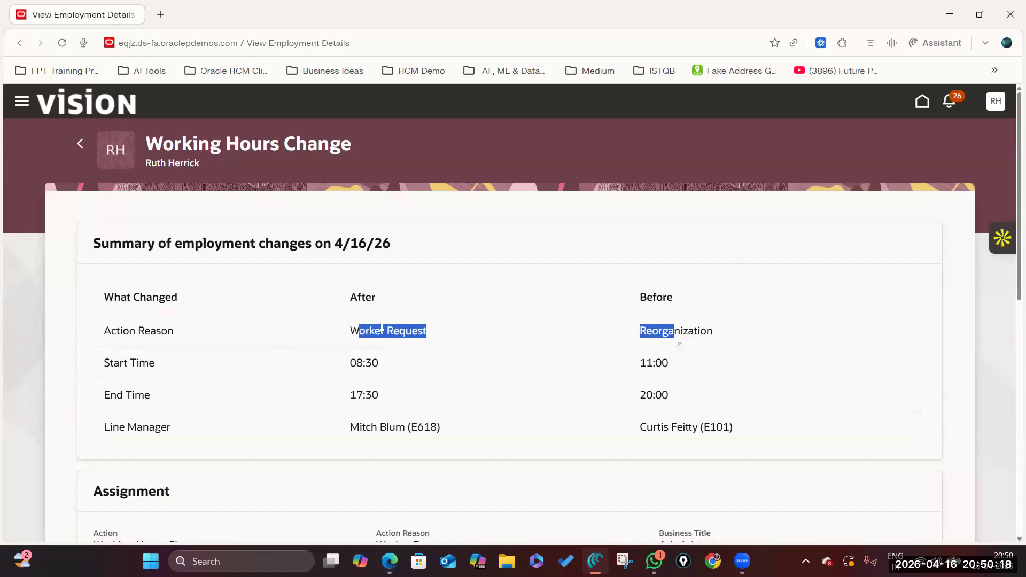
{"action": "left_click", "coordinate": [604, 365]}
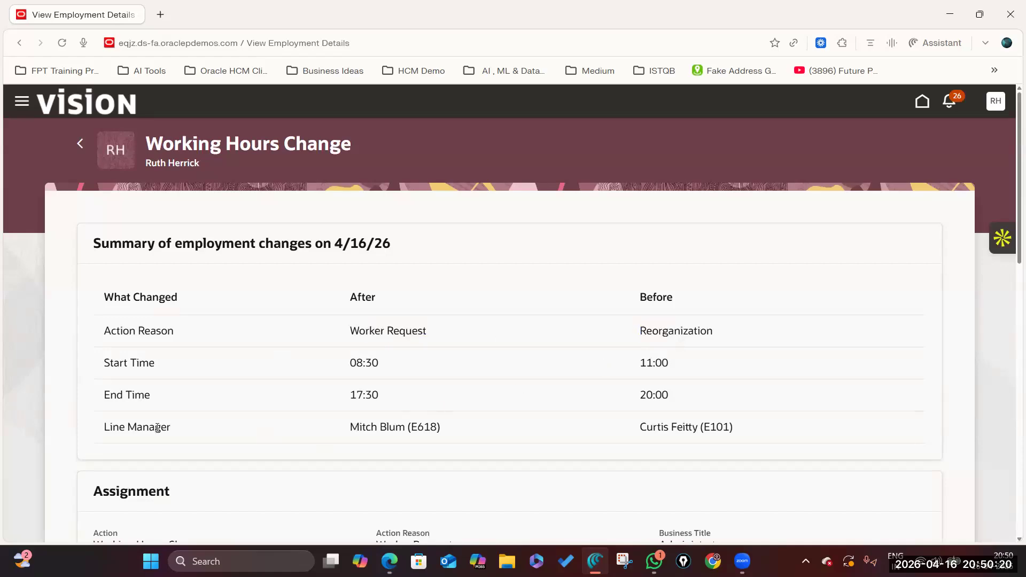
{"action": "scroll", "coordinate": [268, 441], "scroll_direction": "down", "scroll_amount": 5}
{"action": "scroll", "coordinate": [332, 262], "scroll_direction": "up", "scroll_amount": 3}
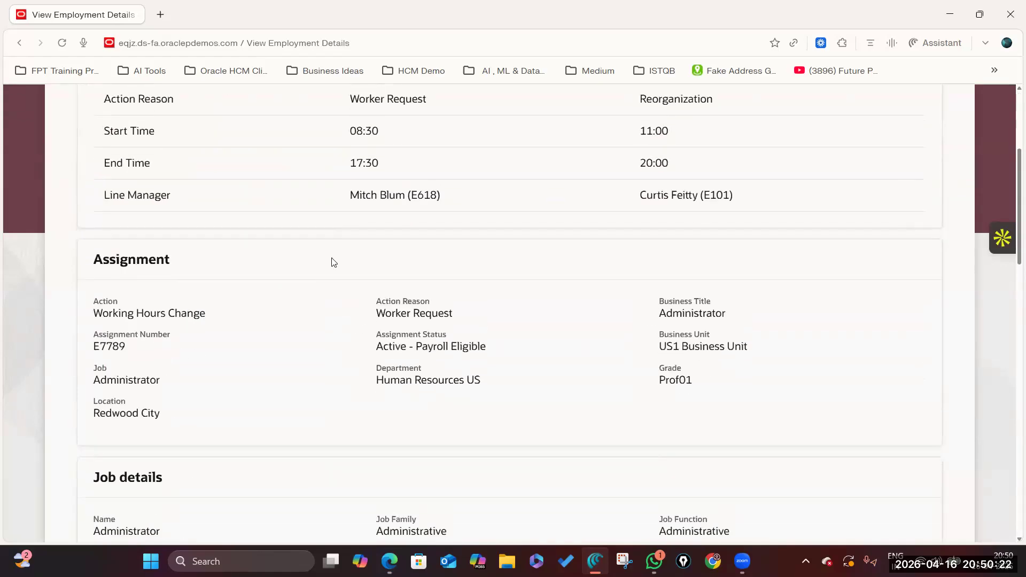
{"action": "scroll", "coordinate": [657, 265], "scroll_direction": "up", "scroll_amount": 3}
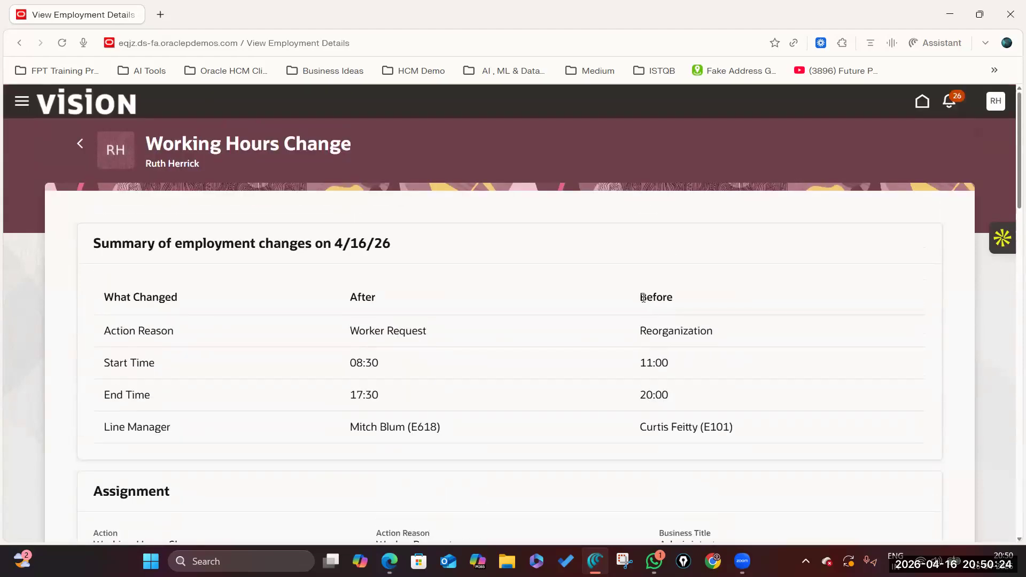
Compare Before times 11:00–20:00 with After times 08:30–17:30, plus the previous line manager.
{"action": "double_click", "coordinate": [753, 299]}
{"action": "left_click_drag", "start_coordinate": [643, 364], "coordinate": [717, 364]}
{"action": "triple_click", "coordinate": [678, 401]}
{"action": "left_click", "coordinate": [398, 368]}
{"action": "double_click", "coordinate": [398, 368]}
{"action": "left_click_drag", "start_coordinate": [351, 396], "coordinate": [380, 397]}
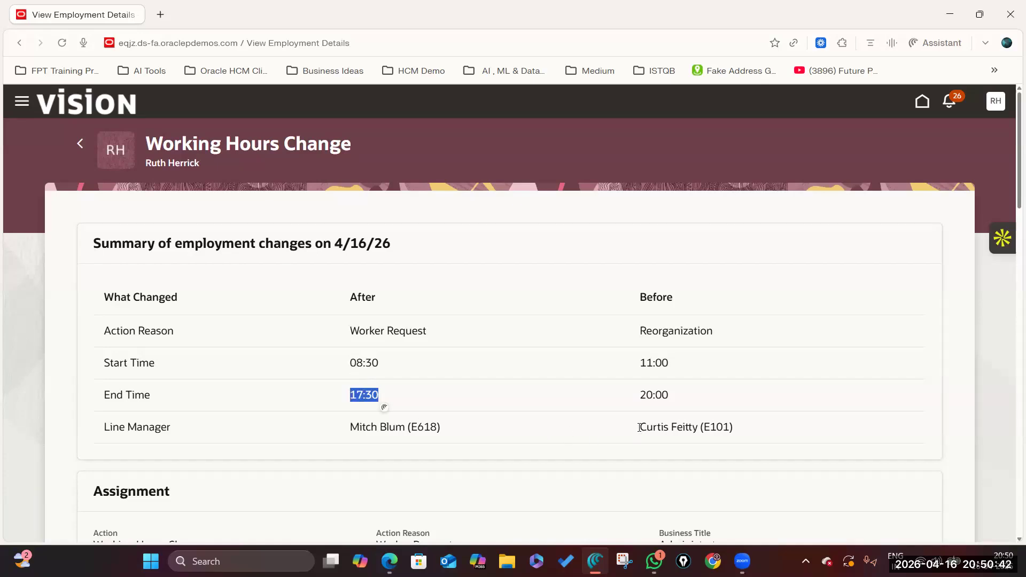
{"action": "left_click_drag", "start_coordinate": [640, 428], "coordinate": [766, 430]}
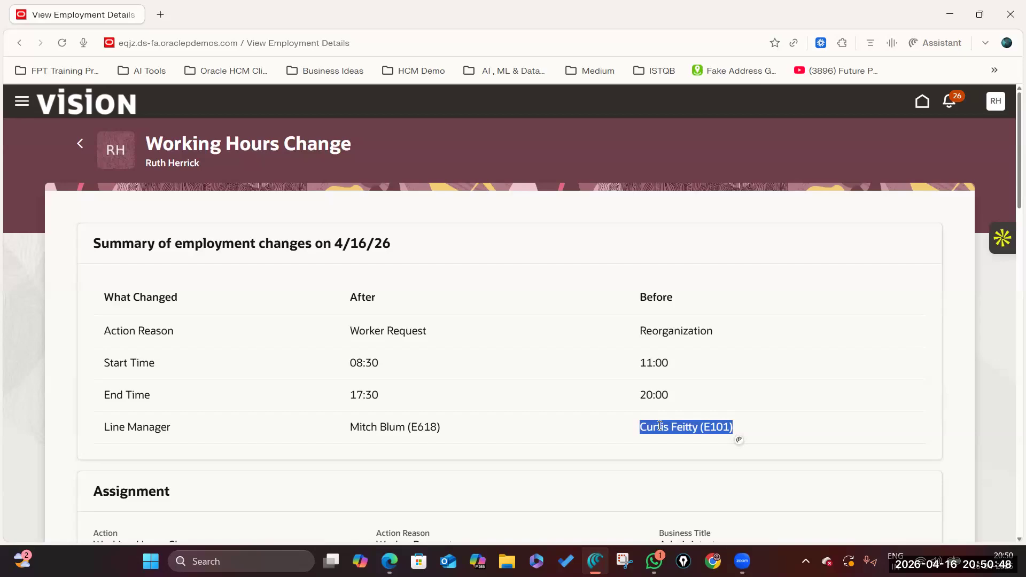
{"action": "left_click_drag", "start_coordinate": [352, 427], "coordinate": [453, 416]}
Check the Assignment section: Action Working Hours Change, Action Reason Worker Request.
{"action": "scroll", "coordinate": [458, 399], "scroll_direction": "down", "scroll_amount": 3}
{"action": "scroll", "coordinate": [458, 397], "scroll_direction": "down", "scroll_amount": 5}
{"action": "left_click", "coordinate": [95, 149]}
{"action": "left_click", "coordinate": [378, 147]}
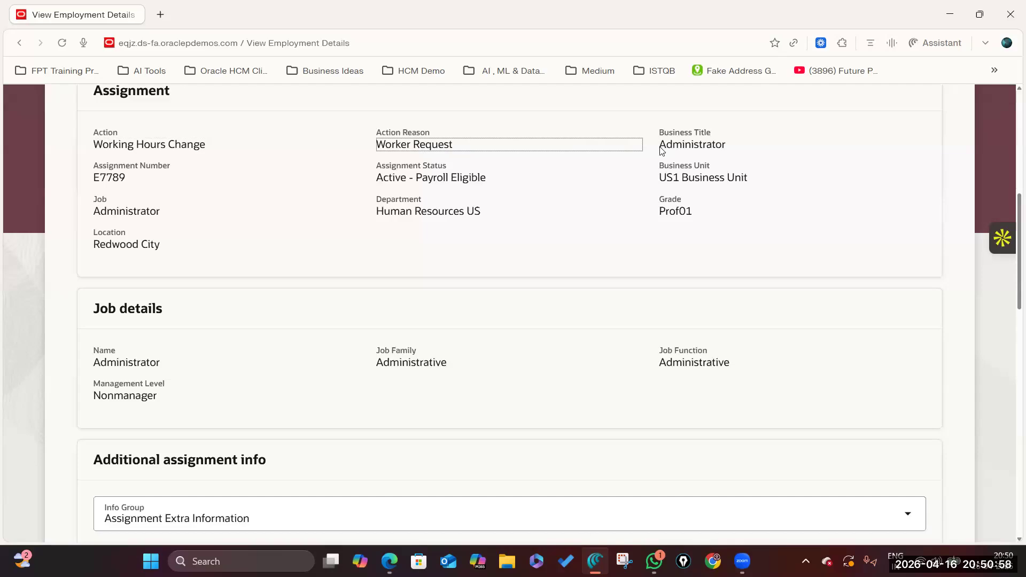
{"action": "scroll", "coordinate": [338, 236], "scroll_direction": "up", "scroll_amount": 6}
{"action": "scroll", "coordinate": [336, 348], "scroll_direction": "up", "scroll_amount": 1}
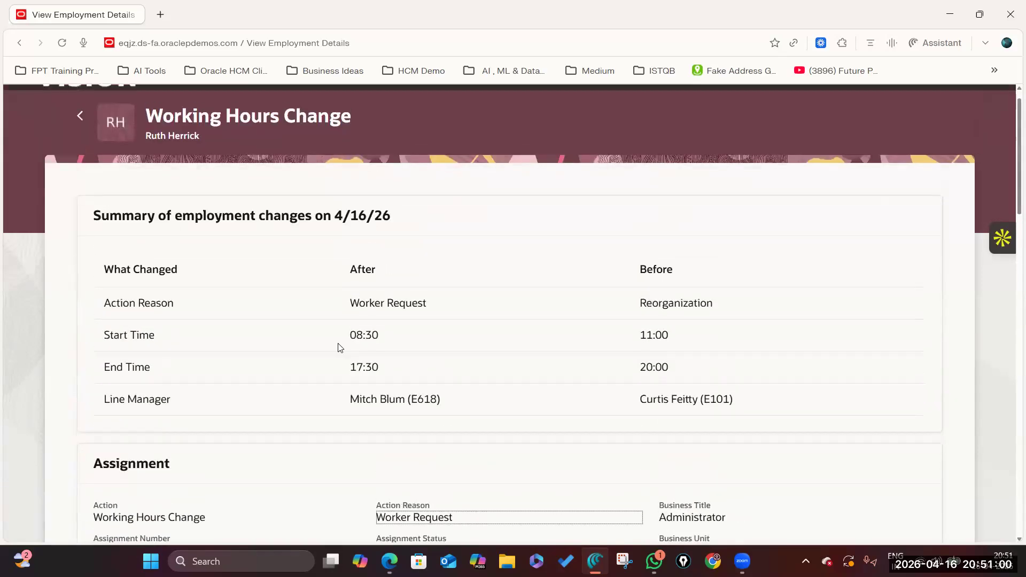
{"action": "scroll", "coordinate": [338, 366], "scroll_direction": "down", "scroll_amount": 7}
{"action": "scroll", "coordinate": [338, 366], "scroll_direction": "down", "scroll_amount": 5}
{"action": "scroll", "coordinate": [344, 378], "scroll_direction": "down", "scroll_amount": 5}
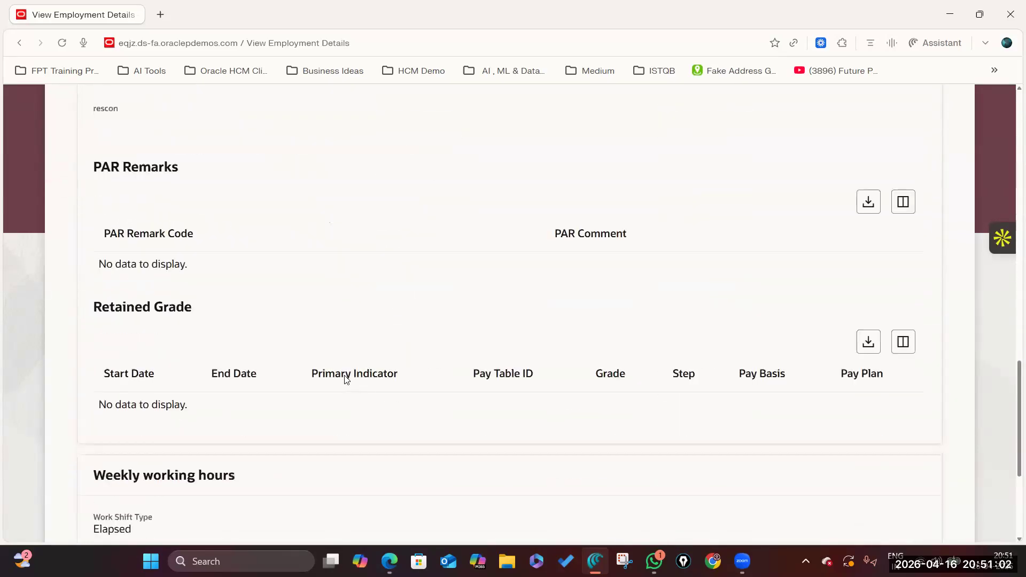
{"action": "scroll", "coordinate": [346, 379], "scroll_direction": "down", "scroll_amount": 4}
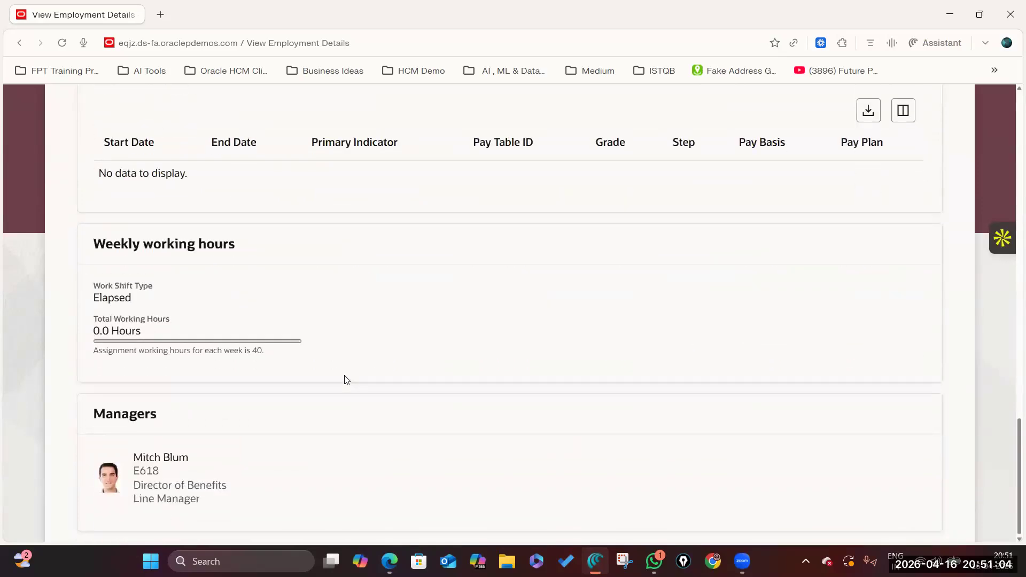
{"action": "scroll", "coordinate": [344, 380], "scroll_direction": "up", "scroll_amount": 20}
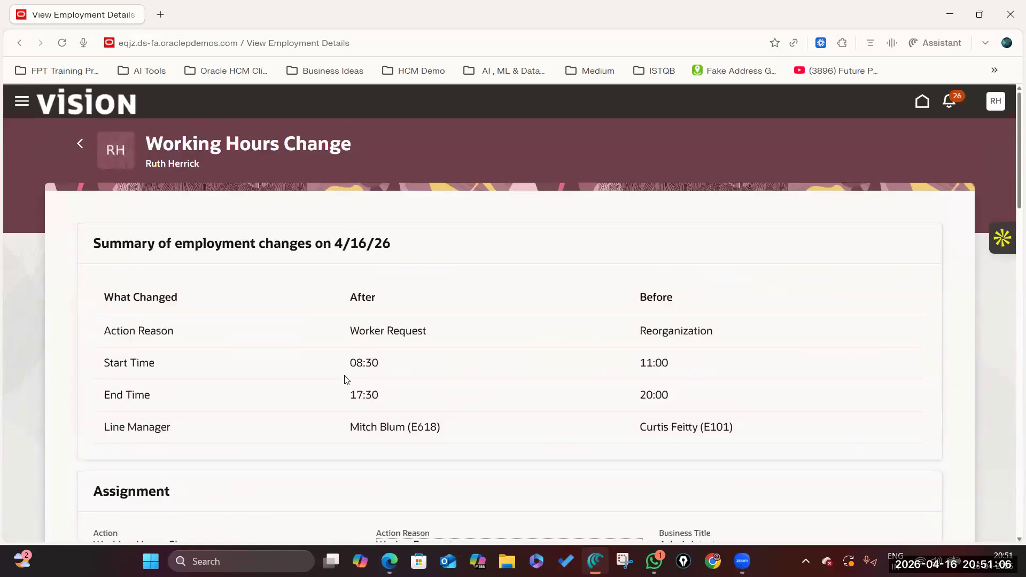
Go back through Employment Info to My Activity Center and scroll its event list.
{"action": "left_click", "coordinate": [80, 143]}
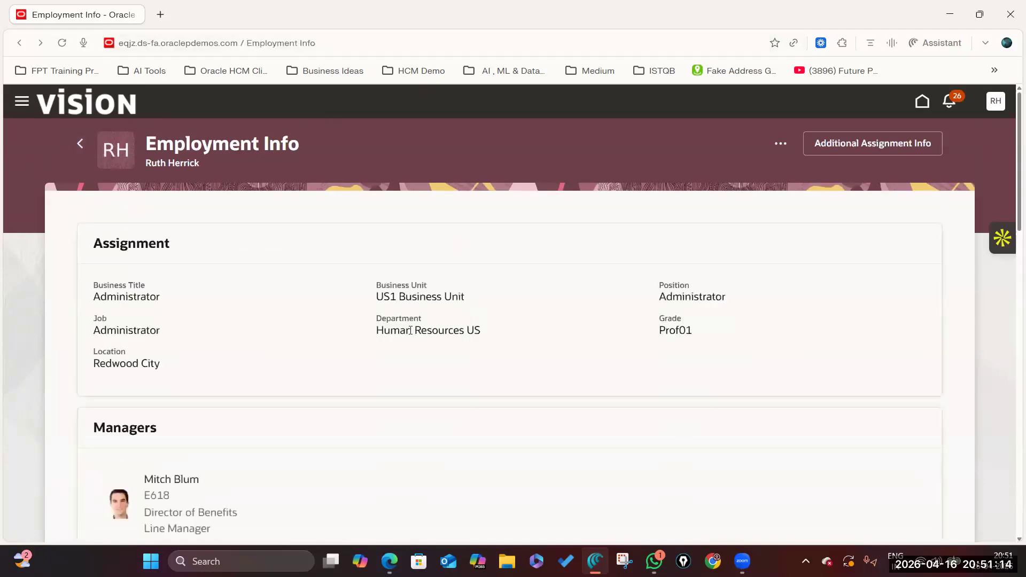
{"action": "scroll", "coordinate": [468, 414], "scroll_direction": "down", "scroll_amount": 7}
{"action": "scroll", "coordinate": [467, 414], "scroll_direction": "up", "scroll_amount": 7}
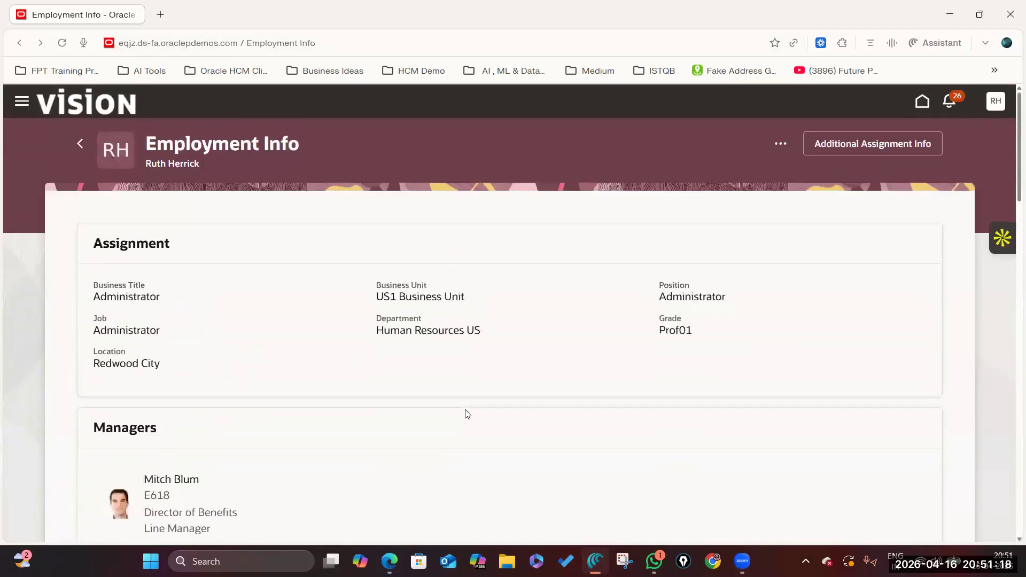
{"action": "left_click", "coordinate": [81, 143]}
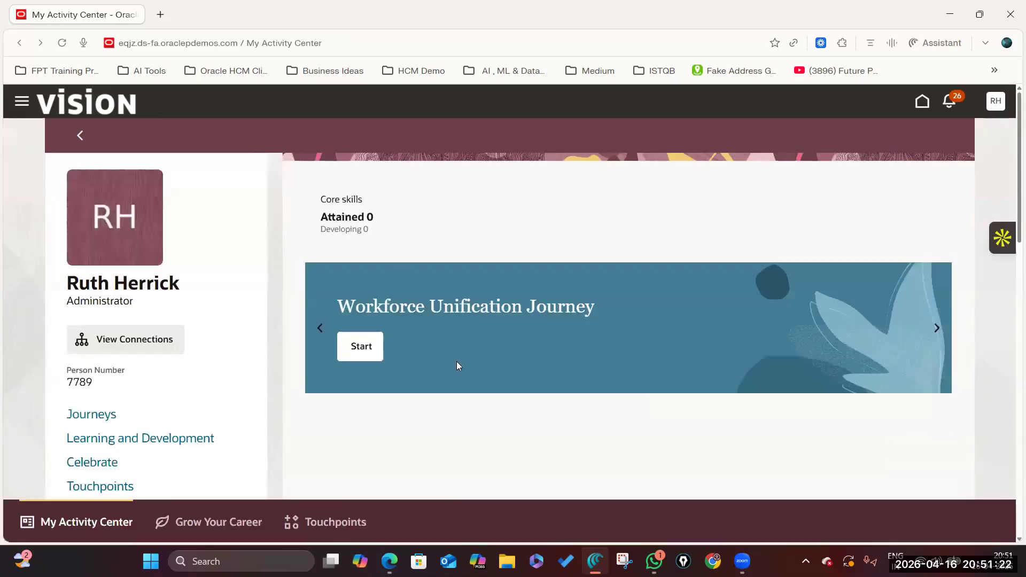
{"action": "scroll", "coordinate": [456, 365], "scroll_direction": "down", "scroll_amount": 3}
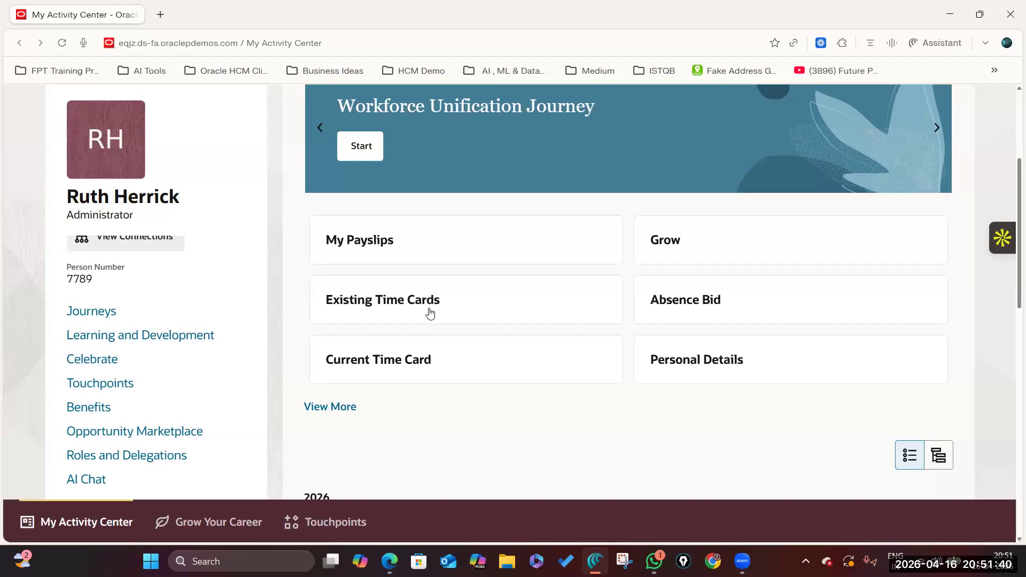
{"action": "scroll", "coordinate": [281, 238], "scroll_direction": "up", "scroll_amount": 4}
{"action": "scroll", "coordinate": [463, 240], "scroll_direction": "down", "scroll_amount": 5}
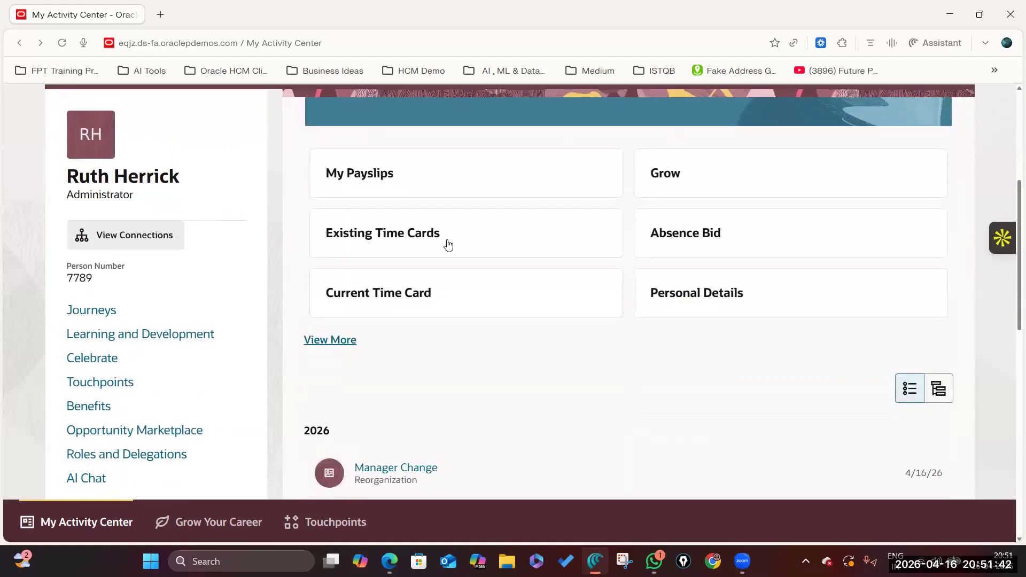
{"action": "scroll", "coordinate": [362, 348], "scroll_direction": "down", "scroll_amount": 4}
{"action": "scroll", "coordinate": [362, 347], "scroll_direction": "down", "scroll_amount": 1}
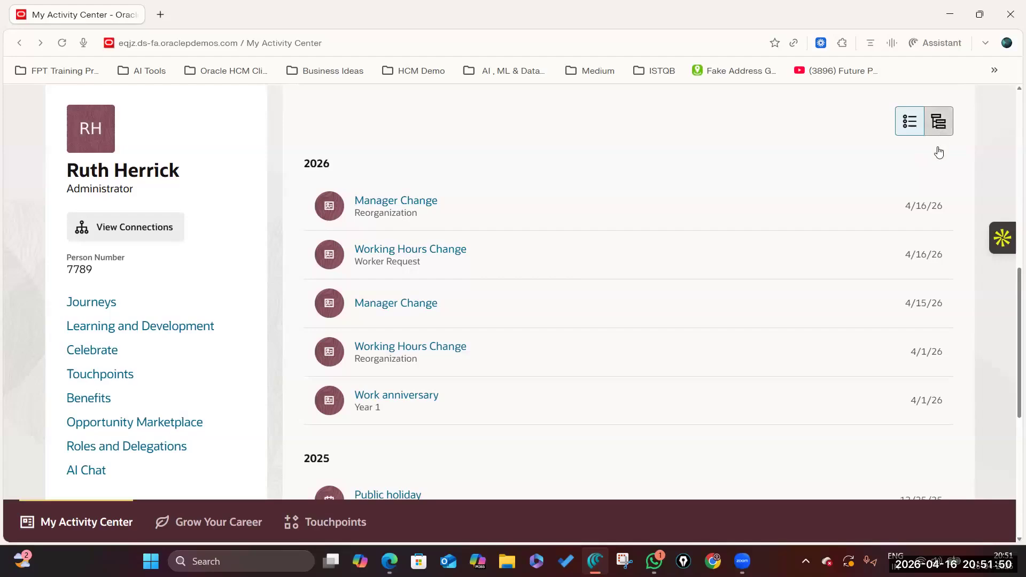
Switch the activity history to timeline view and back to list, then review the 2026 events.
{"action": "left_click", "coordinate": [939, 129]}
{"action": "left_click", "coordinate": [910, 122]}
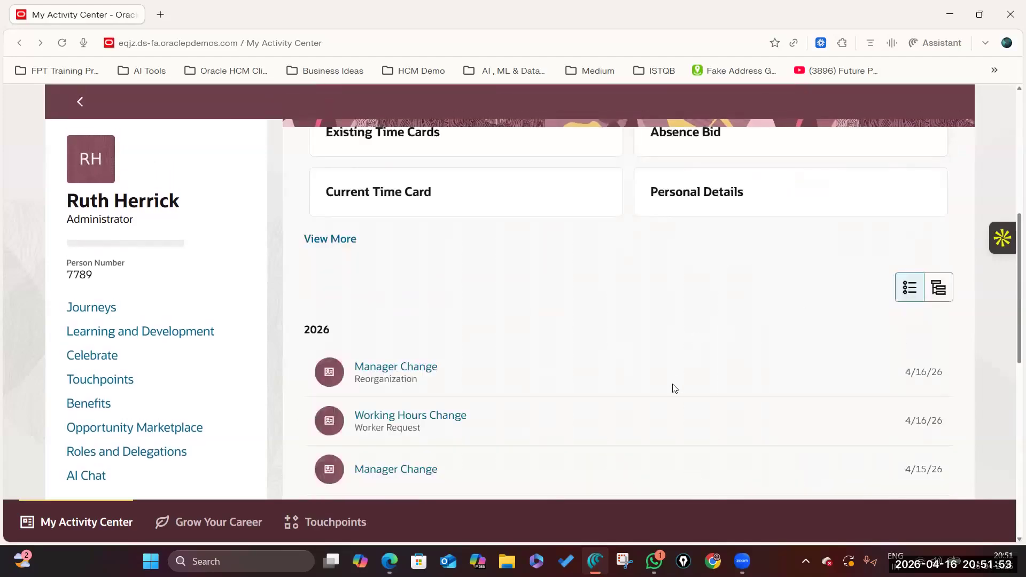
{"action": "scroll", "coordinate": [675, 388], "scroll_direction": "down", "scroll_amount": 3}
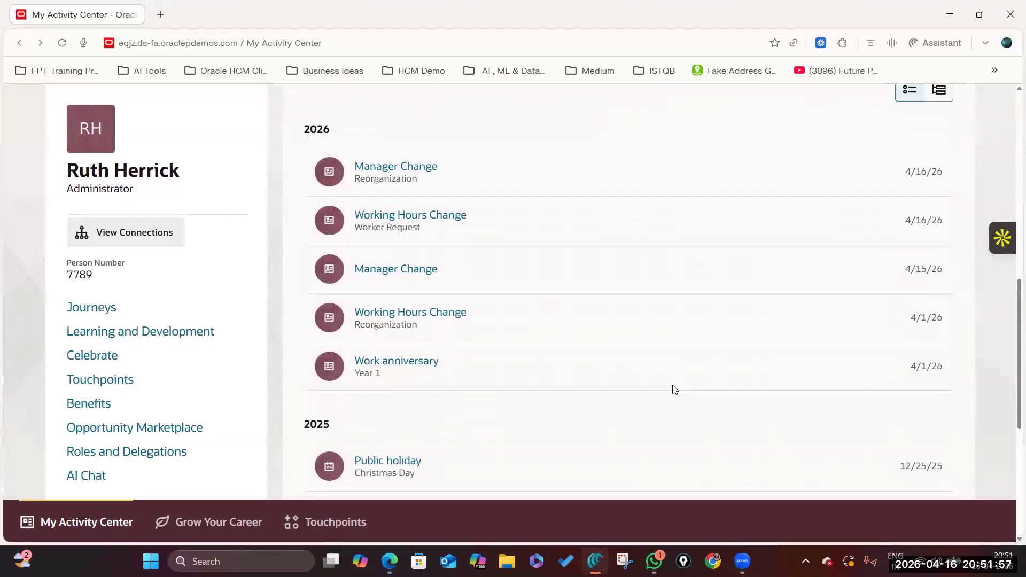
{"action": "scroll", "coordinate": [675, 389], "scroll_direction": "up", "scroll_amount": 2}
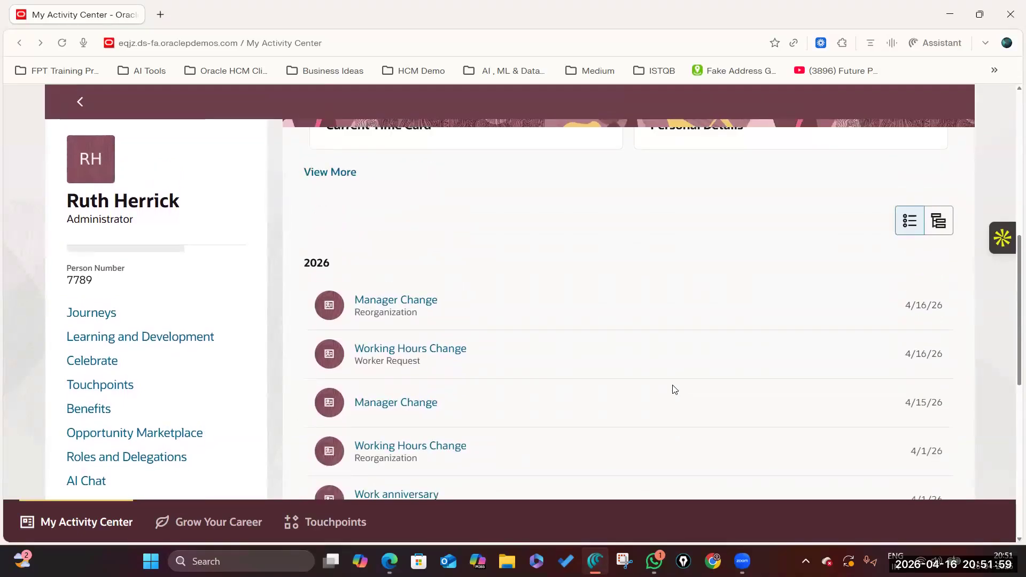
{"action": "scroll", "coordinate": [674, 389], "scroll_direction": "down", "scroll_amount": 1}
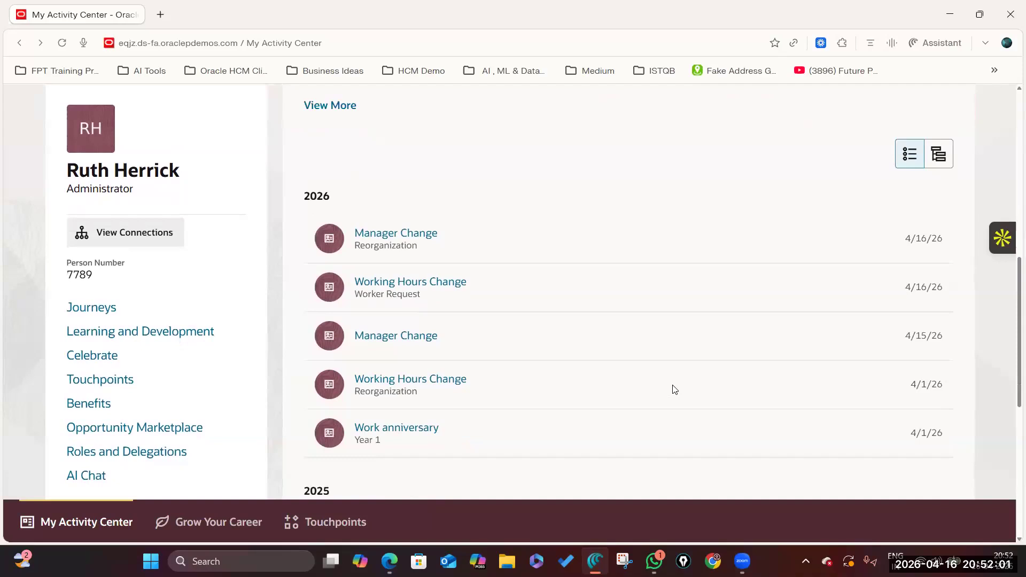
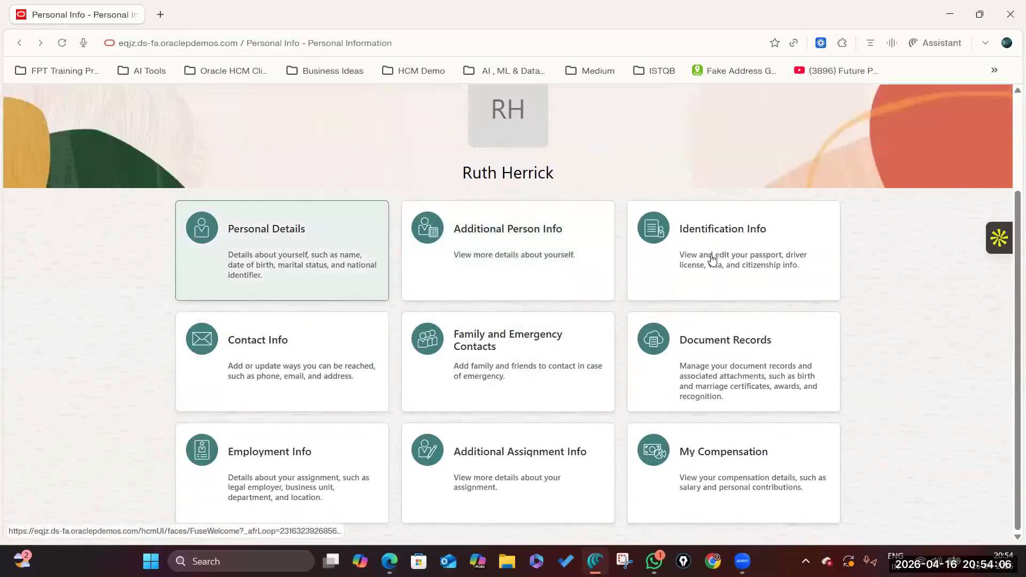
Open the worker's Personal Details page and scroll through it to the Photo section.
{"action": "triple_click", "coordinate": [650, 173]}
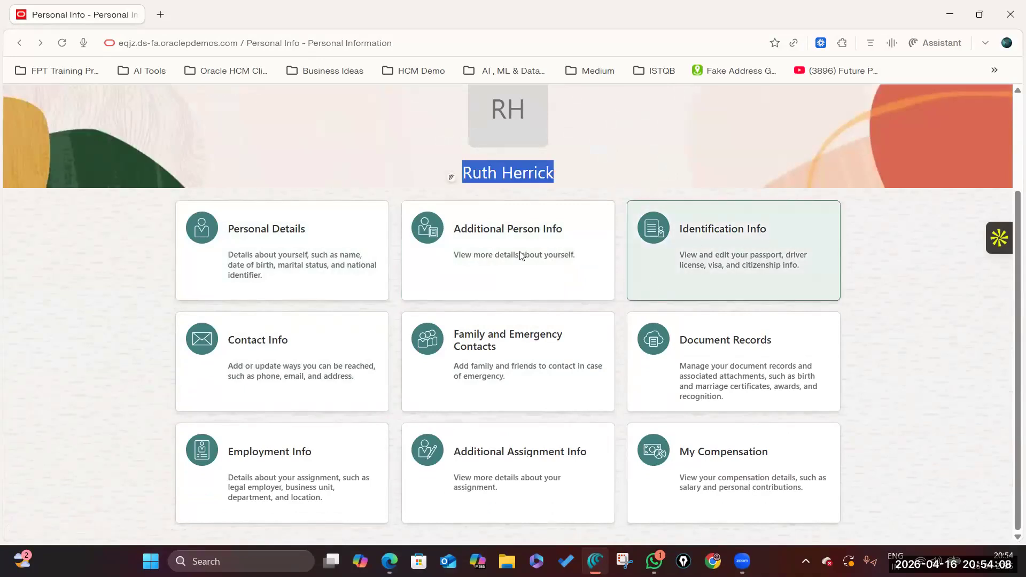
{"action": "left_click", "coordinate": [275, 240]}
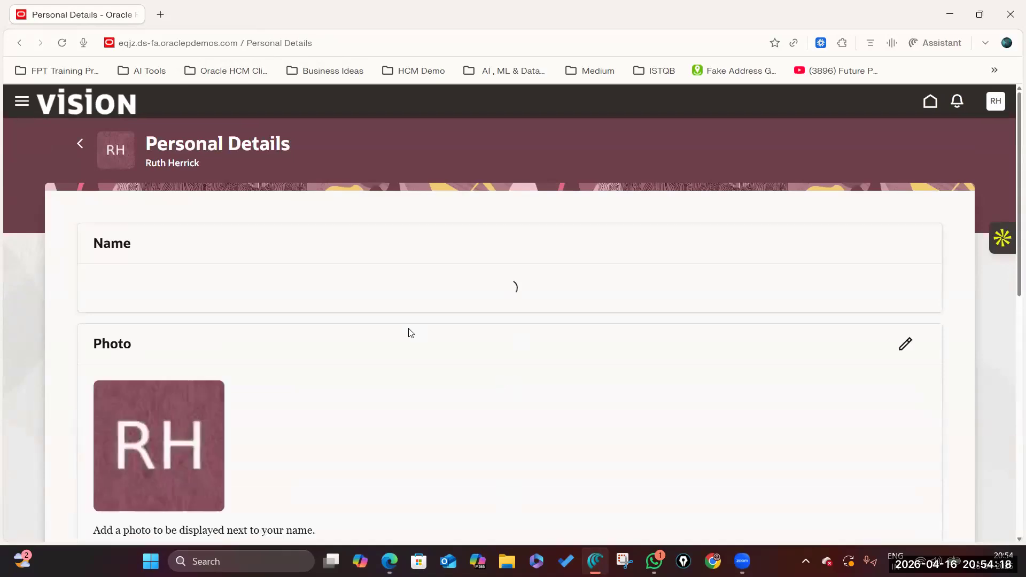
{"action": "scroll", "coordinate": [310, 306], "scroll_direction": "down", "scroll_amount": 3}
{"action": "scroll", "coordinate": [208, 437], "scroll_direction": "down", "scroll_amount": 7}
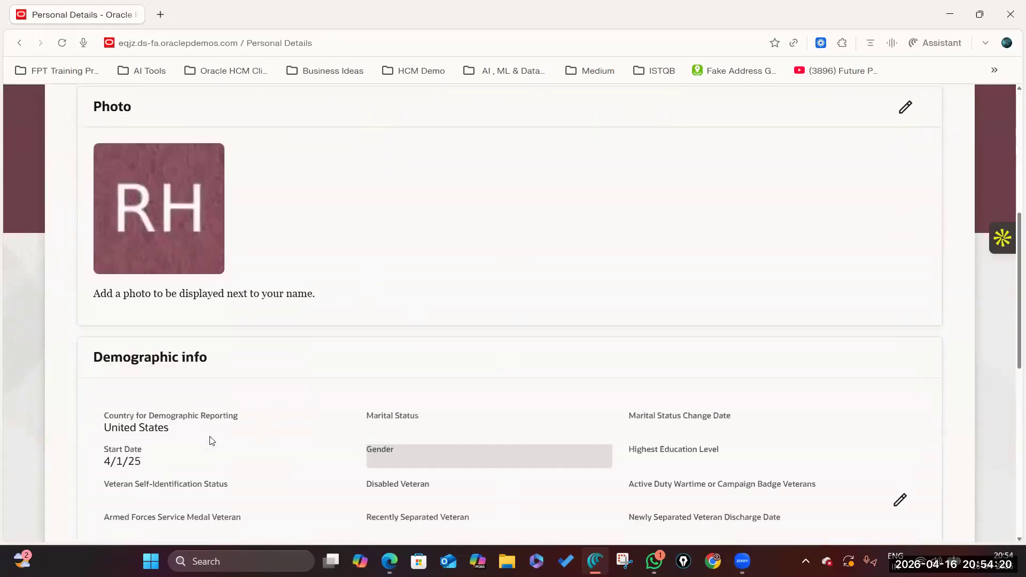
{"action": "scroll", "coordinate": [273, 288], "scroll_direction": "up", "scroll_amount": 7}
{"action": "scroll", "coordinate": [85, 303], "scroll_direction": "up", "scroll_amount": 3}
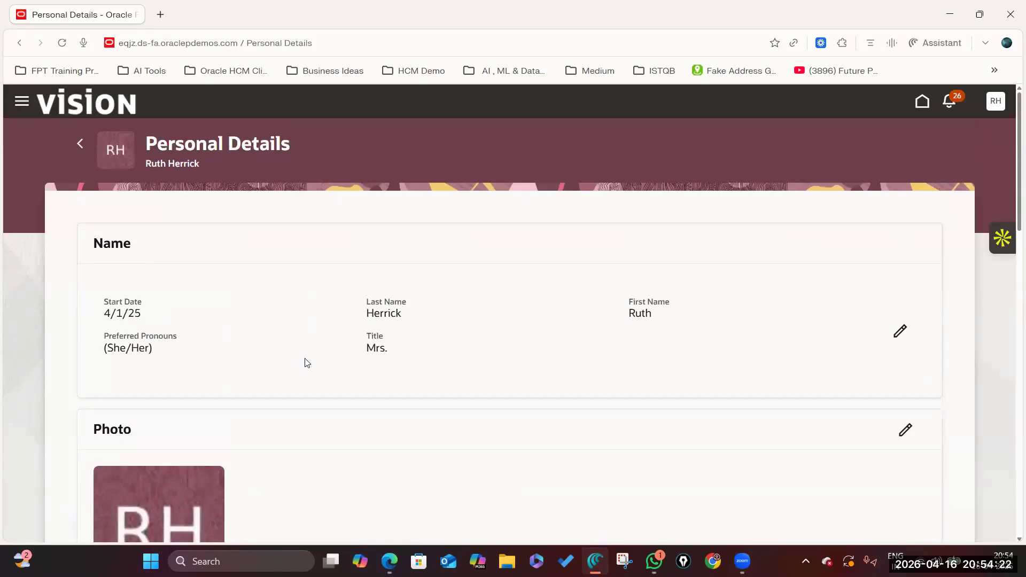
{"action": "scroll", "coordinate": [306, 361], "scroll_direction": "down", "scroll_amount": 10}
{"action": "scroll", "coordinate": [307, 362], "scroll_direction": "down", "scroll_amount": 2}
{"action": "scroll", "coordinate": [304, 360], "scroll_direction": "up", "scroll_amount": 10}
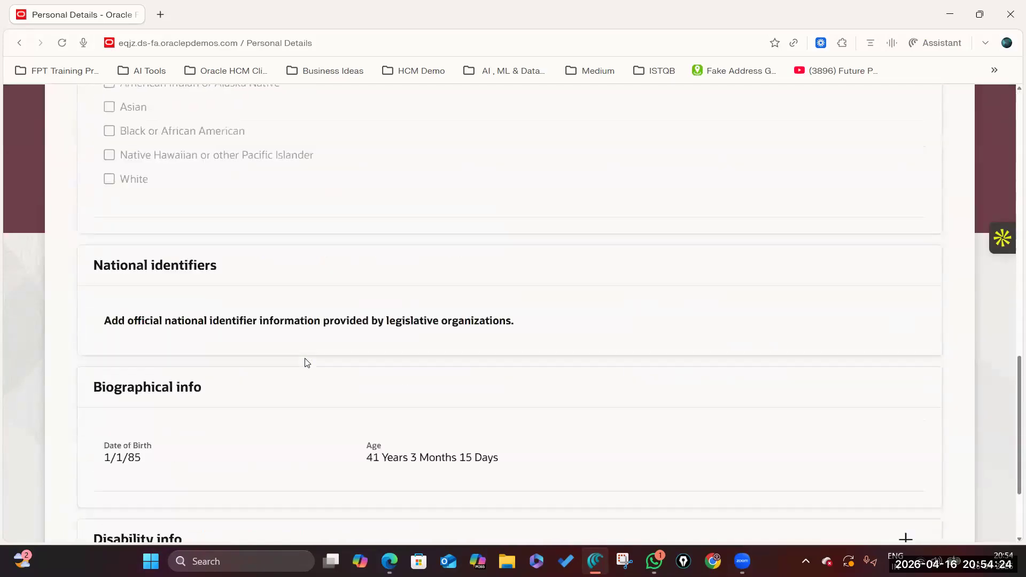
{"action": "scroll", "coordinate": [272, 427], "scroll_direction": "down", "scroll_amount": 5}
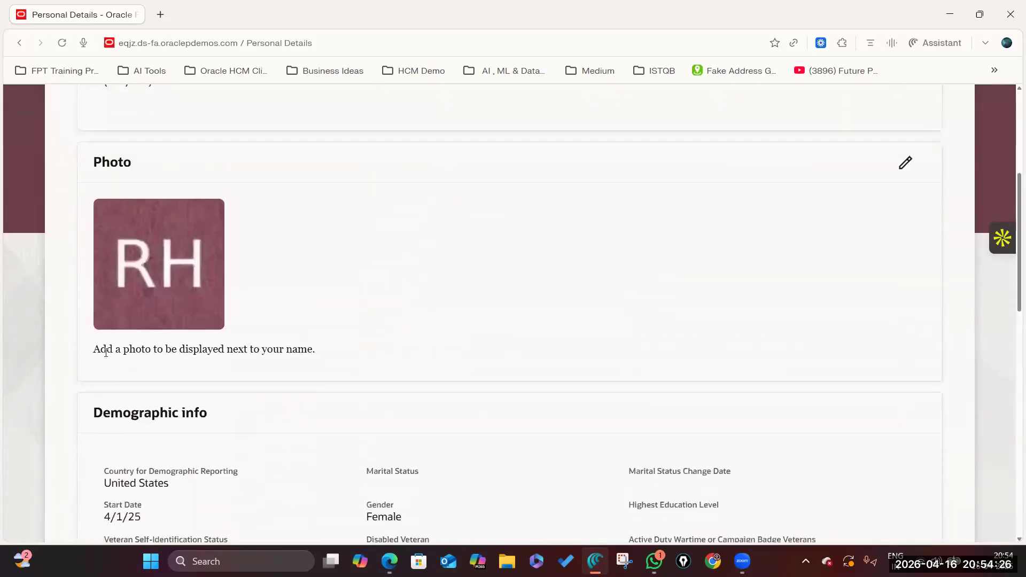
{"action": "left_click_drag", "start_coordinate": [94, 350], "coordinate": [328, 353]}
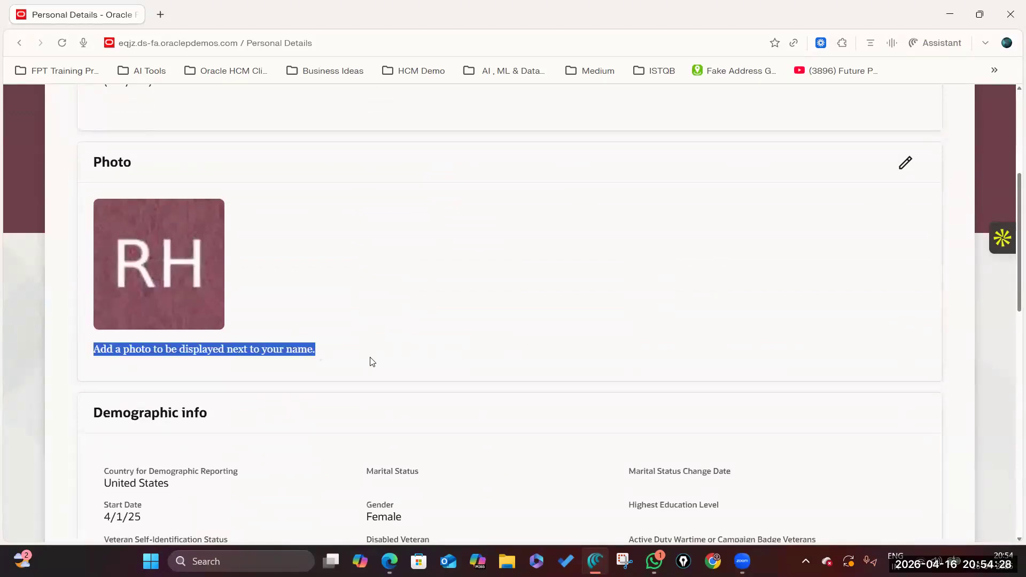
{"action": "scroll", "coordinate": [321, 368], "scroll_direction": "up", "scroll_amount": 5}
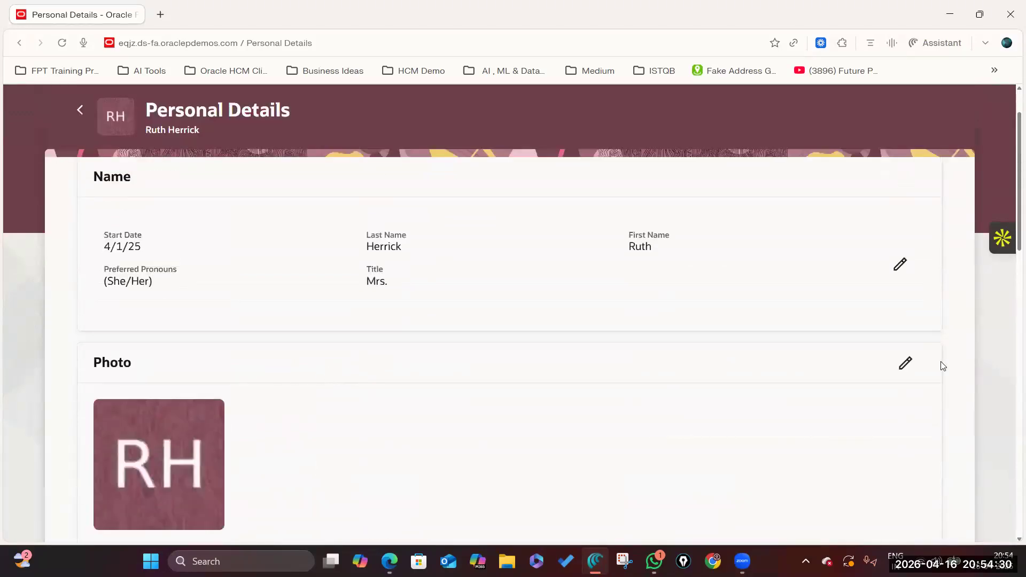
{"action": "left_click", "coordinate": [903, 363]}
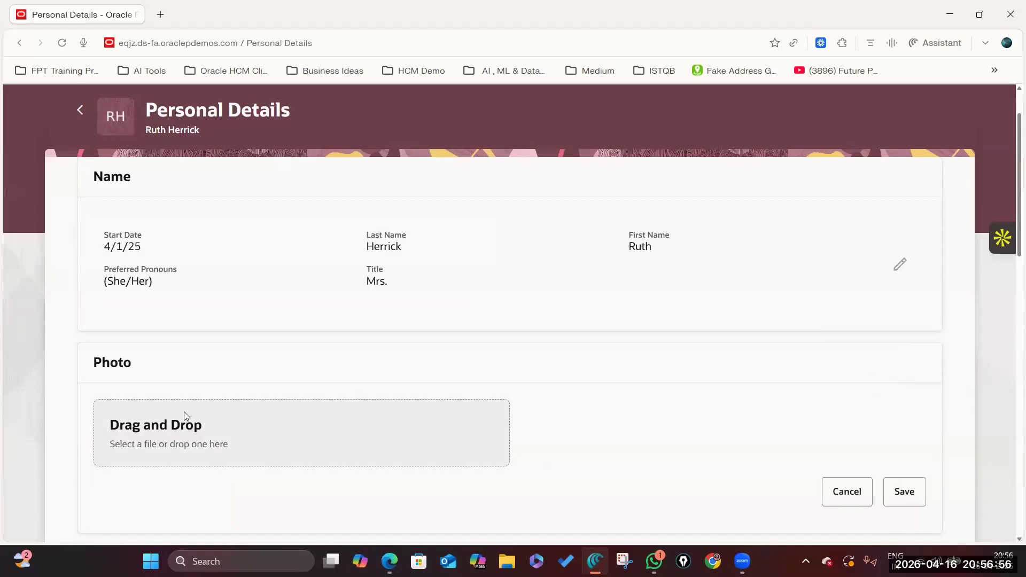
{"action": "scroll", "coordinate": [184, 411], "scroll_direction": "down", "scroll_amount": 10}
{"action": "scroll", "coordinate": [389, 373], "scroll_direction": "up", "scroll_amount": 10}
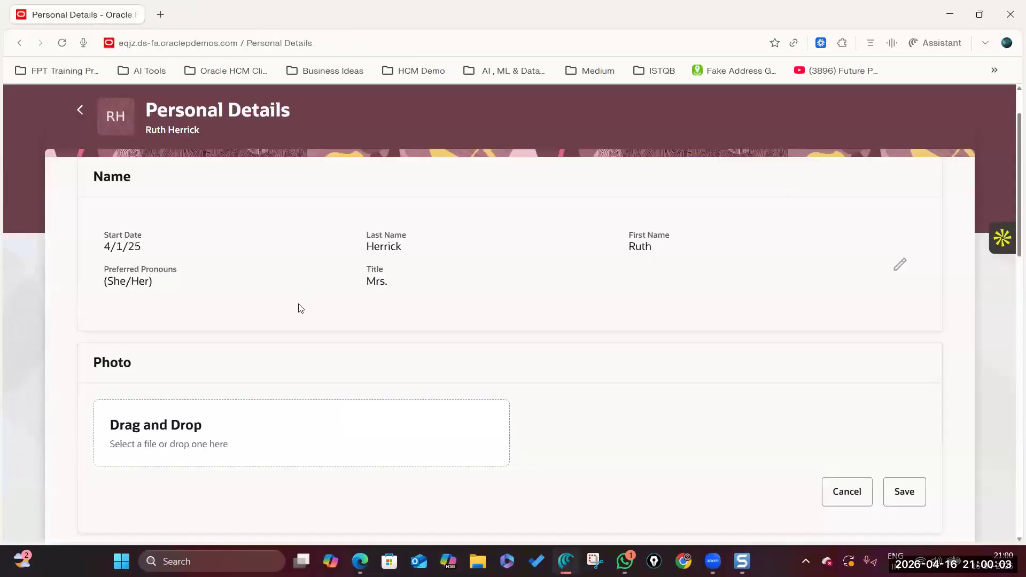
{"action": "scroll", "coordinate": [190, 447], "scroll_direction": "down", "scroll_amount": 5}
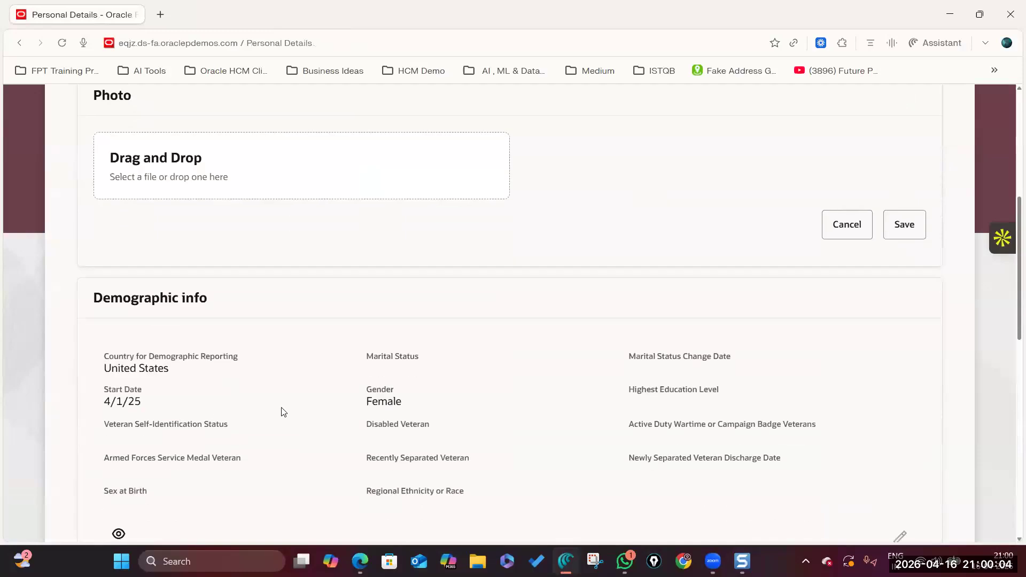
{"action": "scroll", "coordinate": [270, 323], "scroll_direction": "up", "scroll_amount": 3}
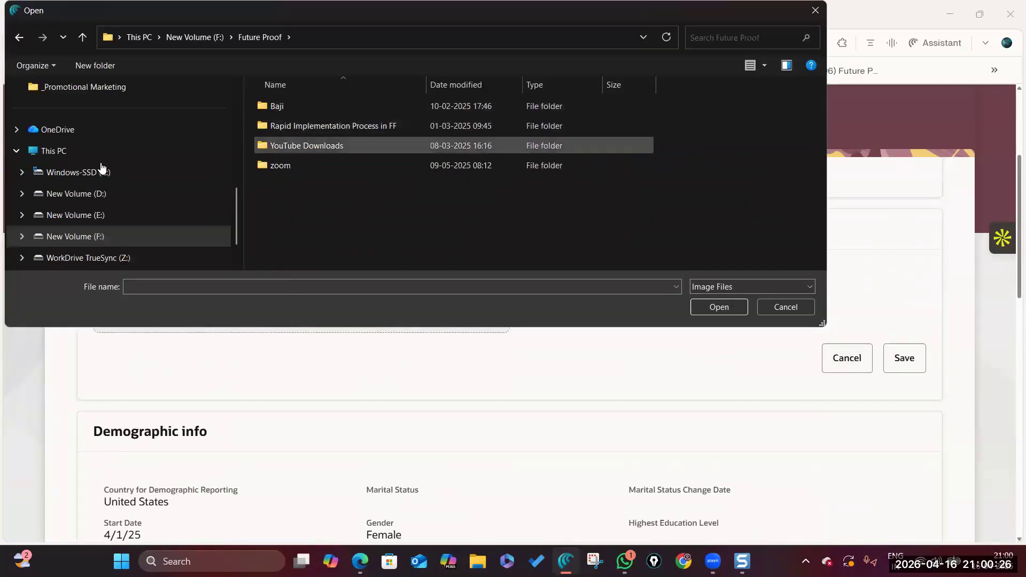
Pick Professional Male HR from E:\FutureProof\_Promotional Marketing and upload it as the photo.
{"action": "left_click", "coordinate": [102, 170]}
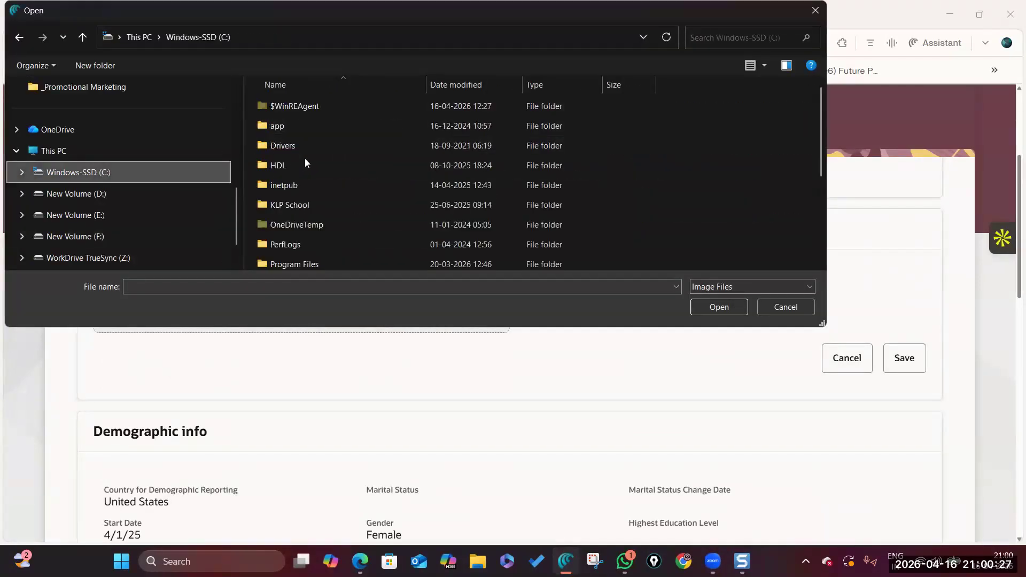
{"action": "scroll", "coordinate": [308, 210], "scroll_direction": "down", "scroll_amount": 3}
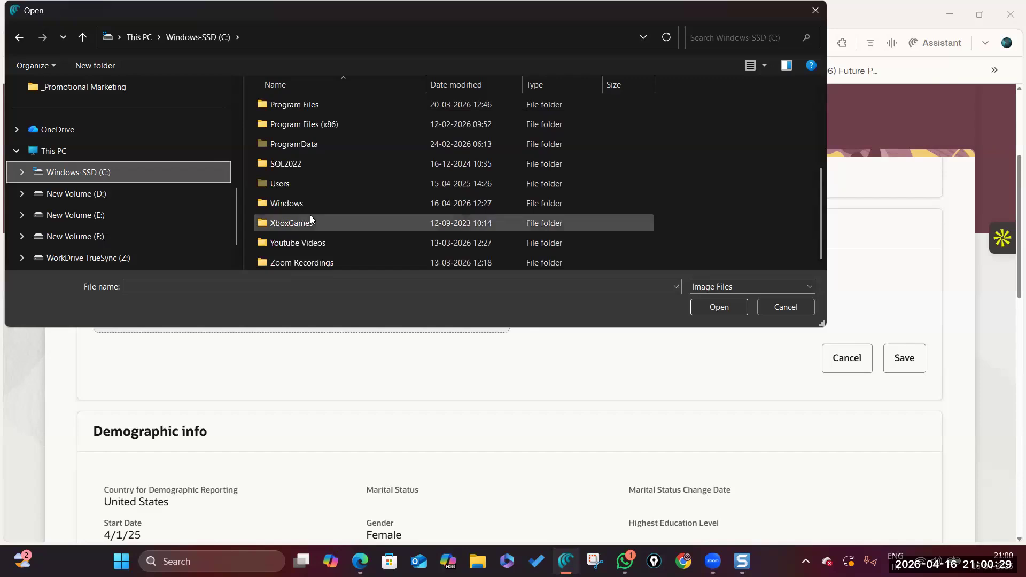
{"action": "scroll", "coordinate": [310, 215], "scroll_direction": "up", "scroll_amount": 3}
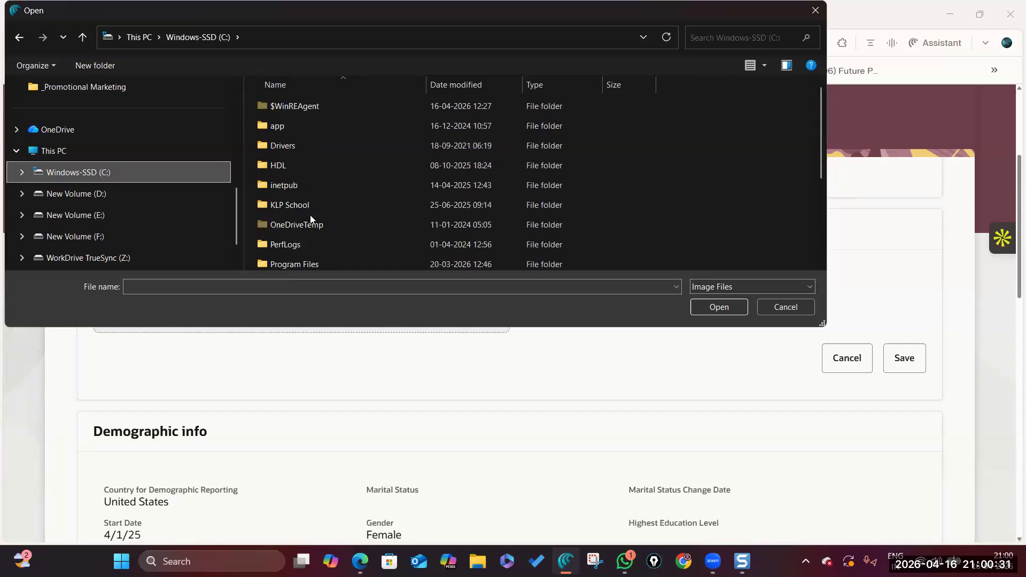
{"action": "left_click", "coordinate": [87, 194]}
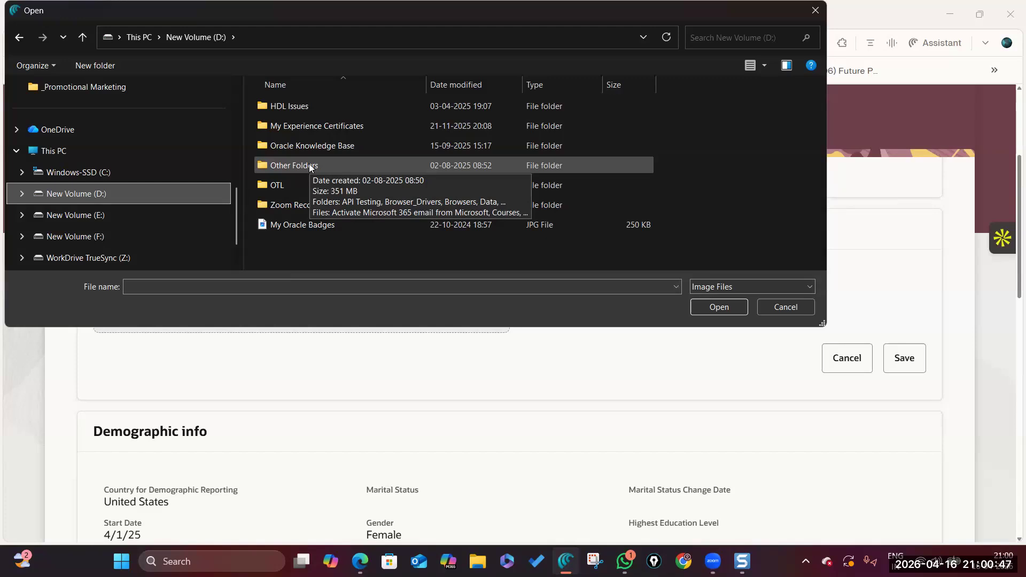
{"action": "left_click", "coordinate": [63, 216]}
{"action": "left_click", "coordinate": [300, 166]}
{"action": "double_click", "coordinate": [300, 167]}
{"action": "double_click", "coordinate": [299, 223]}
{"action": "left_click", "coordinate": [369, 203]}
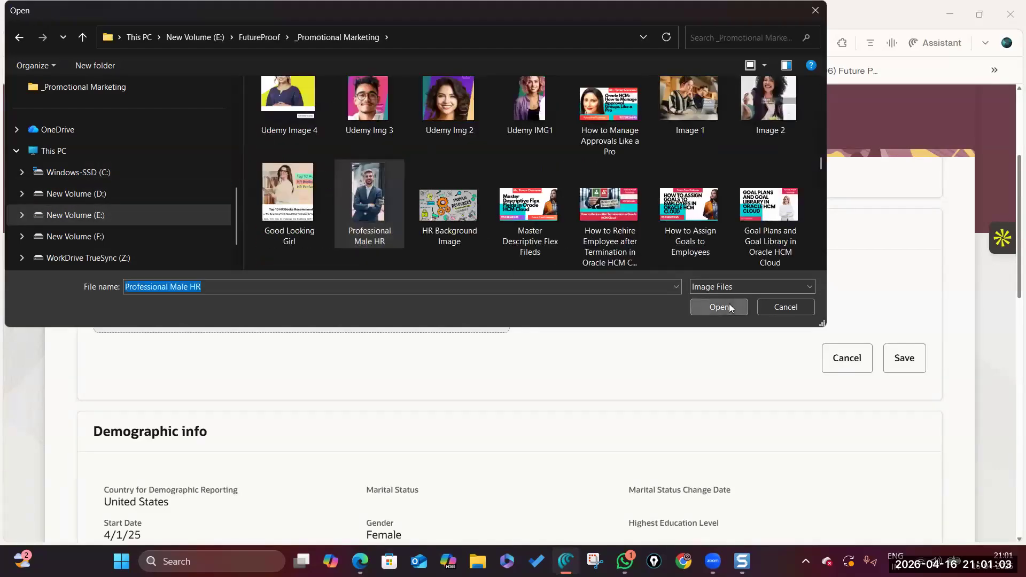
{"action": "left_click", "coordinate": [729, 307]}
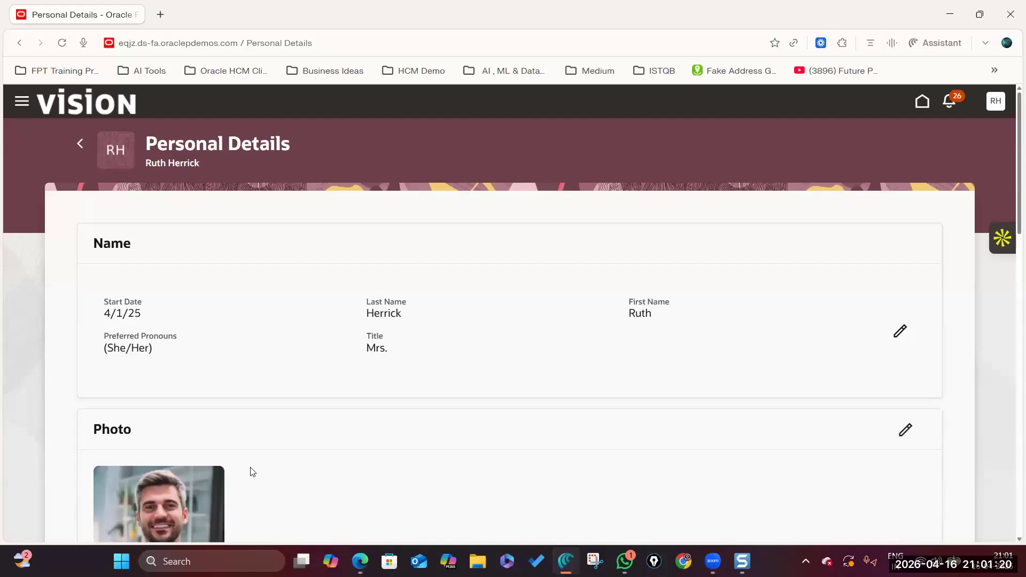
Check that the smiling man in a blue blazer replaced the initials as the photo.
{"action": "scroll", "coordinate": [252, 471], "scroll_direction": "down", "scroll_amount": 3}
{"action": "scroll", "coordinate": [202, 325], "scroll_direction": "up", "scroll_amount": 3}
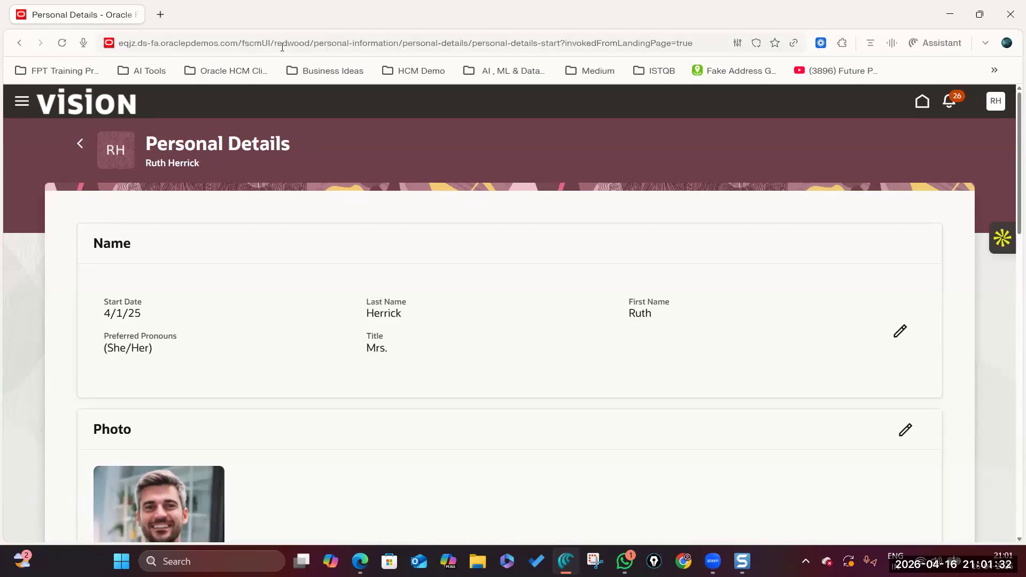
{"action": "scroll", "coordinate": [403, 346], "scroll_direction": "down", "scroll_amount": 5}
{"action": "scroll", "coordinate": [423, 342], "scroll_direction": "up", "scroll_amount": 5}
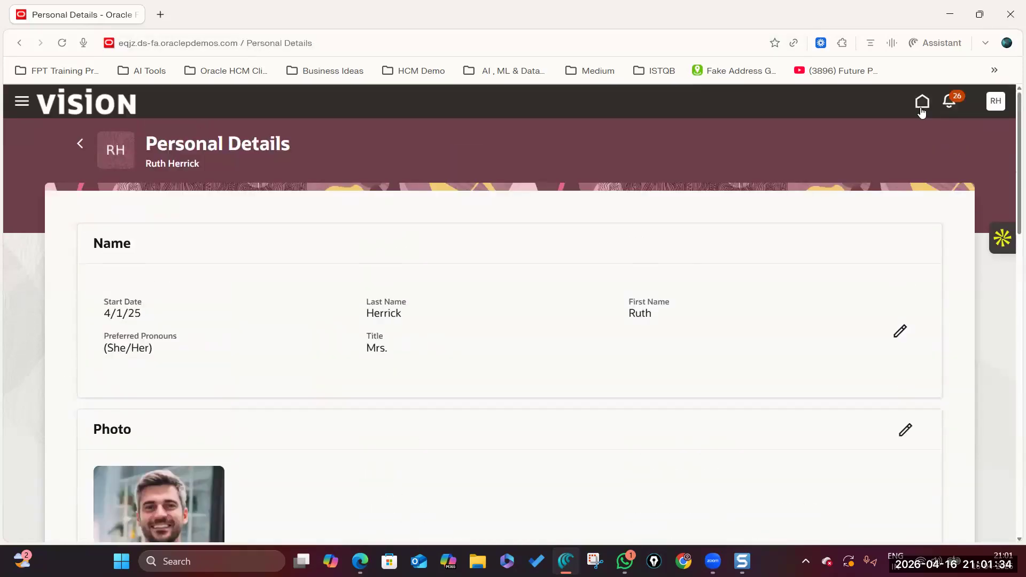
Return to the home page, check the personal settings menu, and reopen the worker's personal information.
{"action": "left_click", "coordinate": [922, 103]}
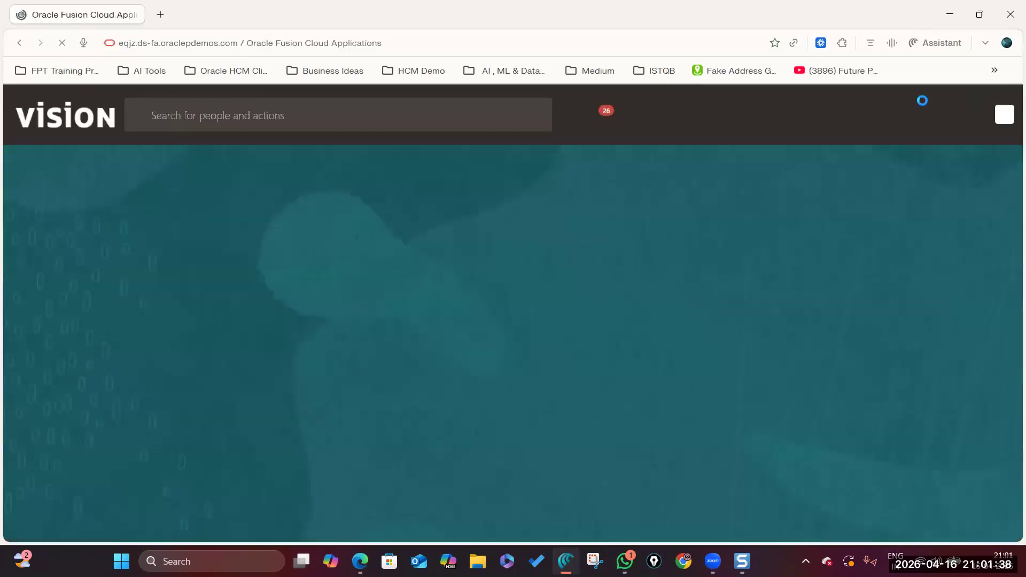
{"action": "scroll", "coordinate": [443, 297], "scroll_direction": "down", "scroll_amount": 5}
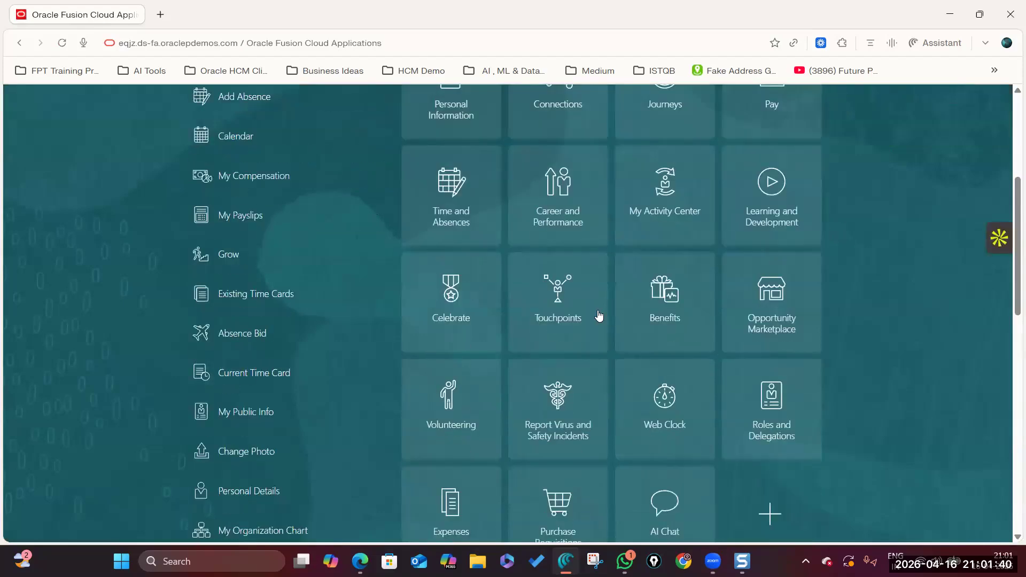
{"action": "scroll", "coordinate": [600, 316], "scroll_direction": "up", "scroll_amount": 5}
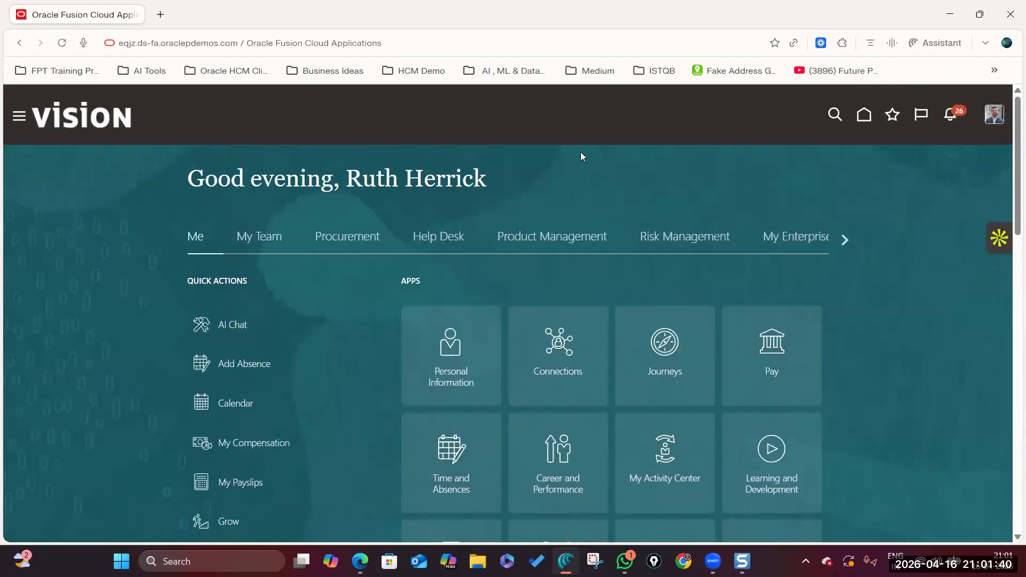
{"action": "left_click", "coordinate": [995, 115]}
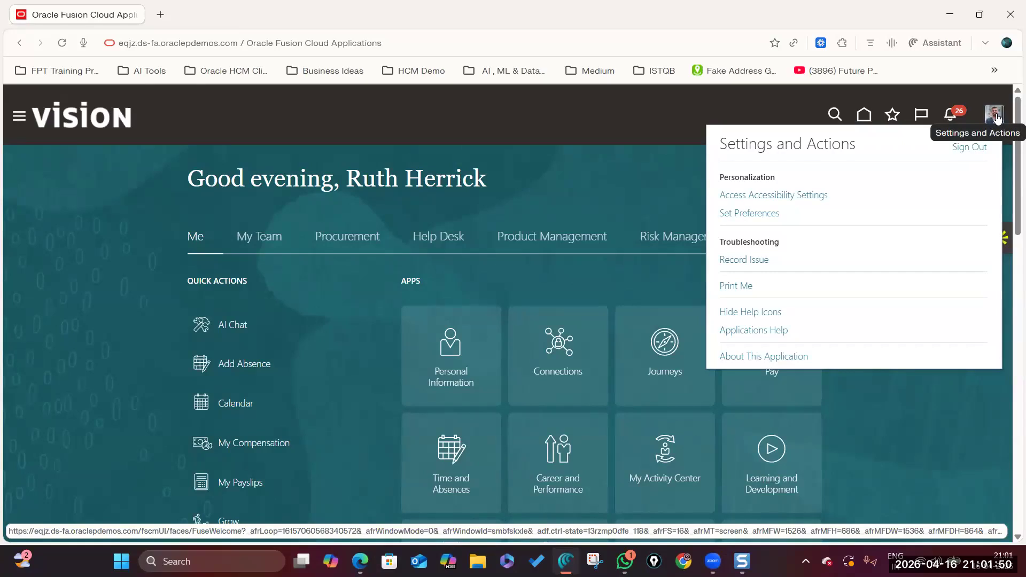
{"action": "left_click", "coordinate": [457, 351]}
{"action": "left_click", "coordinate": [457, 352]}
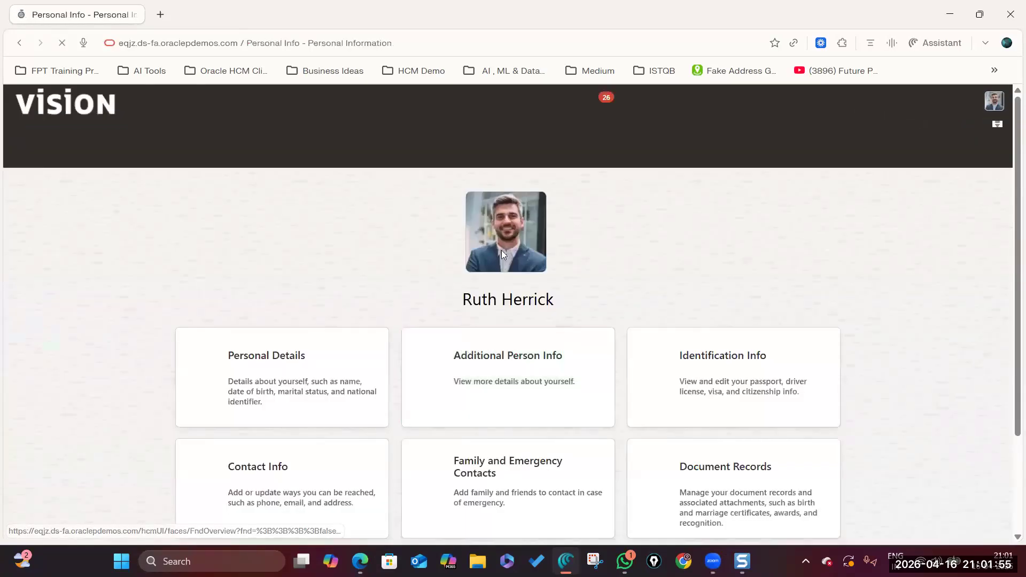
Reopen Personal Details and confirm the new photo in the header and Photo section.
{"action": "scroll", "coordinate": [442, 323], "scroll_direction": "down", "scroll_amount": 2}
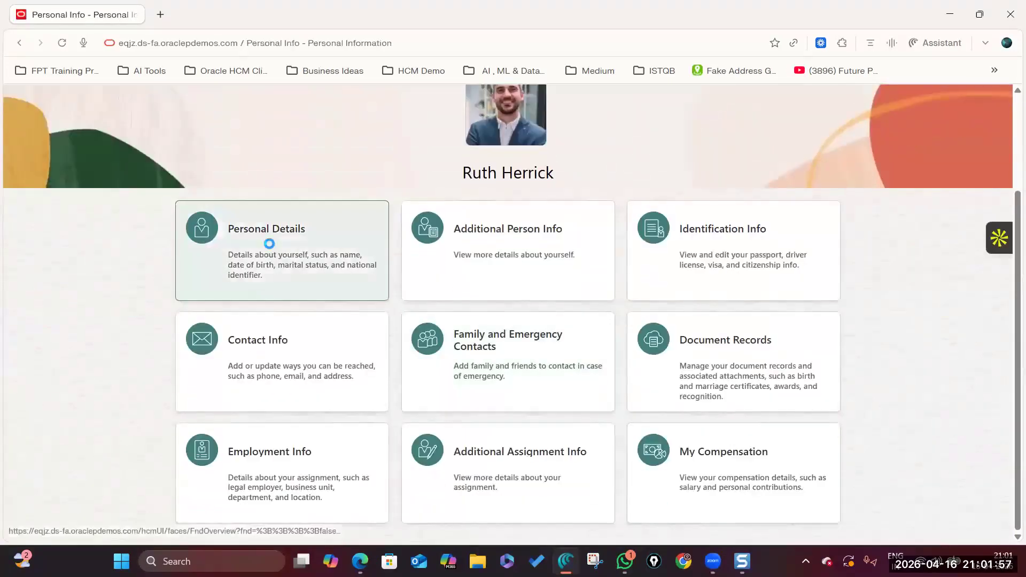
{"action": "left_click", "coordinate": [270, 248]}
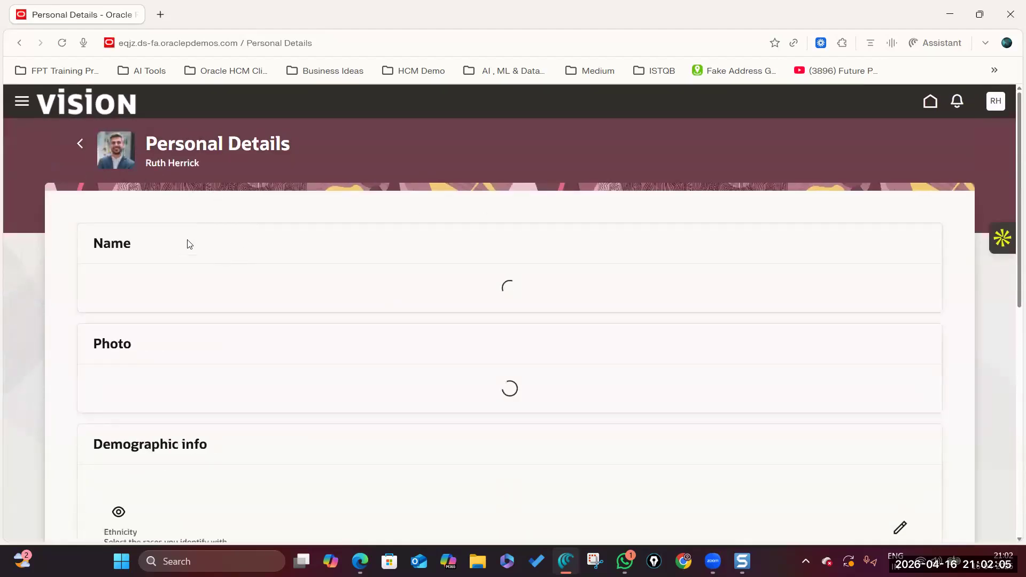
{"action": "scroll", "coordinate": [152, 167], "scroll_direction": "down", "scroll_amount": 5}
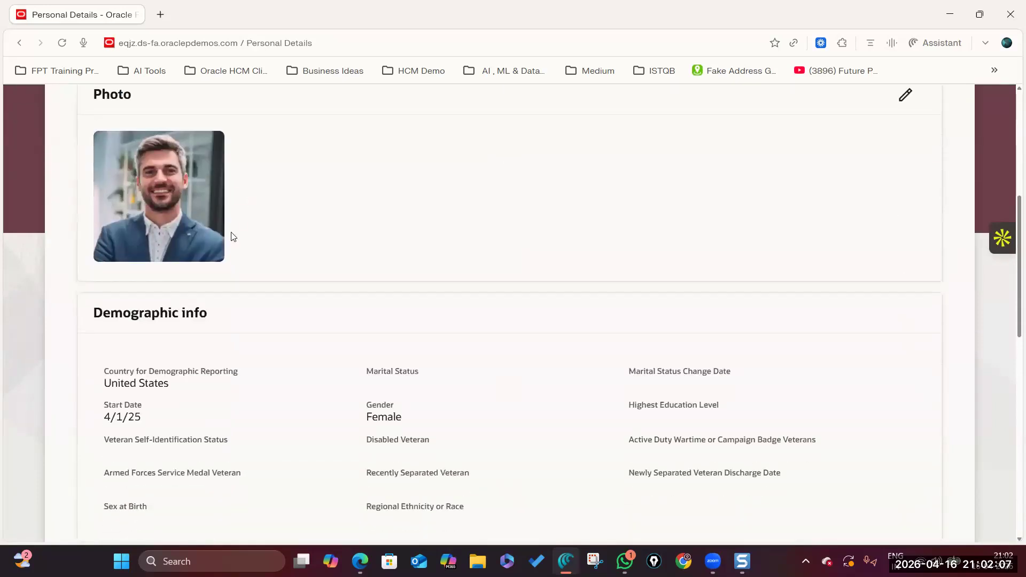
{"action": "scroll", "coordinate": [229, 235], "scroll_direction": "up", "scroll_amount": 2}
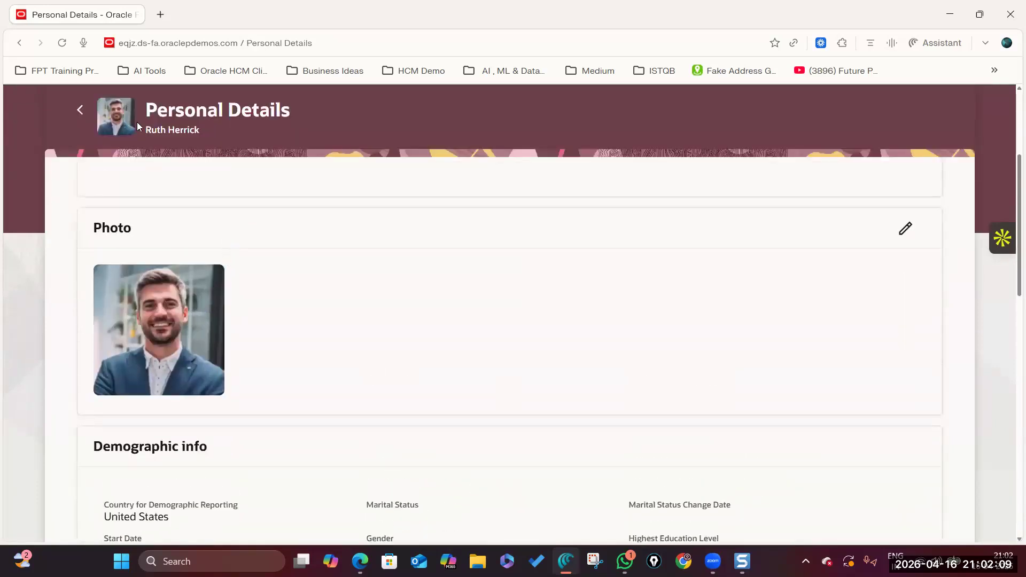
{"action": "left_click_drag", "start_coordinate": [152, 106], "coordinate": [296, 111]}
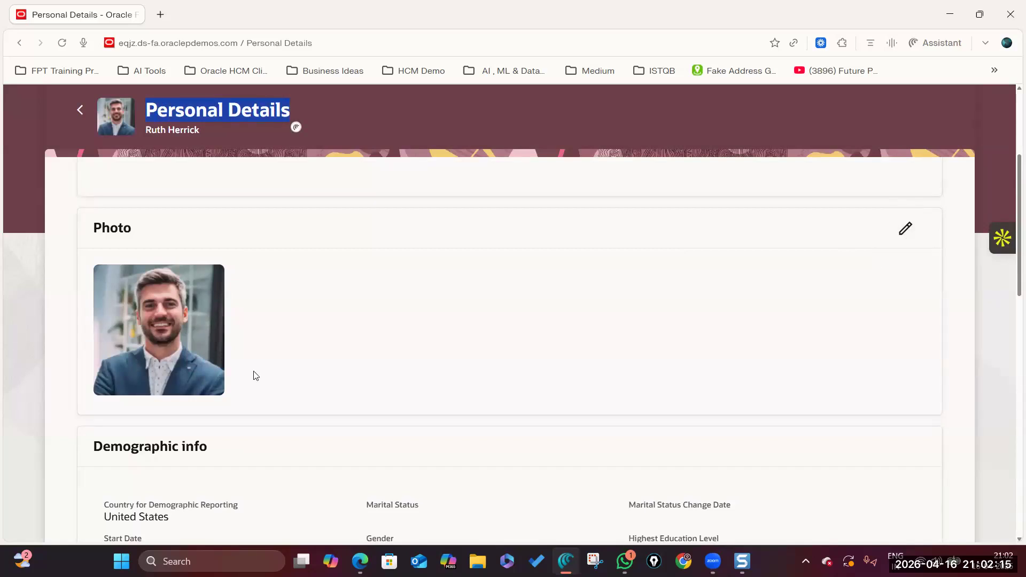
{"action": "scroll", "coordinate": [314, 178], "scroll_direction": "up", "scroll_amount": 4}
{"action": "left_click", "coordinate": [400, 118]}
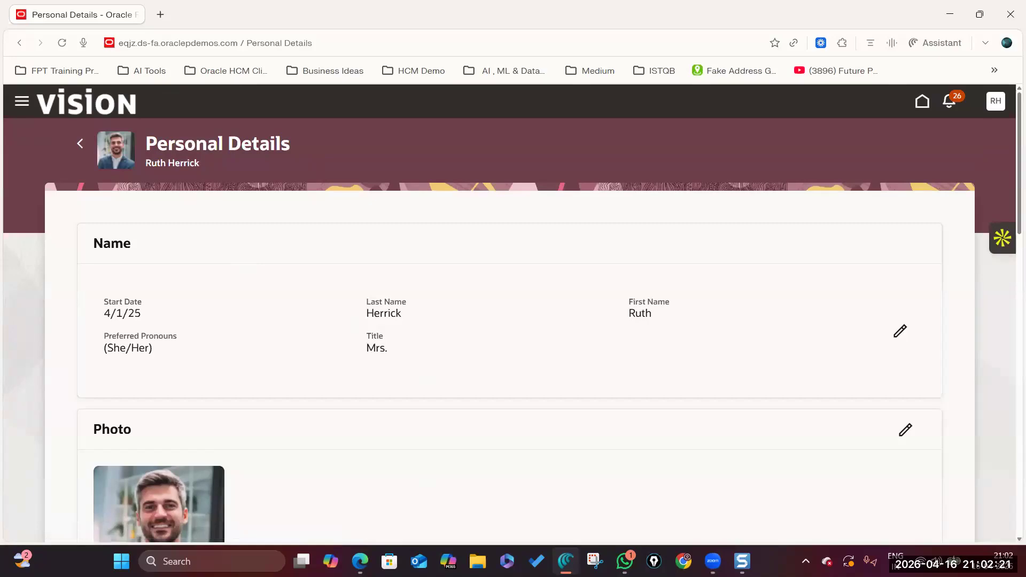
Switch to the other Edge window and open Seniority Dates under My Client Groups > Employment.
{"action": "mouse_move", "coordinate": [360, 561]}
{"action": "left_click", "coordinate": [436, 492]}
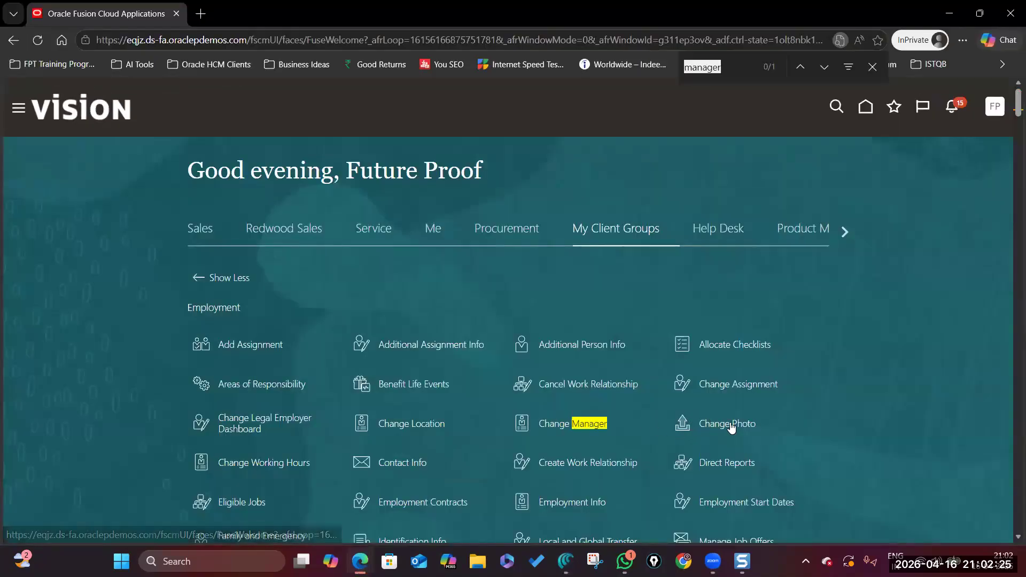
{"action": "scroll", "coordinate": [552, 430], "scroll_direction": "down", "scroll_amount": 2}
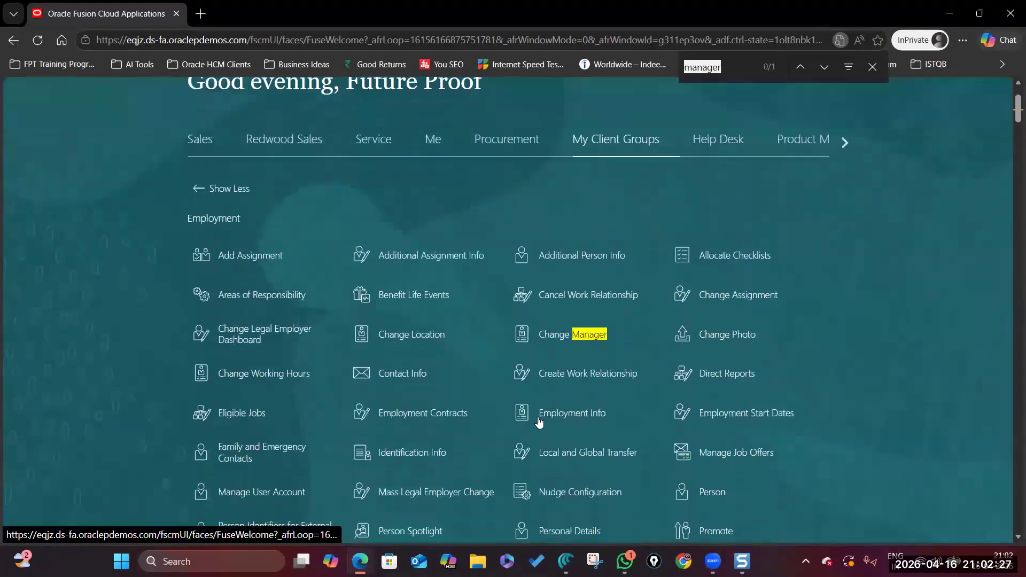
{"action": "scroll", "coordinate": [578, 396], "scroll_direction": "down", "scroll_amount": 1}
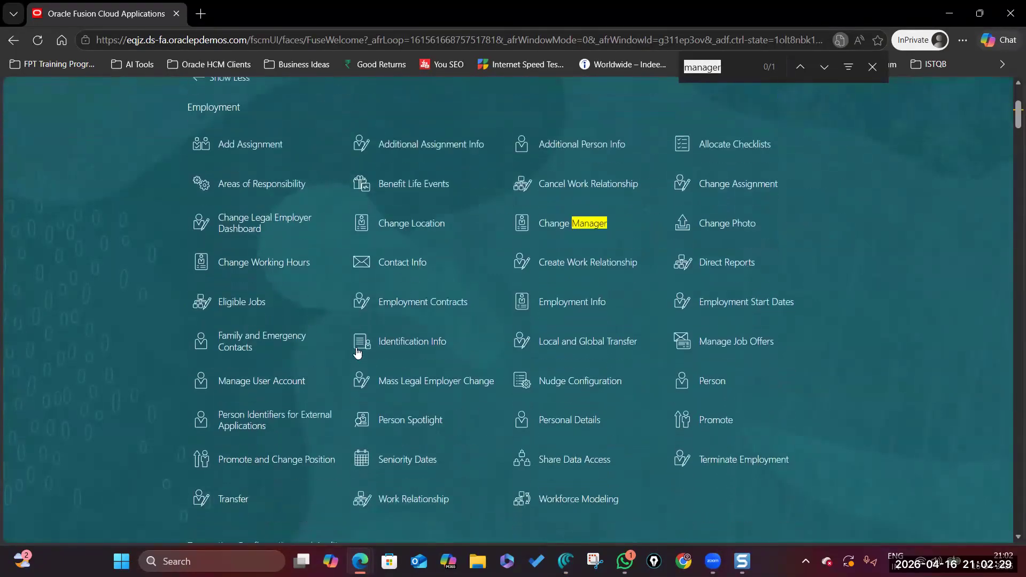
{"action": "left_click", "coordinate": [393, 461]}
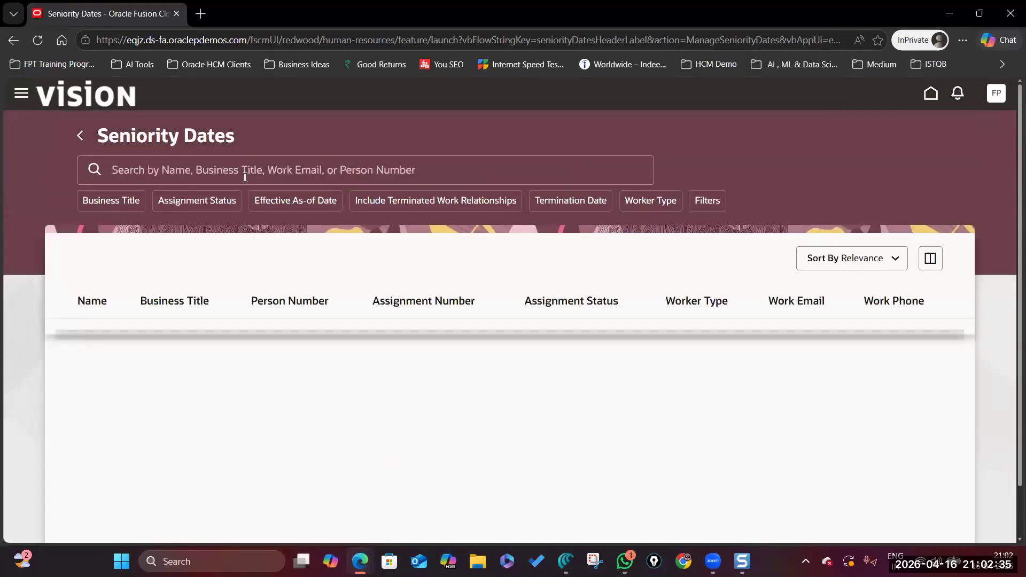
Search Seniority Dates for the worker by full name, correcting a typo.
{"action": "left_click", "coordinate": [246, 170]}
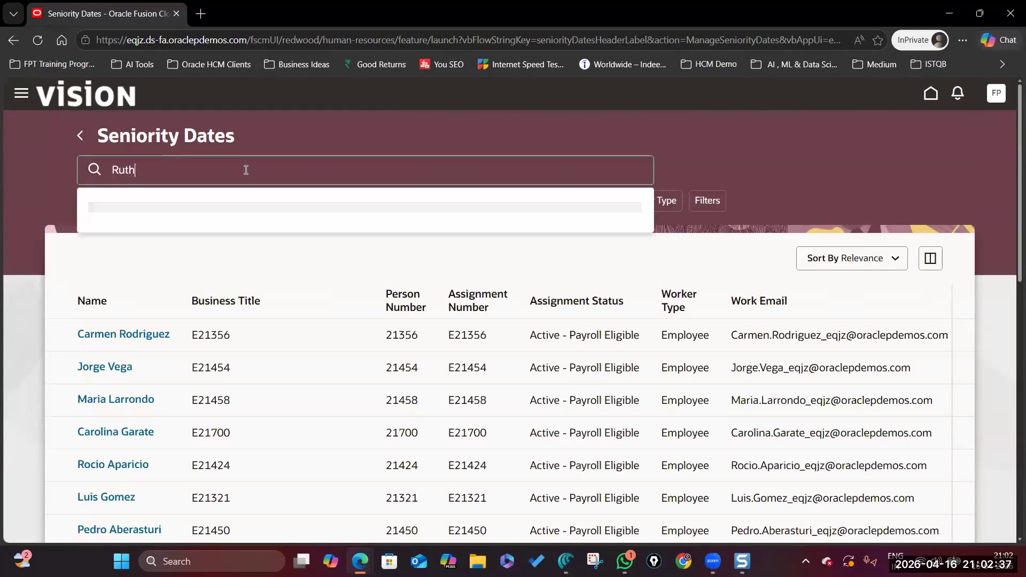
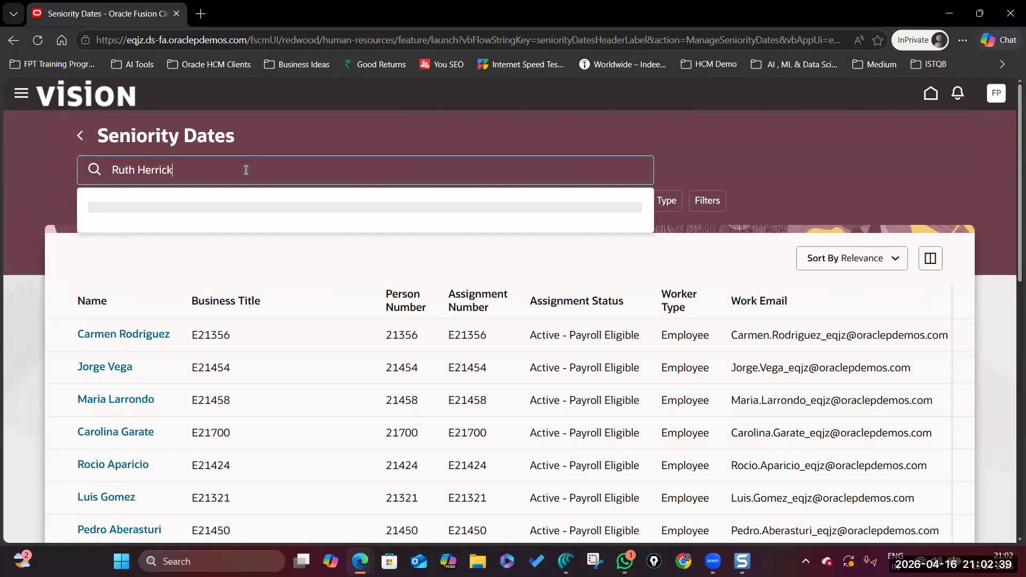
{"action": "key", "text": "Return"}
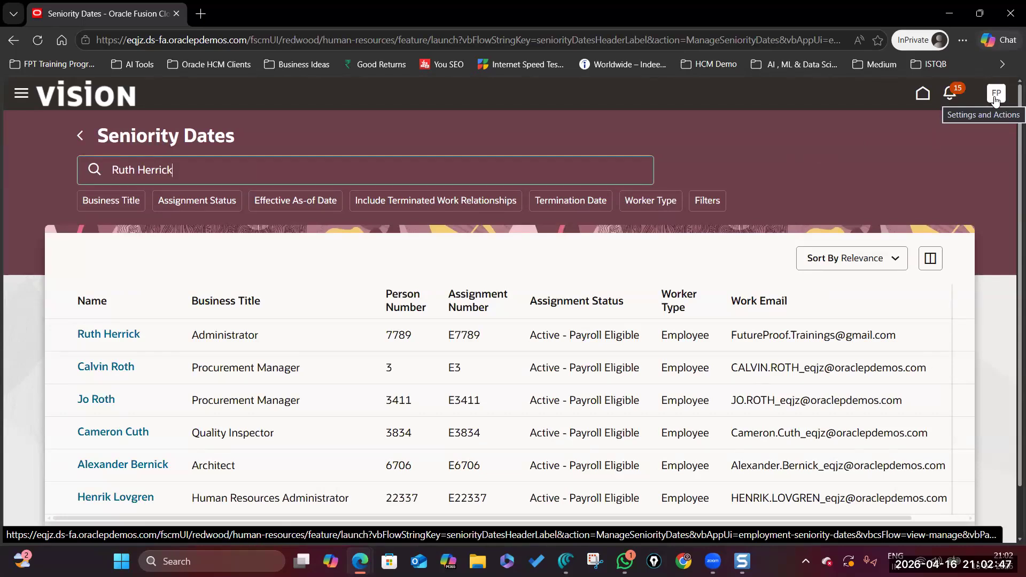
Open the worker's seniority record and review the 4/1/25 date and length of service.
{"action": "left_click", "coordinate": [104, 338]}
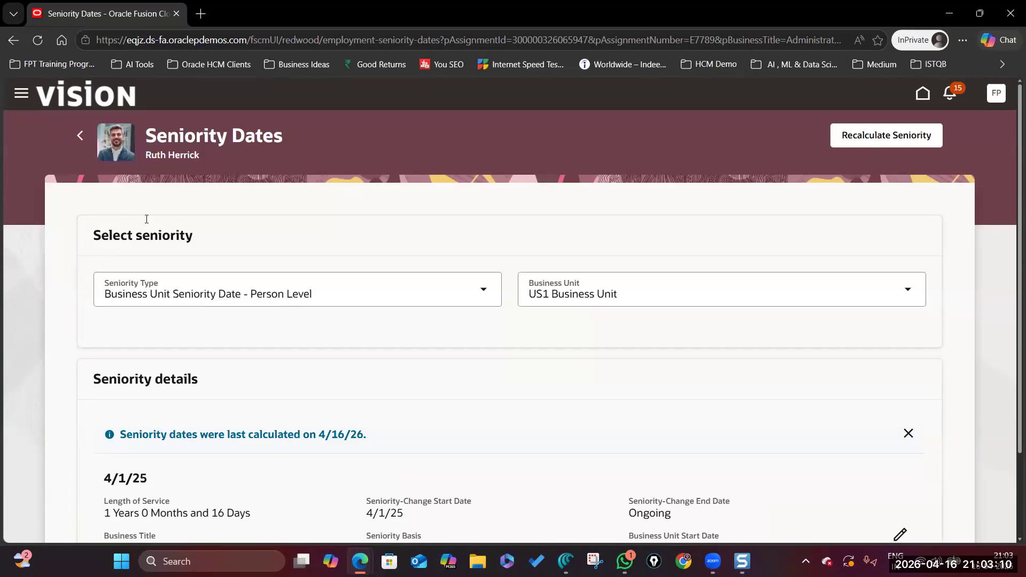
{"action": "scroll", "coordinate": [197, 374], "scroll_direction": "down", "scroll_amount": 2}
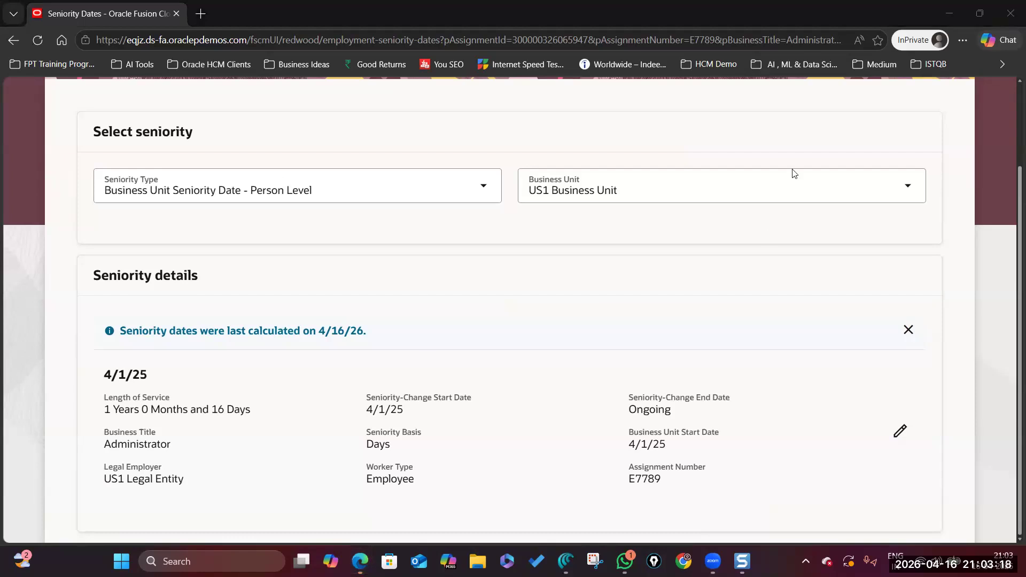
{"action": "left_click", "coordinate": [717, 382]}
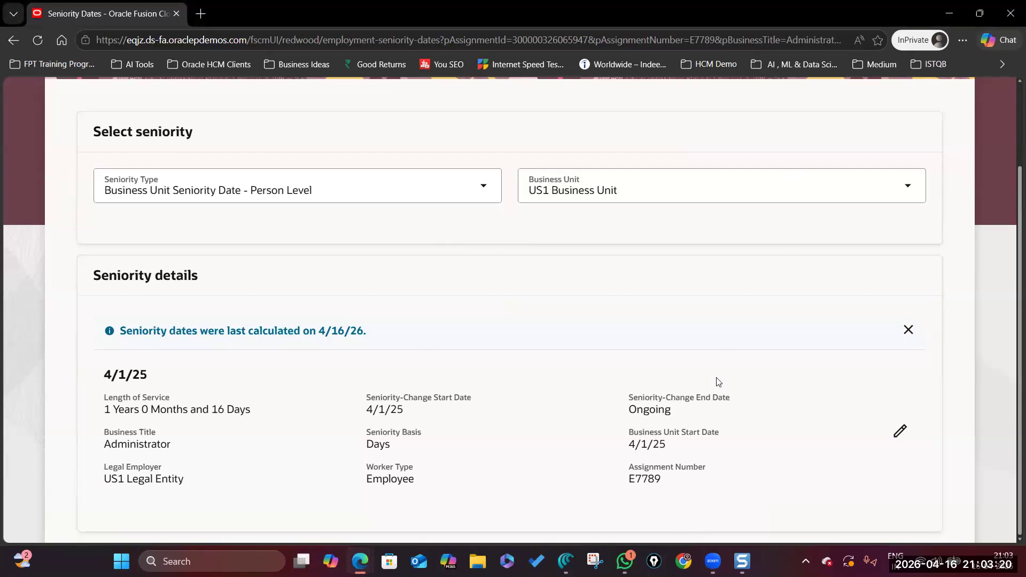
{"action": "scroll", "coordinate": [495, 377], "scroll_direction": "up", "scroll_amount": 2}
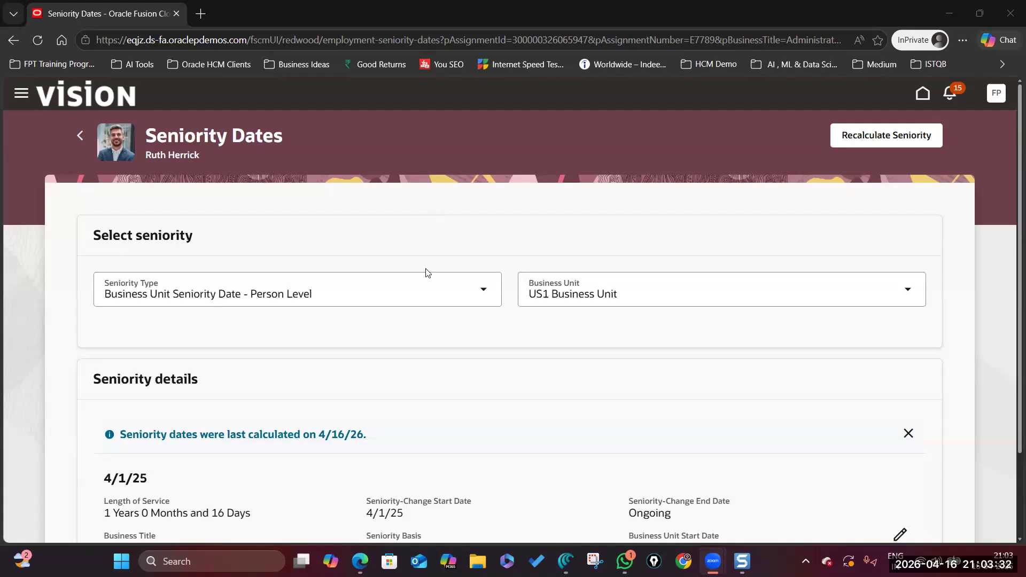
{"action": "scroll", "coordinate": [353, 281], "scroll_direction": "down", "scroll_amount": 2}
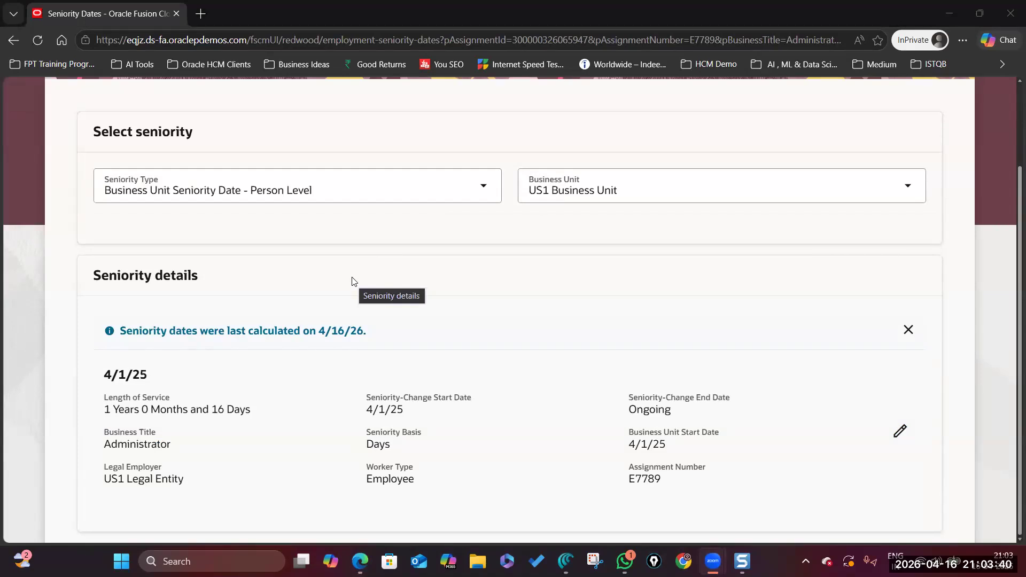
{"action": "scroll", "coordinate": [323, 325], "scroll_direction": "up", "scroll_amount": 2}
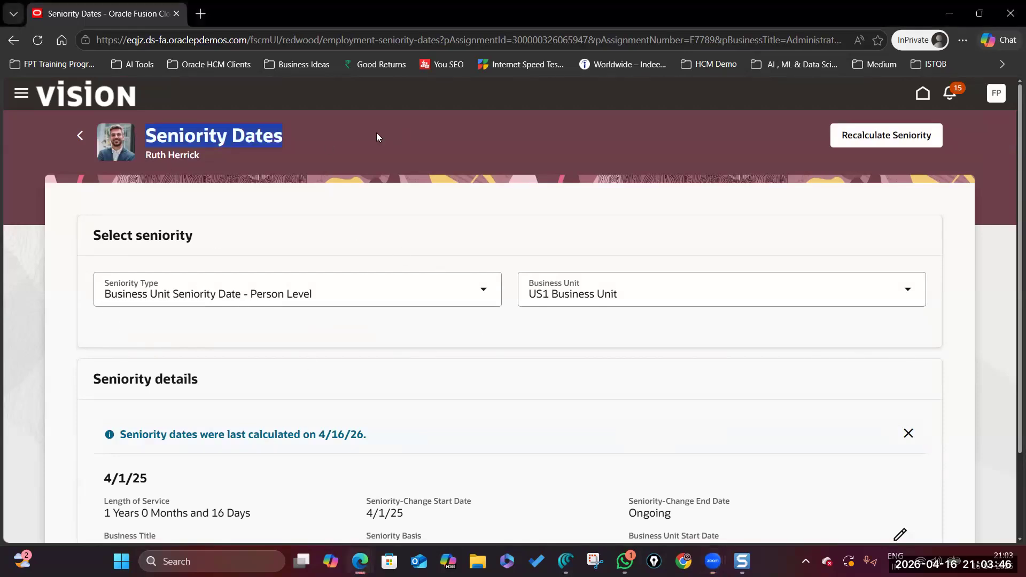
{"action": "scroll", "coordinate": [473, 376], "scroll_direction": "down", "scroll_amount": 2}
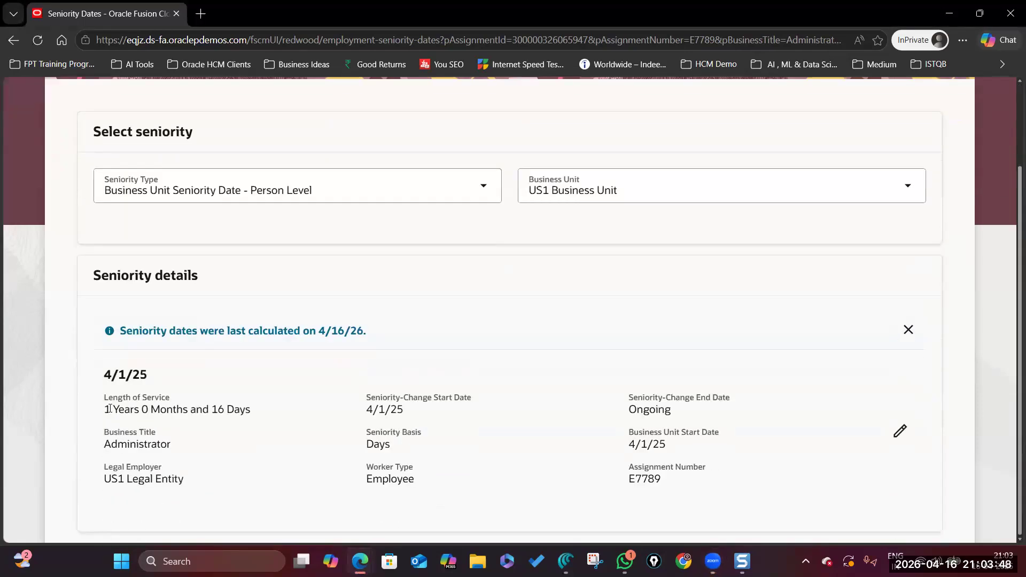
{"action": "left_click_drag", "start_coordinate": [107, 374], "coordinate": [195, 381]}
{"action": "left_click", "coordinate": [108, 410]}
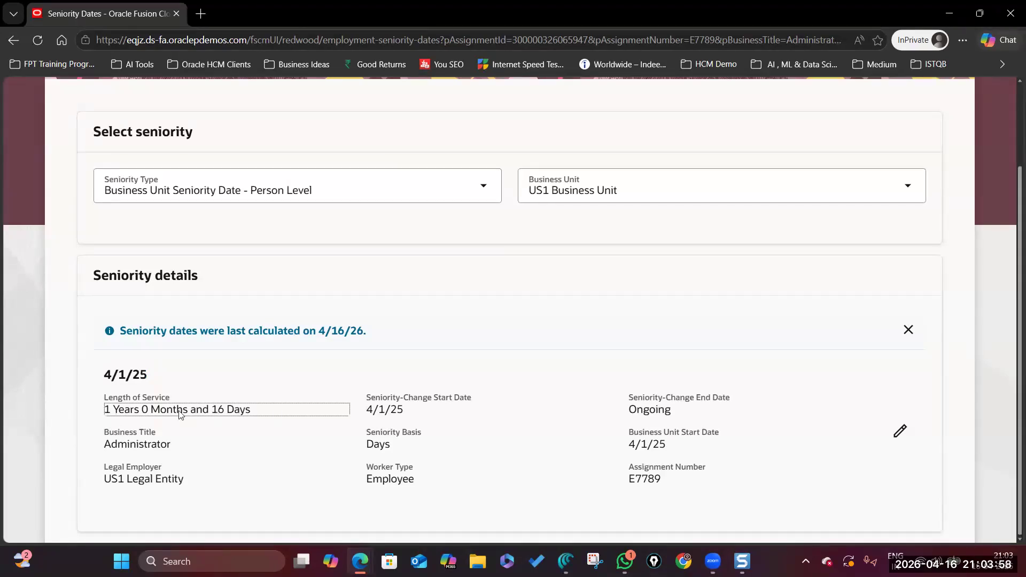
{"action": "scroll", "coordinate": [98, 226], "scroll_direction": "up", "scroll_amount": 2}
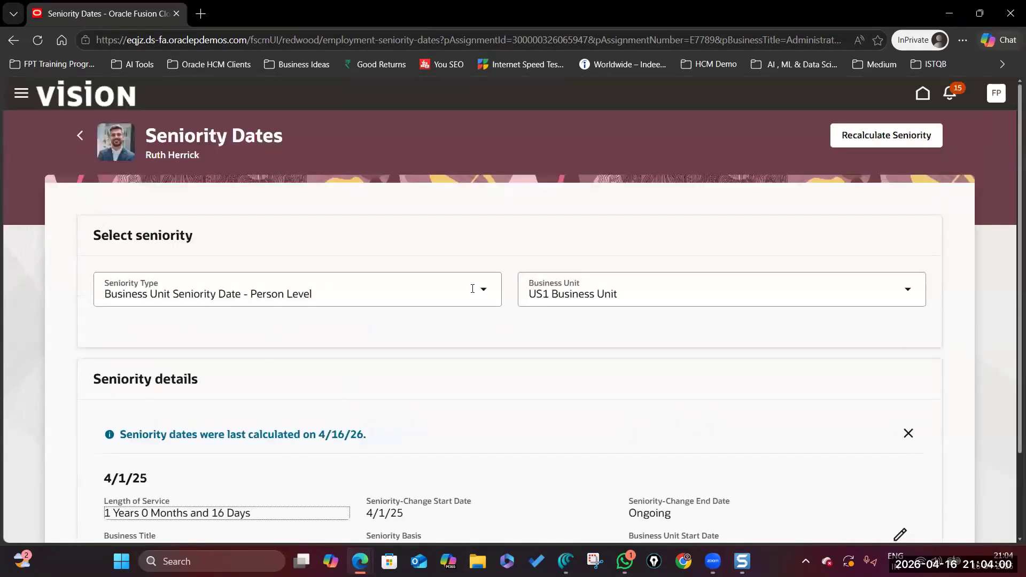
Inspect the Seniority Type and Business Unit lists unchanged, then recheck the 1 year 16 days of service.
{"action": "left_click", "coordinate": [339, 296]}
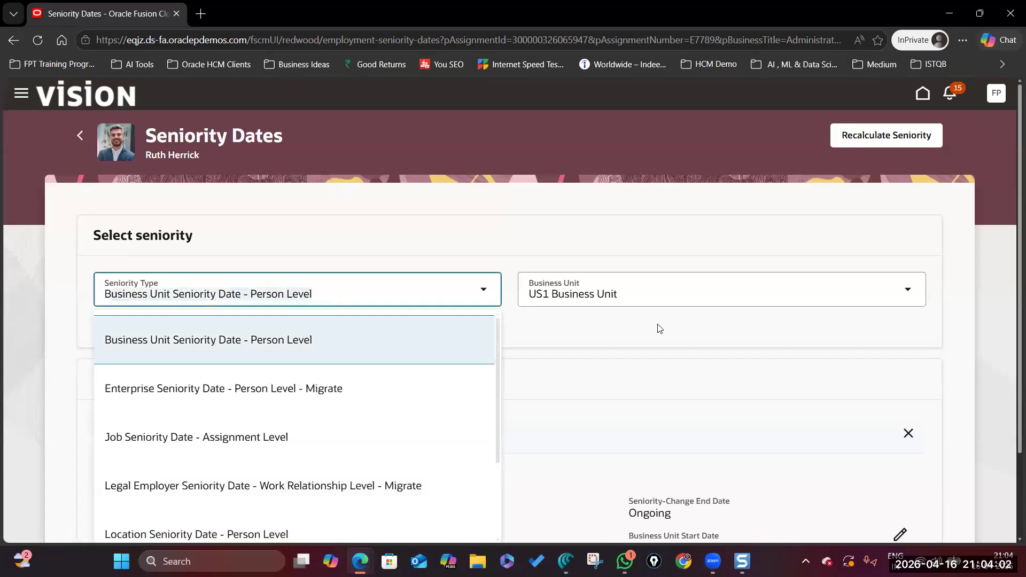
{"action": "left_click", "coordinate": [647, 323]}
{"action": "left_click", "coordinate": [631, 293]}
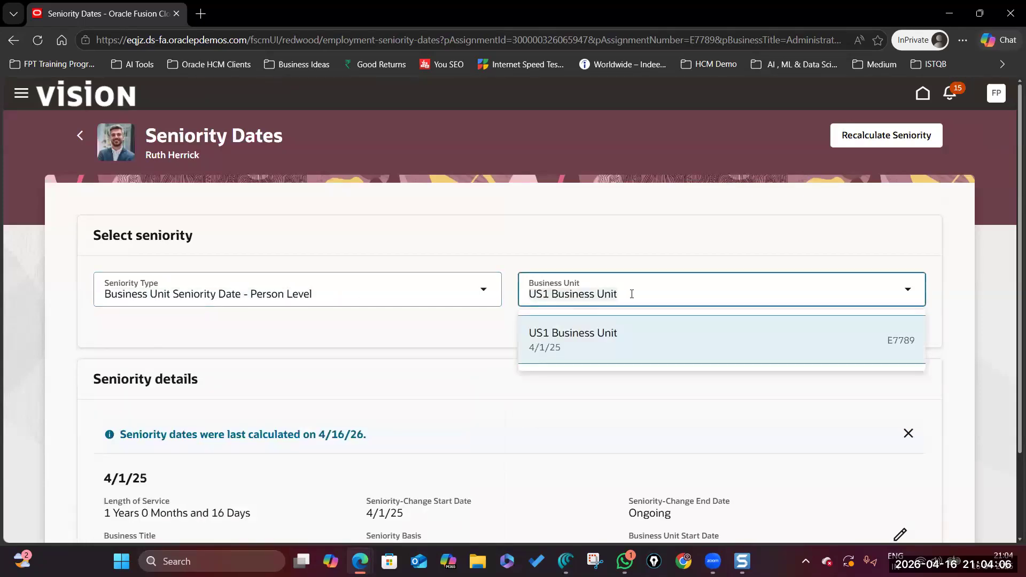
{"action": "left_click", "coordinate": [479, 335]}
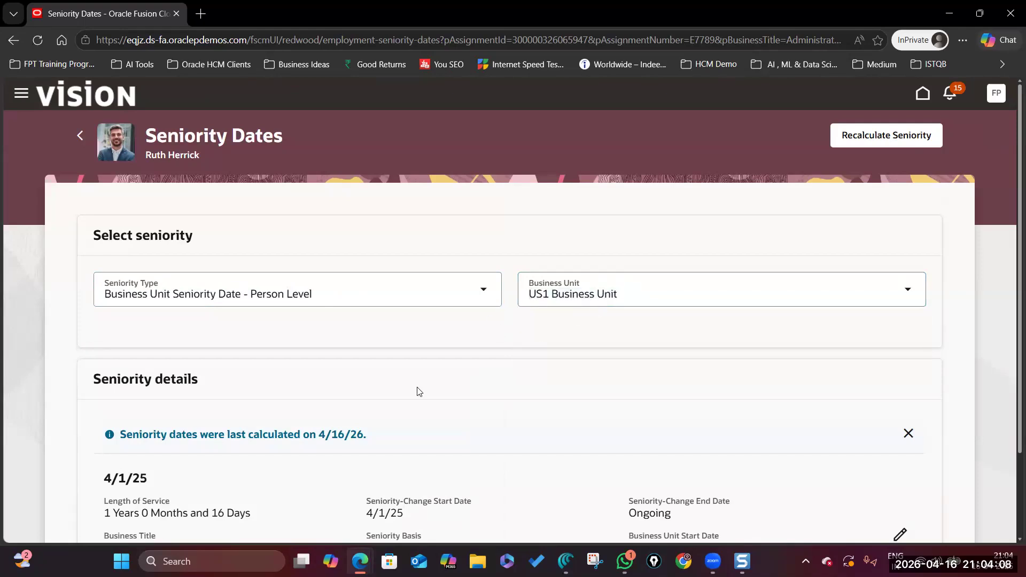
{"action": "scroll", "coordinate": [213, 427], "scroll_direction": "down", "scroll_amount": 2}
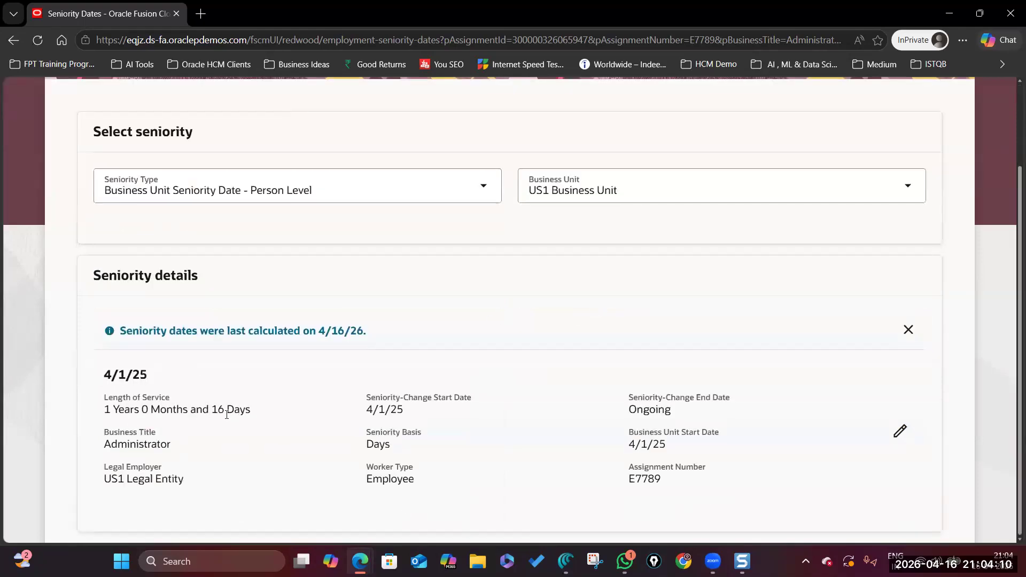
{"action": "left_click", "coordinate": [216, 411]}
{"action": "scroll", "coordinate": [306, 399], "scroll_direction": "up", "scroll_amount": 2}
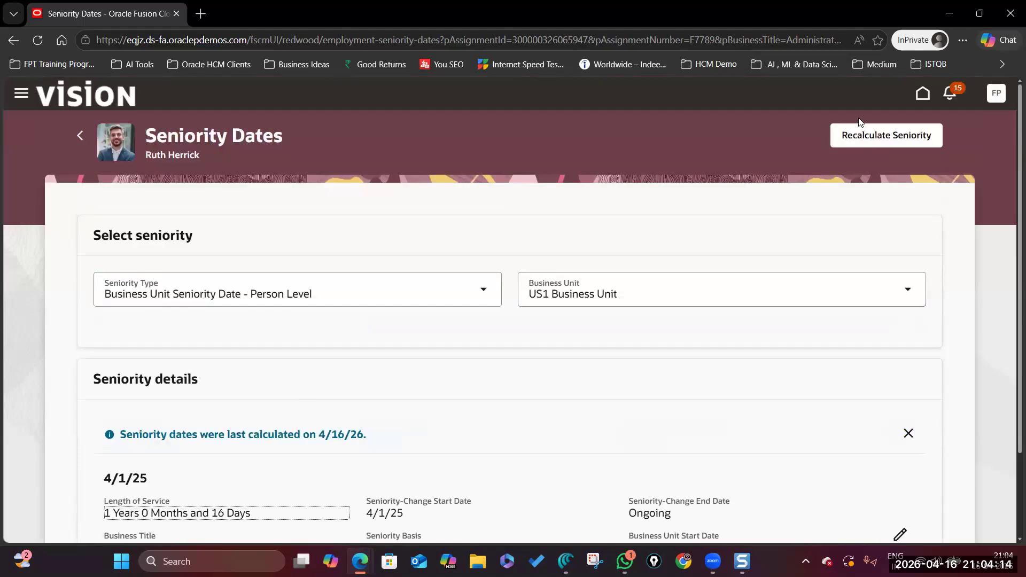
{"action": "left_click", "coordinate": [80, 135]}
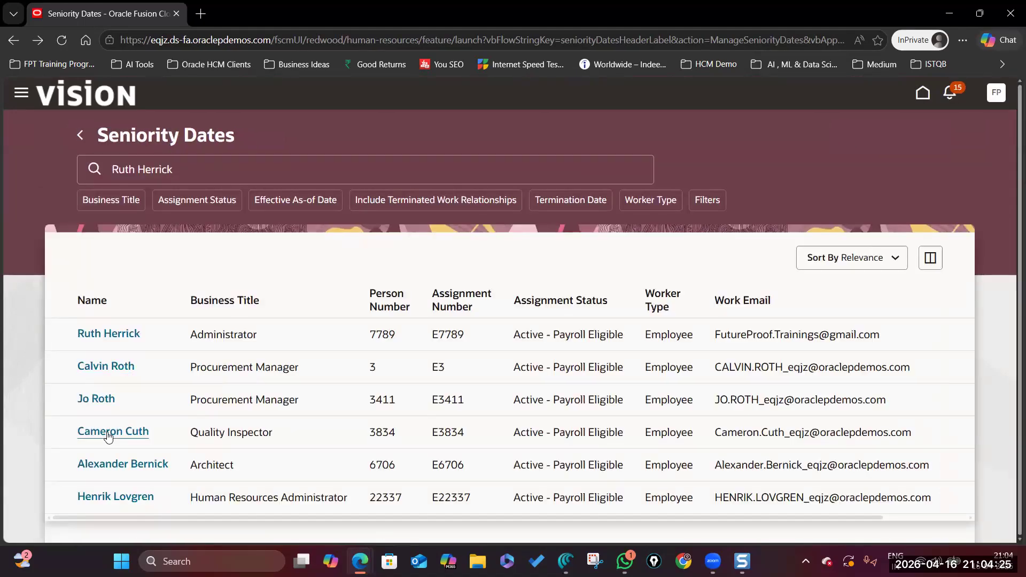
{"action": "left_click", "coordinate": [132, 497]}
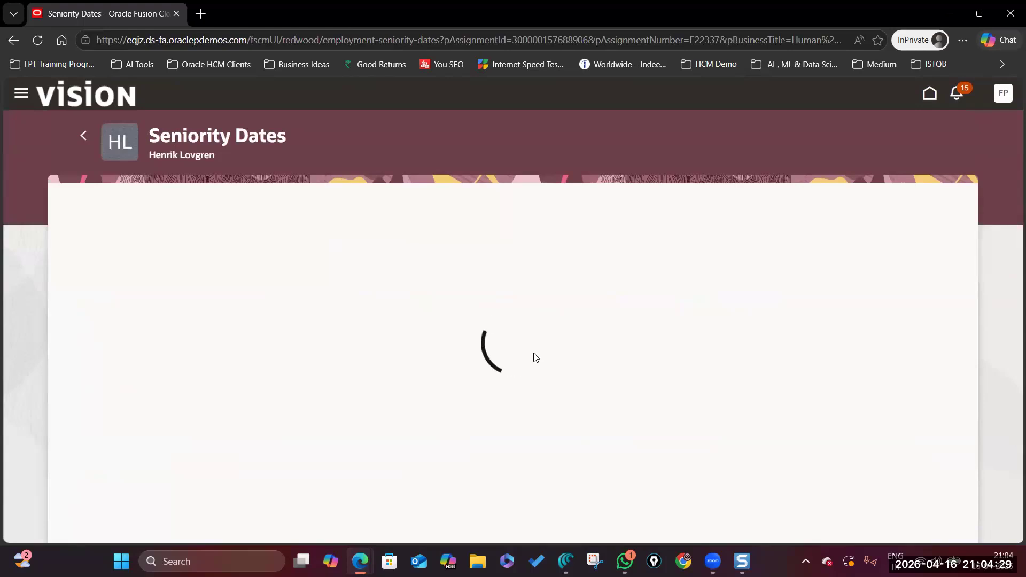
{"action": "scroll", "coordinate": [487, 386], "scroll_direction": "down", "scroll_amount": 2}
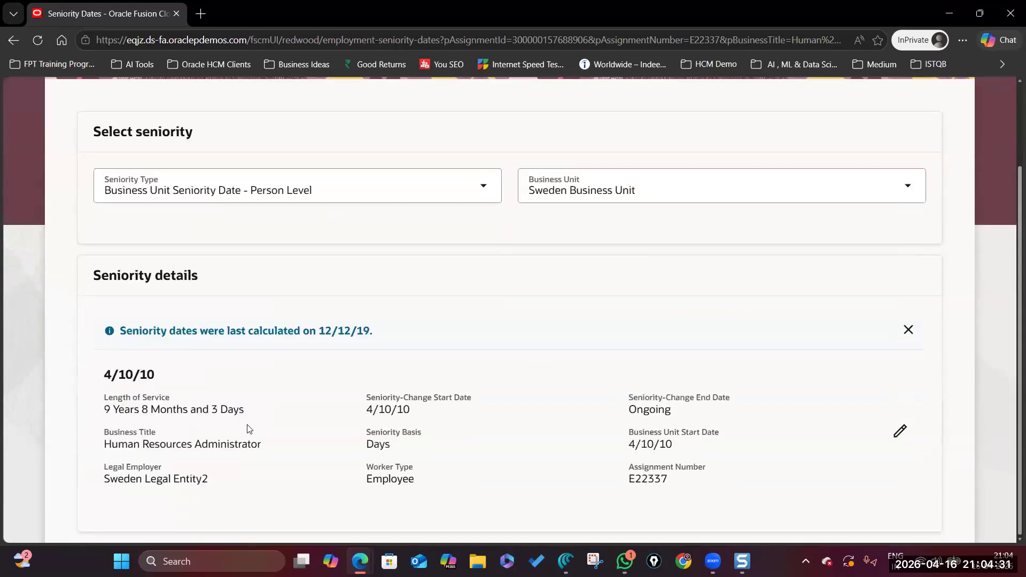
{"action": "left_click_drag", "start_coordinate": [120, 330], "coordinate": [456, 355]}
{"action": "scroll", "coordinate": [456, 355], "scroll_direction": "up", "scroll_amount": 2}
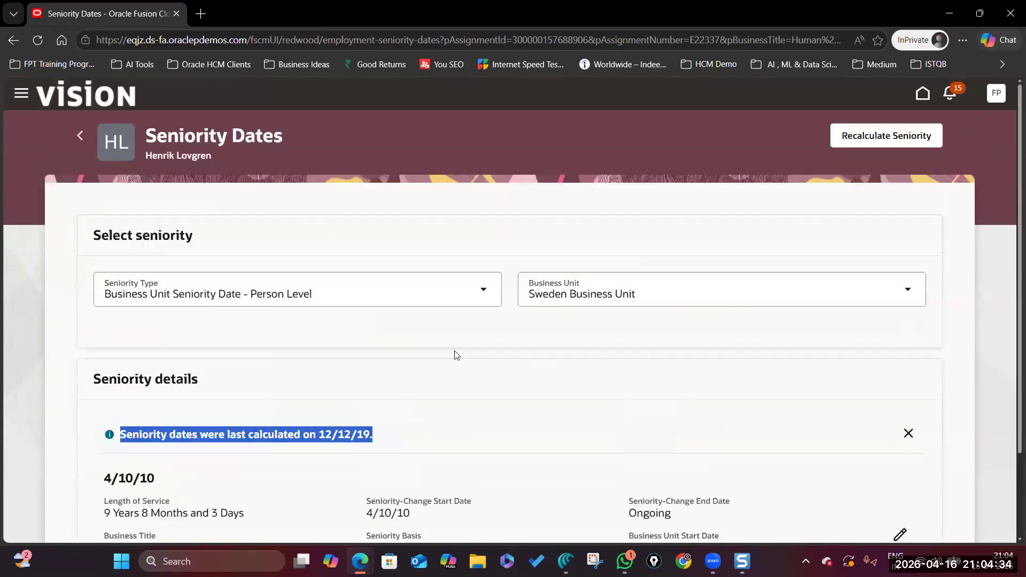
{"action": "left_click", "coordinate": [80, 136]}
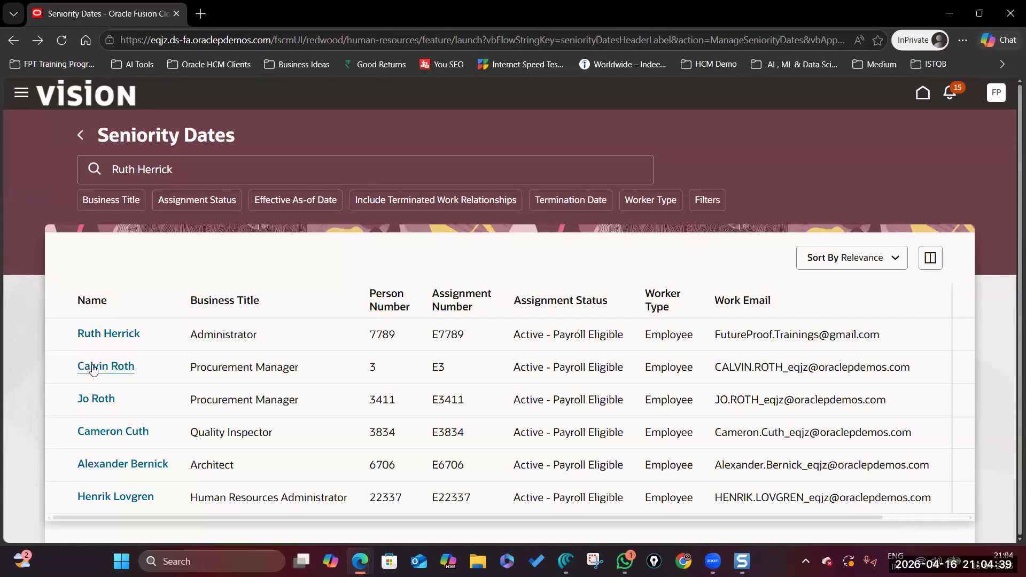
{"action": "left_click", "coordinate": [93, 368]}
{"action": "scroll", "coordinate": [117, 436], "scroll_direction": "down", "scroll_amount": 3}
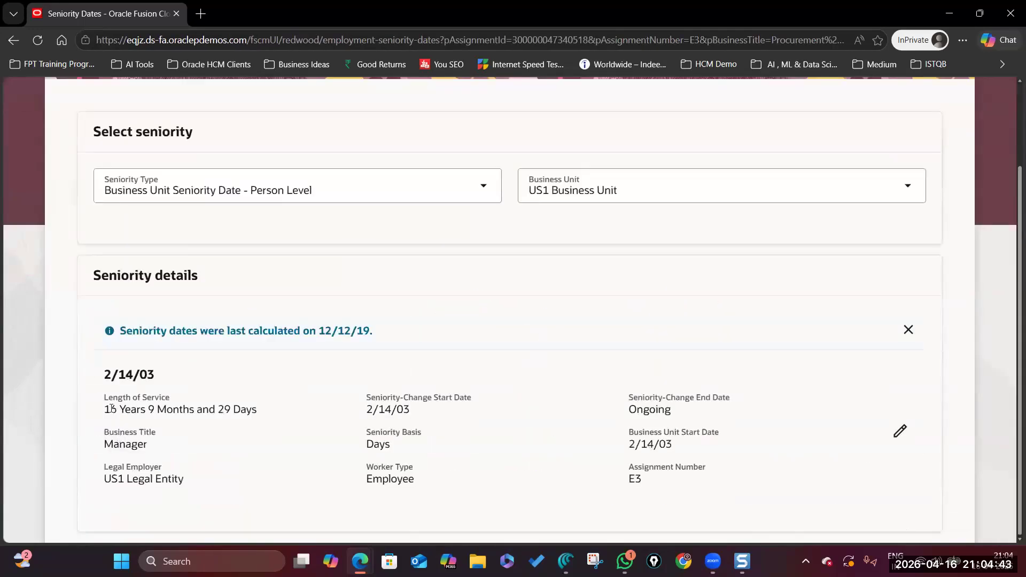
{"action": "left_click", "coordinate": [113, 409]}
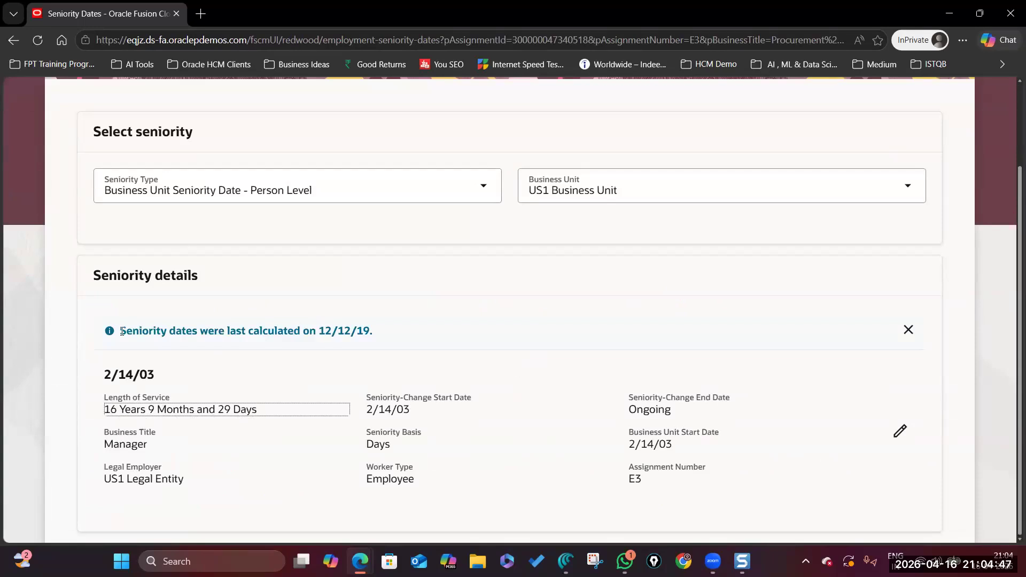
{"action": "left_click_drag", "start_coordinate": [123, 330], "coordinate": [376, 338]}
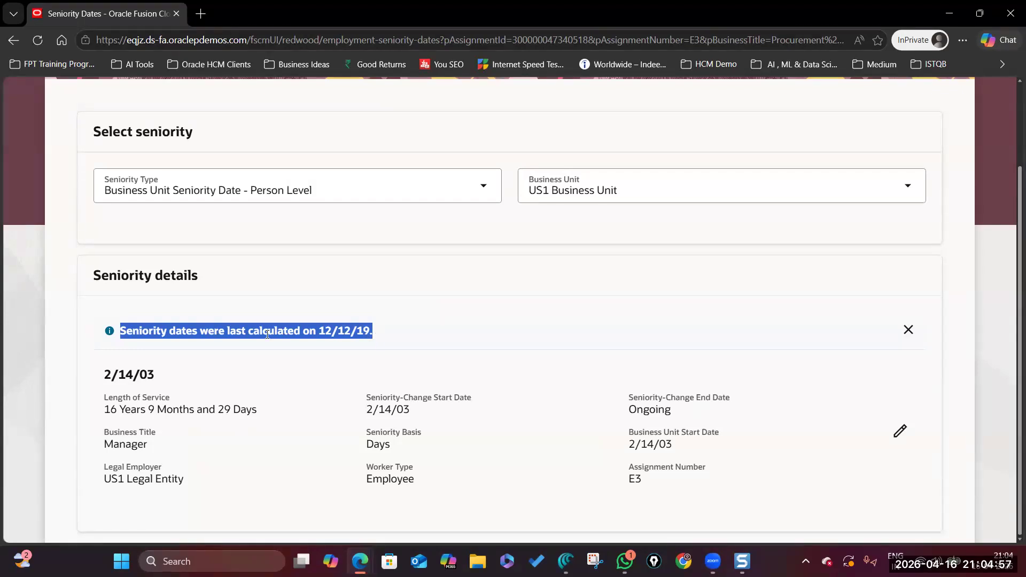
{"action": "left_click_drag", "start_coordinate": [91, 277], "coordinate": [281, 282]}
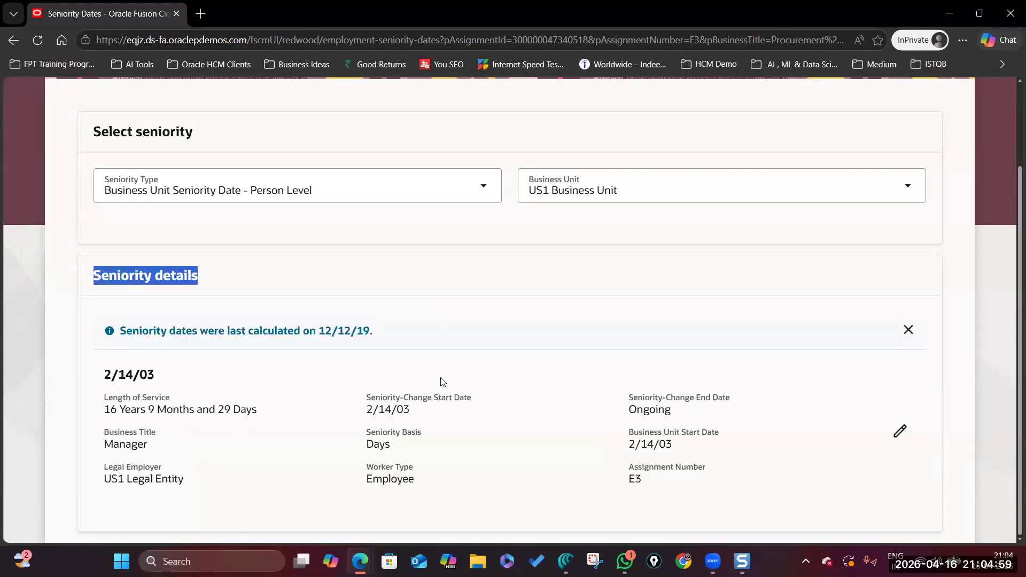
{"action": "scroll", "coordinate": [443, 381], "scroll_direction": "up", "scroll_amount": 2}
{"action": "left_click", "coordinate": [528, 294]}
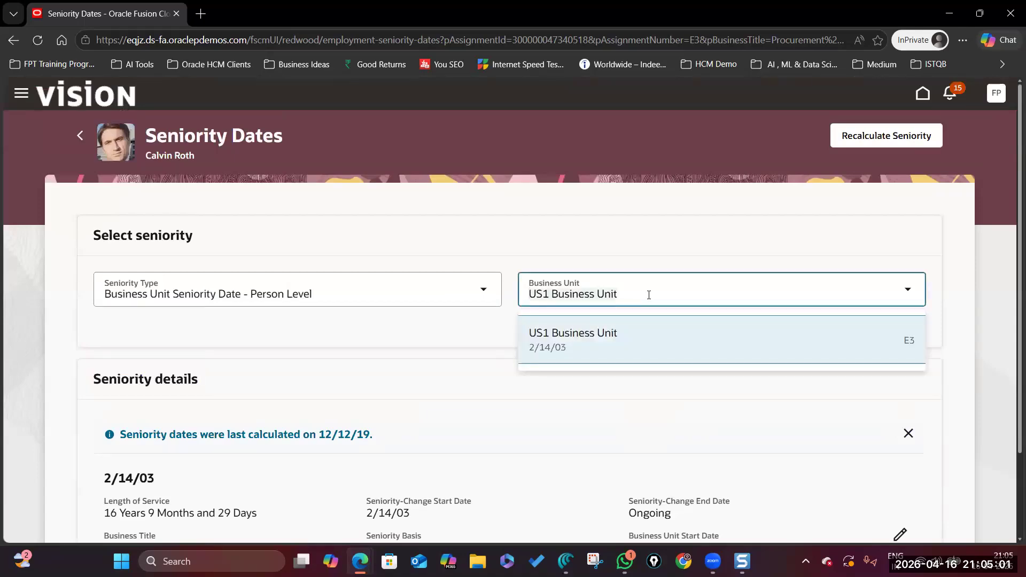
{"action": "left_click", "coordinate": [662, 396]}
{"action": "scroll", "coordinate": [663, 397], "scroll_direction": "down", "scroll_amount": 2}
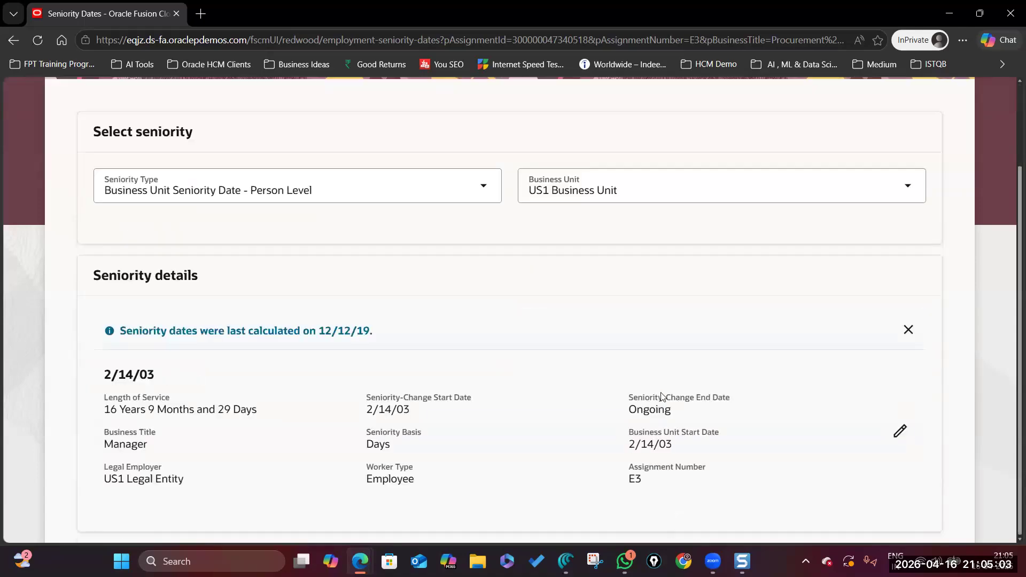
{"action": "scroll", "coordinate": [770, 326], "scroll_direction": "up", "scroll_amount": 2}
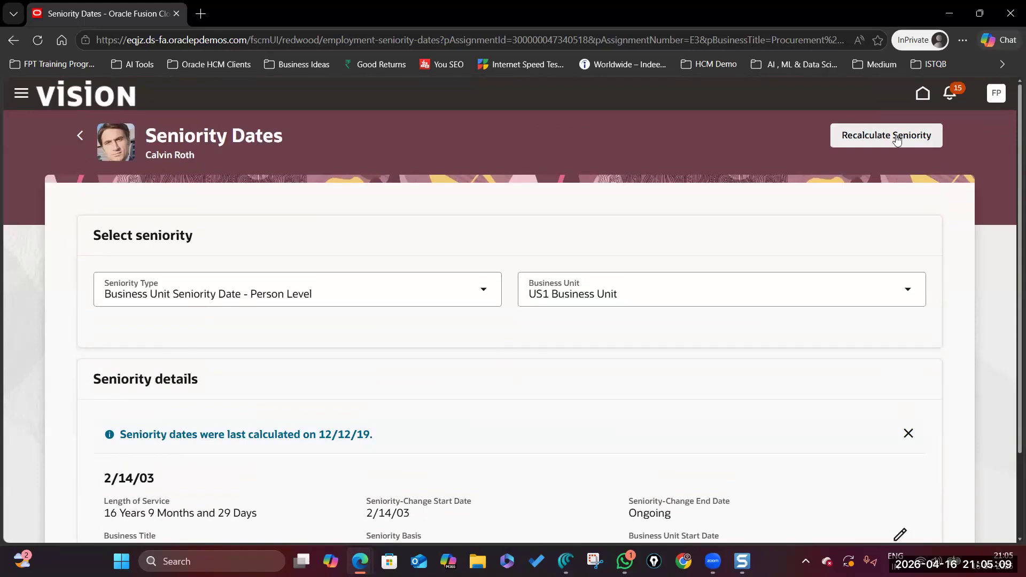
Recalculate seniority, confirm service of 16 Years 9 Months 29 Days, and dismiss the message.
{"action": "left_click", "coordinate": [898, 140]}
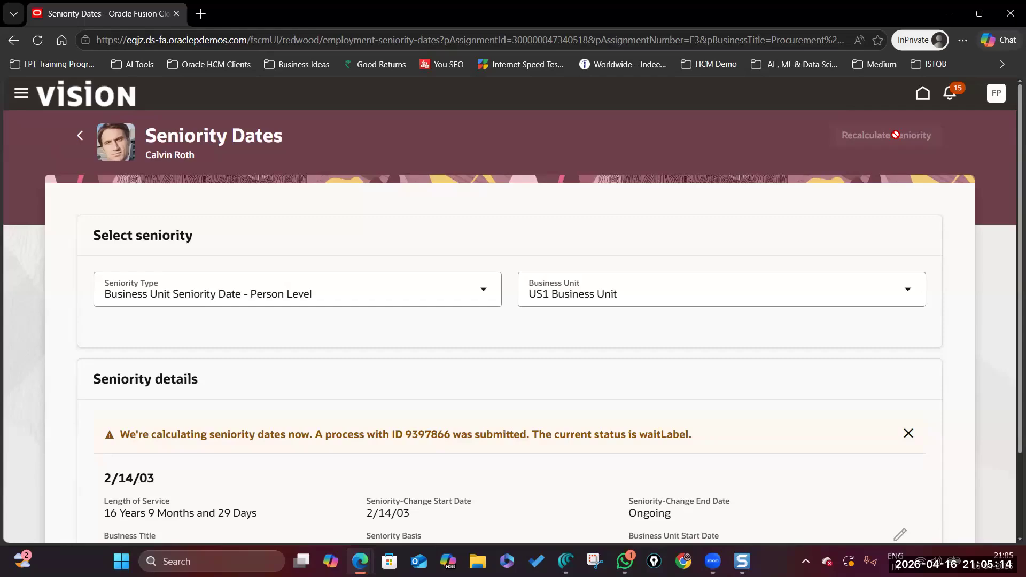
{"action": "scroll", "coordinate": [187, 398], "scroll_direction": "down", "scroll_amount": 2}
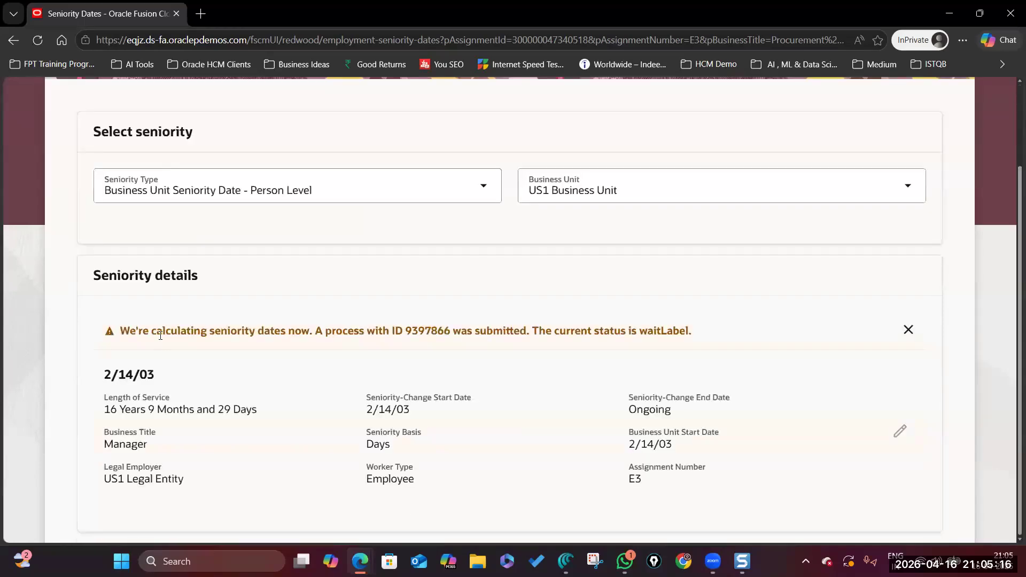
{"action": "scroll", "coordinate": [311, 329], "scroll_direction": "up", "scroll_amount": 2}
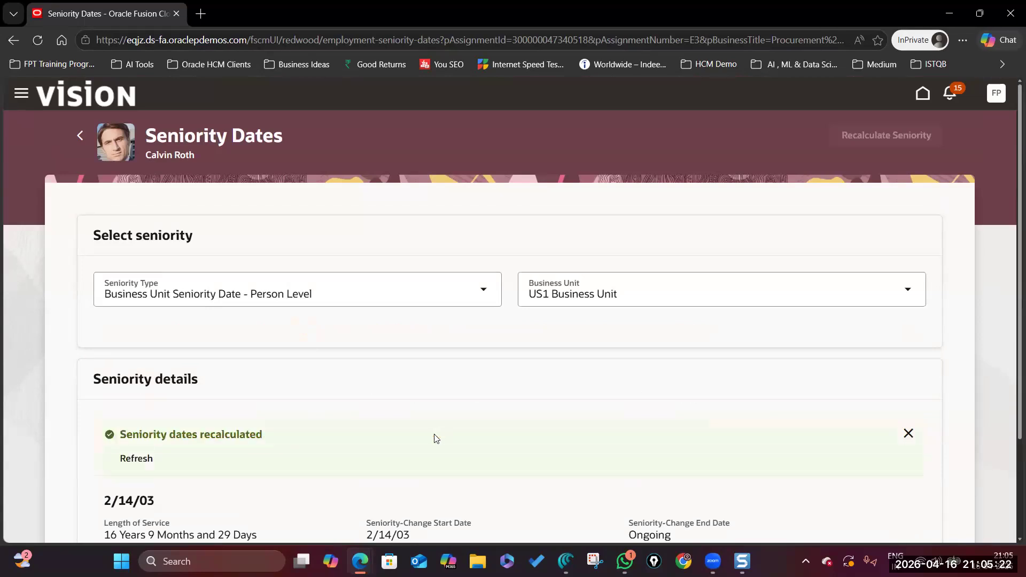
{"action": "scroll", "coordinate": [584, 328], "scroll_direction": "down", "scroll_amount": 2}
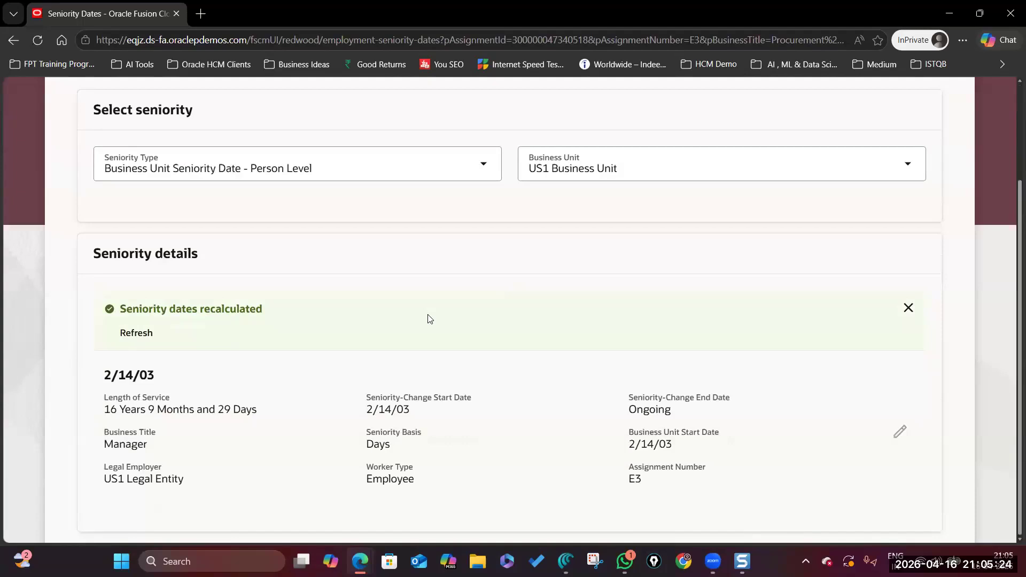
{"action": "left_click_drag", "start_coordinate": [120, 335], "coordinate": [127, 335]}
{"action": "left_click", "coordinate": [108, 408]}
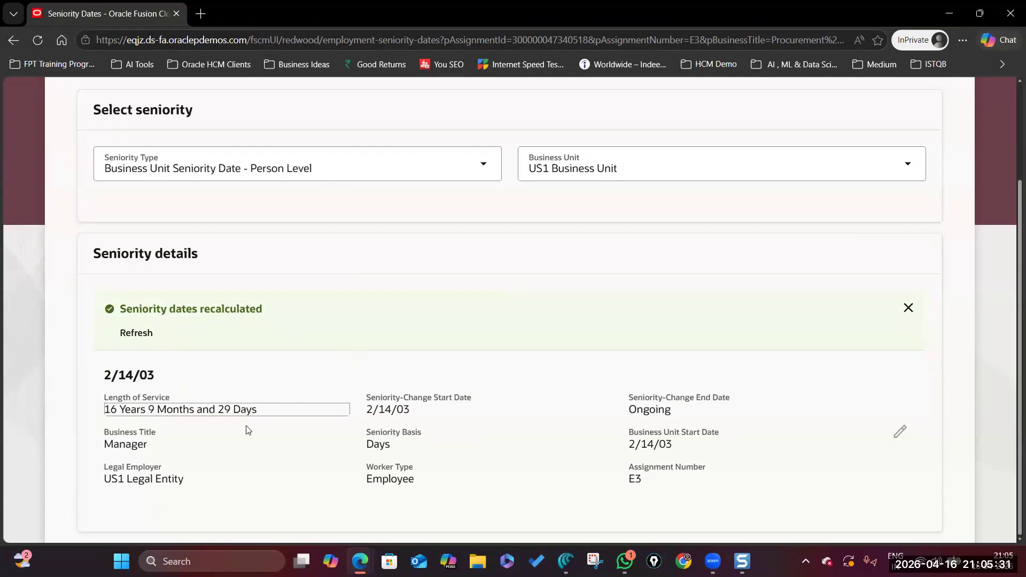
{"action": "left_click", "coordinate": [903, 317]}
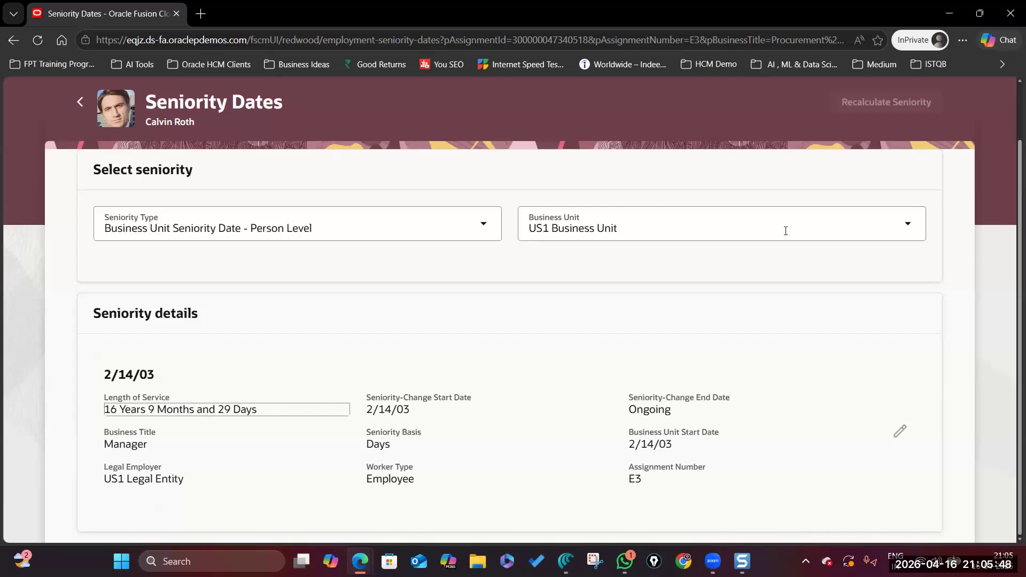
Show Job Seniority Date - Assignment Level: 4 Years 10 Months 19 Days since 1/24/15.
{"action": "left_click", "coordinate": [909, 227]}
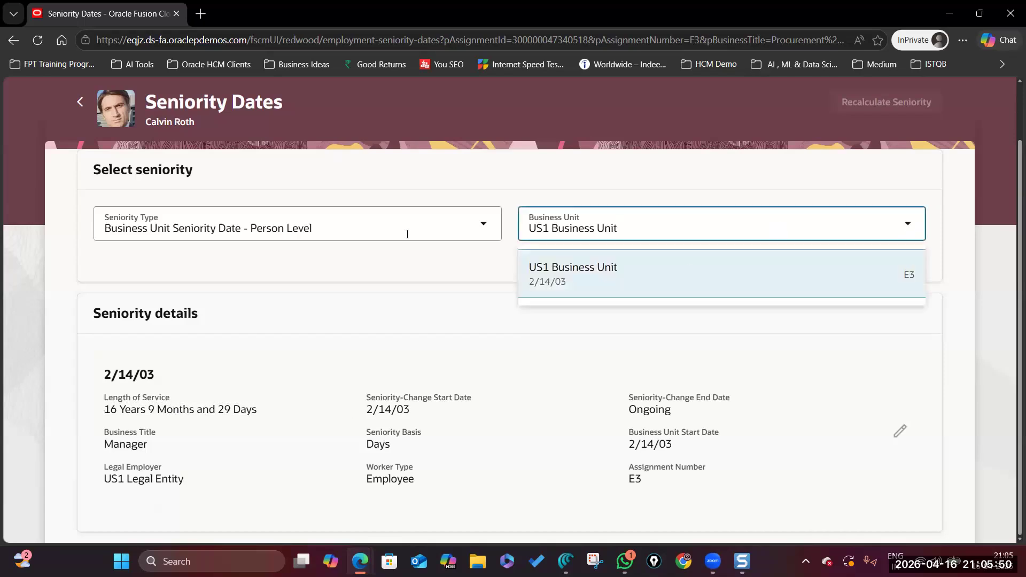
{"action": "left_click", "coordinate": [484, 224]}
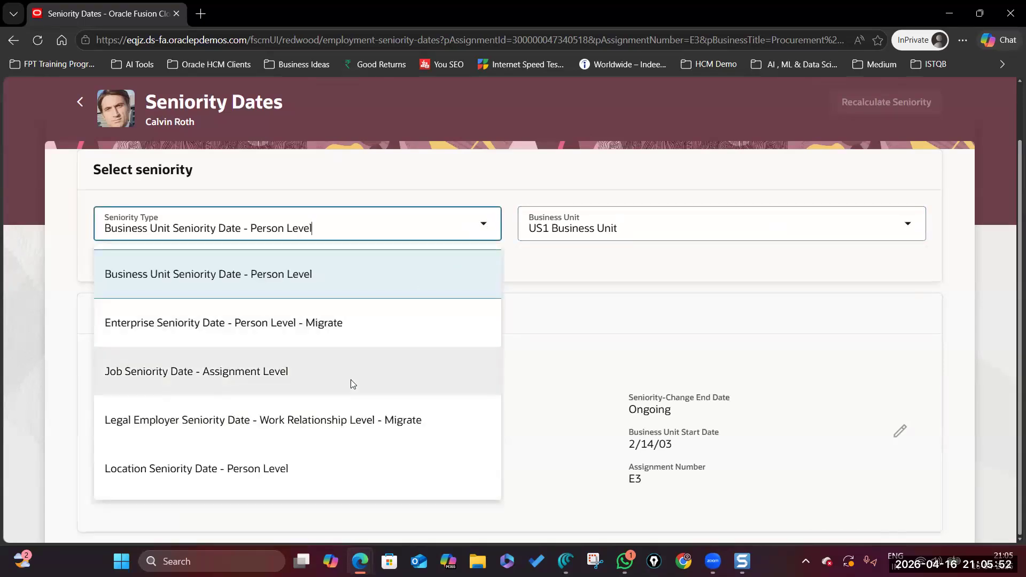
{"action": "left_click", "coordinate": [350, 380]}
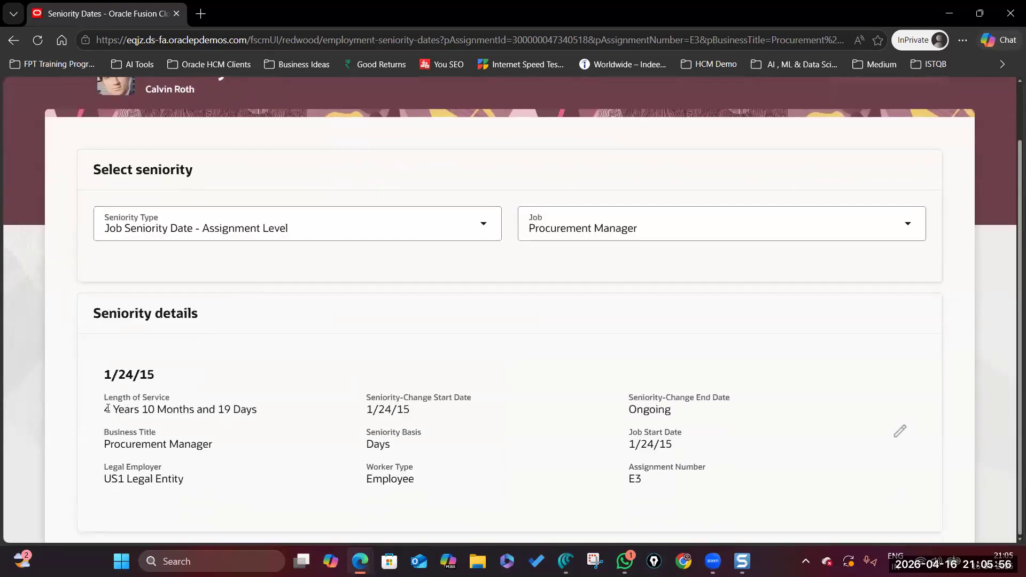
{"action": "left_click", "coordinate": [240, 412]}
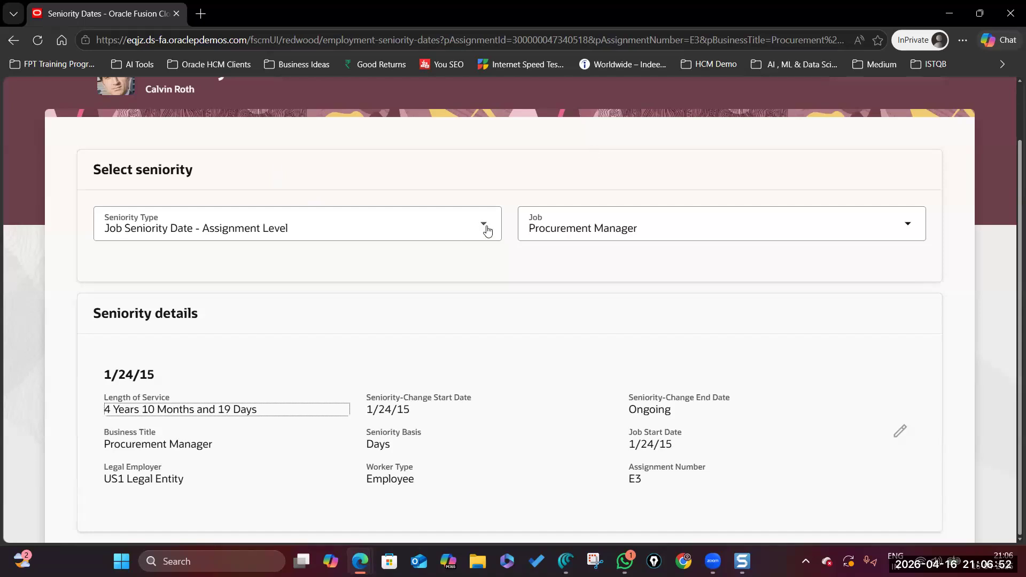
{"action": "left_click", "coordinate": [485, 227]}
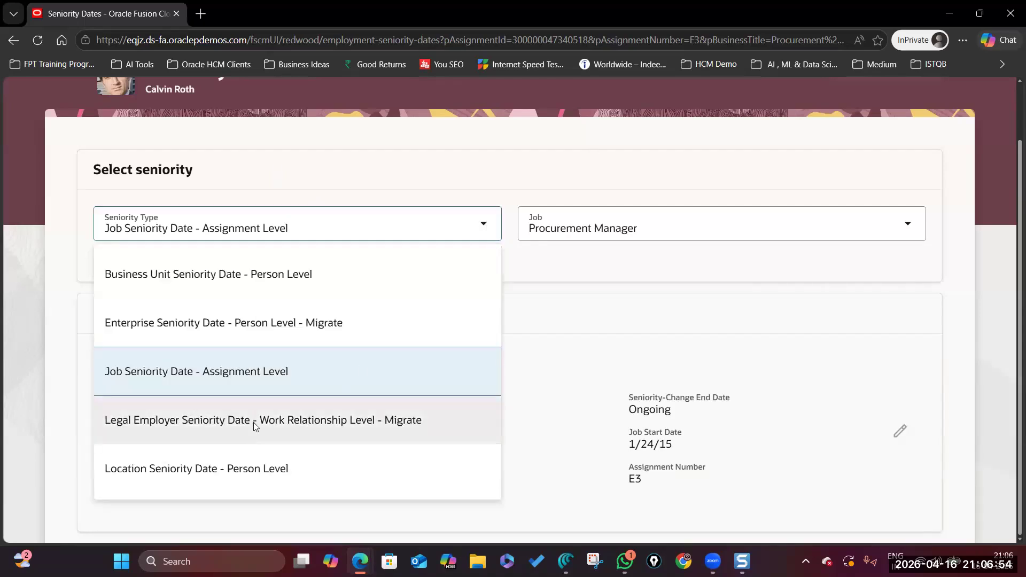
{"action": "left_click", "coordinate": [253, 422]}
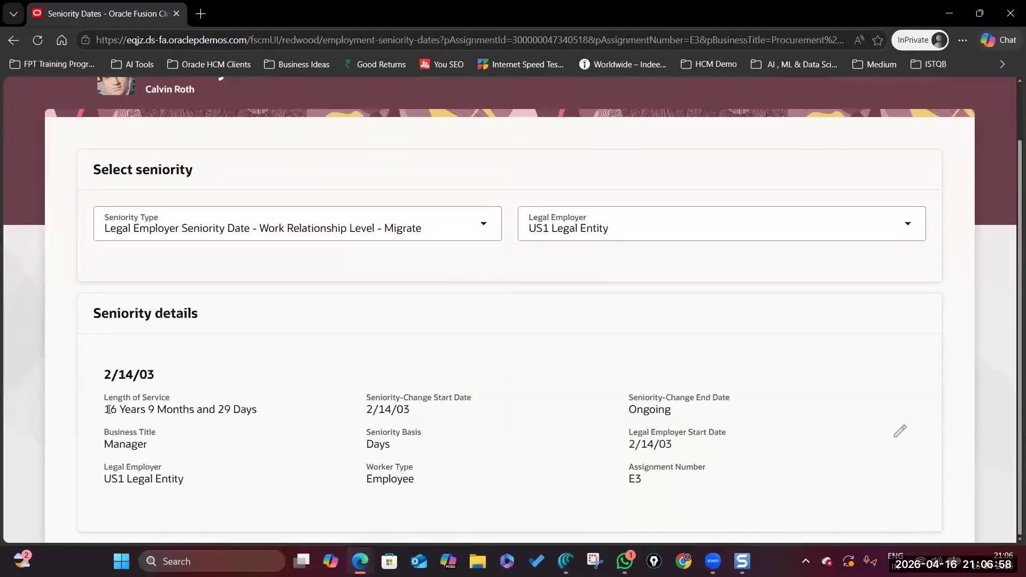
{"action": "left_click", "coordinate": [107, 479]}
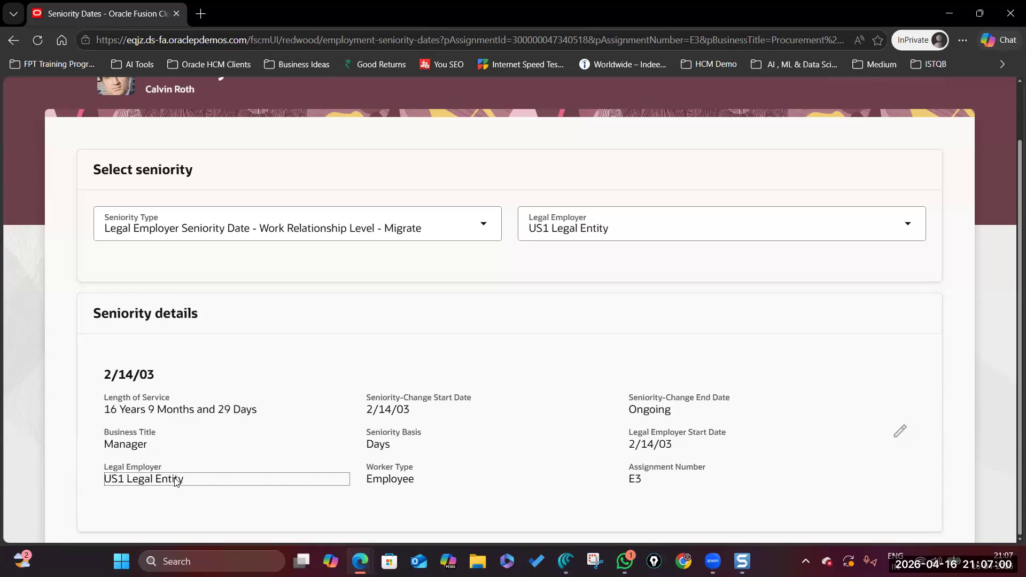
{"action": "left_click", "coordinate": [483, 224]}
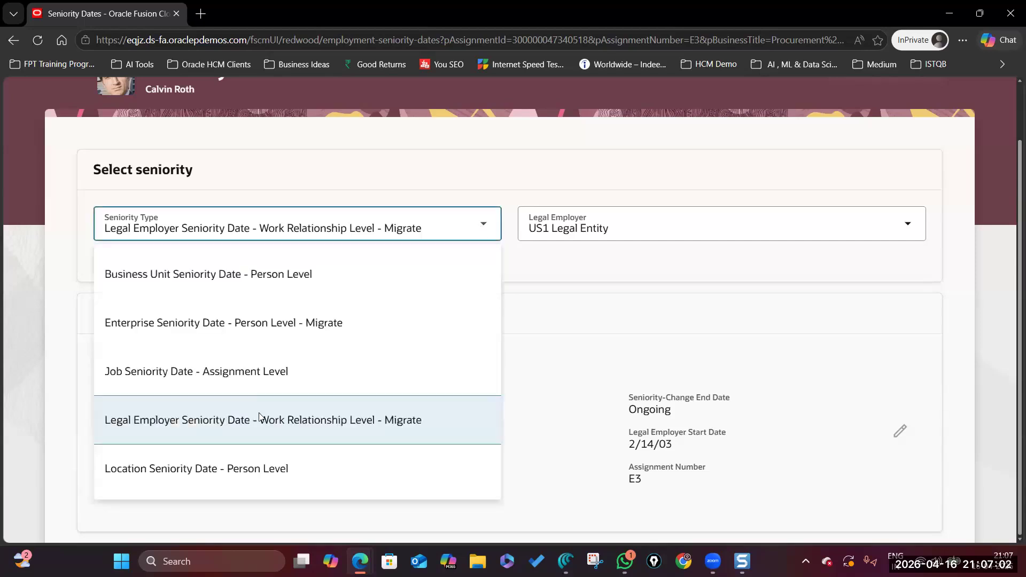
{"action": "left_click", "coordinate": [244, 468]}
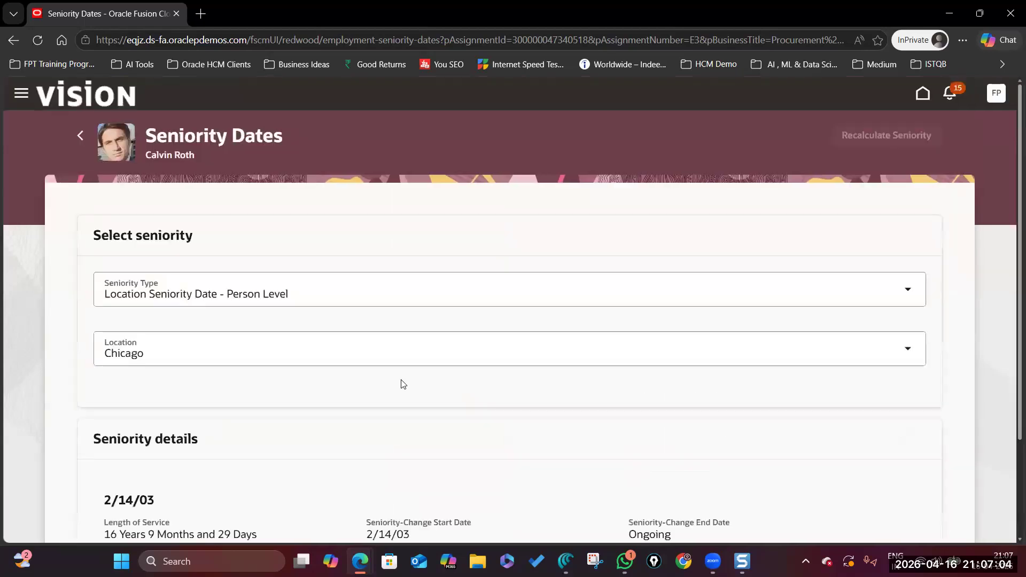
{"action": "scroll", "coordinate": [403, 385], "scroll_direction": "down", "scroll_amount": 2}
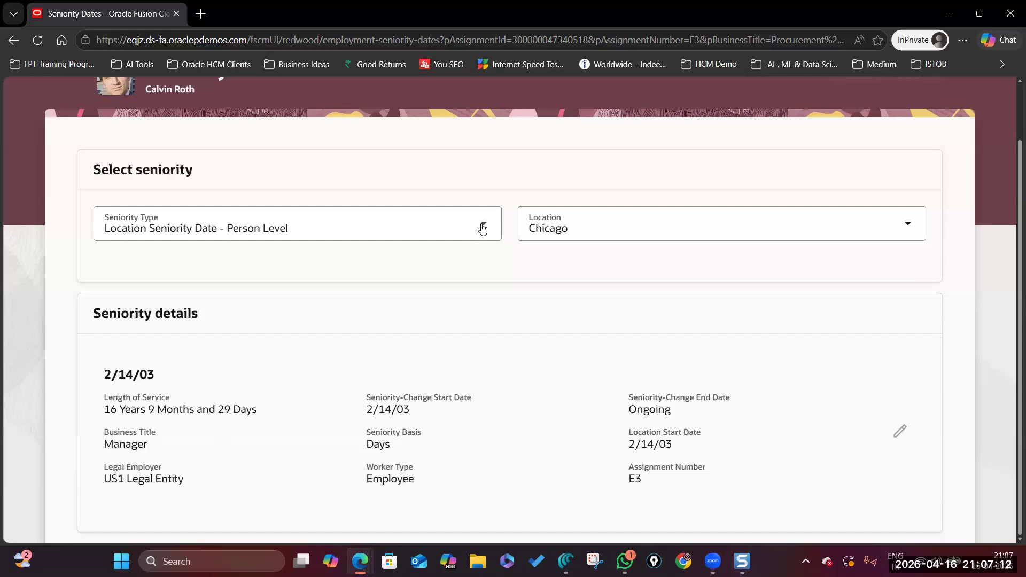
{"action": "left_click", "coordinate": [483, 229]}
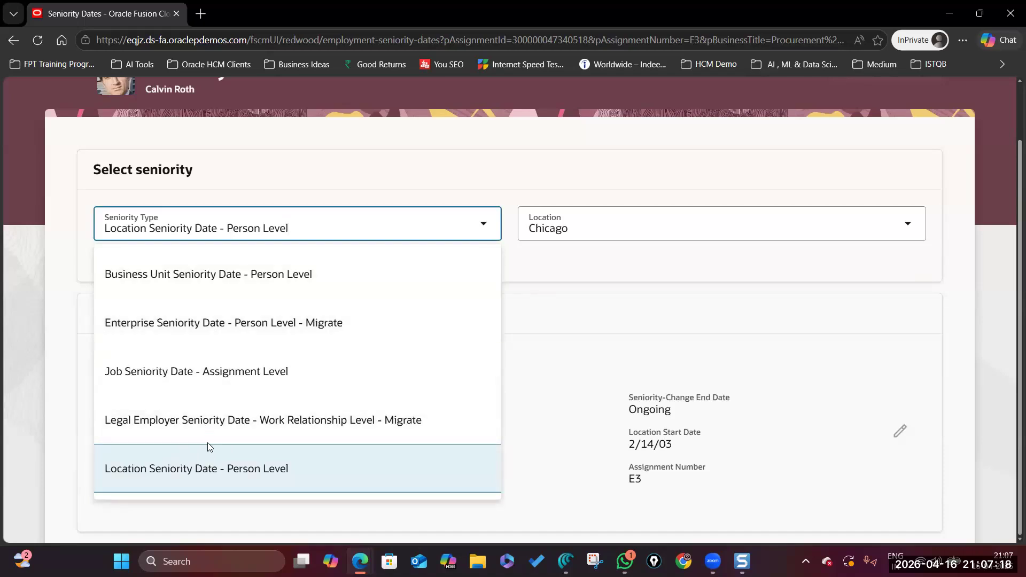
{"action": "left_click", "coordinate": [357, 322]}
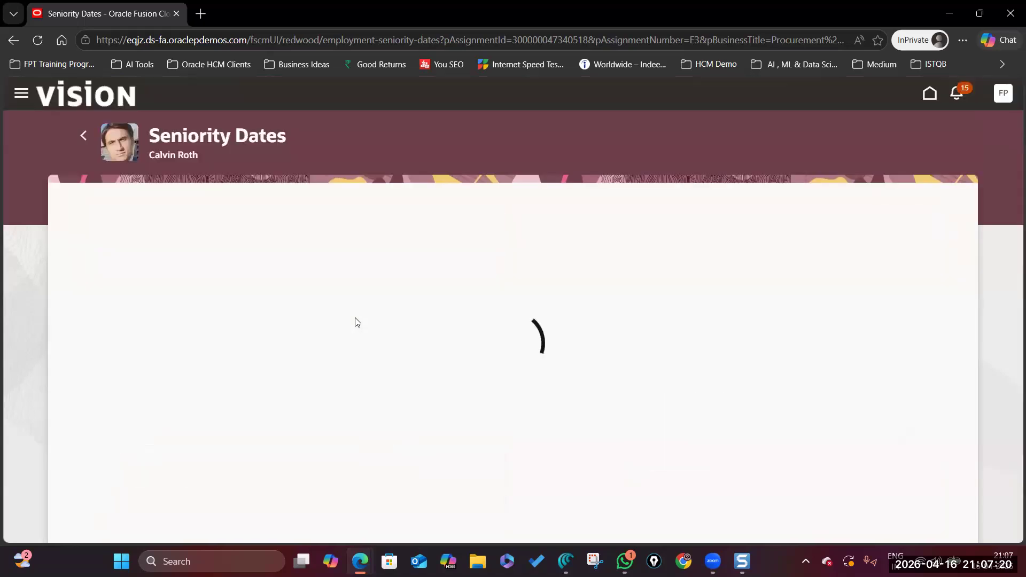
{"action": "scroll", "coordinate": [238, 465], "scroll_direction": "down", "scroll_amount": 1}
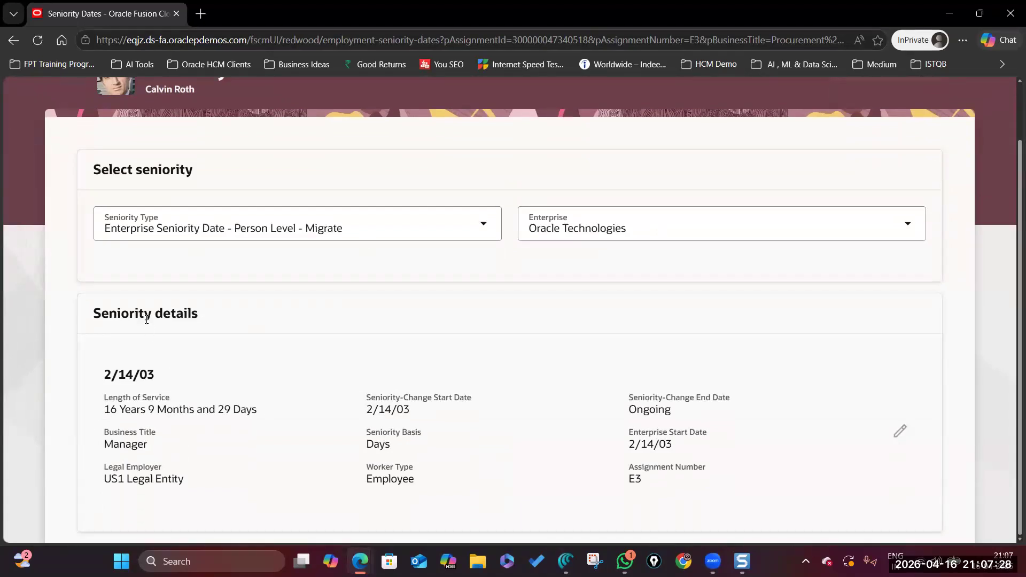
{"action": "left_click", "coordinate": [481, 225]}
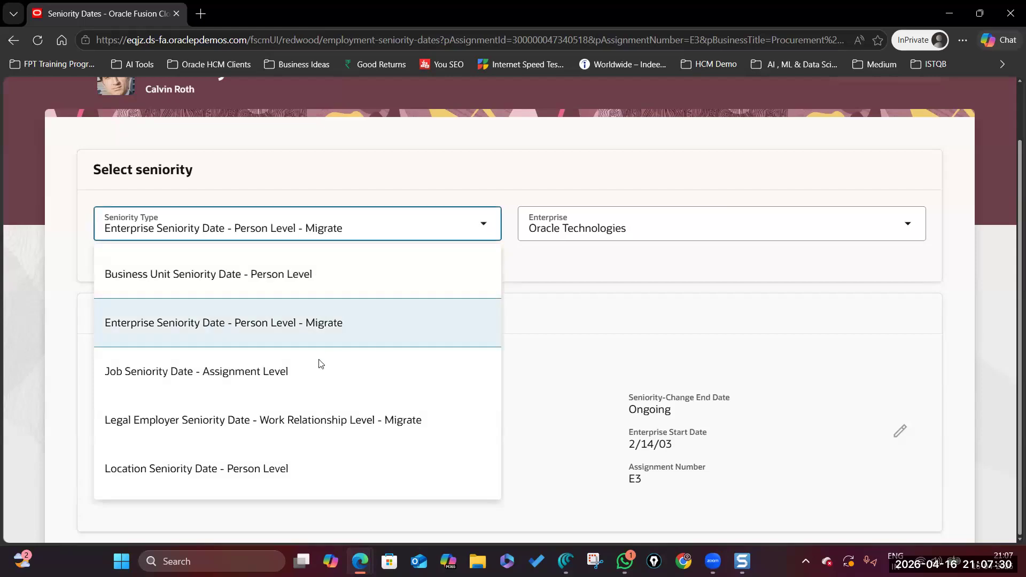
{"action": "left_click", "coordinate": [320, 369]}
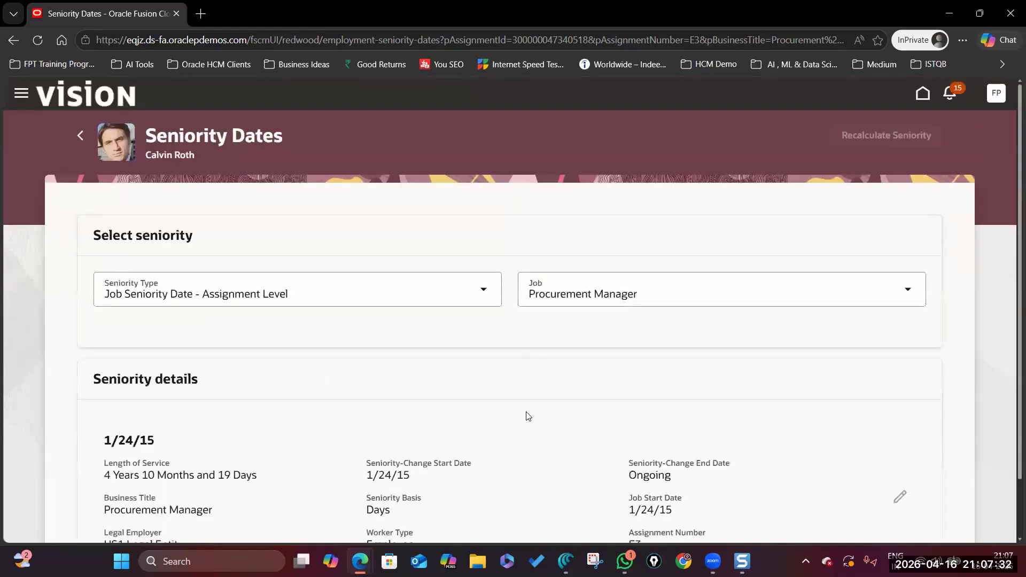
{"action": "scroll", "coordinate": [528, 416], "scroll_direction": "down", "scroll_amount": 2}
{"action": "left_click", "coordinate": [317, 412]}
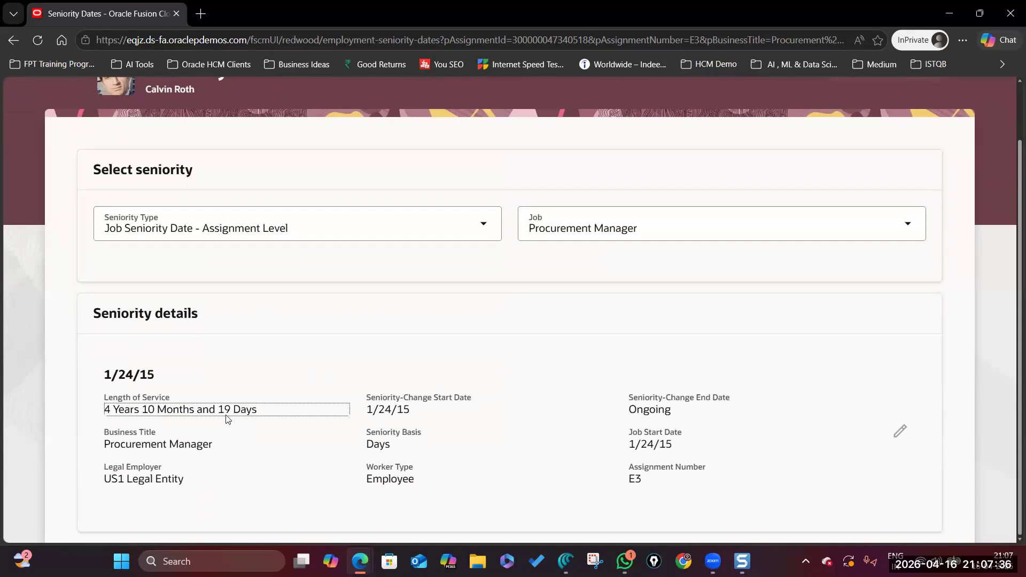
{"action": "scroll", "coordinate": [388, 410], "scroll_direction": "up", "scroll_amount": 2}
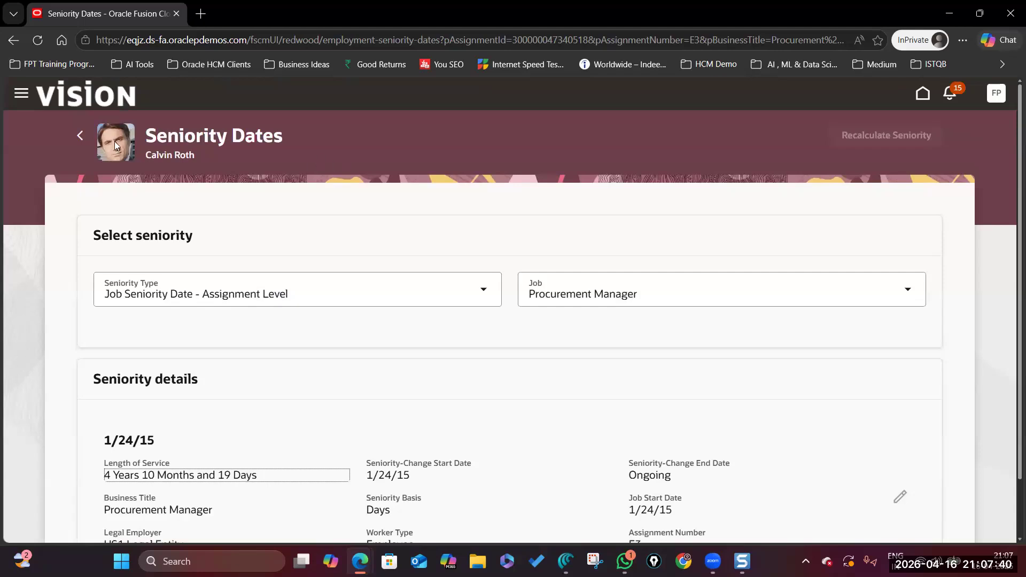
{"action": "left_click_drag", "start_coordinate": [146, 134], "coordinate": [339, 138]}
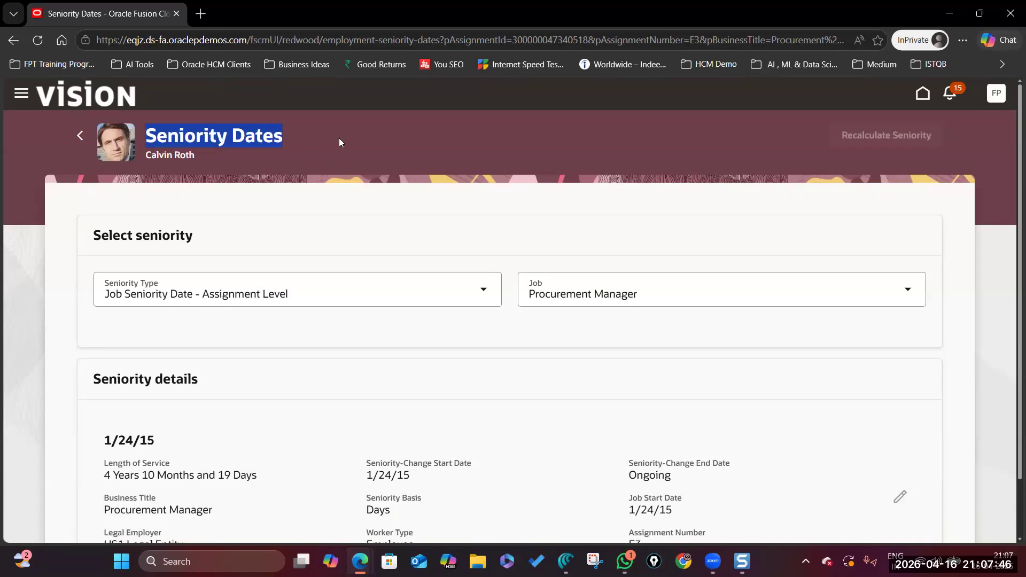
{"action": "key", "text": "alt+Tab"}
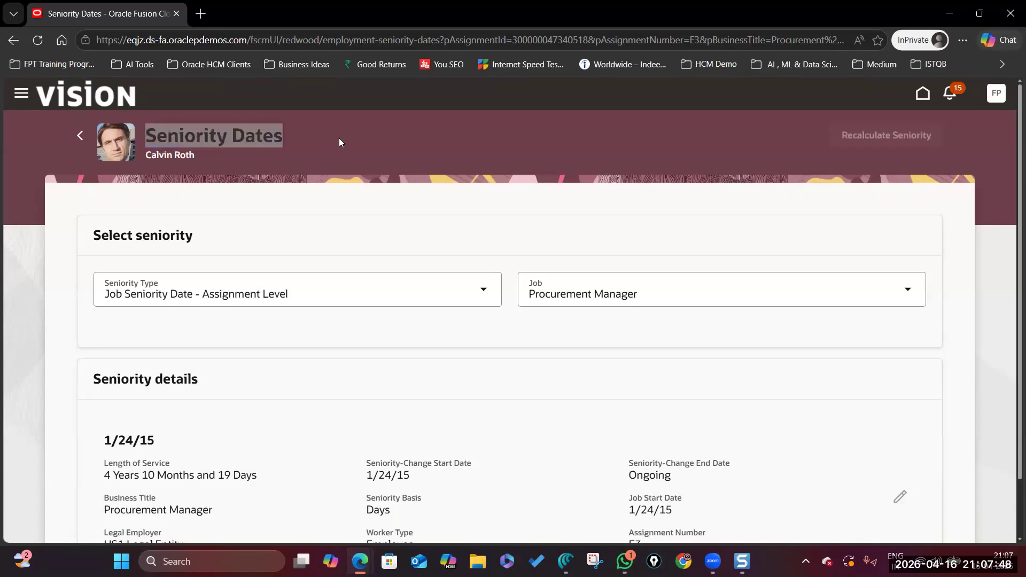